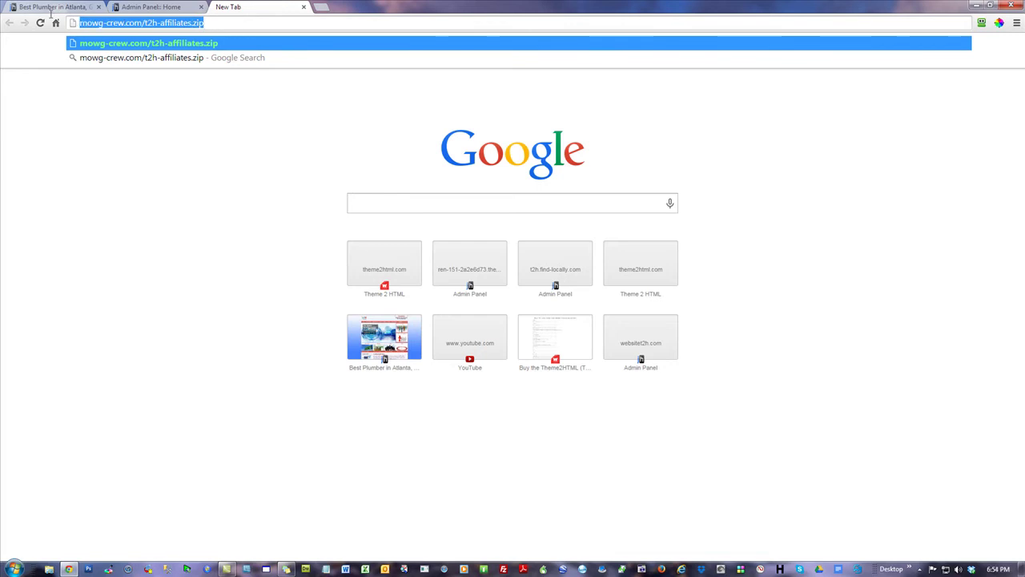
# - Paste mowg-crew.com/t2h-affiliates.zip into Notepad and enlarge its font to 14 pt
pyautogui.click(327, 569)
pyautogui.write('mowg-crew.com/t2h-affiliates.zip')
pyautogui.hotkey('ctrl', 'a')
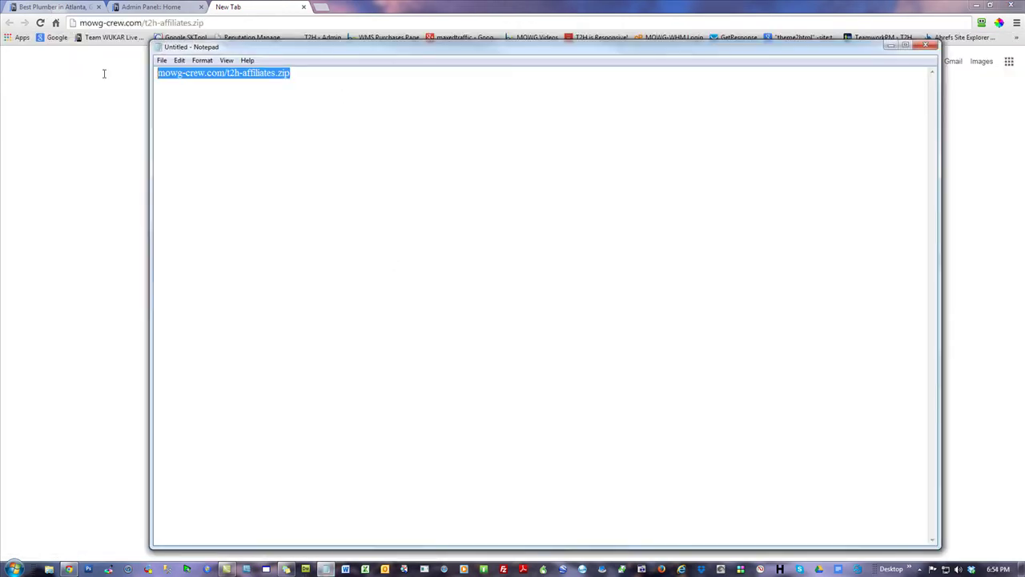
pyautogui.click(207, 63)
pyautogui.click(233, 86)
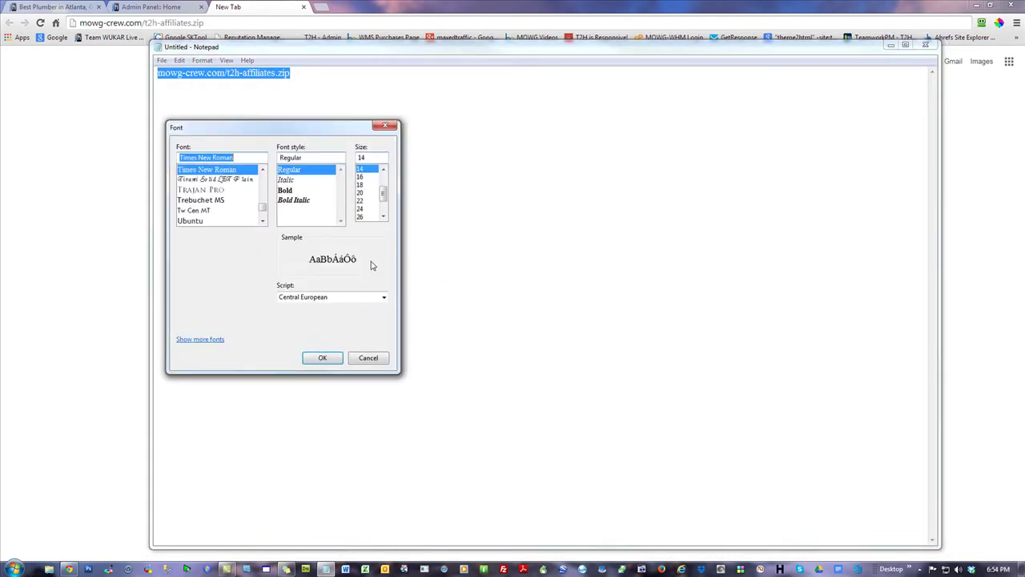
pyautogui.click(360, 217)
pyautogui.click(323, 357)
pyautogui.click(214, 121)
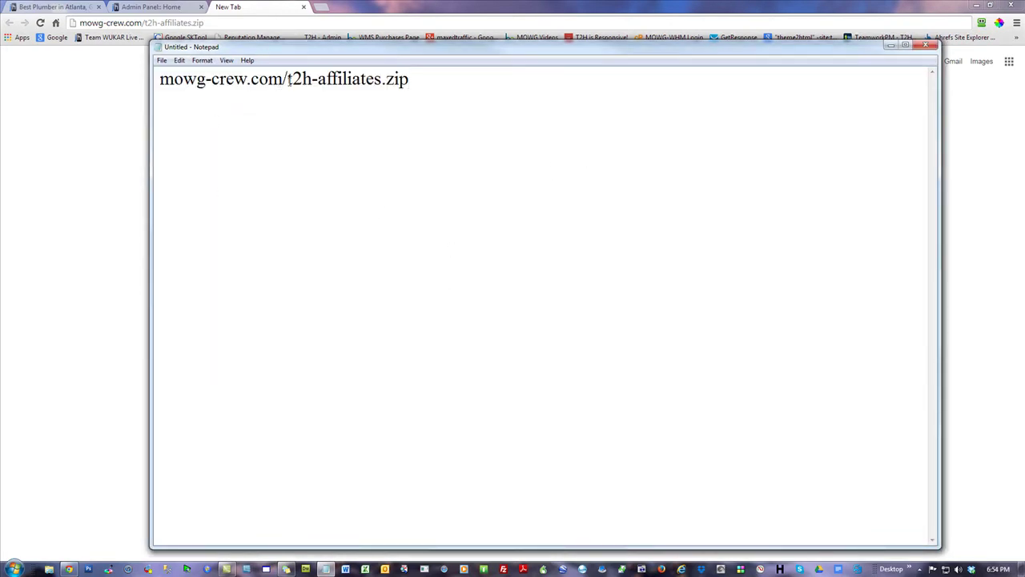
# - Move the Notepad window aside to reveal the browser's new tab
pyautogui.moveTo(289, 79); pyautogui.dragTo(318, 79)
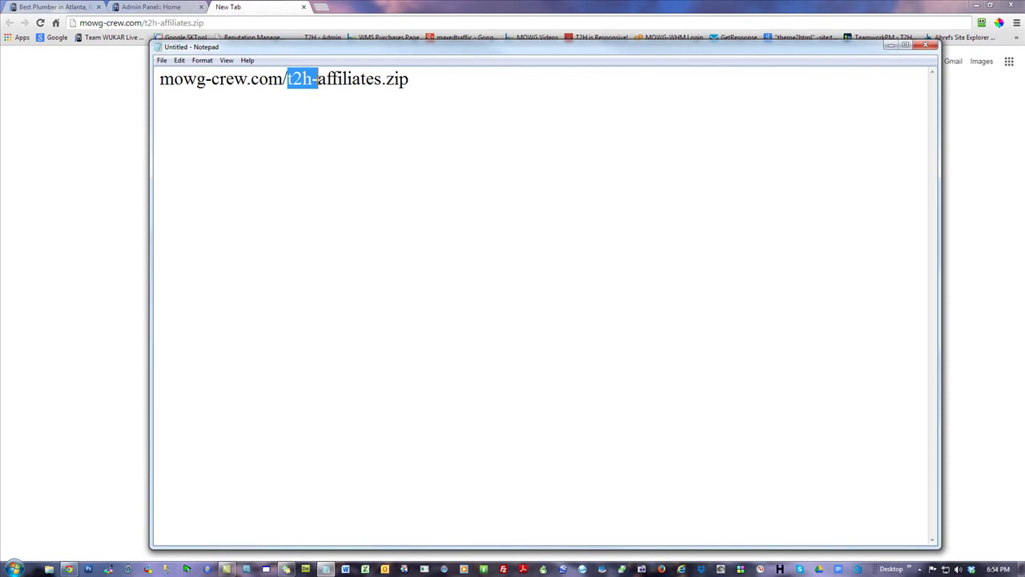
pyautogui.click(463, 98)
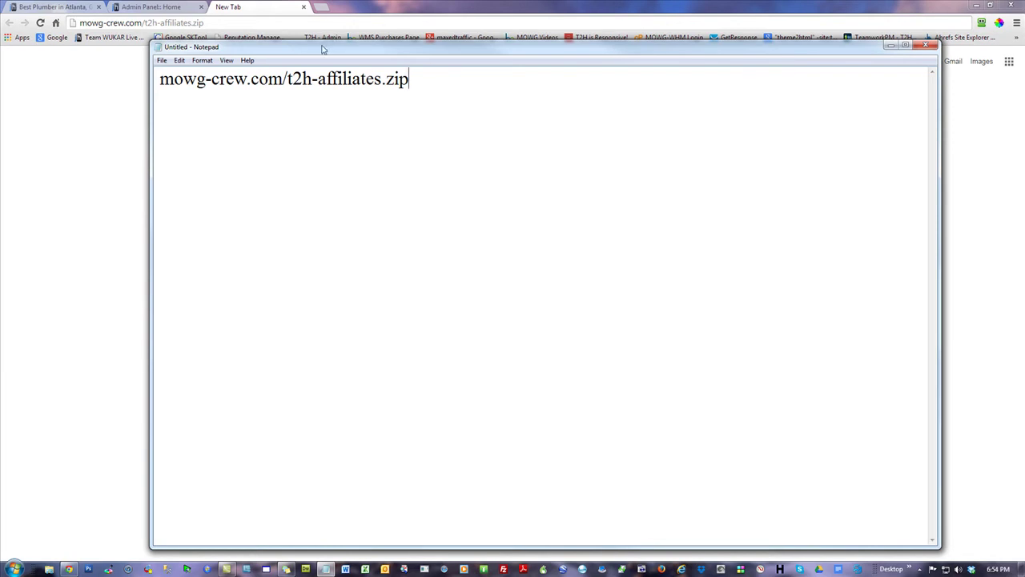
pyautogui.moveTo(320, 50); pyautogui.dragTo(896, 99)
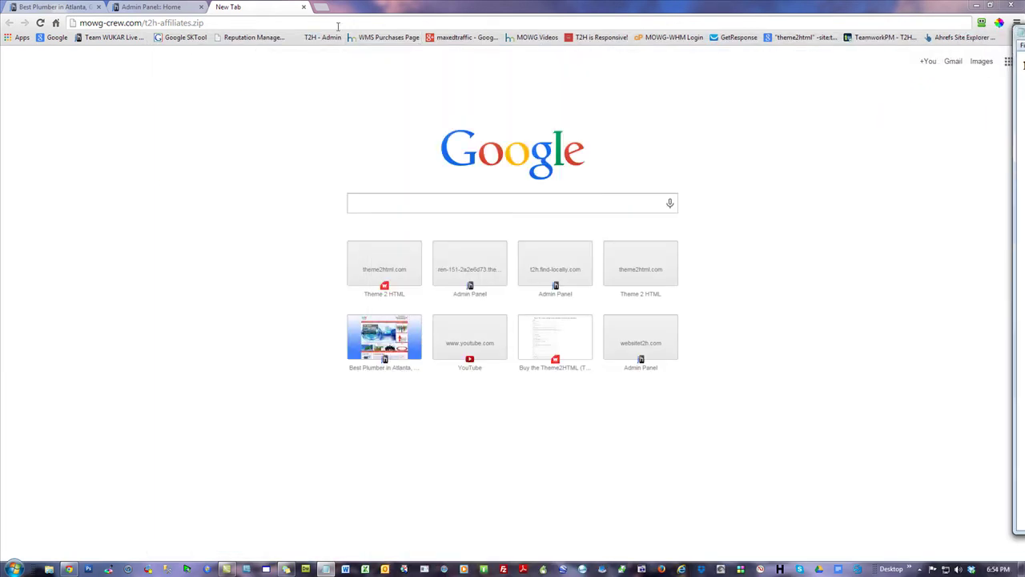
# - Download t2h-affiliates.zip, close the blank tab, minimize Chrome and reposition the zip icon
pyautogui.press('Return')
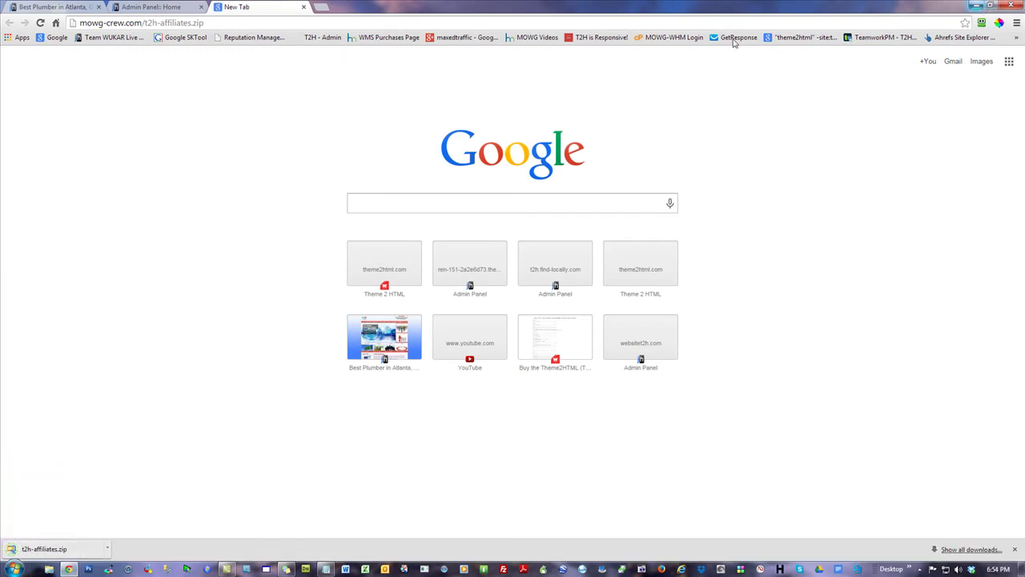
pyautogui.click(303, 6)
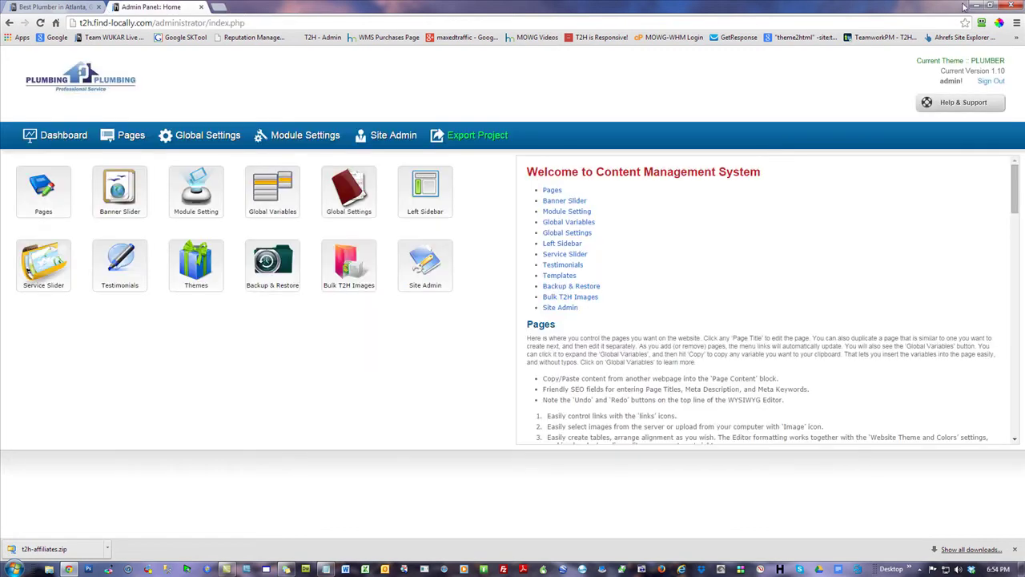
pyautogui.click(975, 7)
pyautogui.moveTo(62, 72); pyautogui.dragTo(347, 77)
# - Empty the Recycle Bin, confirming the permanent deletion
pyautogui.rightClick(20, 65)
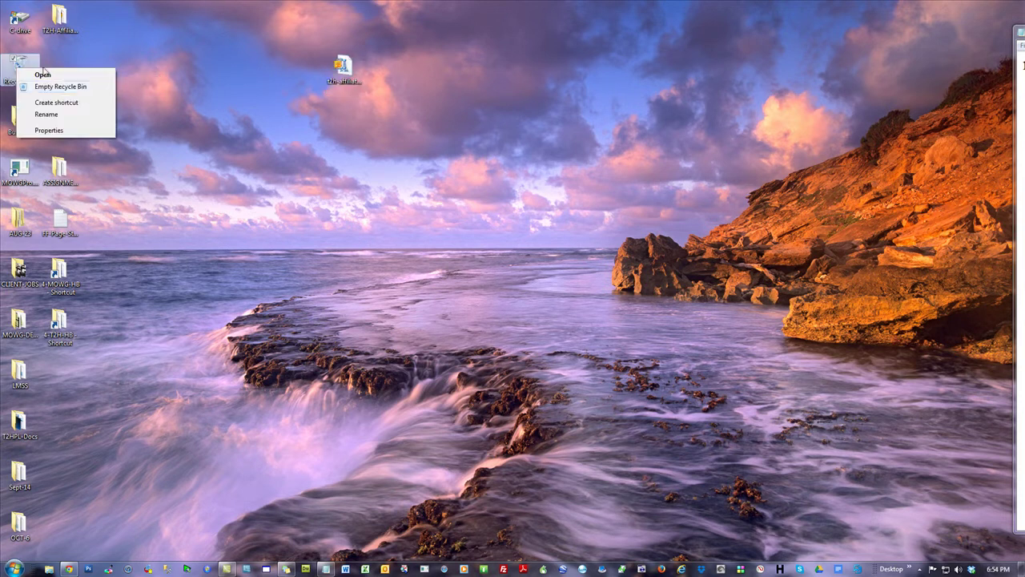
pyautogui.click(48, 86)
pyautogui.click(563, 352)
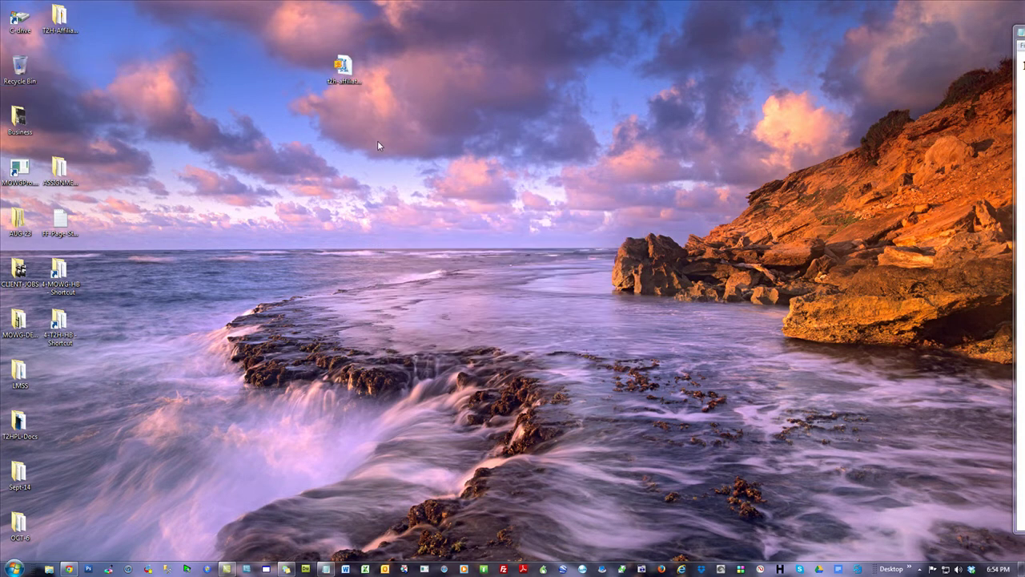
# - Extract t2h-affiliates.zip onto the desktop with Yes to All, then tidy the desktop icons
pyautogui.rightClick(341, 72)
pyautogui.moveTo(404, 201)
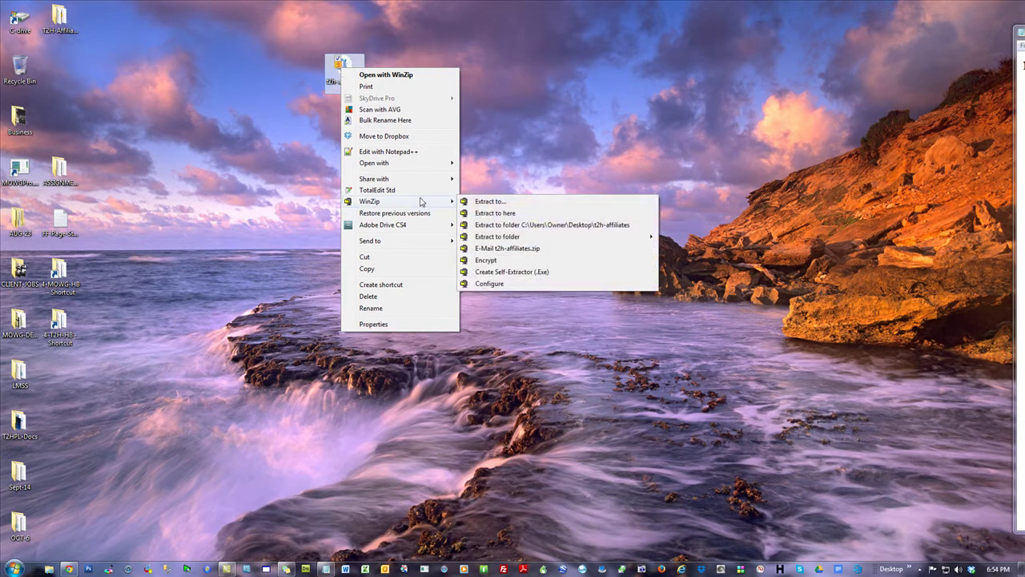
pyautogui.click(498, 213)
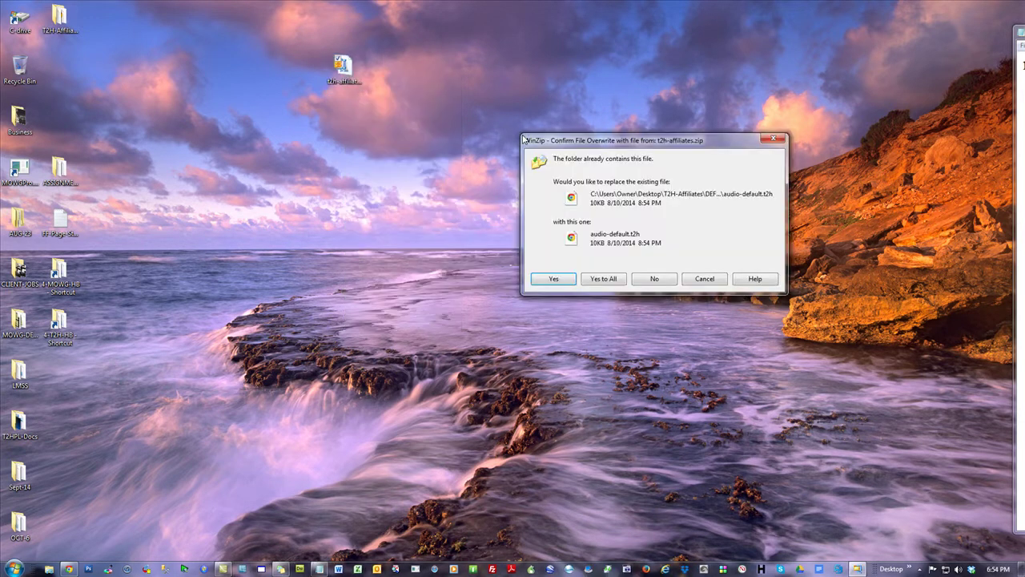
pyautogui.click(604, 279)
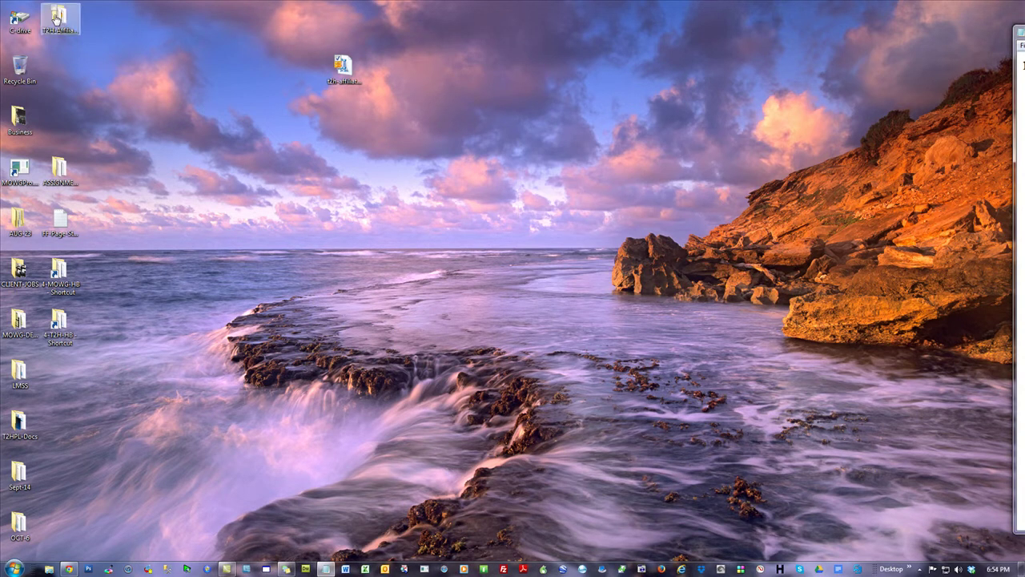
pyautogui.moveTo(58, 18); pyautogui.dragTo(526, 163)
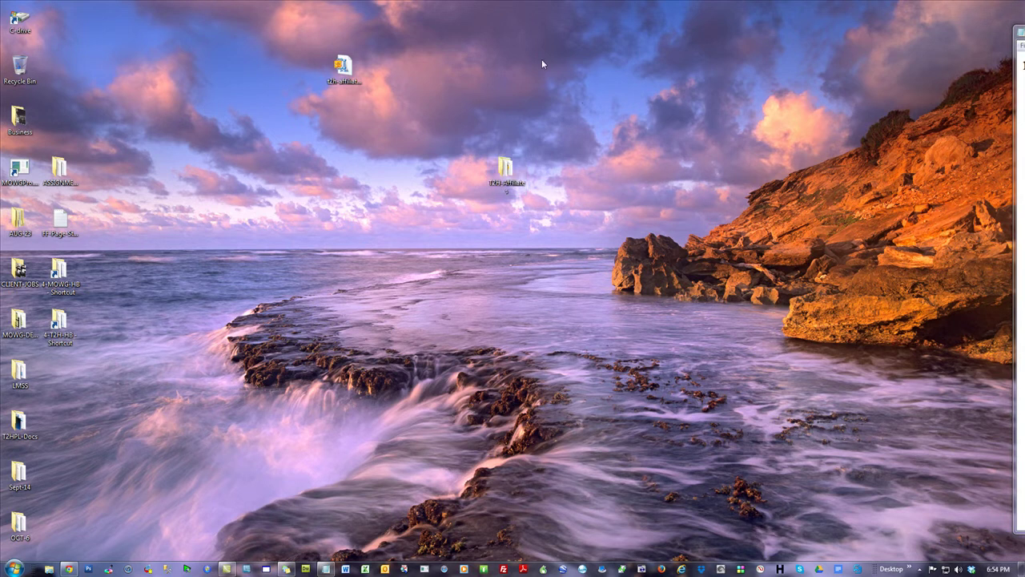
pyautogui.moveTo(343, 68); pyautogui.dragTo(64, 373)
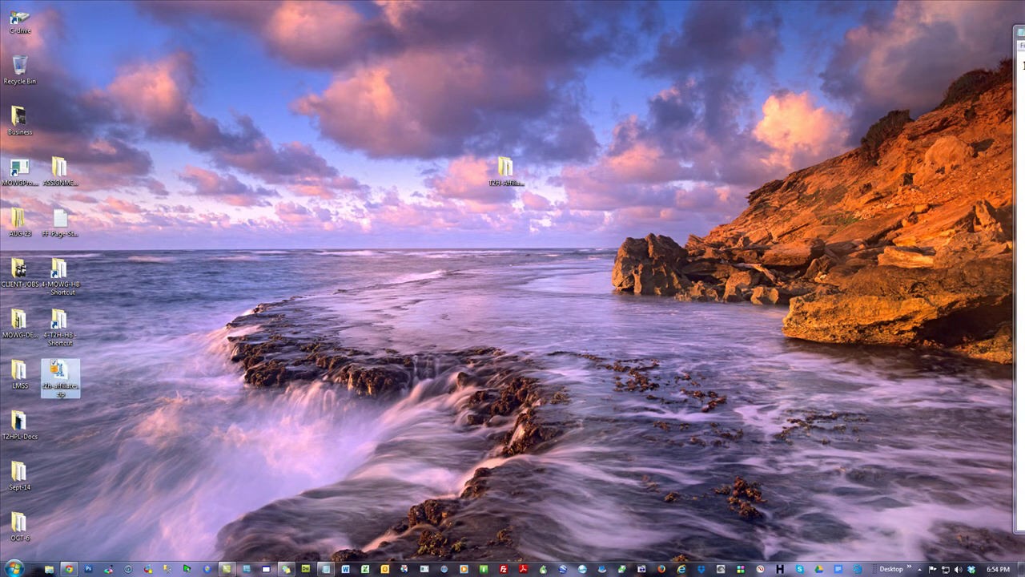
pyautogui.click(325, 569)
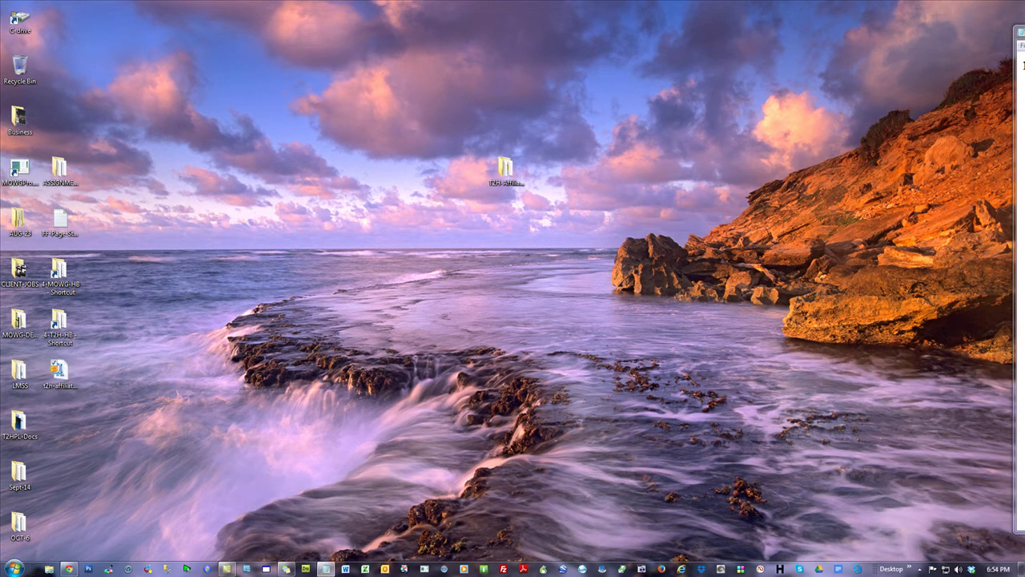
# - Open the T2H-Affiliates folder and read READ-ME-FIRST.txt in Notepad before closing it
pyautogui.moveTo(505, 170); pyautogui.dragTo(345, 178)
pyautogui.doubleClick(345, 181)
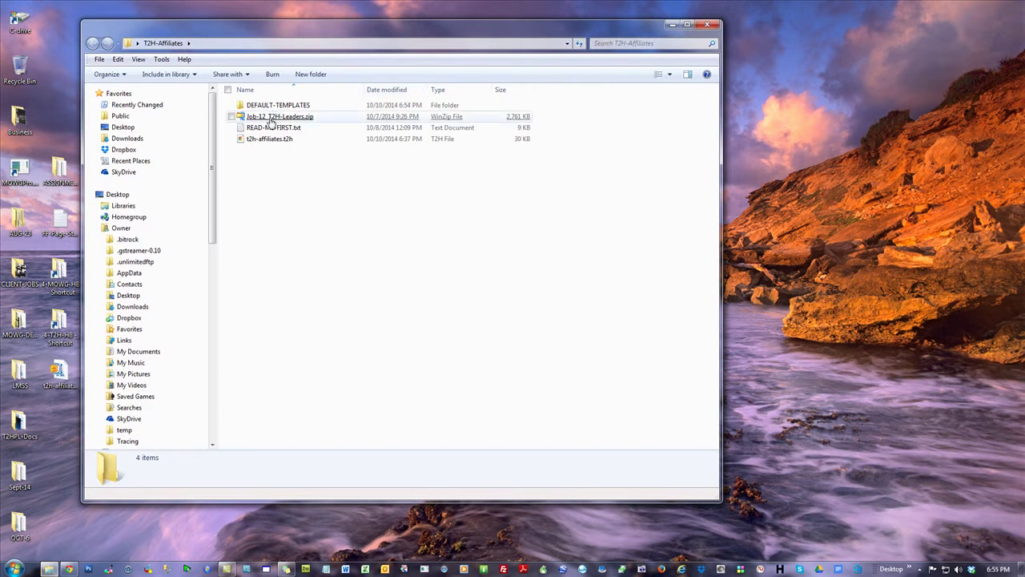
pyautogui.moveTo(277, 119)
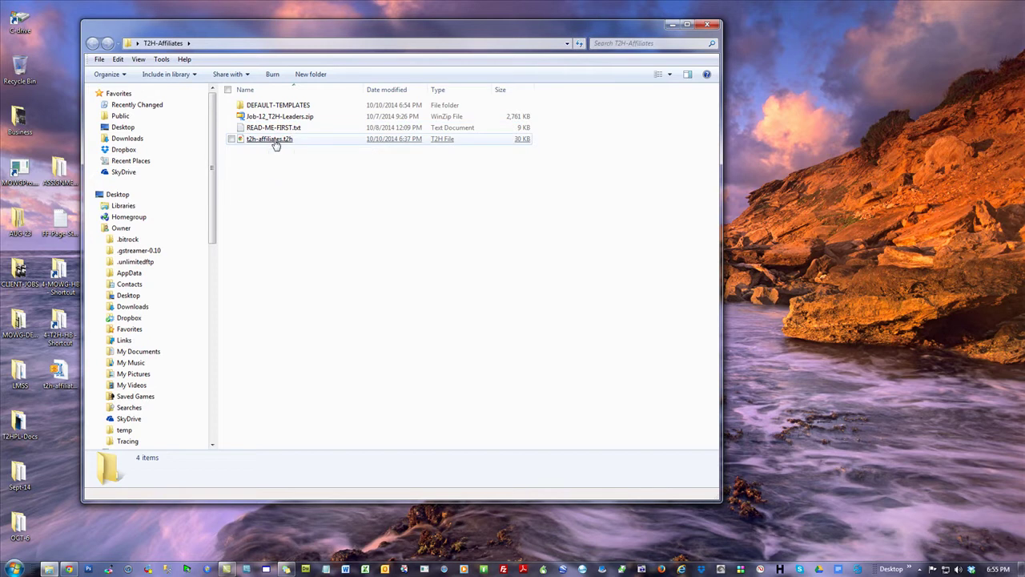
pyautogui.click(275, 129)
pyautogui.doubleClick(274, 129)
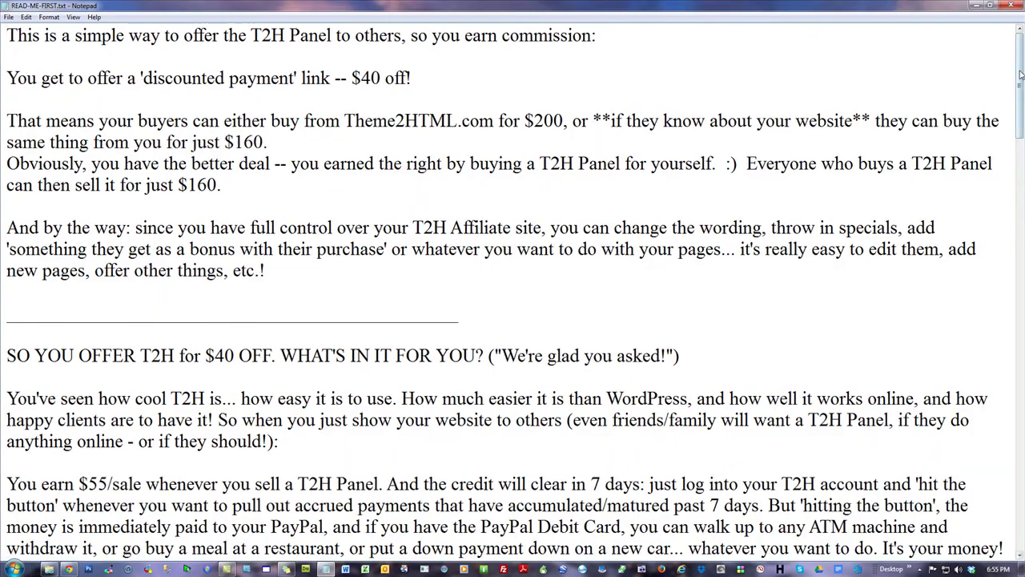
pyautogui.scroll(-4, 856, 171)
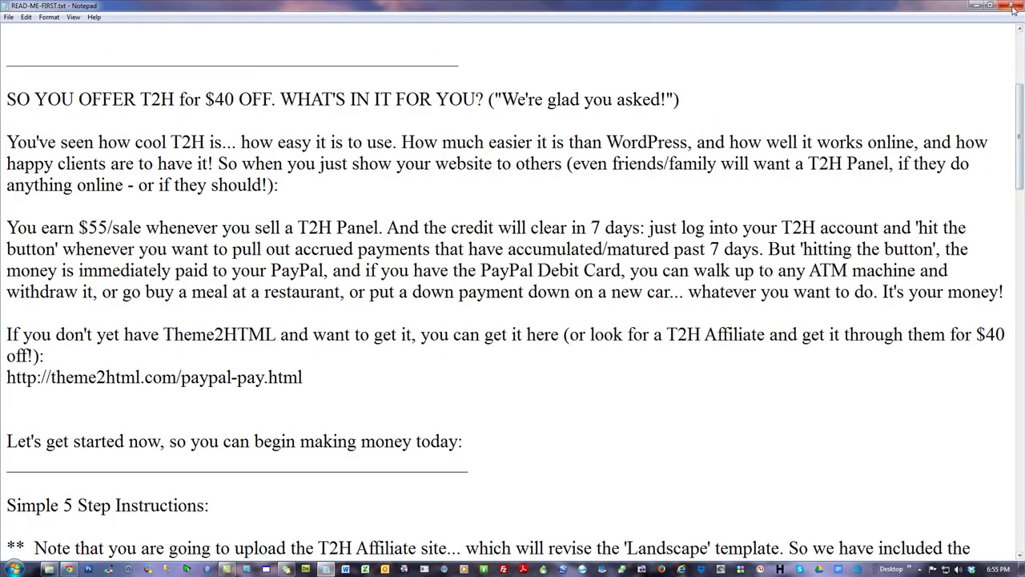
pyautogui.click(1011, 5)
pyautogui.click(387, 218)
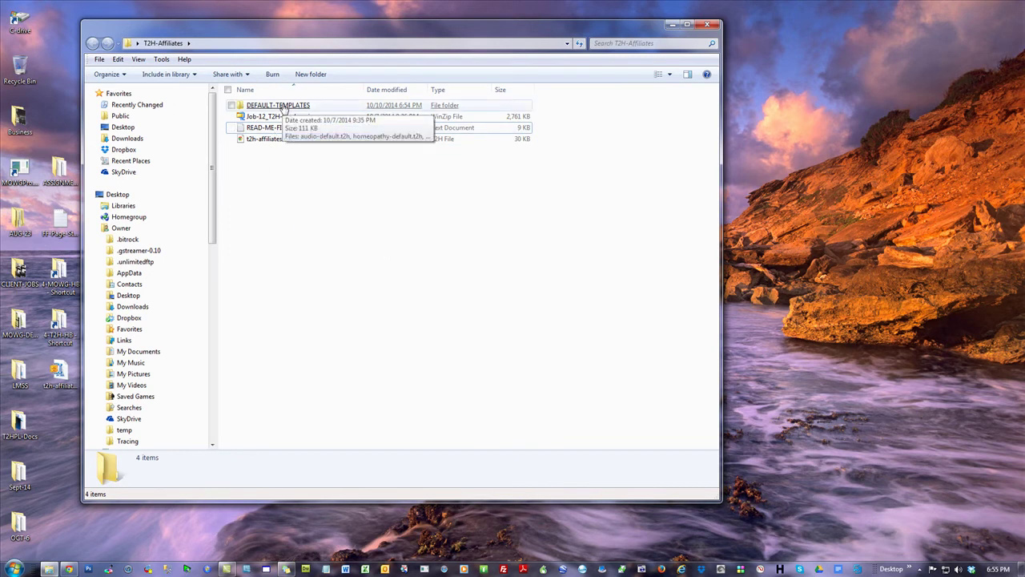
# - Open DEFAULT-TEMPLATES and place the restored T2H admin dashboard window beside it
pyautogui.doubleClick(282, 107)
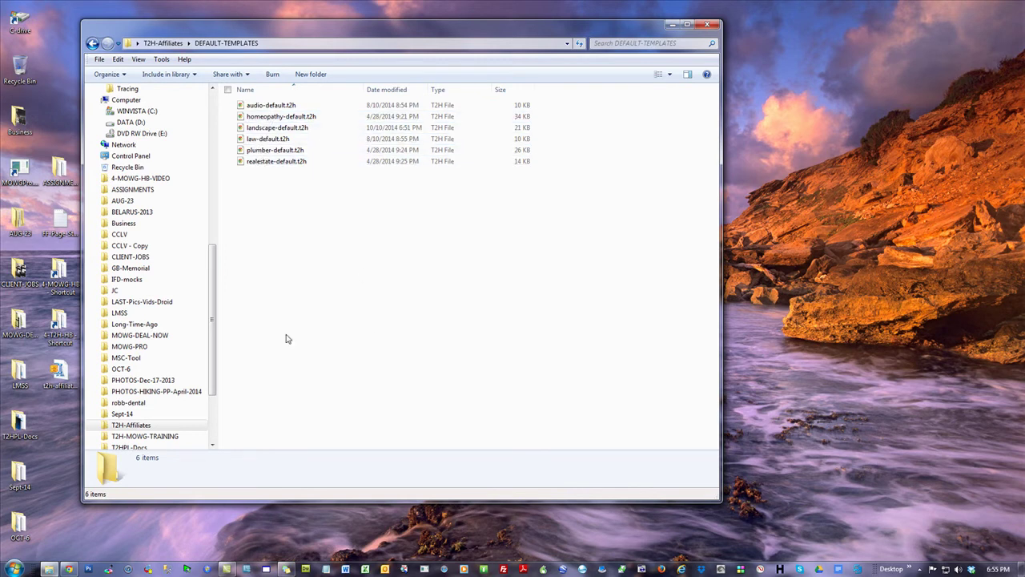
pyautogui.click(69, 569)
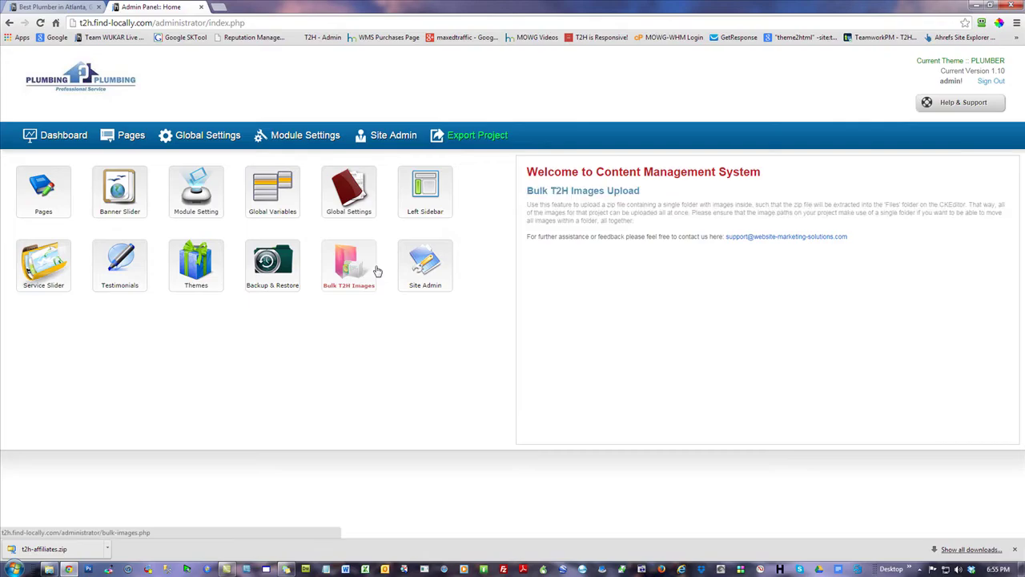
pyautogui.click(60, 143)
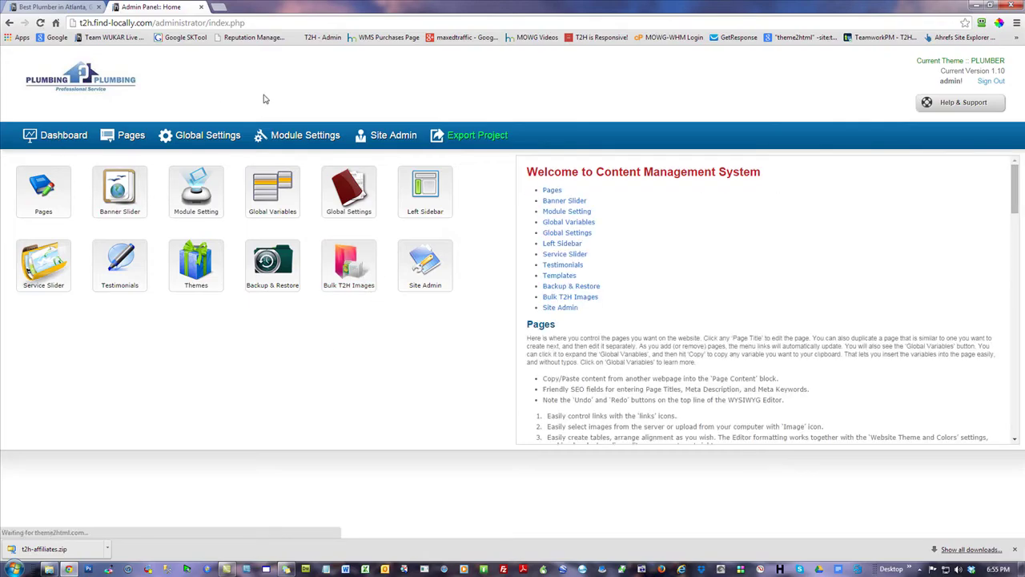
pyautogui.moveTo(282, 263)
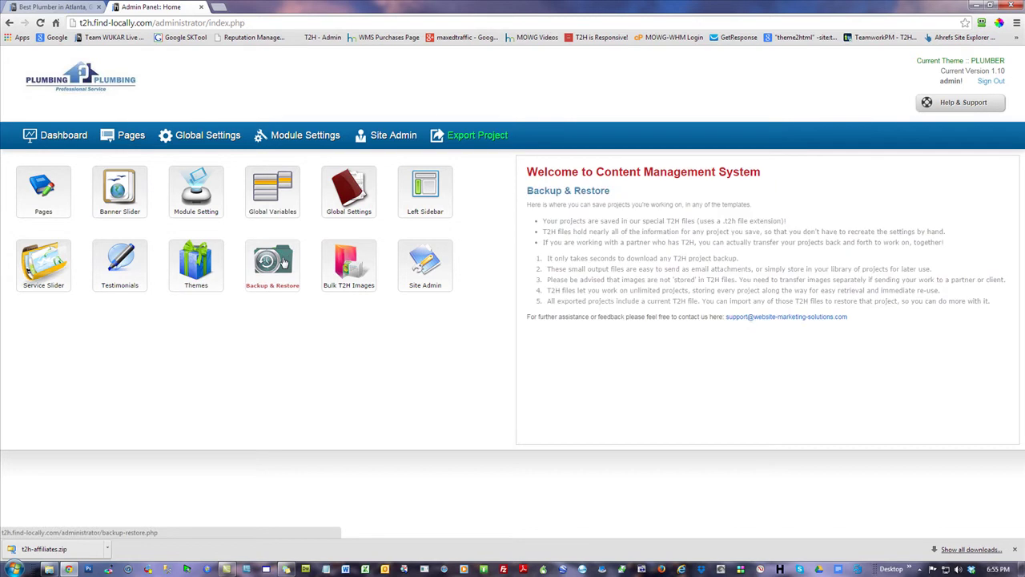
pyautogui.doubleClick(292, 8)
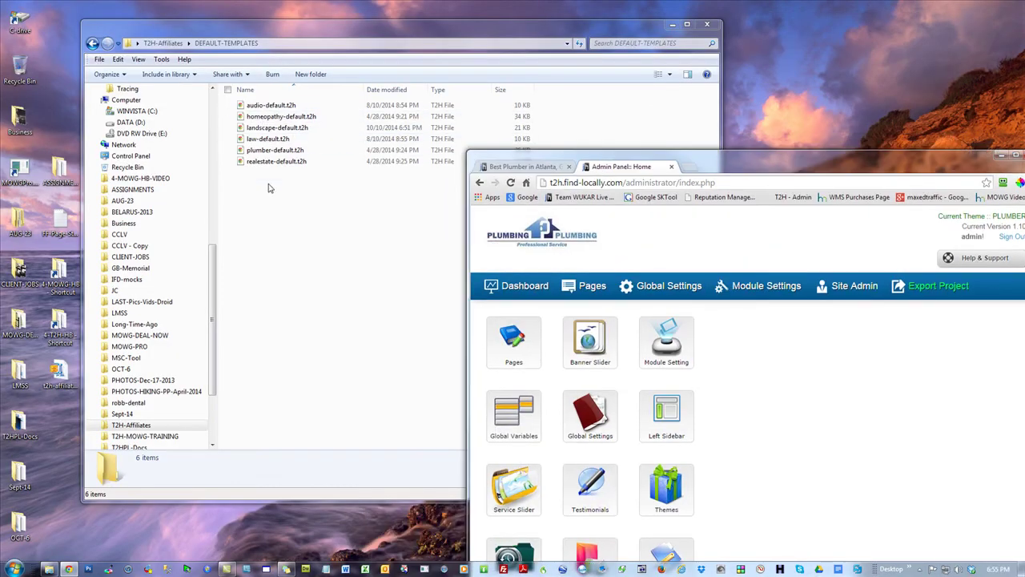
pyautogui.moveTo(793, 154); pyautogui.dragTo(560, 2)
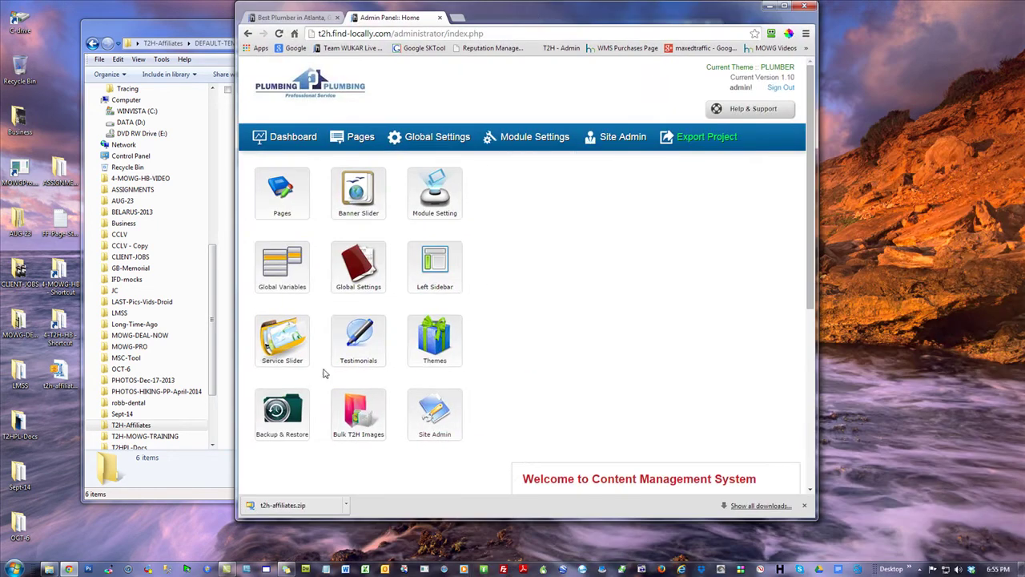
# - Upload landscape-default.t2h to restore the Landscape theme, then reload the live plumbing site
pyautogui.click(282, 410)
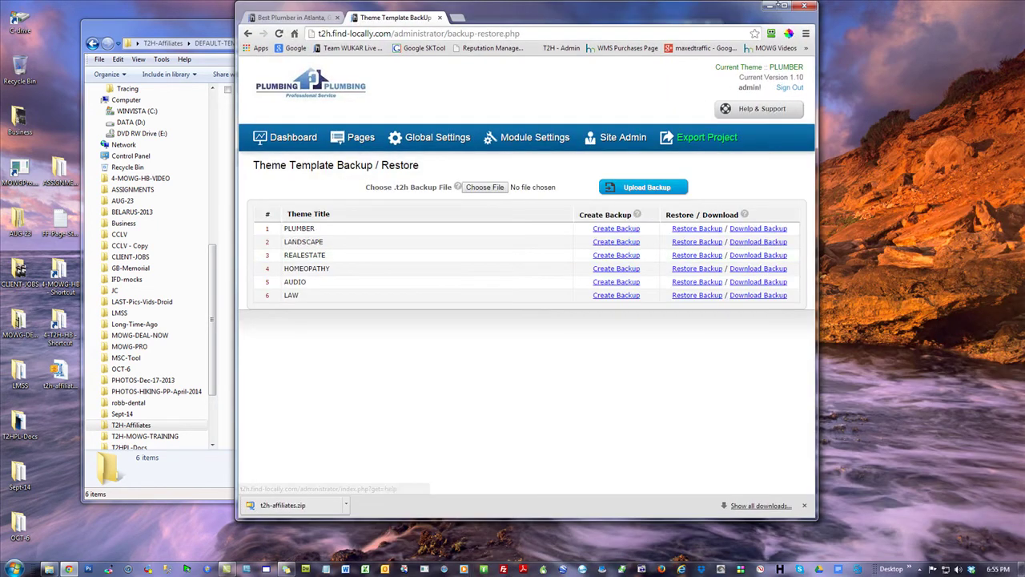
pyautogui.click(786, 6)
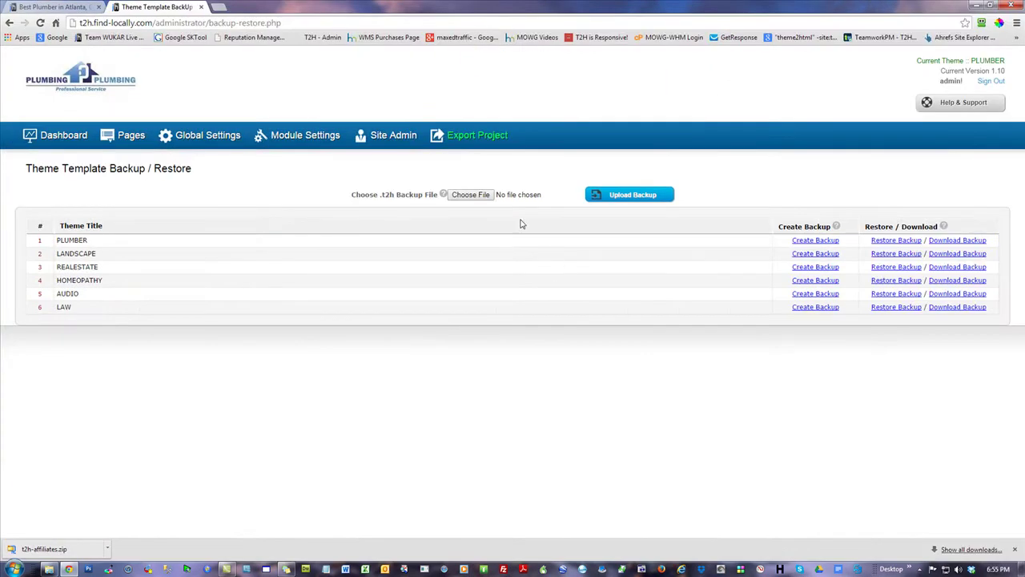
pyautogui.click(468, 199)
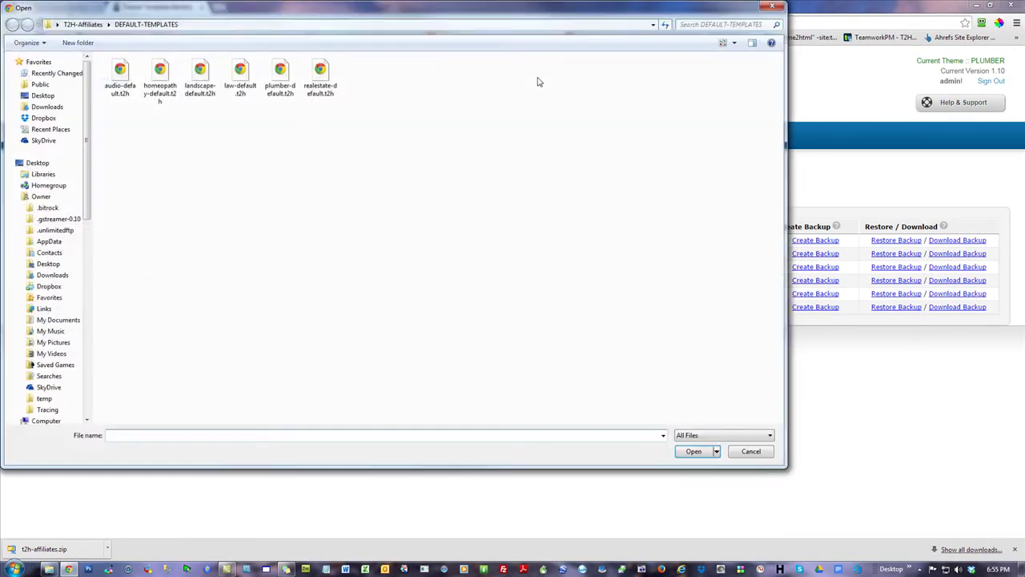
pyautogui.doubleClick(200, 77)
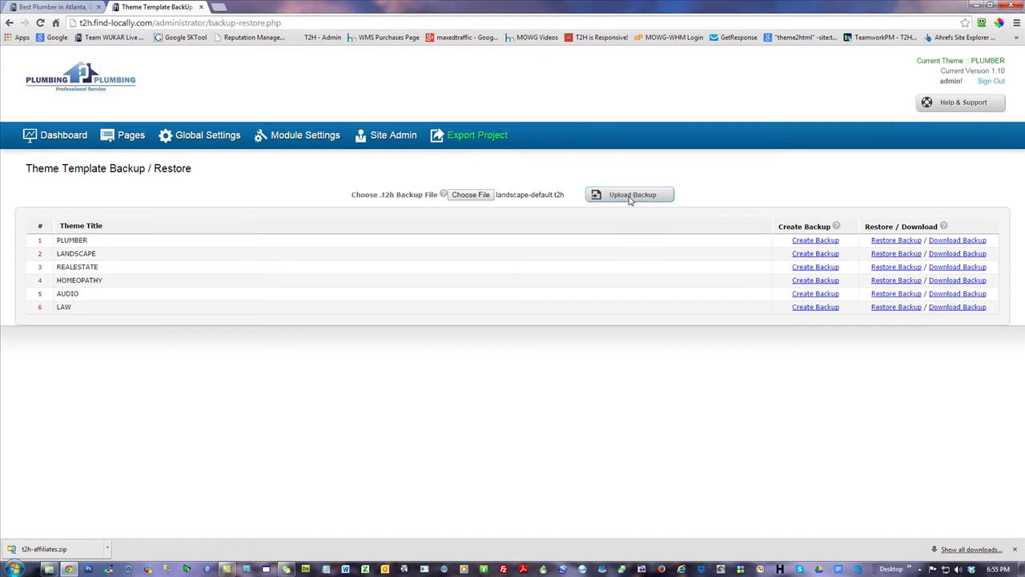
pyautogui.click(630, 197)
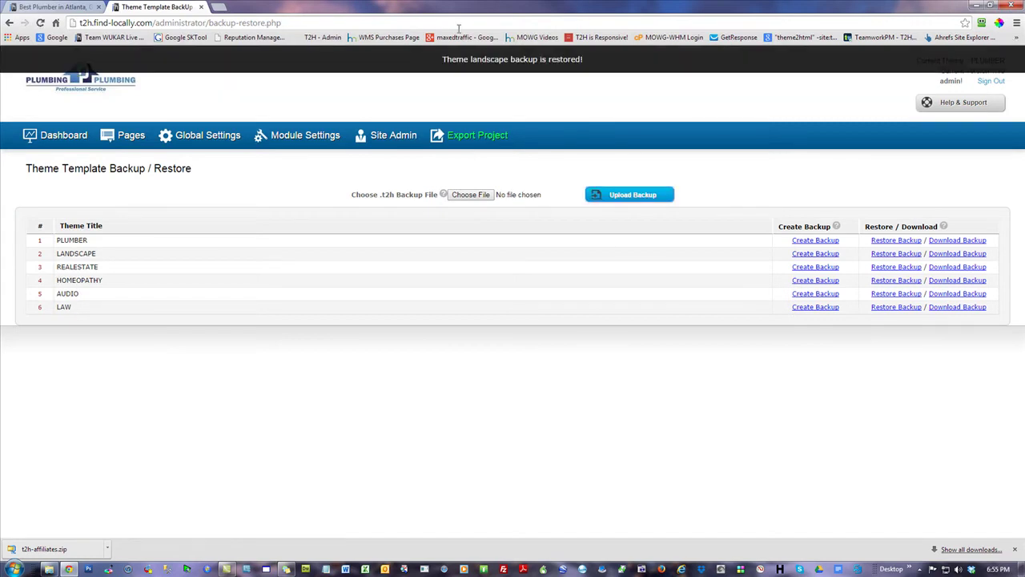
pyautogui.click(51, 6)
pyautogui.click(41, 22)
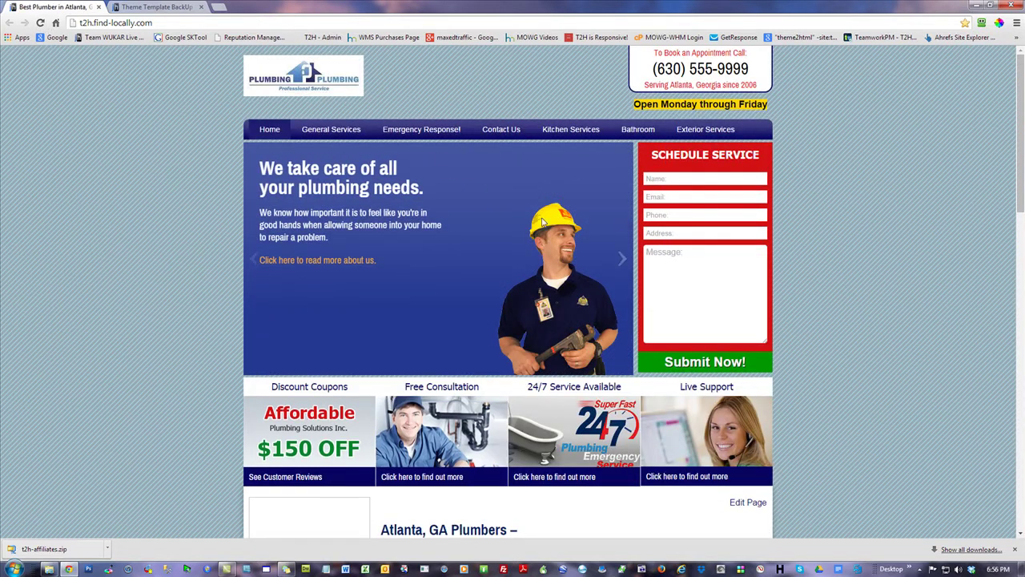
# - Enable LANDSCAPE in the Theme Template Manager, then return to the live site
pyautogui.click(142, 9)
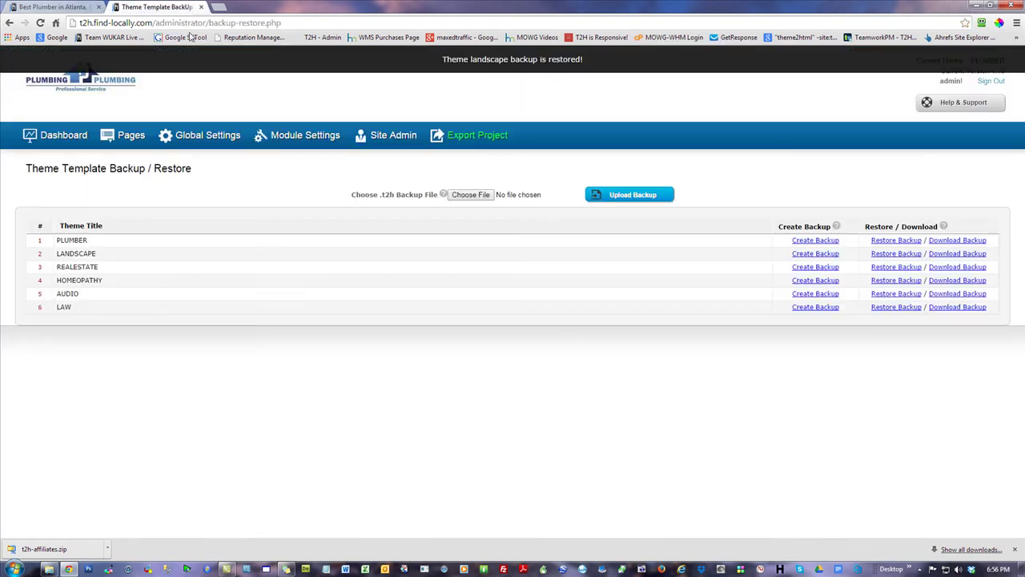
pyautogui.click(54, 139)
pyautogui.click(196, 264)
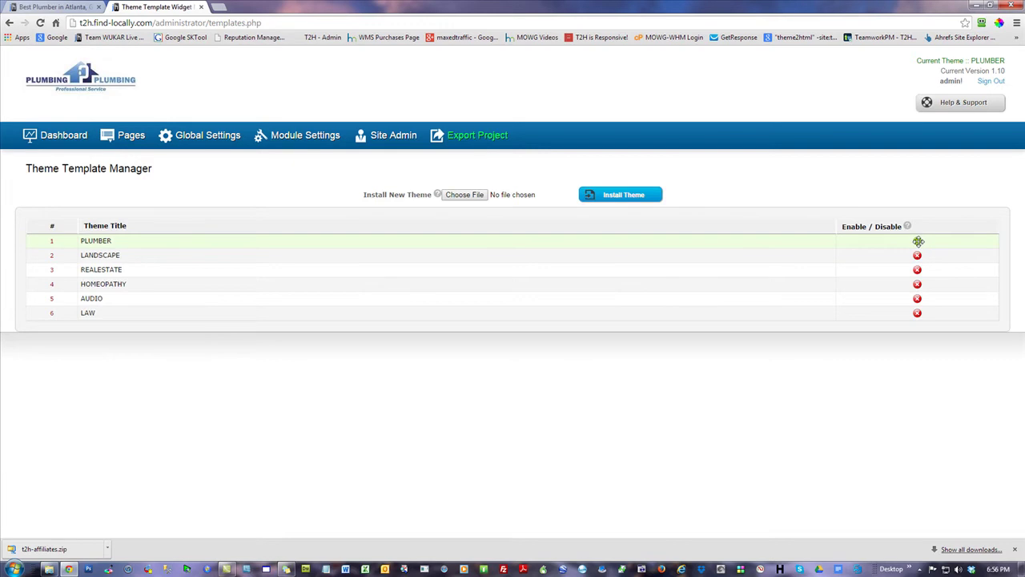
pyautogui.click(917, 255)
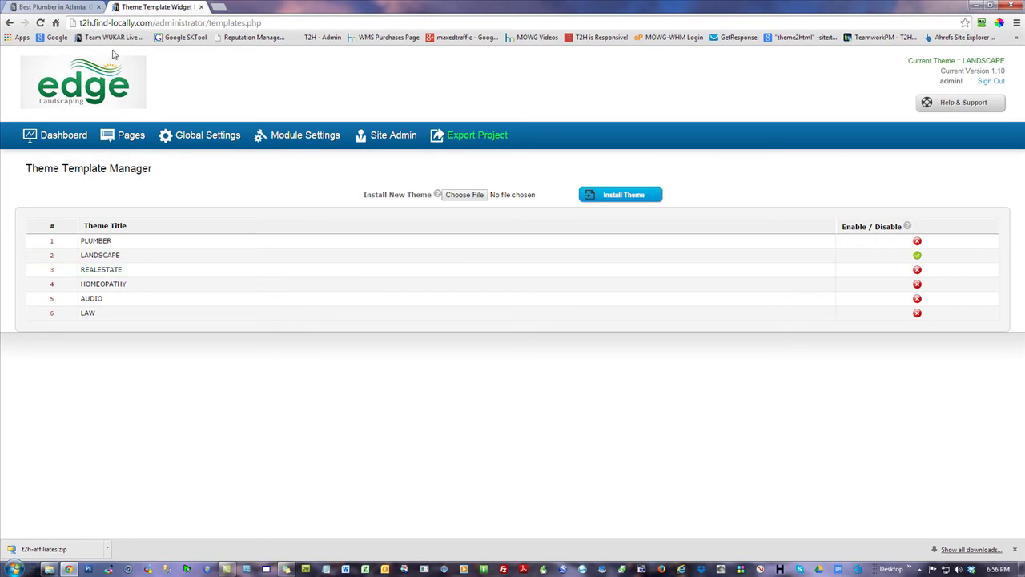
pyautogui.click(52, 6)
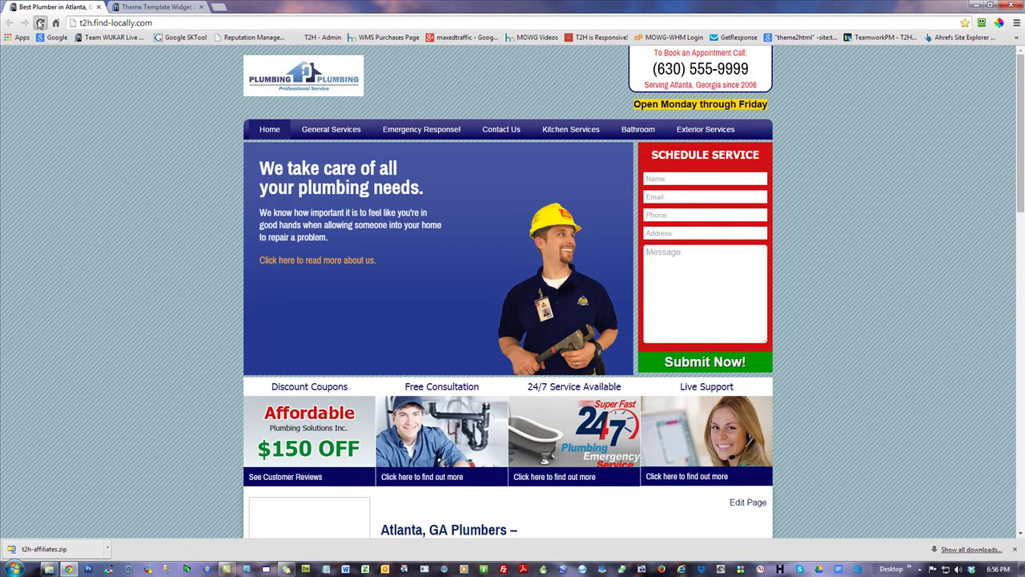
# - Reload the live site showing Edge Landscaping and highlight 'South Bend' in the welcome heading
pyautogui.click(40, 23)
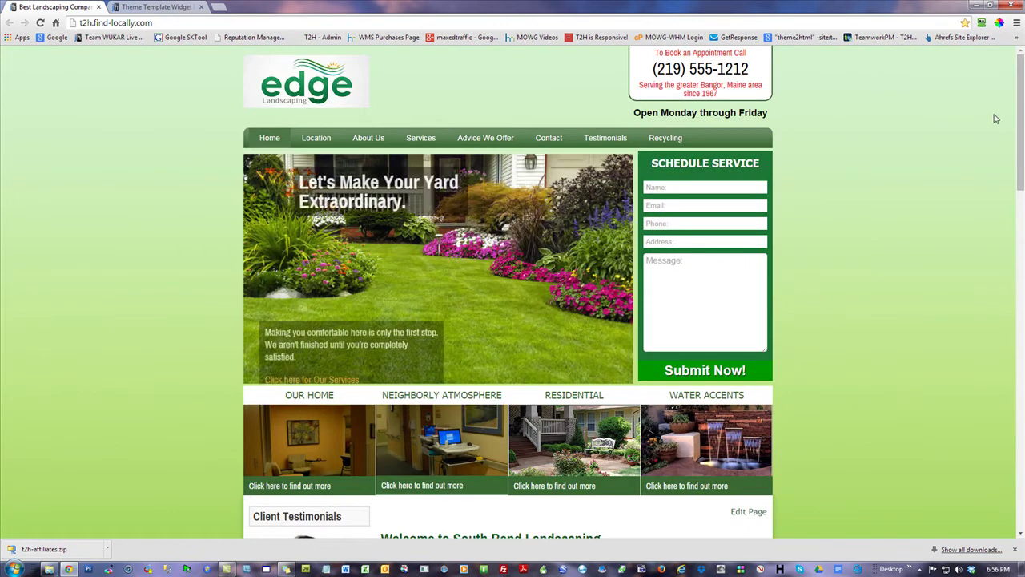
pyautogui.scroll(-6, 996, 122)
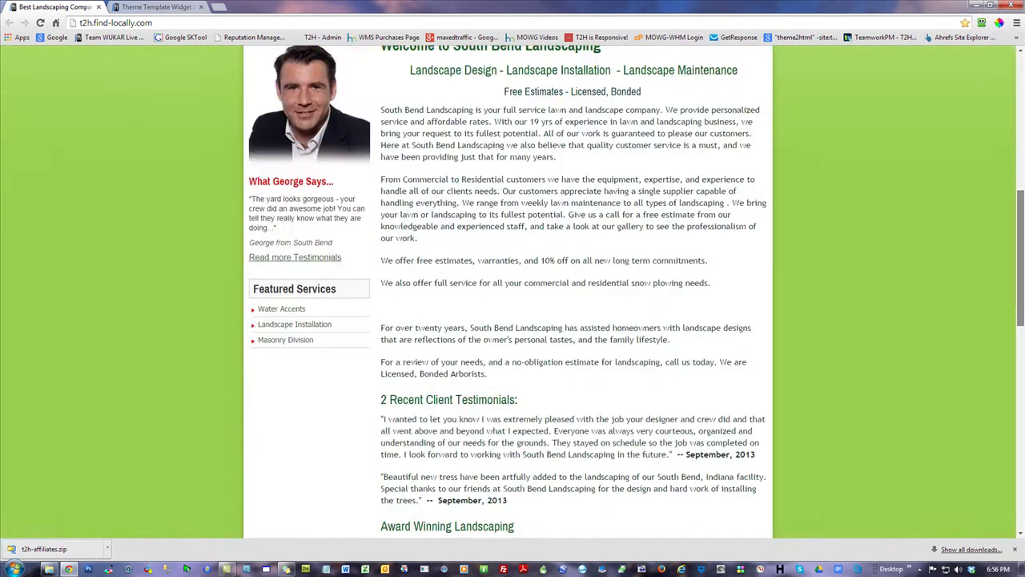
pyautogui.scroll(6, 343, 124)
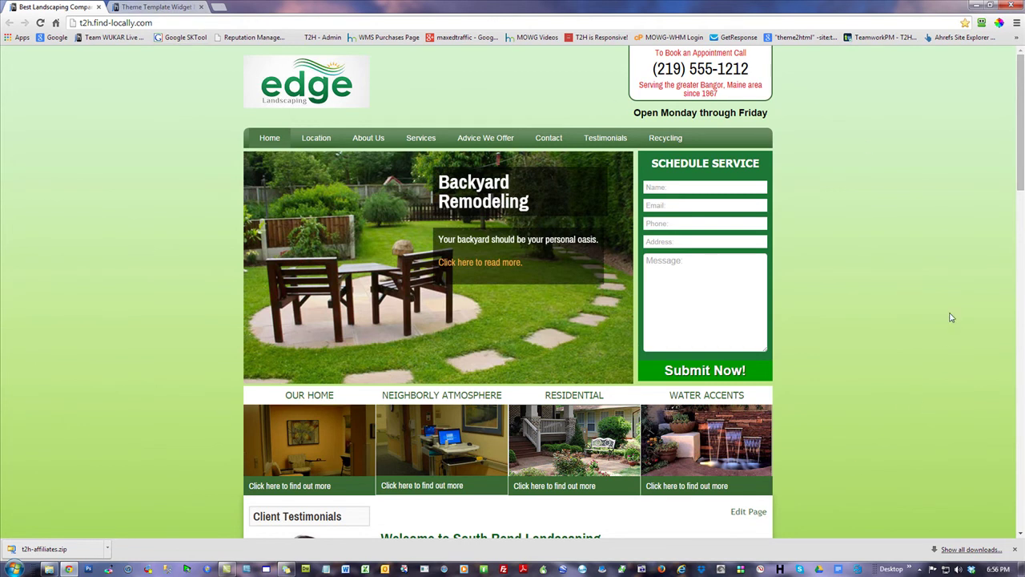
pyautogui.scroll(-4, 951, 318)
pyautogui.moveTo(523, 224); pyautogui.dragTo(448, 210)
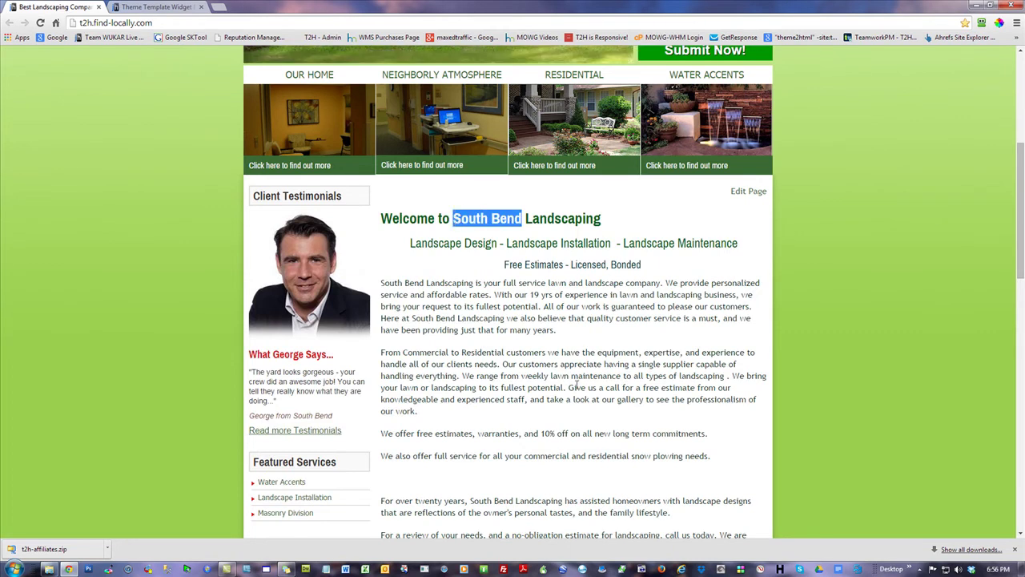
# - Look over the Home page content in the editor, then go to Dashboard's Backup & Restore page
pyautogui.click(172, 7)
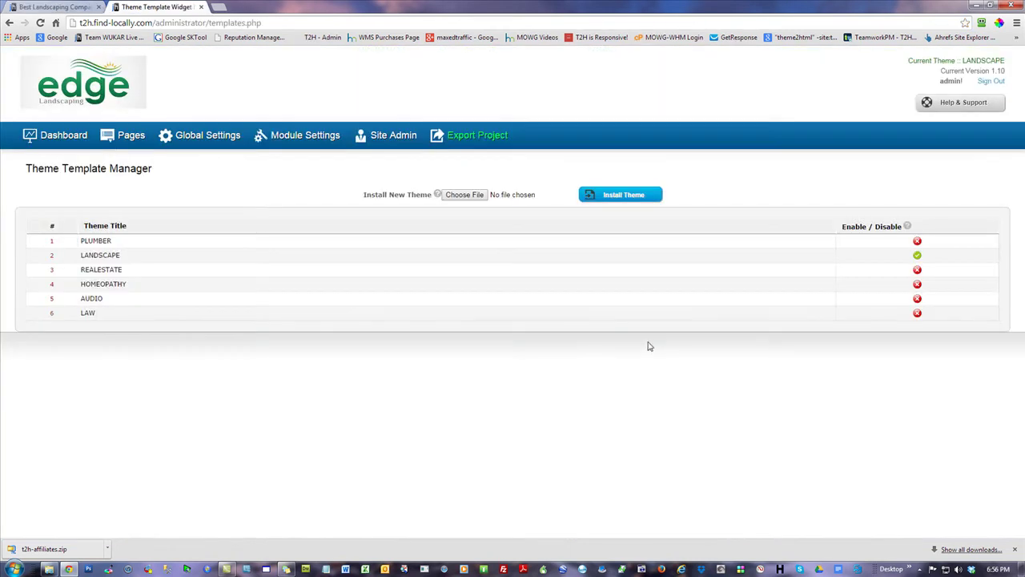
pyautogui.click(129, 137)
pyautogui.click(99, 227)
pyautogui.scroll(-4, 773, 405)
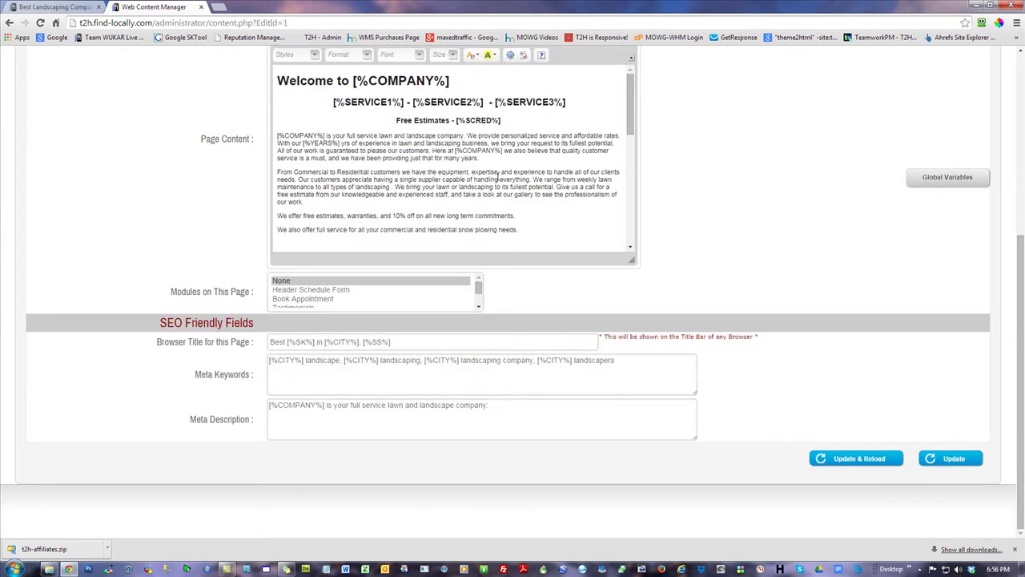
pyautogui.scroll(4, 797, 243)
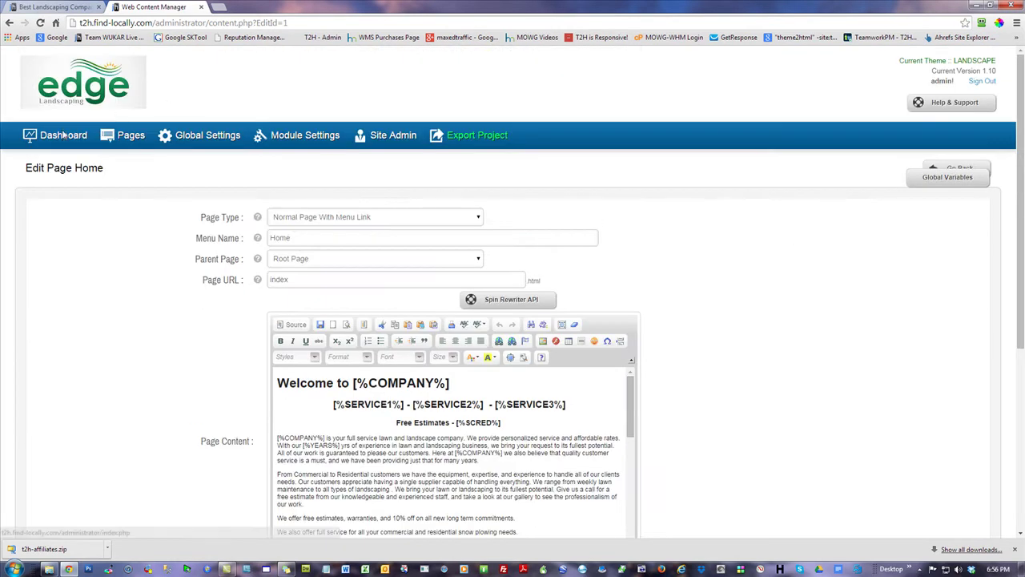
pyautogui.click(65, 137)
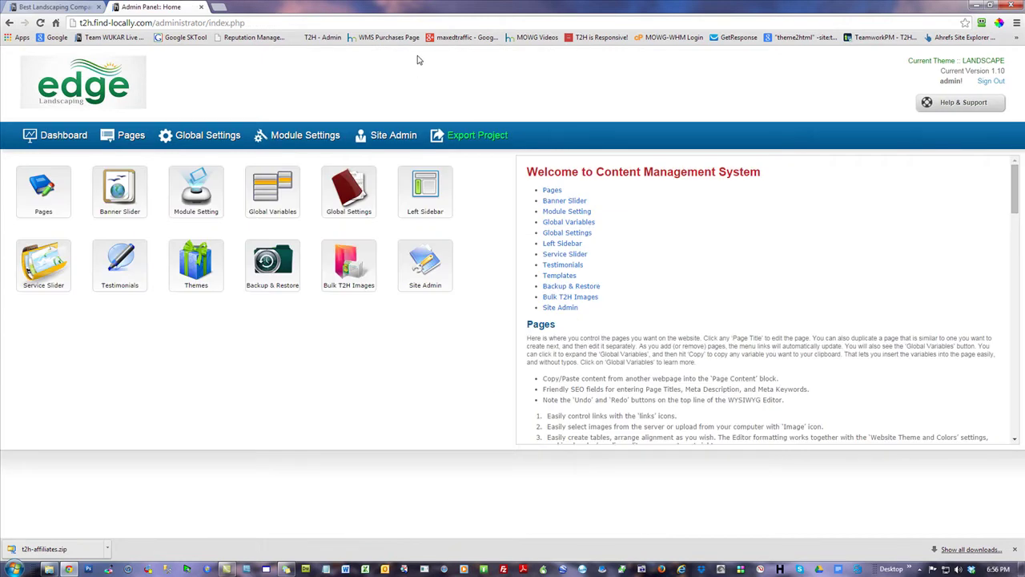
pyautogui.click(274, 264)
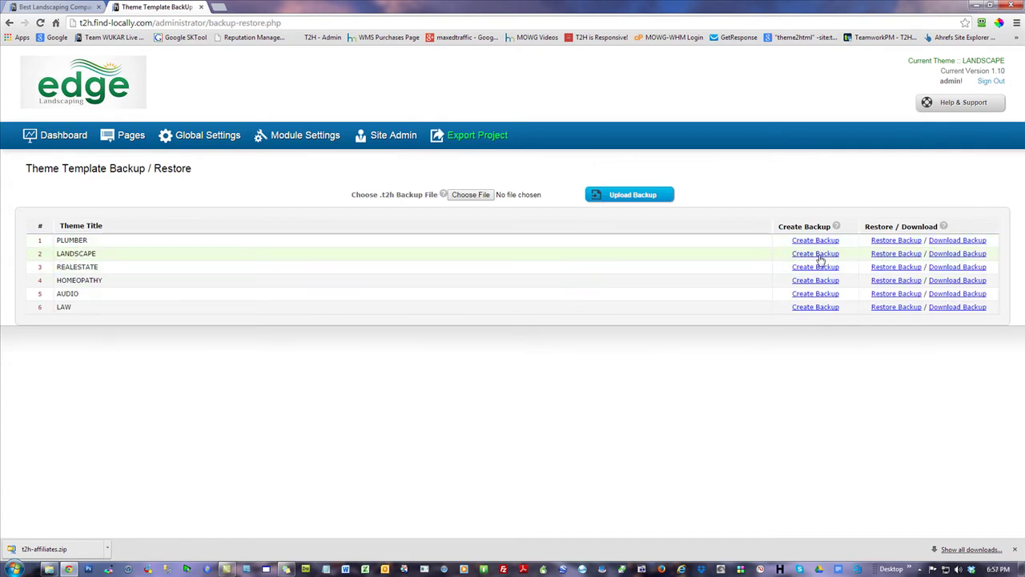
# - Back up LANDSCAPE, overwriting the default backup, and download it as landscape.t2h
pyautogui.click(820, 257)
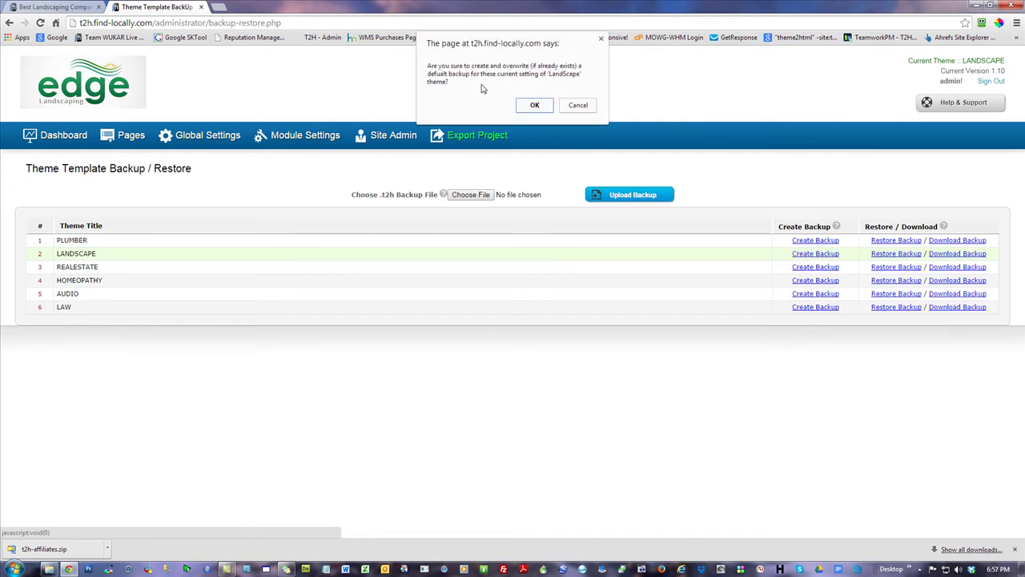
pyautogui.click(534, 107)
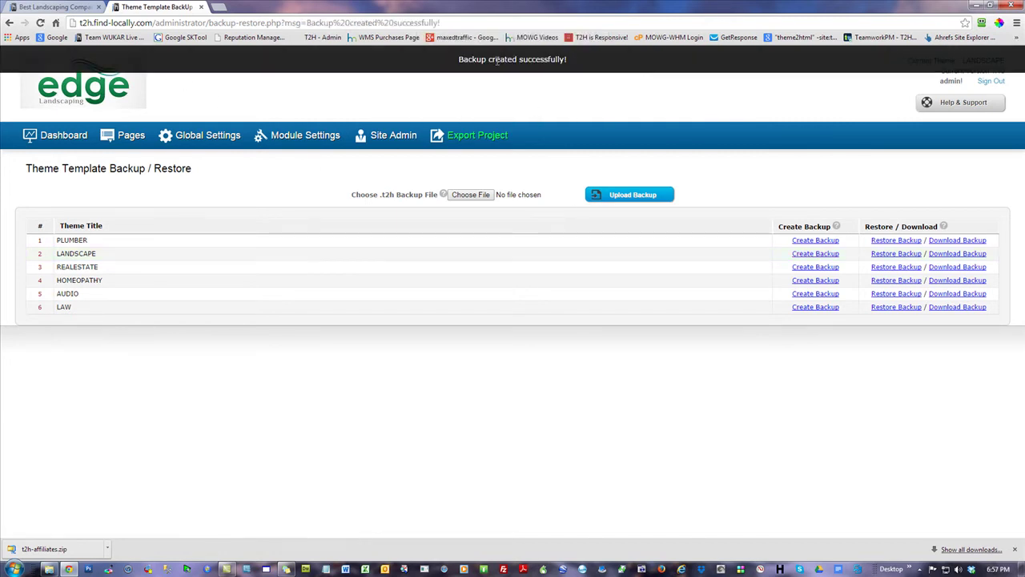
pyautogui.click(945, 256)
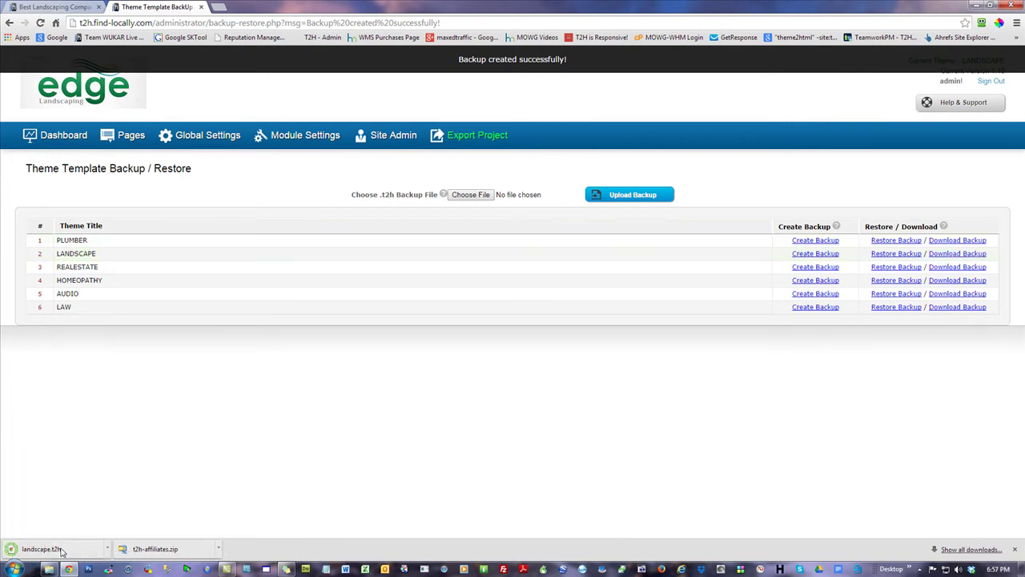
pyautogui.click(1015, 550)
# - Move the downloaded landscape.t2h file from the templates folder onto the desktop
pyautogui.press('super+Down')
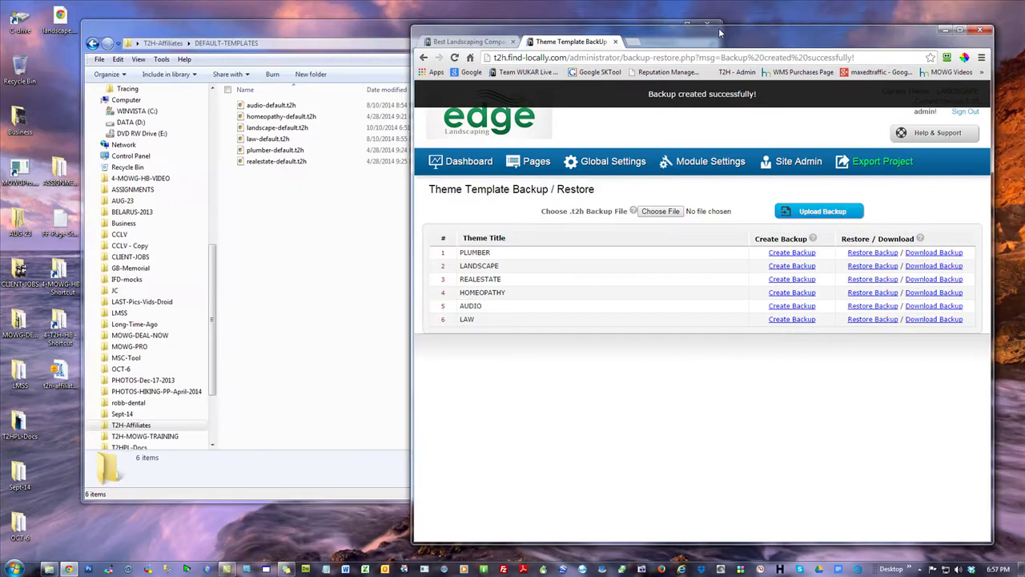
pyautogui.moveTo(287, 34); pyautogui.dragTo(663, 238)
pyautogui.moveTo(72, 45); pyautogui.dragTo(268, 289)
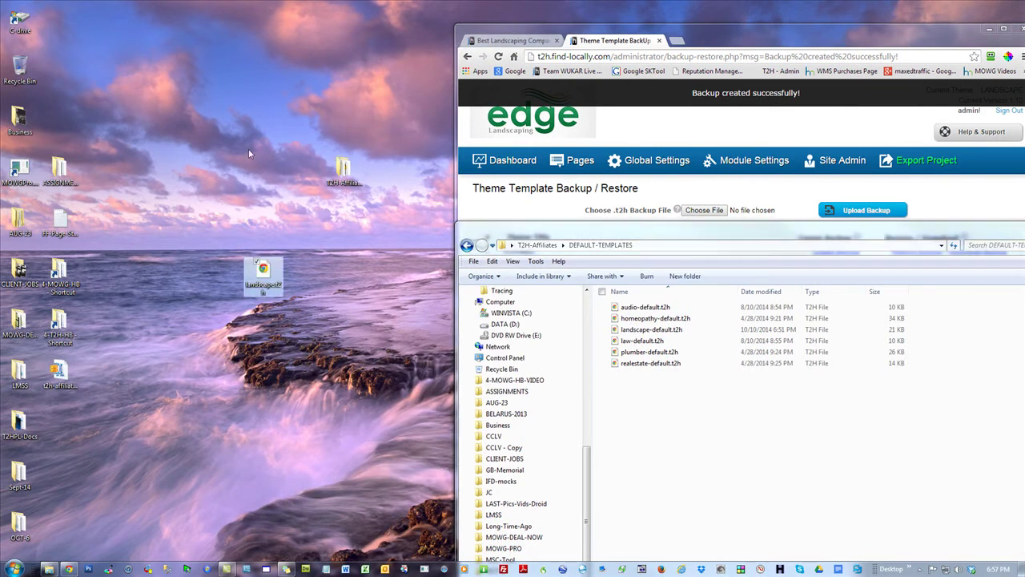
# - Rename the desktop file to bob-landscape.t2h and bring the browser back full screen
pyautogui.rightClick(262, 272)
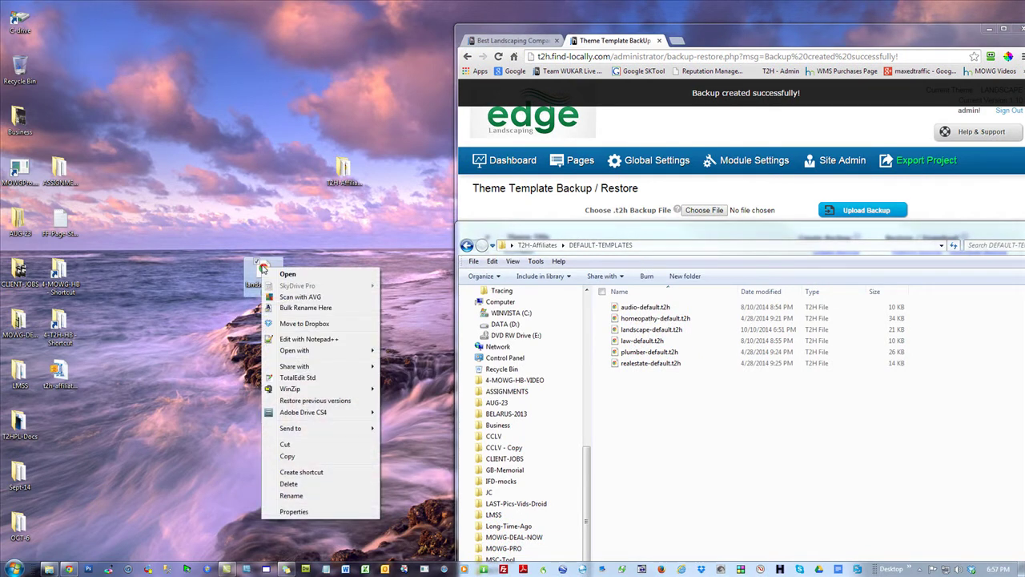
pyautogui.click(288, 496)
pyautogui.press('Right')
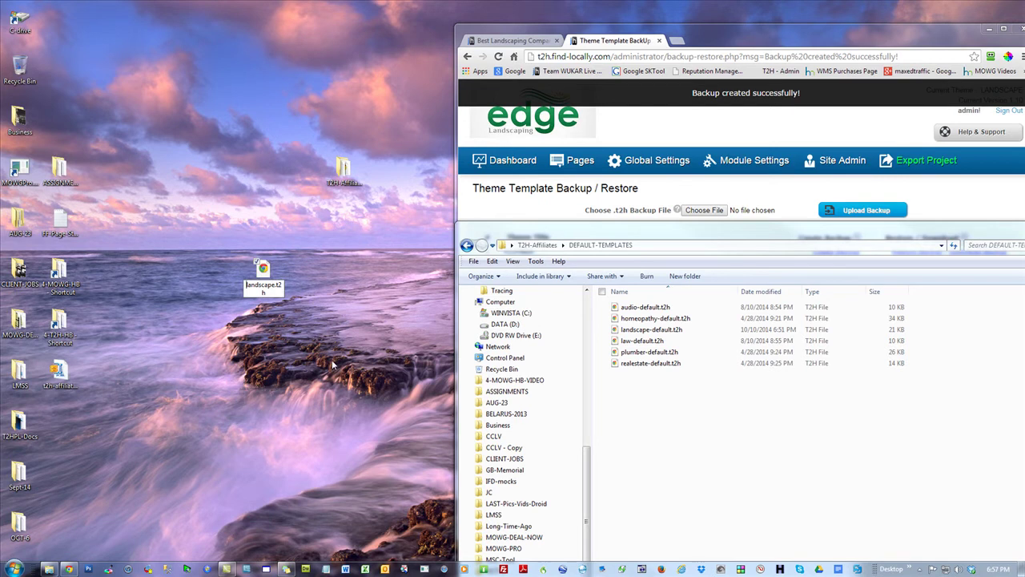
pyautogui.write('bob-')
pyautogui.press('Return')
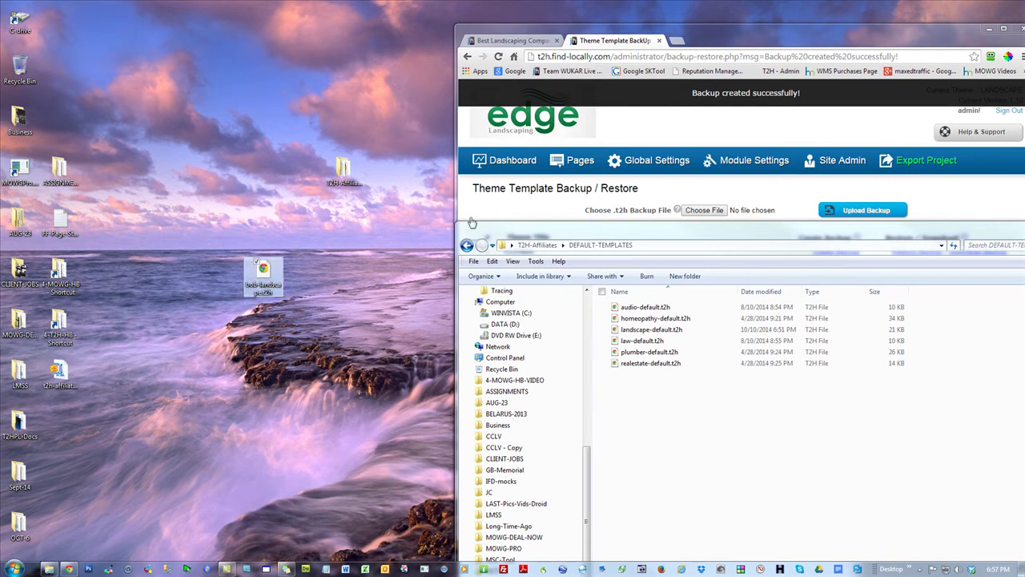
pyautogui.moveTo(697, 40); pyautogui.dragTo(583, 26)
pyautogui.doubleClick(584, 26)
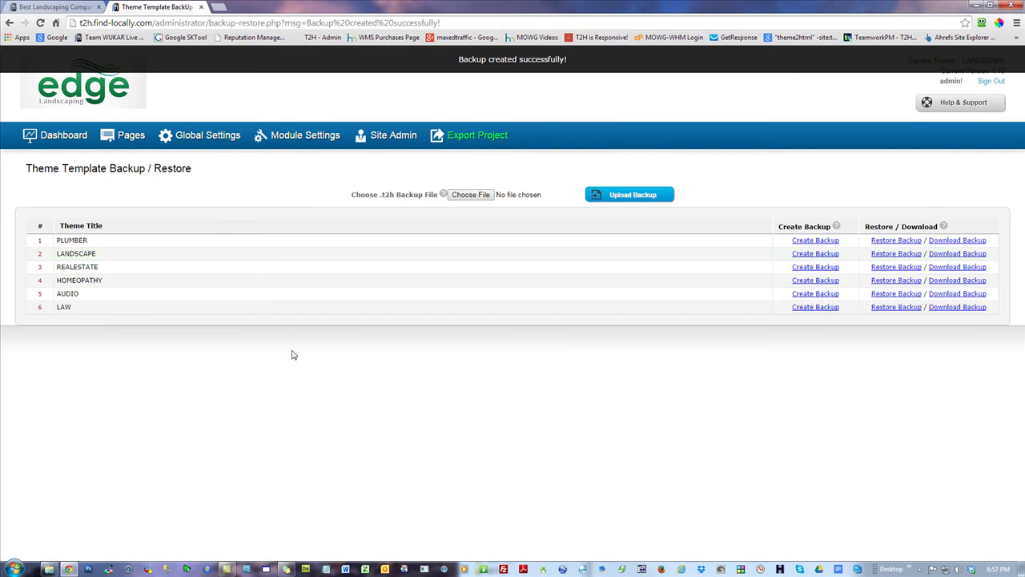
# - Move the bob-landscape file into the desktop's left column
pyautogui.moveTo(260, 6); pyautogui.dragTo(626, 36)
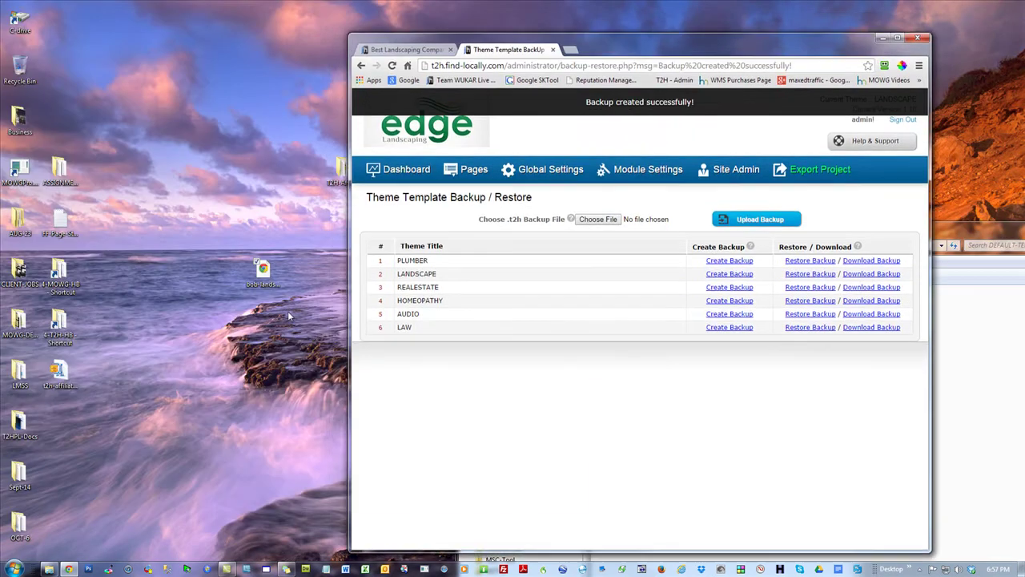
pyautogui.moveTo(270, 274); pyautogui.dragTo(75, 425)
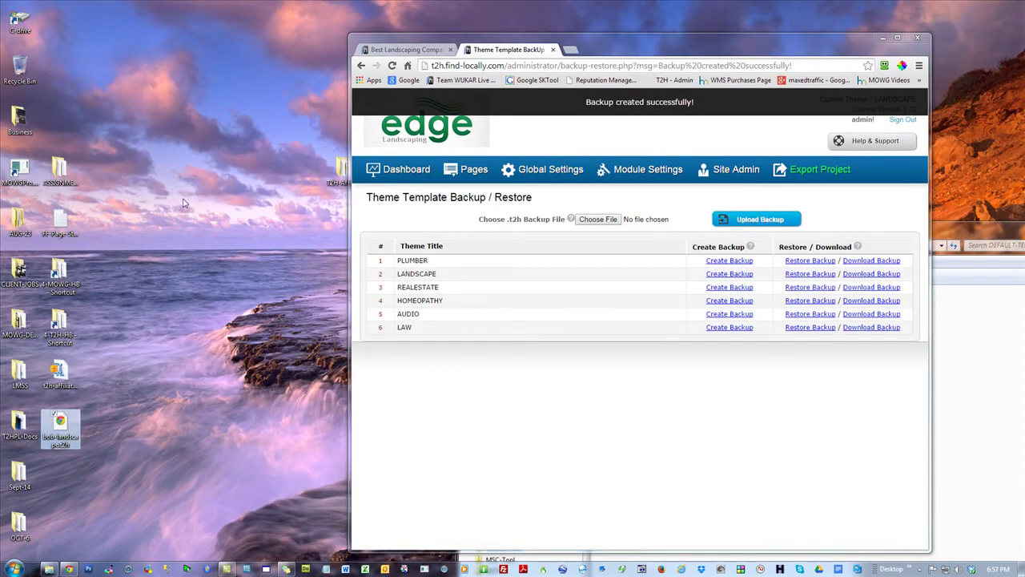
pyautogui.click(898, 37)
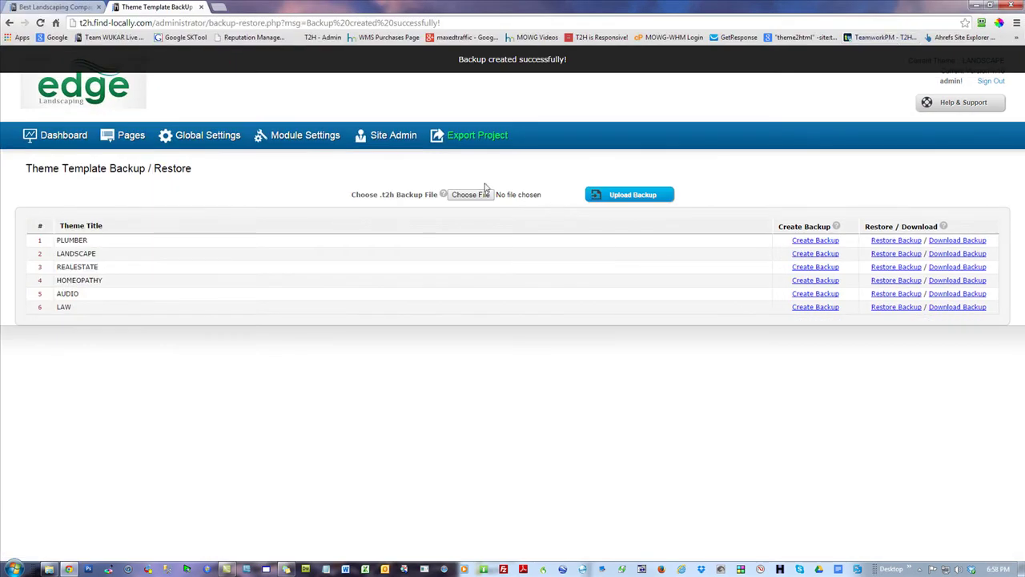
# - Upload the t2h-affiliates.t2h backup from the T2H-Affiliates folder to restore the landscape theme
pyautogui.click(470, 196)
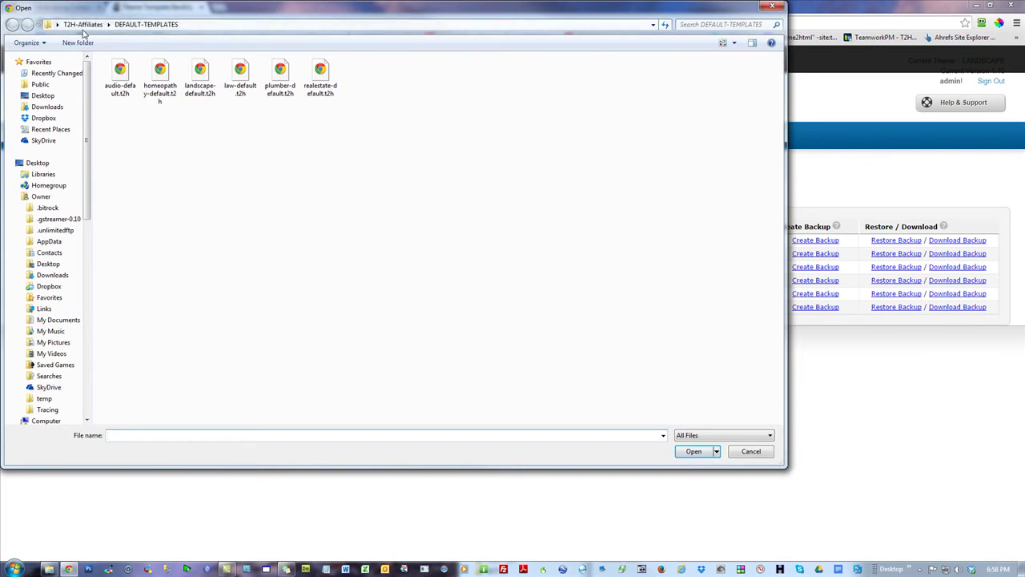
pyautogui.click(88, 28)
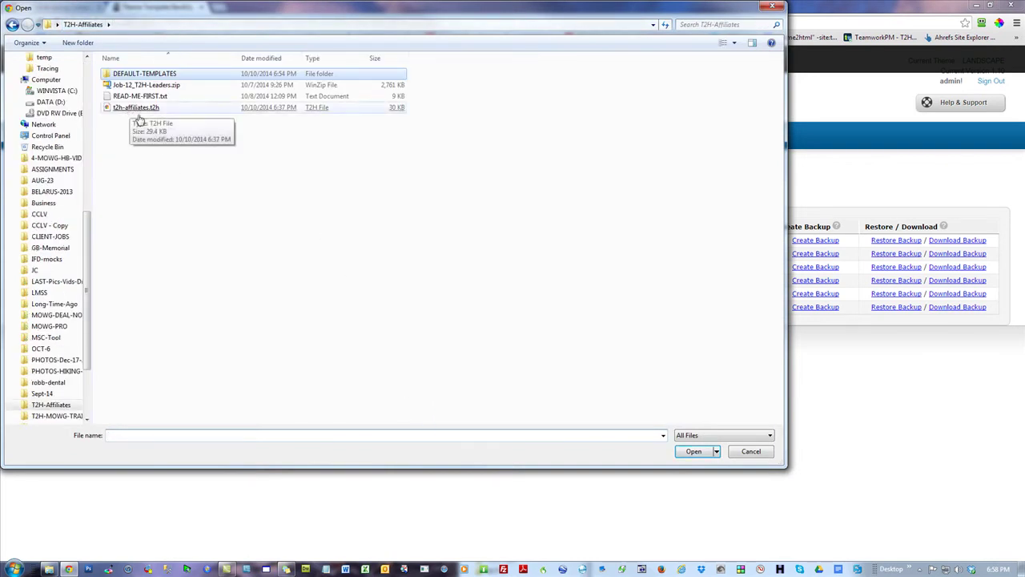
pyautogui.click(177, 158)
pyautogui.doubleClick(130, 109)
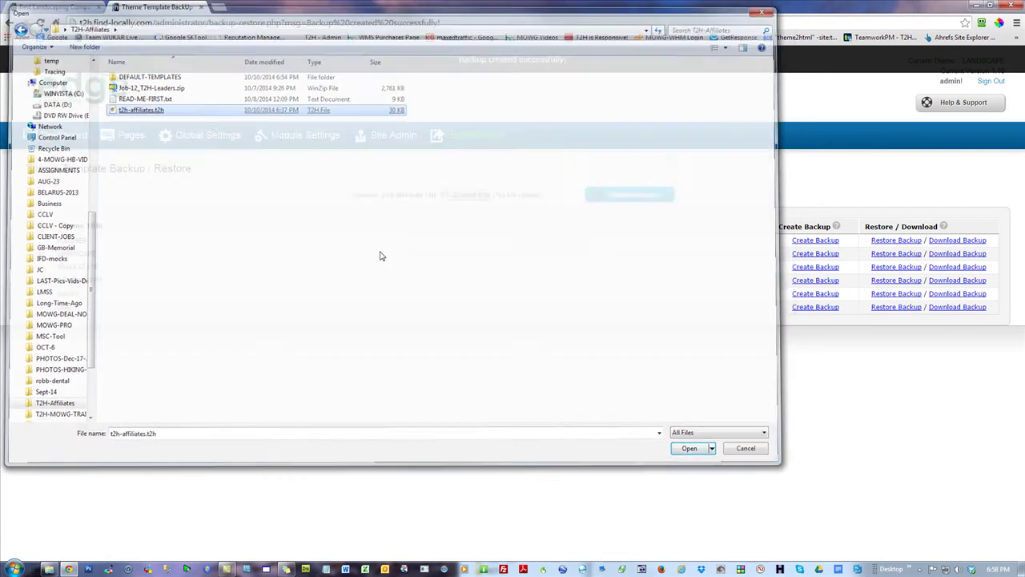
pyautogui.click(641, 193)
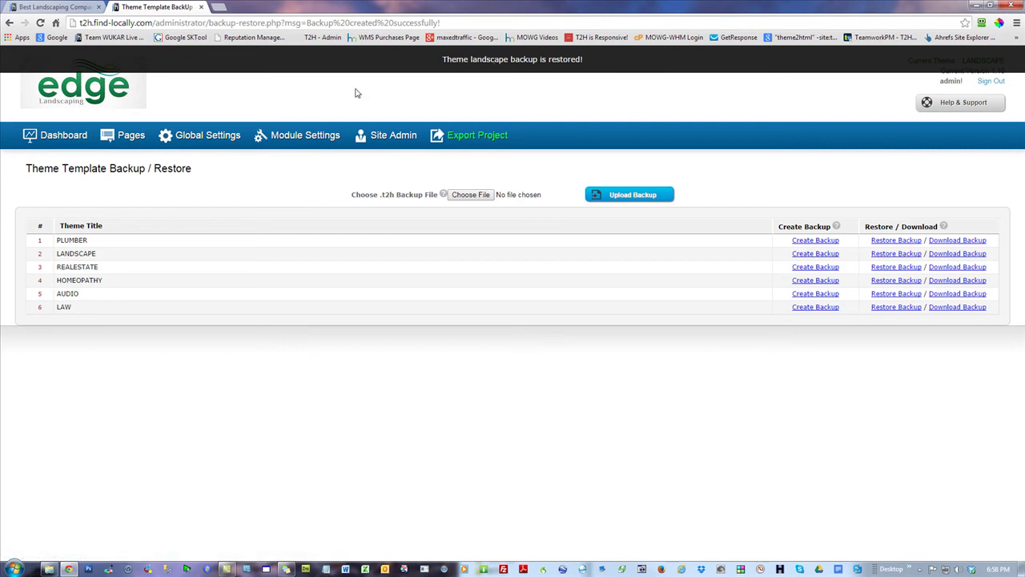
pyautogui.moveTo(309, 7); pyautogui.dragTo(505, 36)
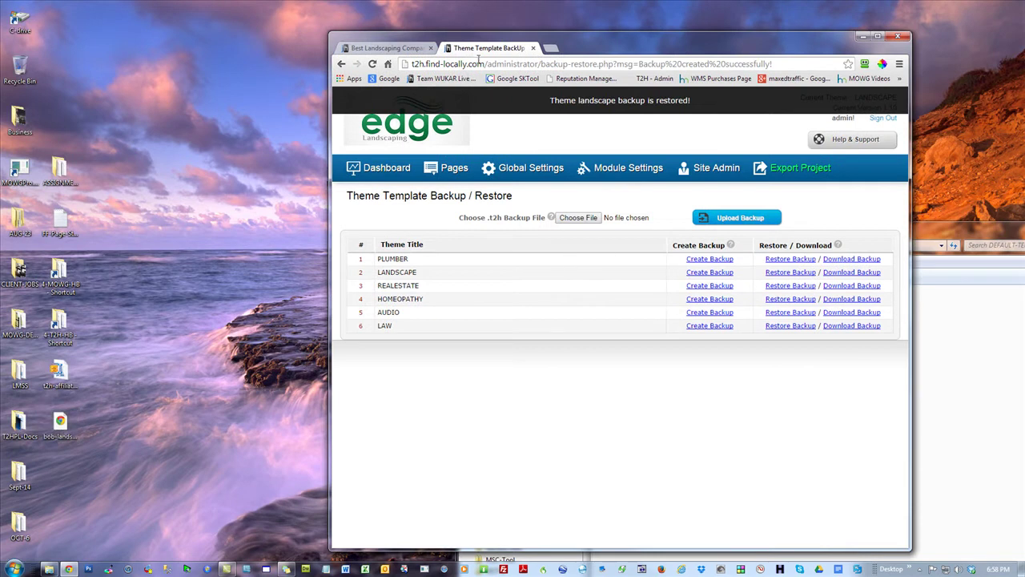
pyautogui.click(878, 36)
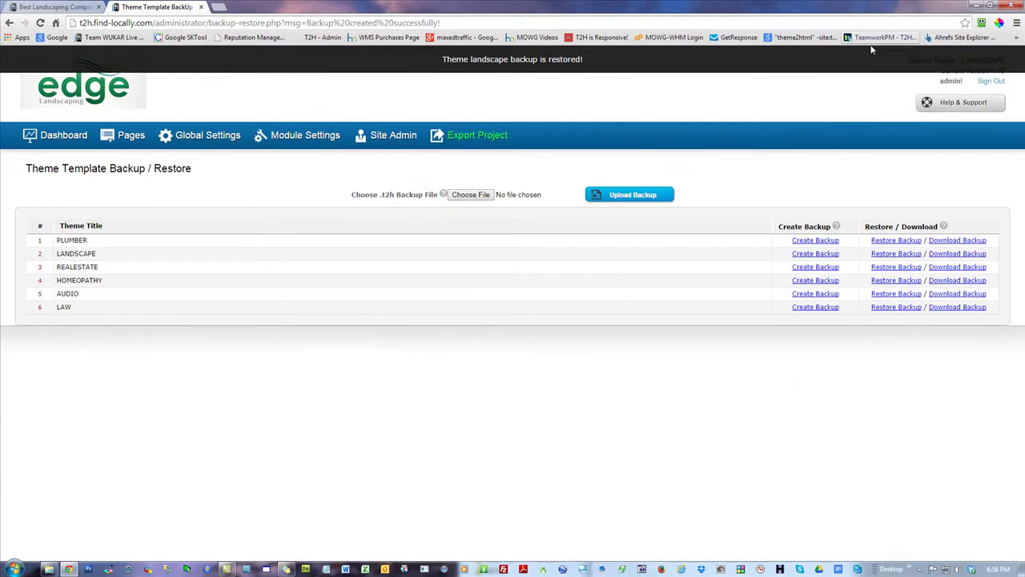
# - Bulk-import the images from Job-12_T2H-Leaders.zip, then return to the admin dashboard
pyautogui.click(72, 136)
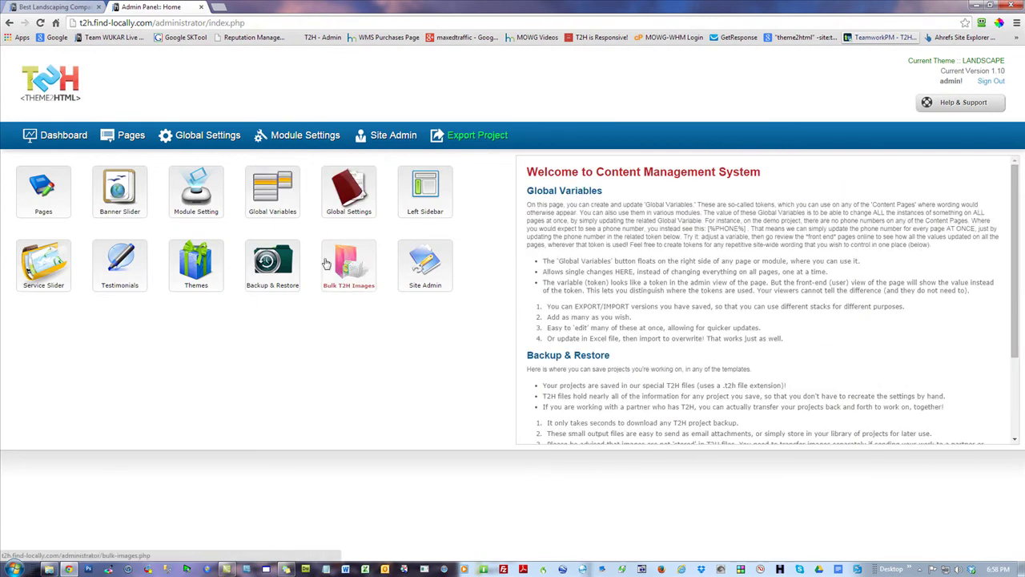
pyautogui.click(355, 261)
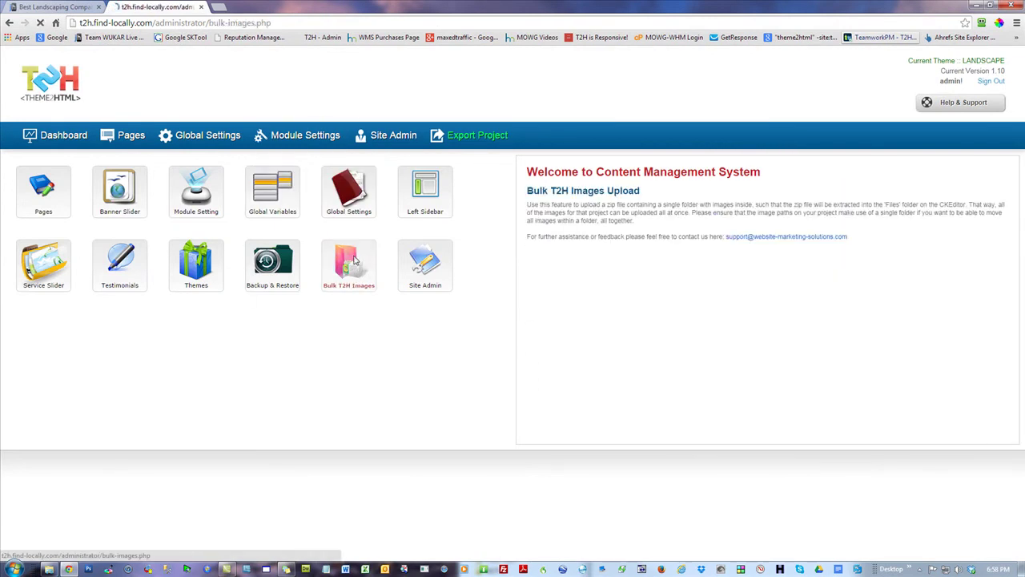
pyautogui.click(453, 237)
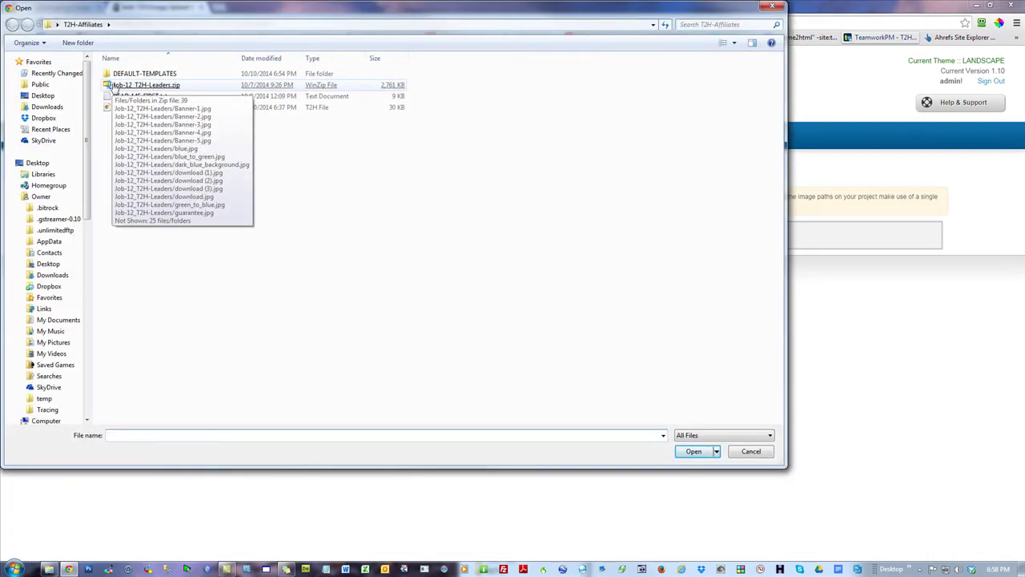
pyautogui.doubleClick(142, 86)
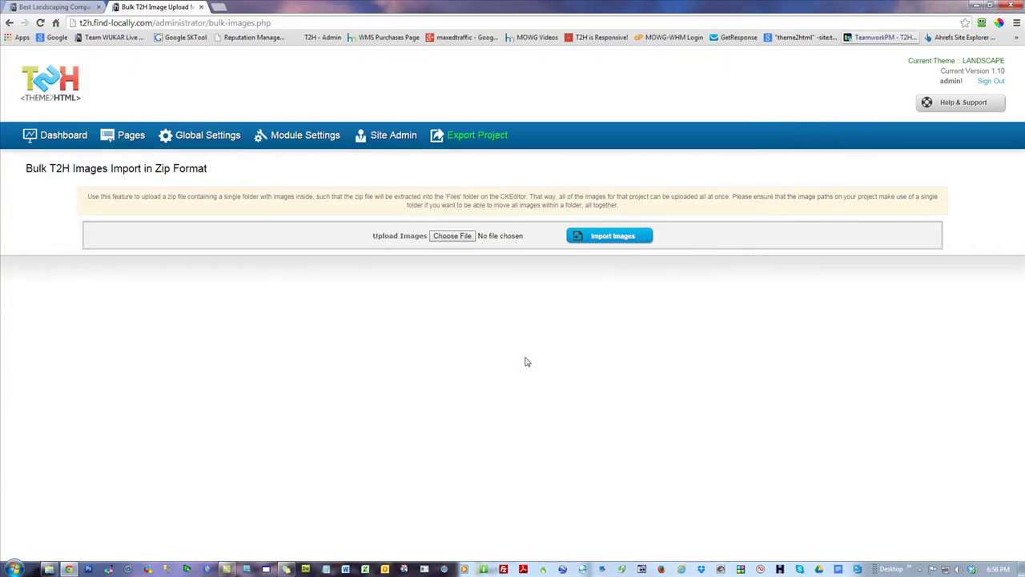
pyautogui.click(610, 237)
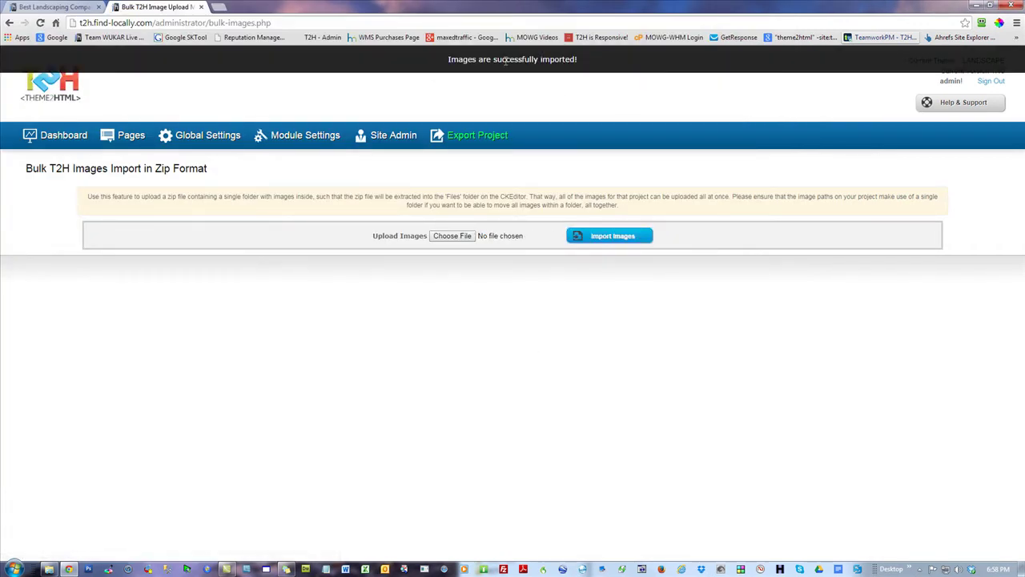
pyautogui.click(62, 136)
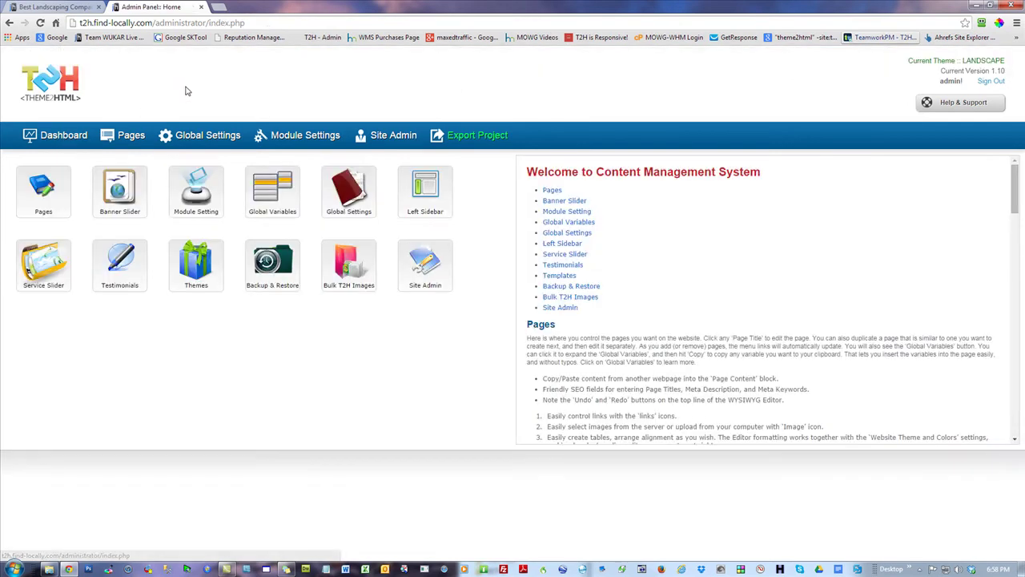
# - Reload the live site tab and scroll down through the new Theme2Html leaders content
pyautogui.click(72, 6)
pyautogui.scroll(4, 133, 153)
pyautogui.scroll(-4, 133, 153)
pyautogui.click(40, 23)
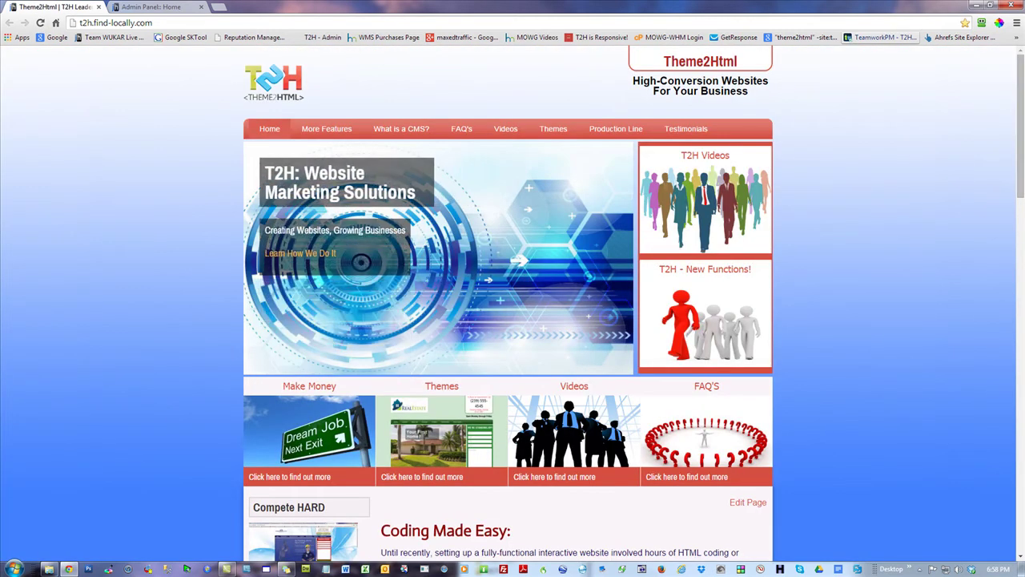
pyautogui.moveTo(1020, 115)
pyautogui.mouseDown()
pyautogui.moveTo(1021, 468)
pyautogui.moveTo(1014, 117)
pyautogui.mouseUp()
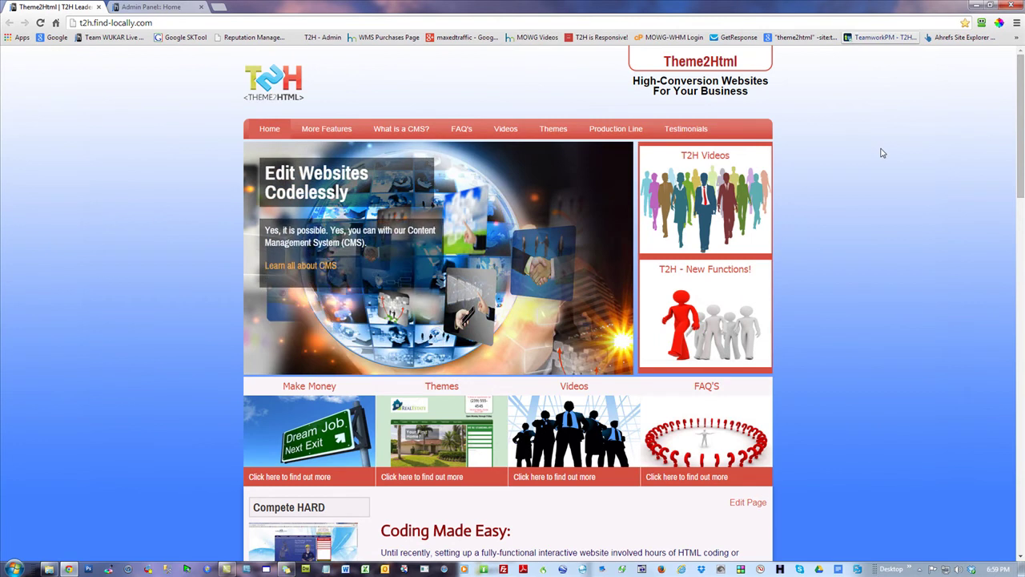
pyautogui.moveTo(1020, 84); pyautogui.dragTo(1021, 438)
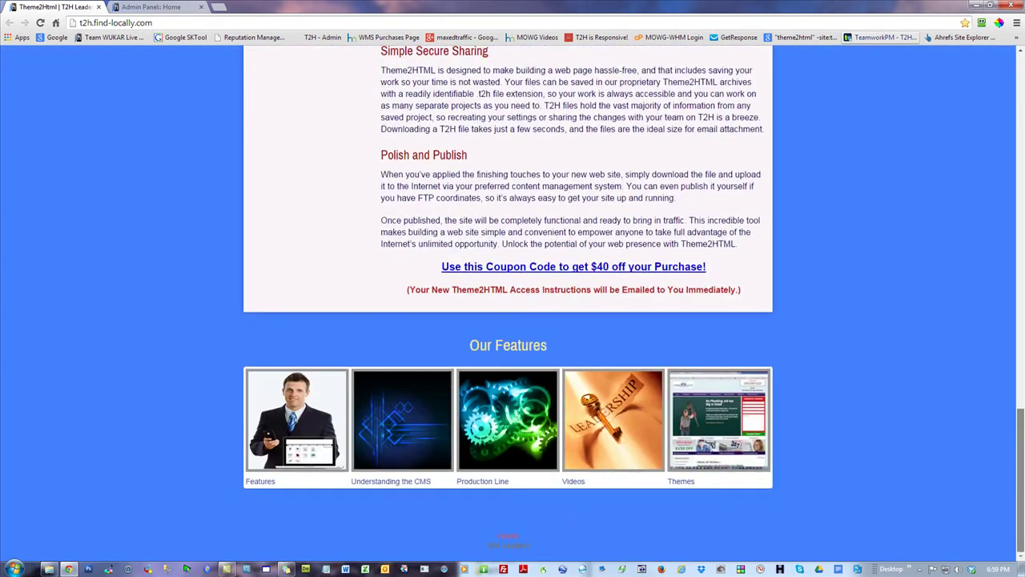
pyautogui.click(112, 22)
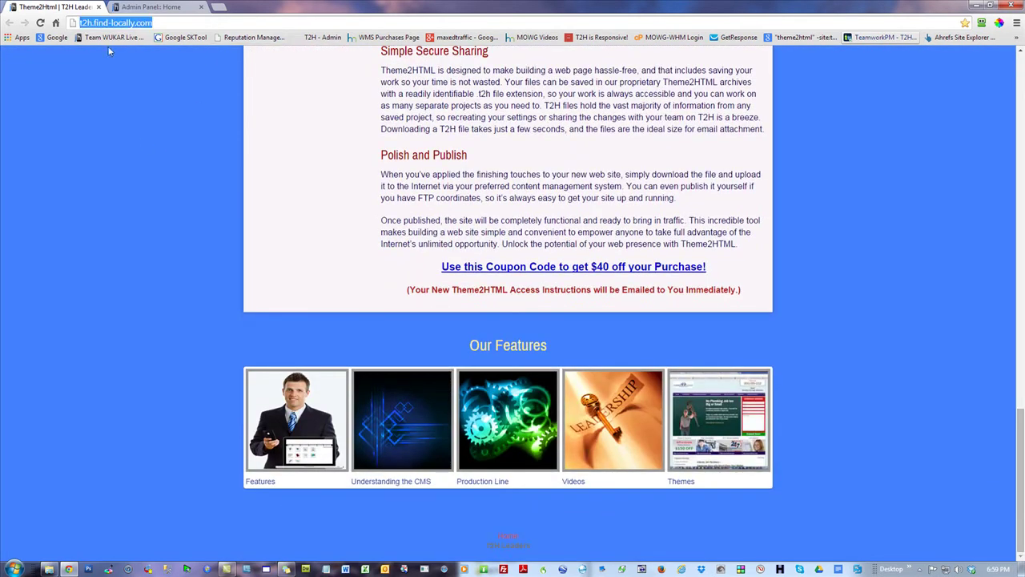
pyautogui.click(134, 201)
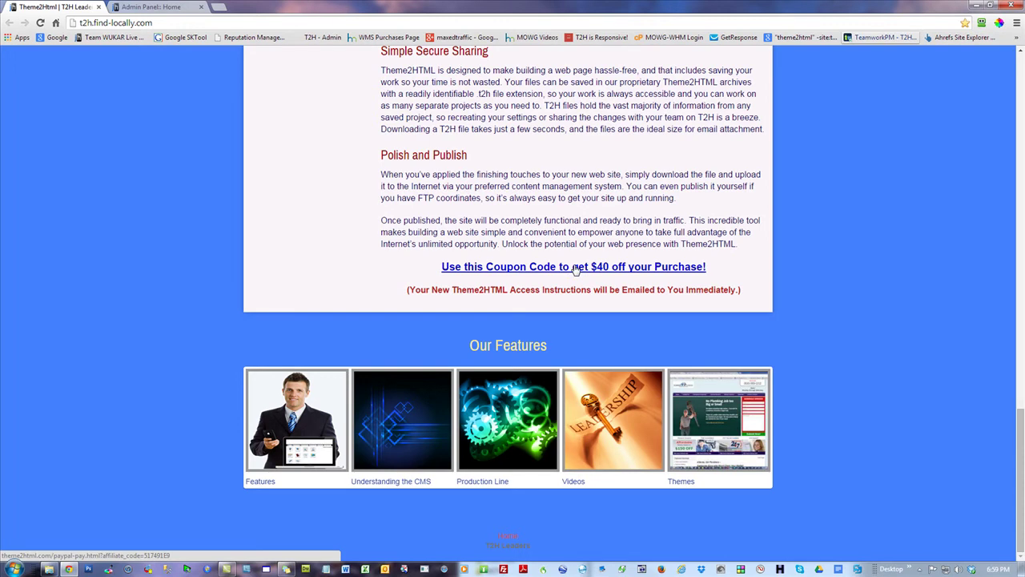
pyautogui.click(633, 268)
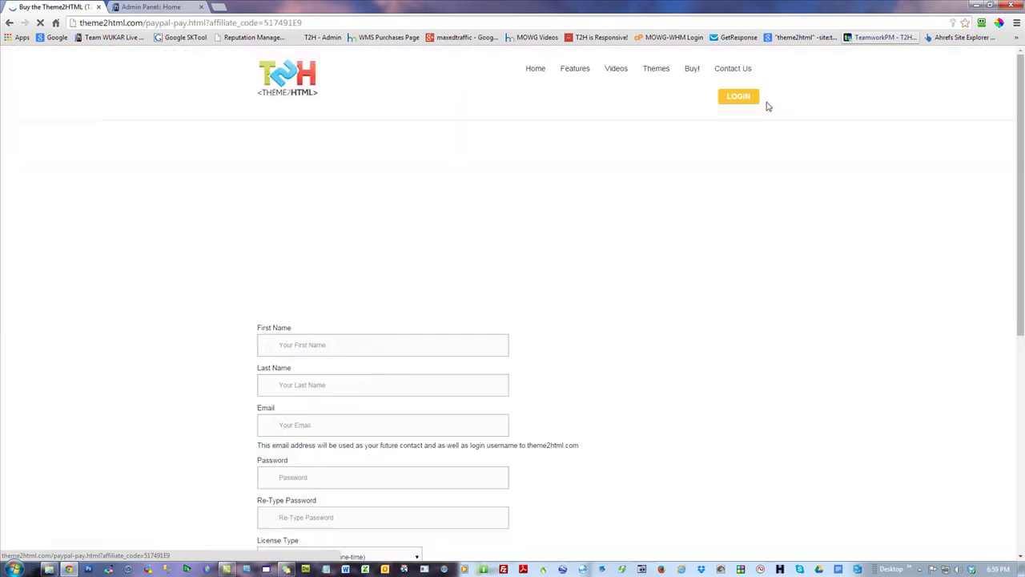
pyautogui.moveTo(541, 299); pyautogui.dragTo(602, 303)
pyautogui.click(886, 304)
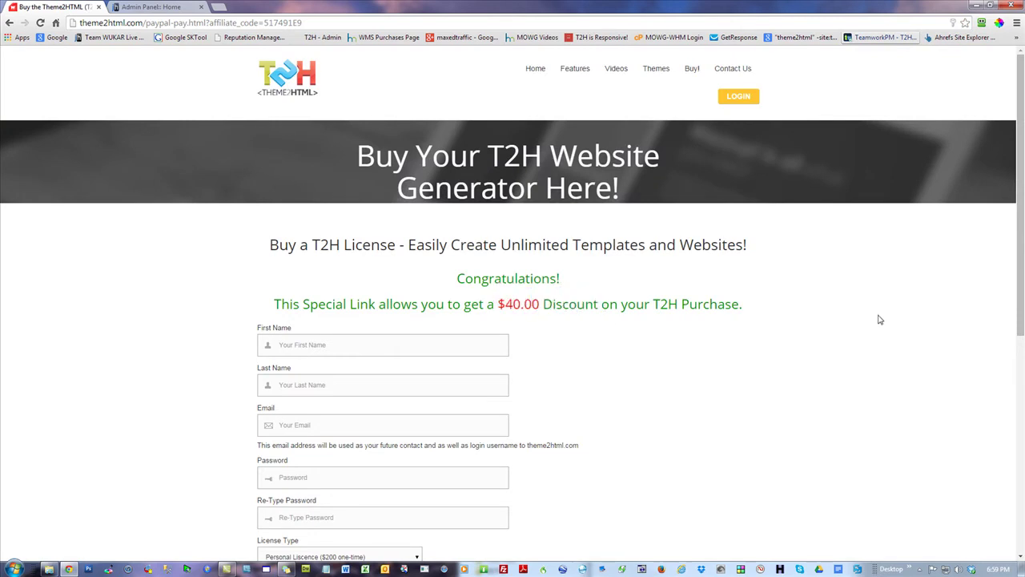
pyautogui.scroll(-5, 880, 320)
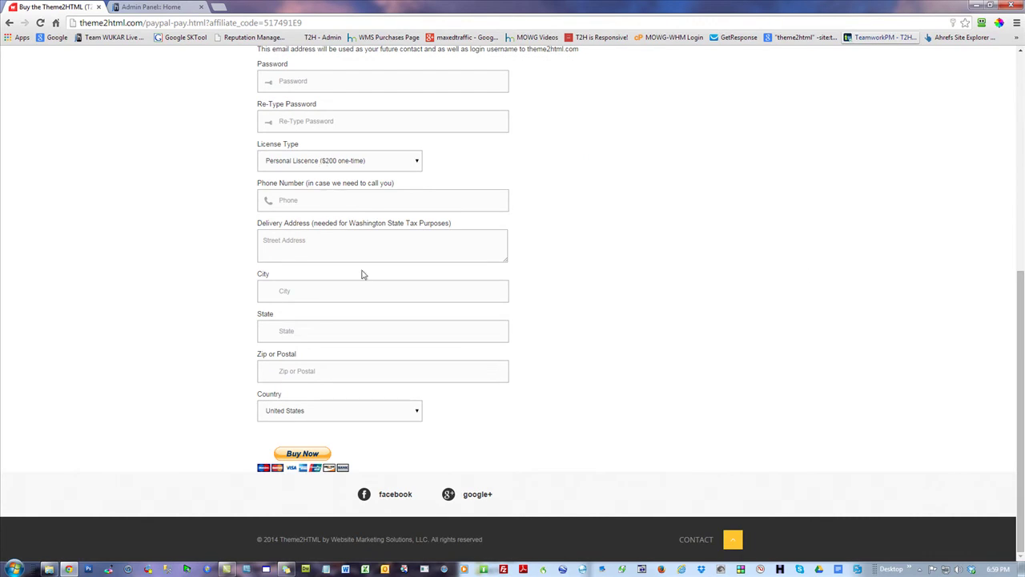
pyautogui.click(302, 453)
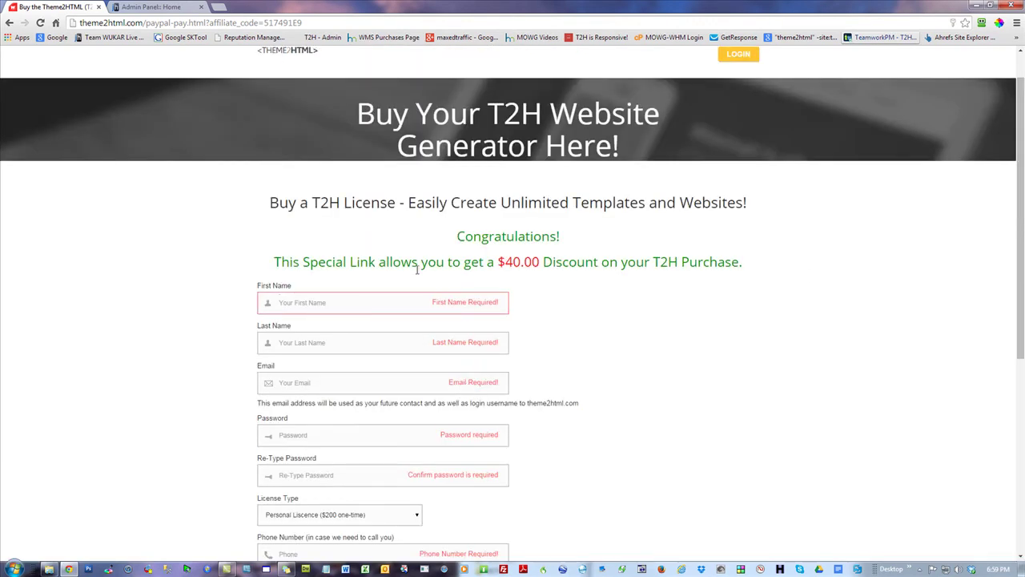
pyautogui.moveTo(563, 264); pyautogui.dragTo(497, 261)
pyautogui.click(642, 366)
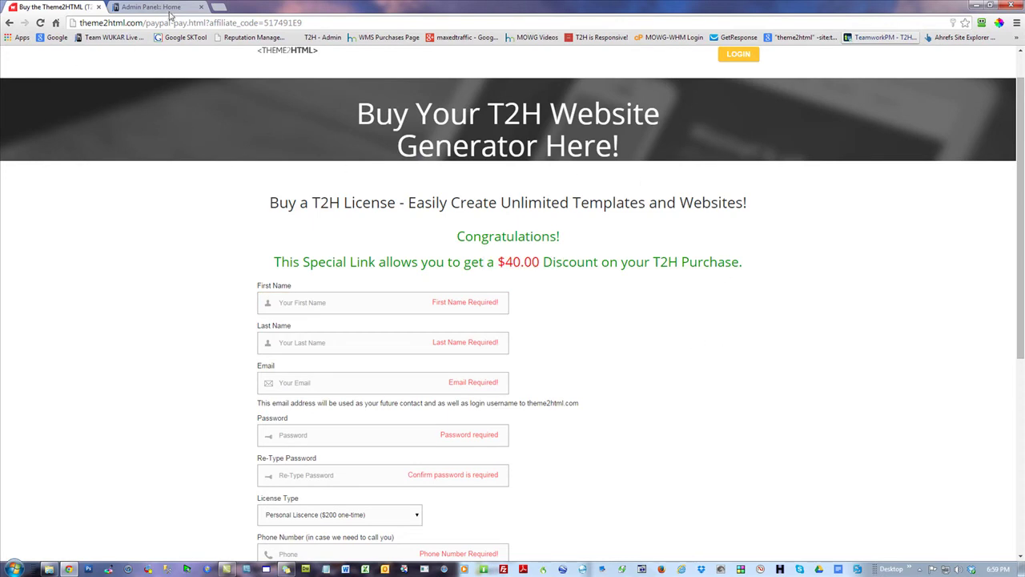
pyautogui.moveTo(143, 23); pyautogui.dragTo(76, 24)
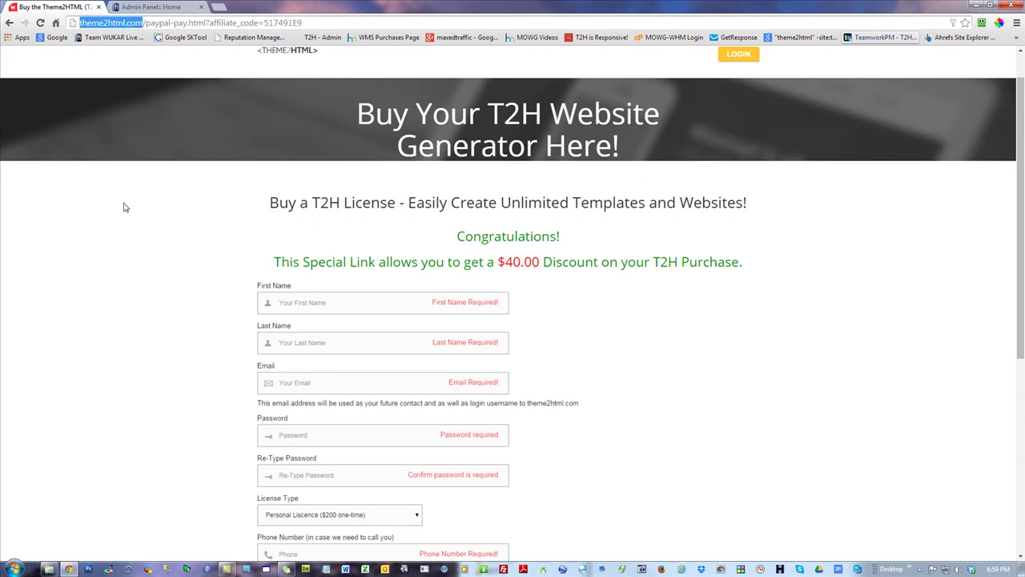
pyautogui.click(129, 192)
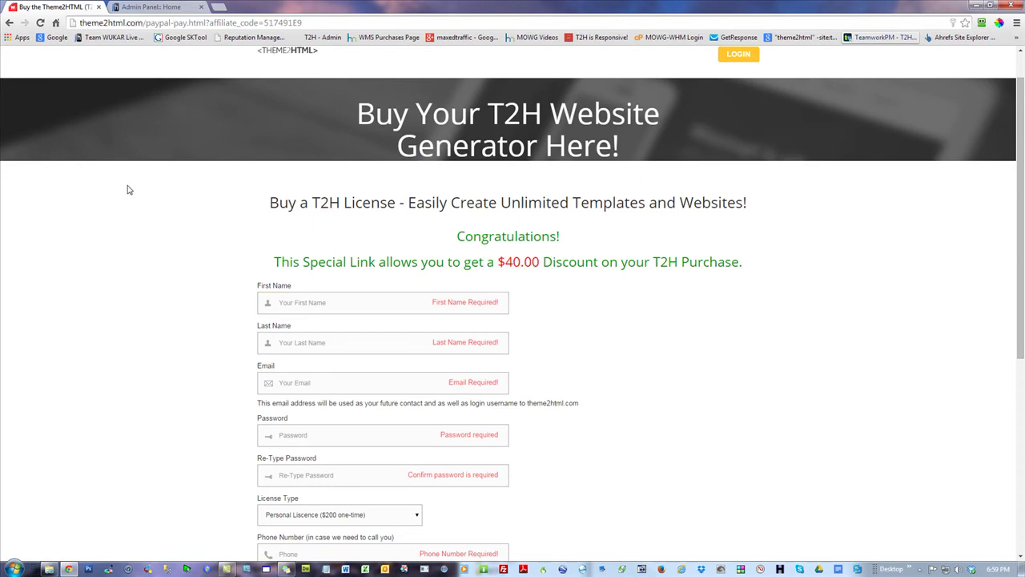
pyautogui.click(6, 23)
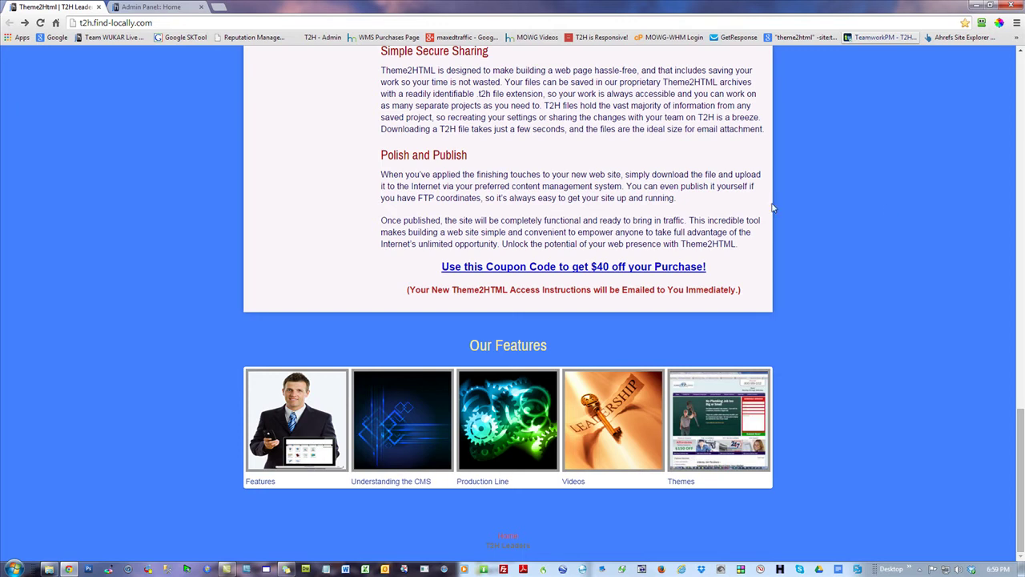
# - Load theme2html.com in the admin tab and locate its empty Discount Code field
pyautogui.click(183, 7)
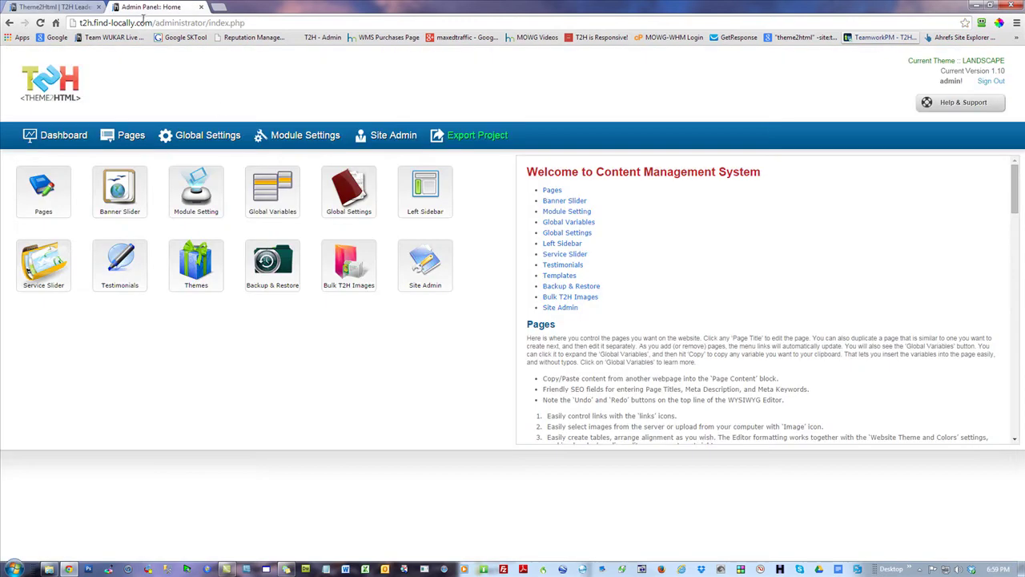
pyautogui.click(143, 22)
pyautogui.write('theme')
pyautogui.press('Return')
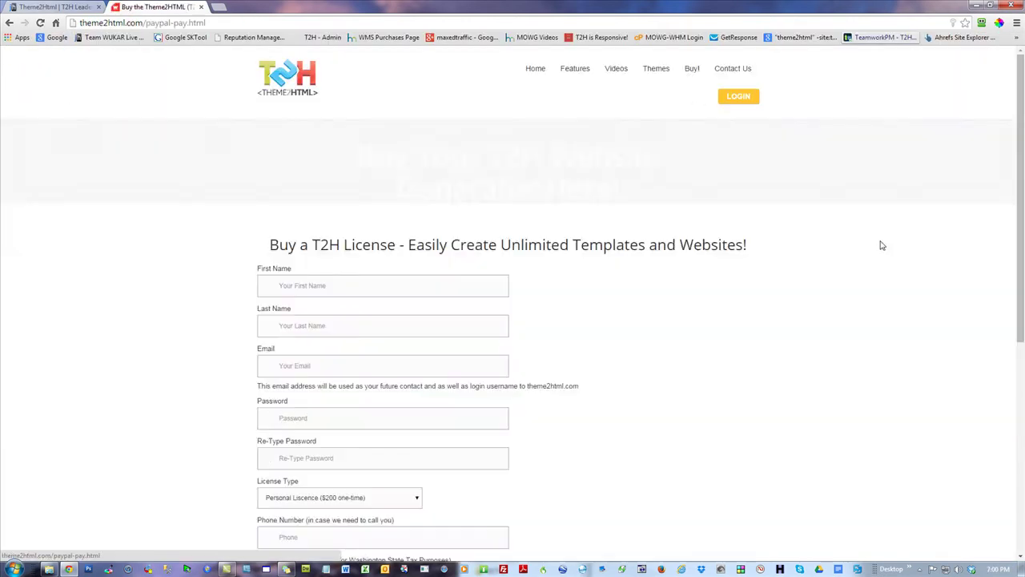
pyautogui.scroll(-5, 858, 243)
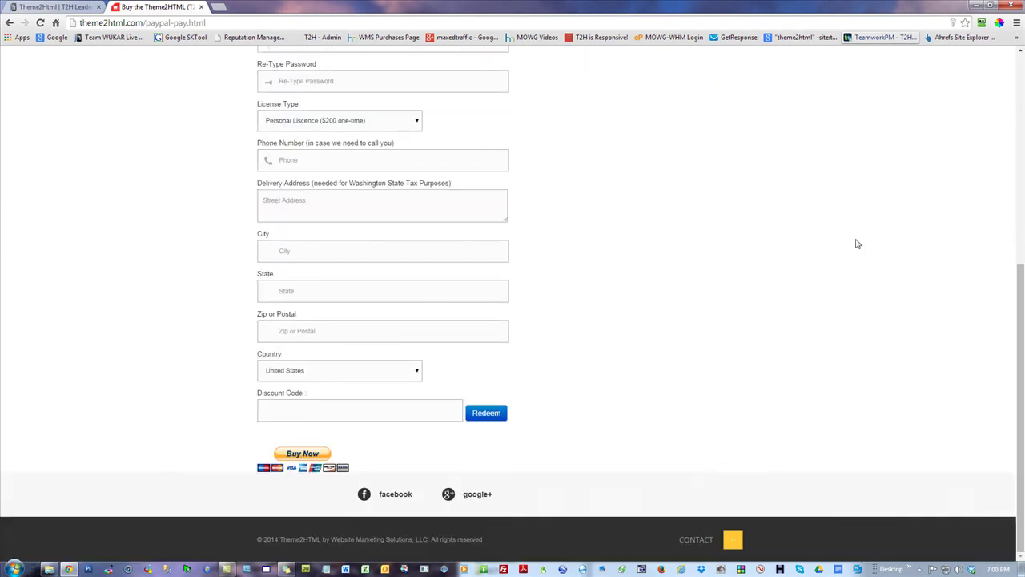
pyautogui.click(345, 409)
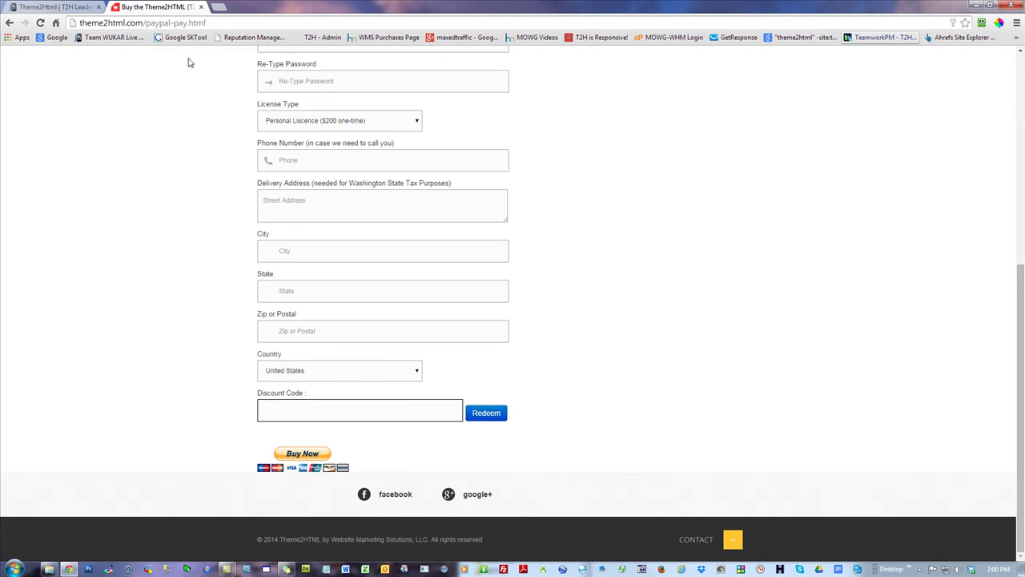
pyautogui.click(67, 7)
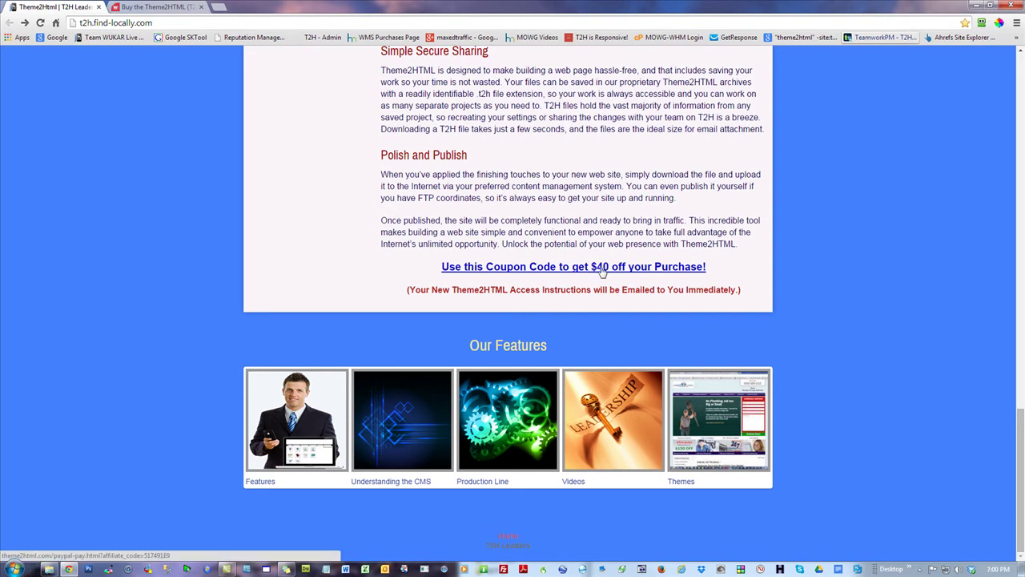
# - Follow the $40-off coupon link and highlight its $40.00 discount amount
pyautogui.click(601, 267)
pyautogui.moveTo(544, 304); pyautogui.dragTo(498, 304)
pyautogui.click(889, 295)
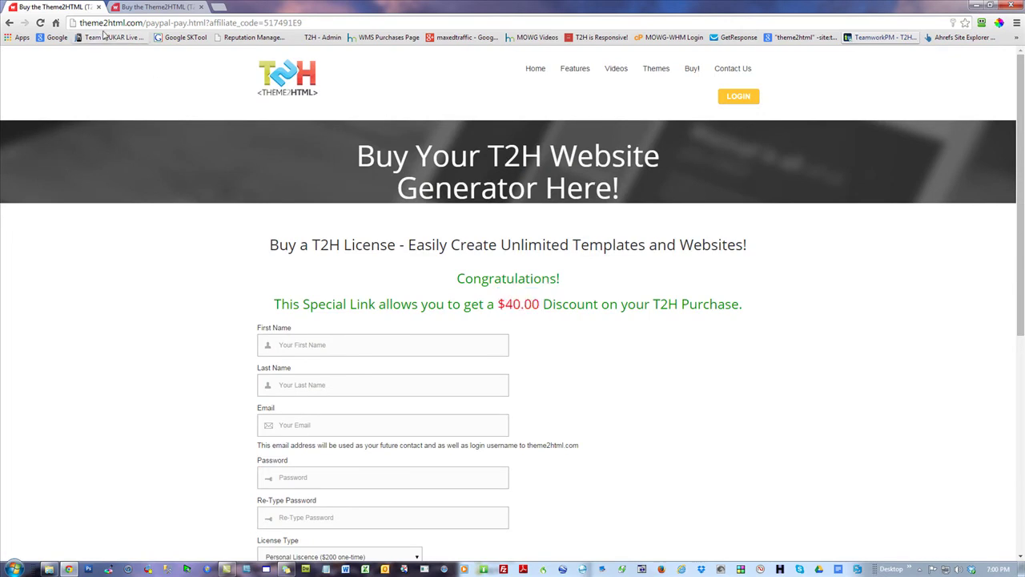
pyautogui.click(9, 22)
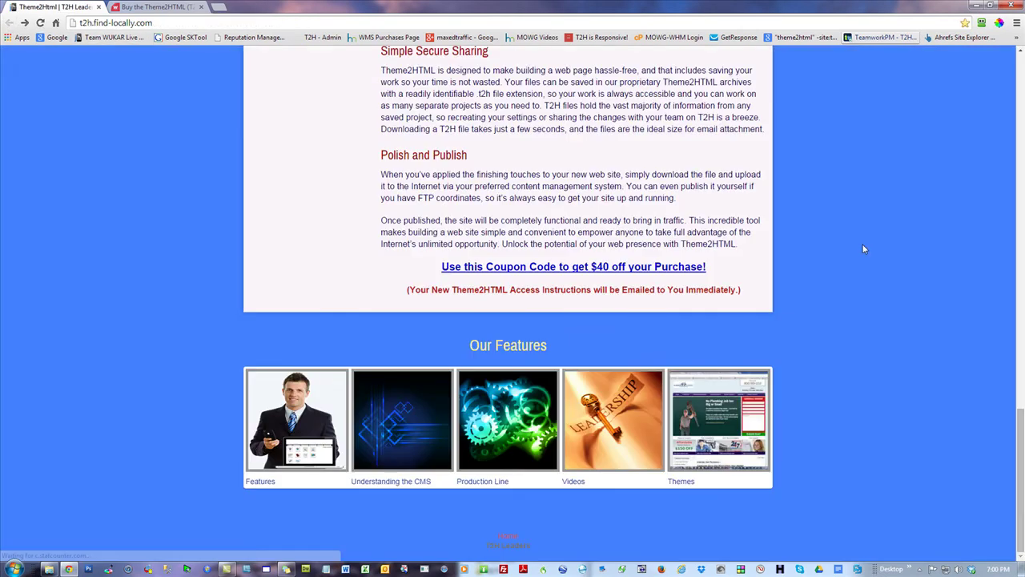
# - Open the Videos page via More Features and scroll through the tutorial videos
pyautogui.scroll(12, 870, 250)
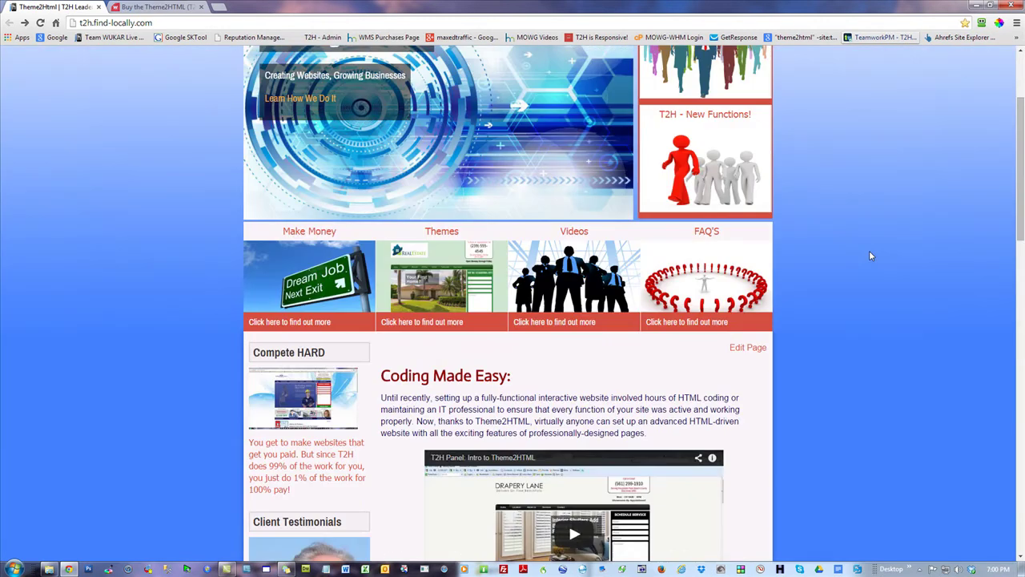
pyautogui.scroll(3, 870, 253)
pyautogui.click(329, 130)
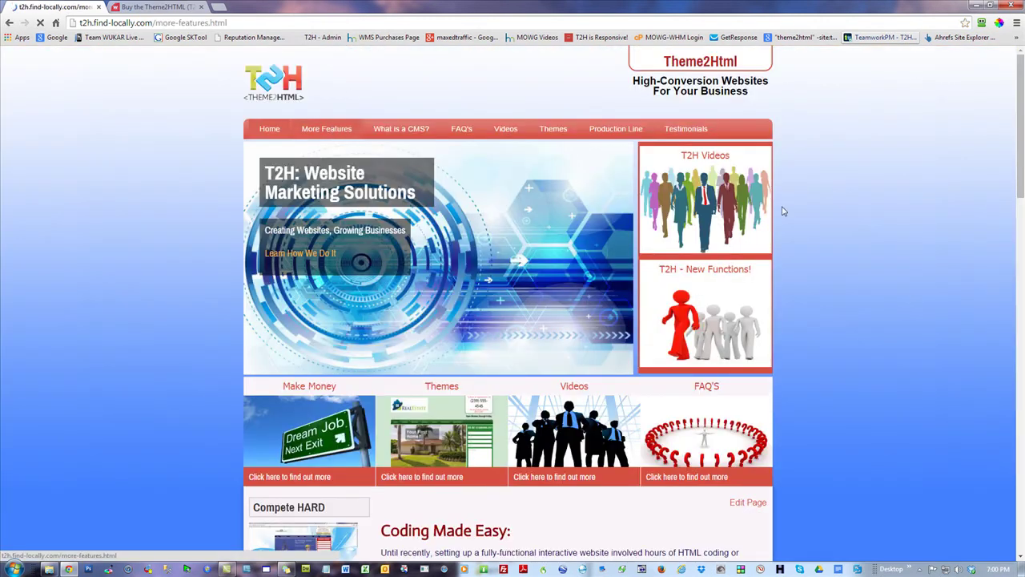
pyautogui.moveTo(1019, 120); pyautogui.dragTo(497, 132)
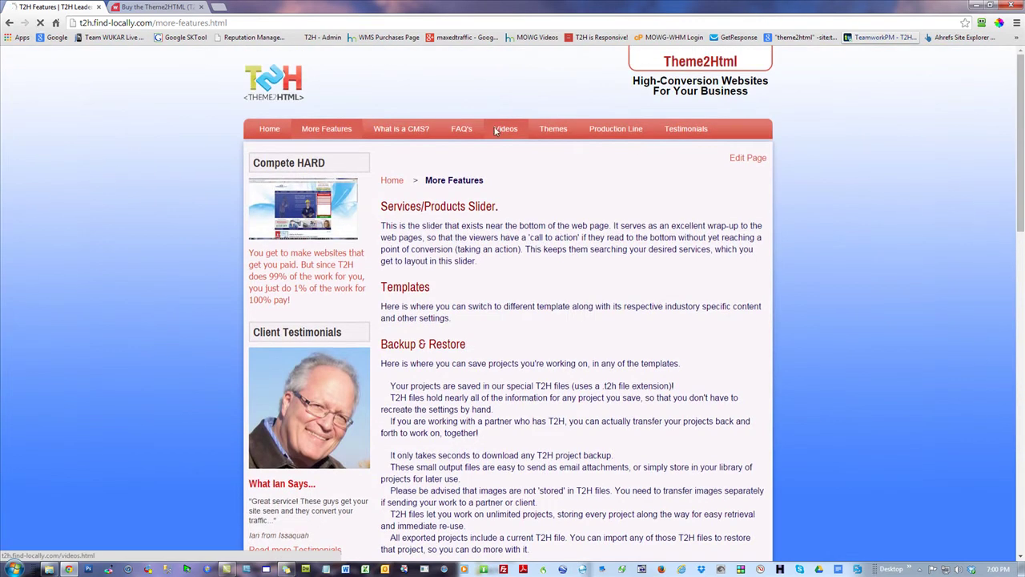
pyautogui.click(496, 132)
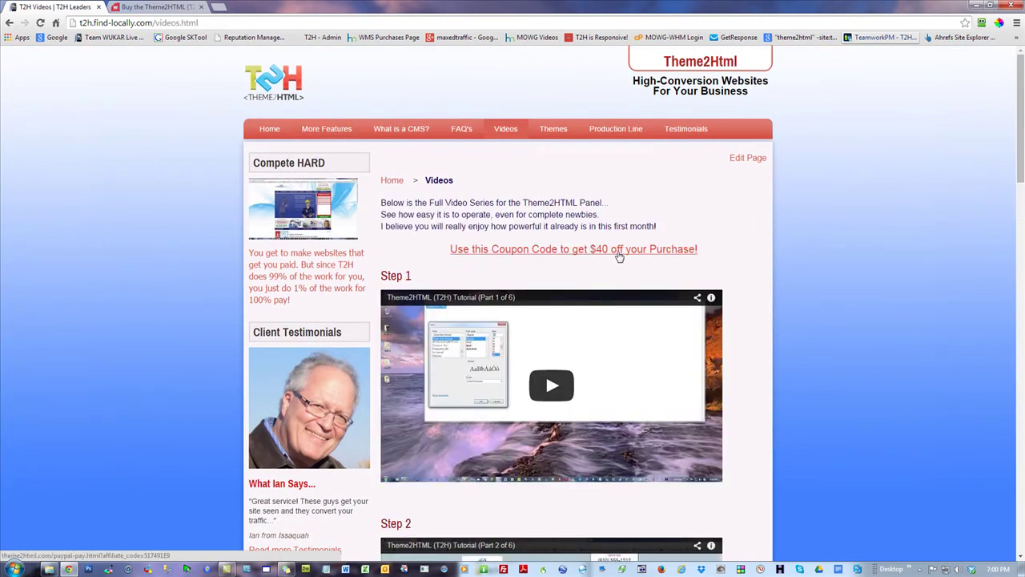
pyautogui.moveTo(1021, 120); pyautogui.dragTo(1020, 452)
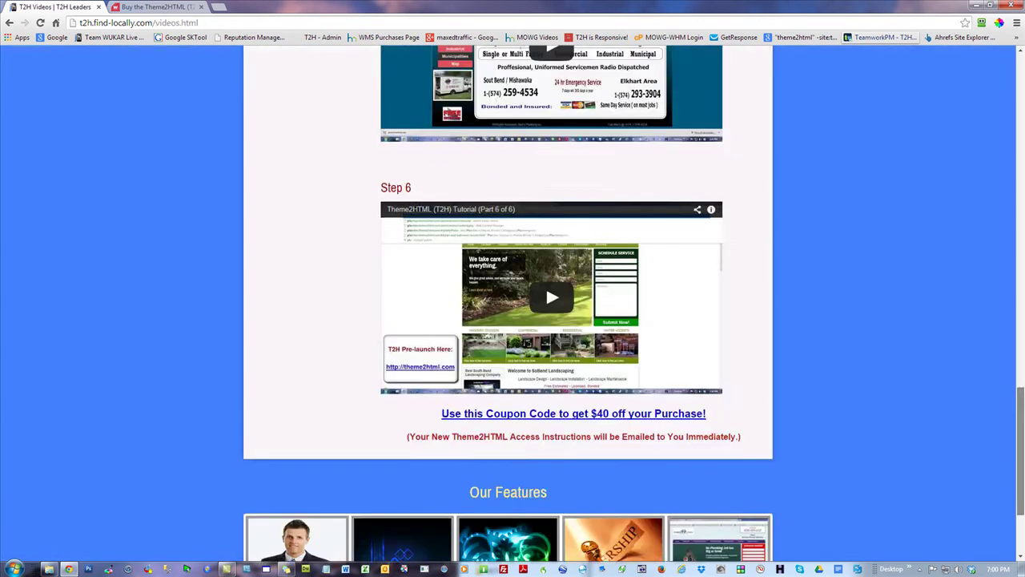
pyautogui.scroll(15, 590, 111)
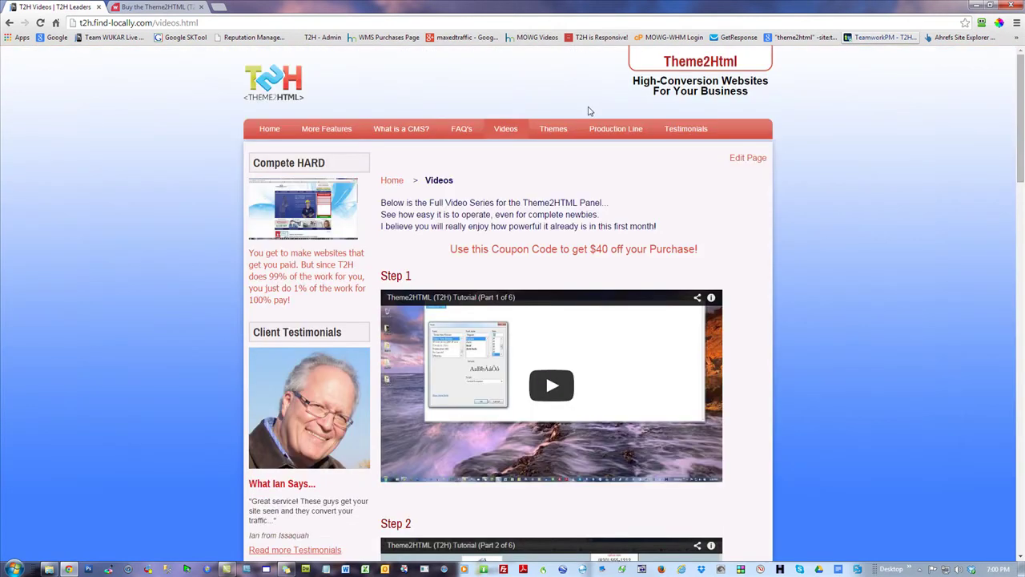
# - Browse the Themes page and open the Dr. Nina Walsh - Naturopathy sample site
pyautogui.click(551, 130)
pyautogui.scroll(-6, 918, 184)
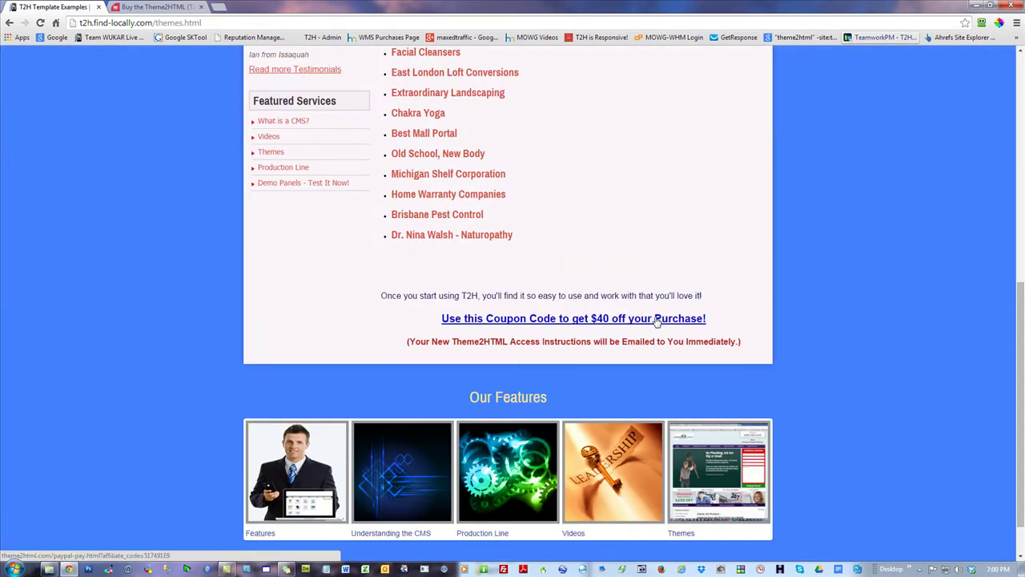
pyautogui.scroll(4, 649, 236)
pyautogui.scroll(-2, 782, 169)
pyautogui.scroll(4, 777, 171)
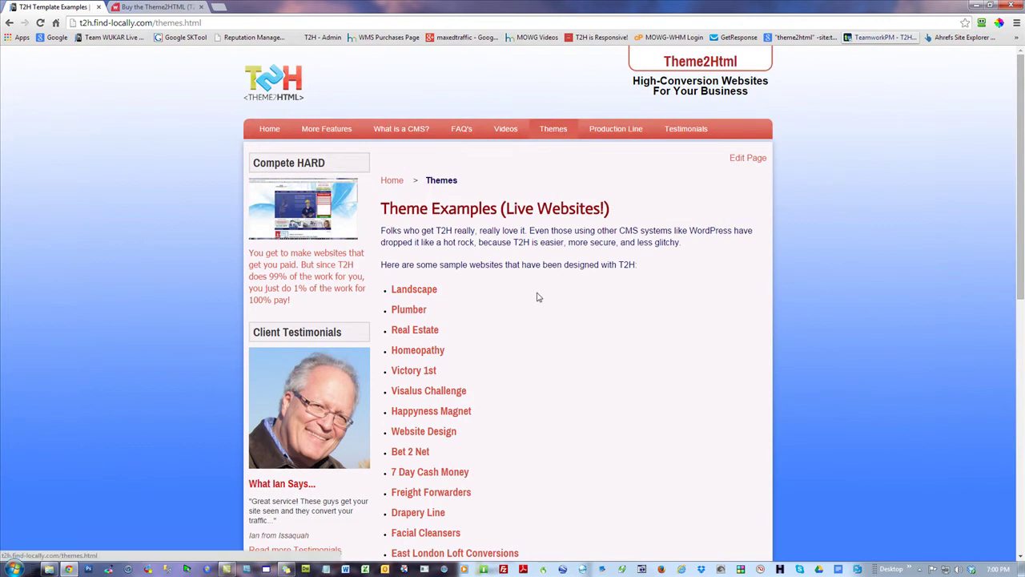
pyautogui.scroll(-4, 643, 389)
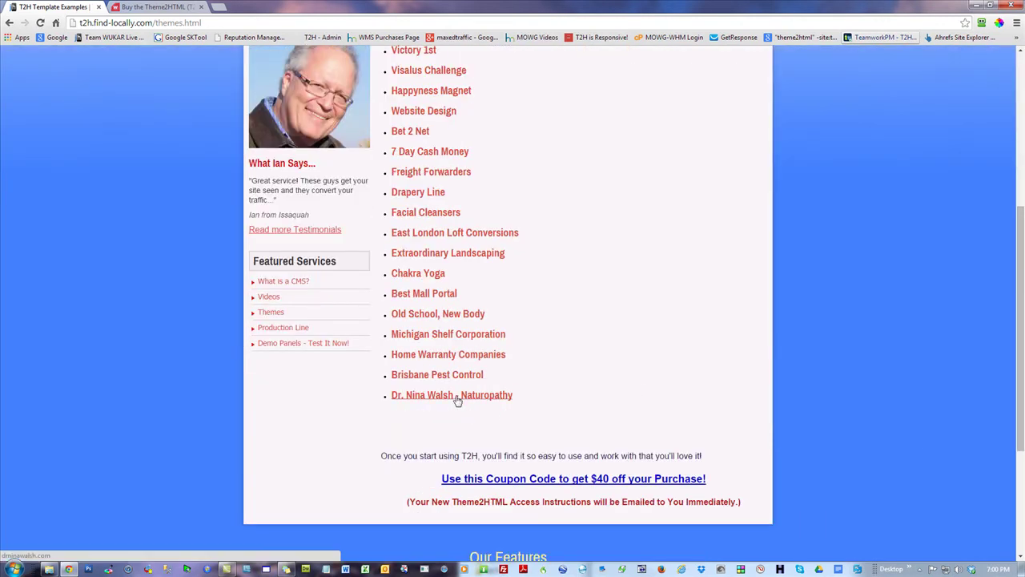
pyautogui.click(457, 397)
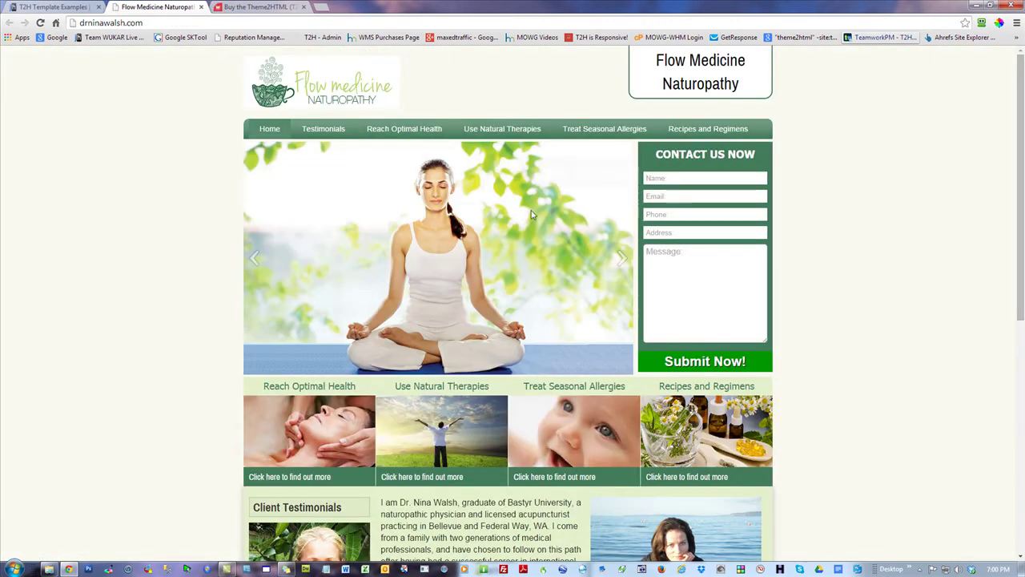
pyautogui.scroll(-4, 916, 210)
pyautogui.scroll(1, 915, 210)
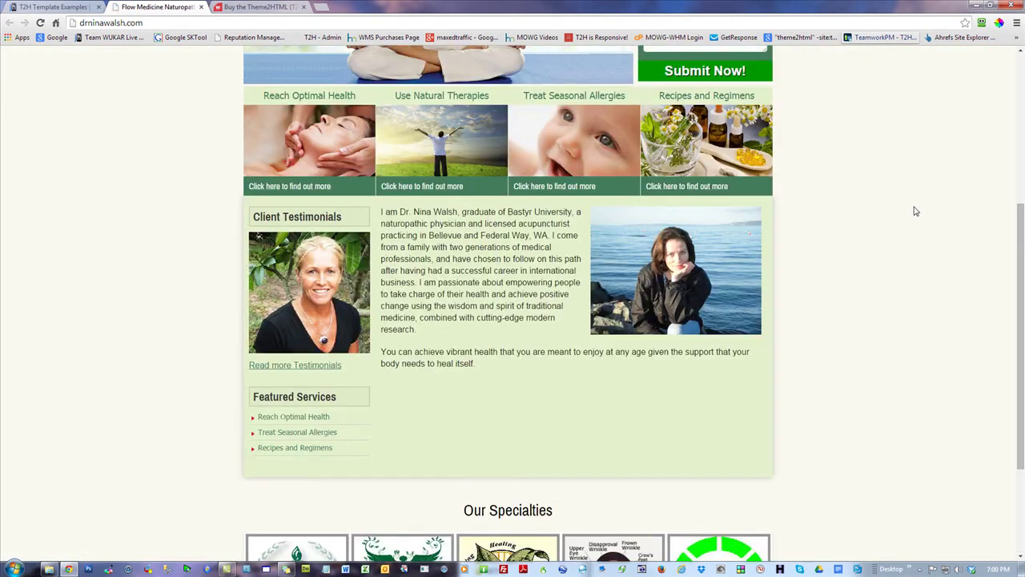
# - Open and browse the Home Warranty Companies sample site from the Theme Examples list
pyautogui.click(69, 7)
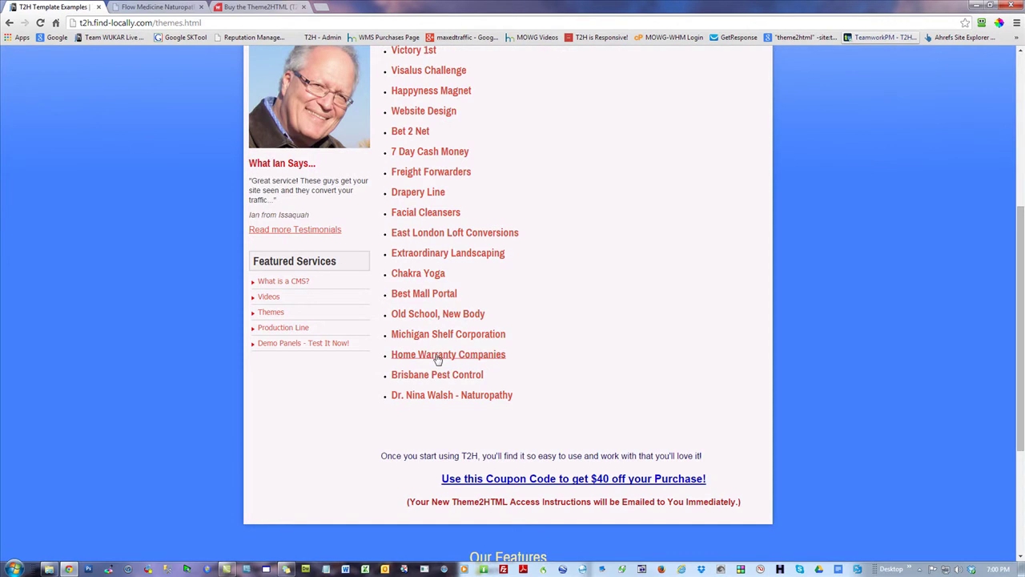
pyautogui.click(438, 356)
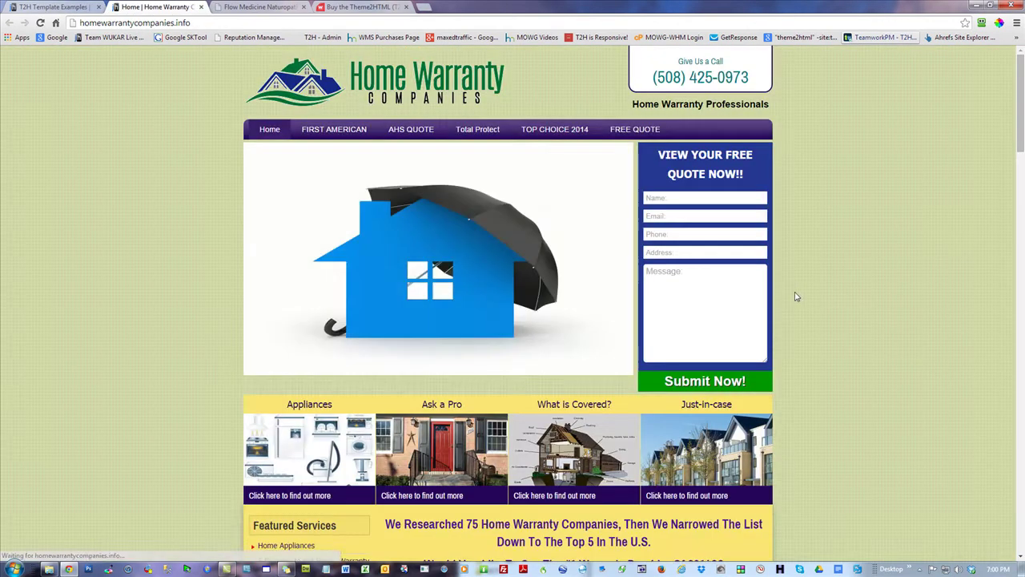
pyautogui.scroll(-4, 865, 300)
pyautogui.scroll(4, 865, 302)
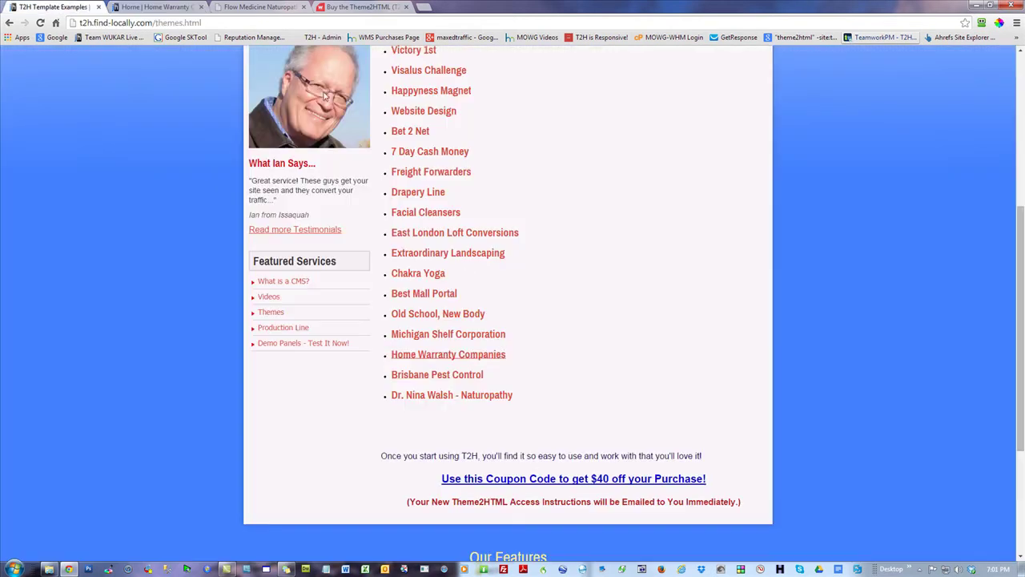
# - Open the Brisbane Pest Control sample site and view its Health Care Facilities page
pyautogui.click(56, 7)
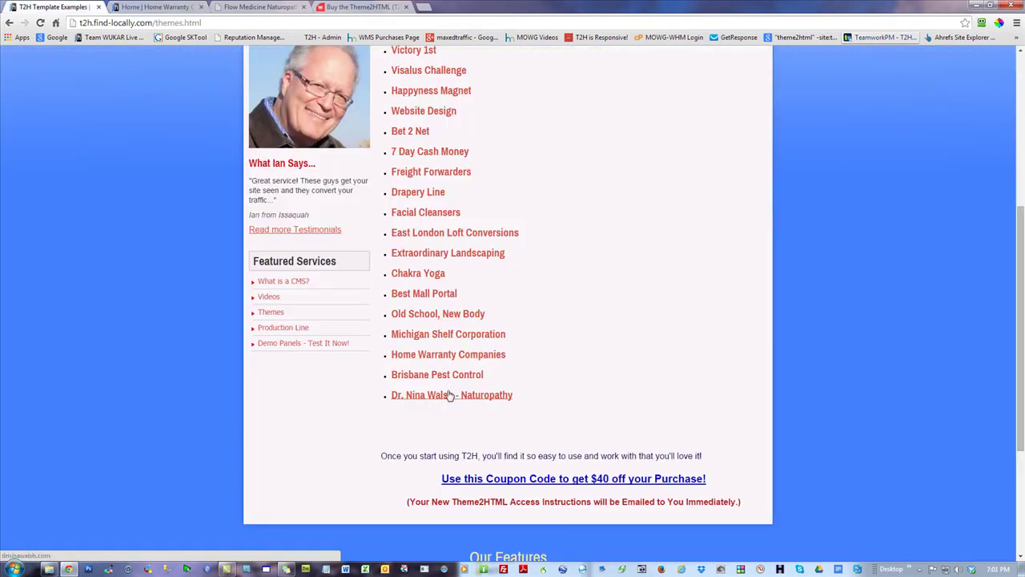
pyautogui.click(452, 383)
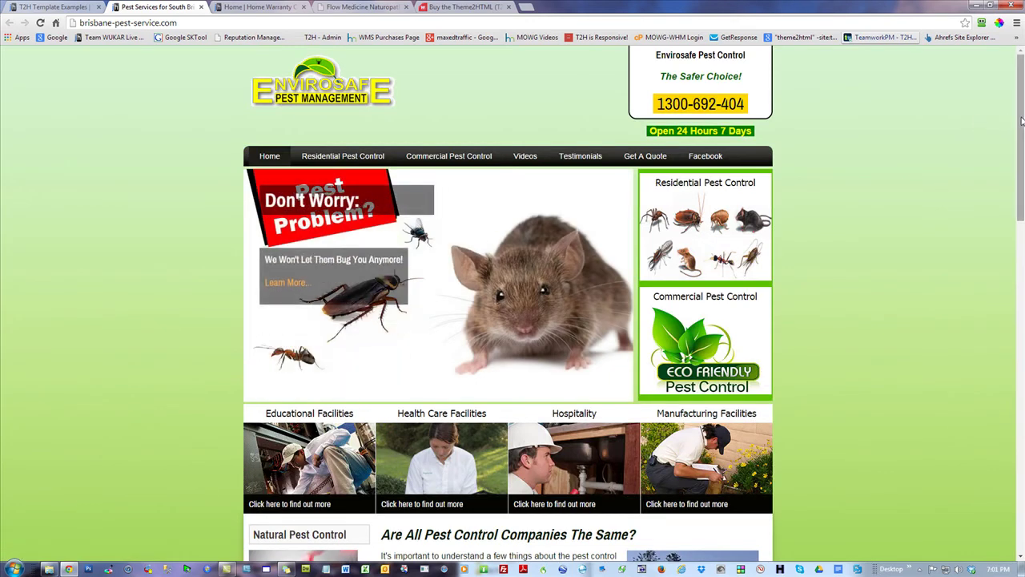
pyautogui.moveTo(1021, 121); pyautogui.dragTo(1021, 306)
pyautogui.scroll(7, 534, 164)
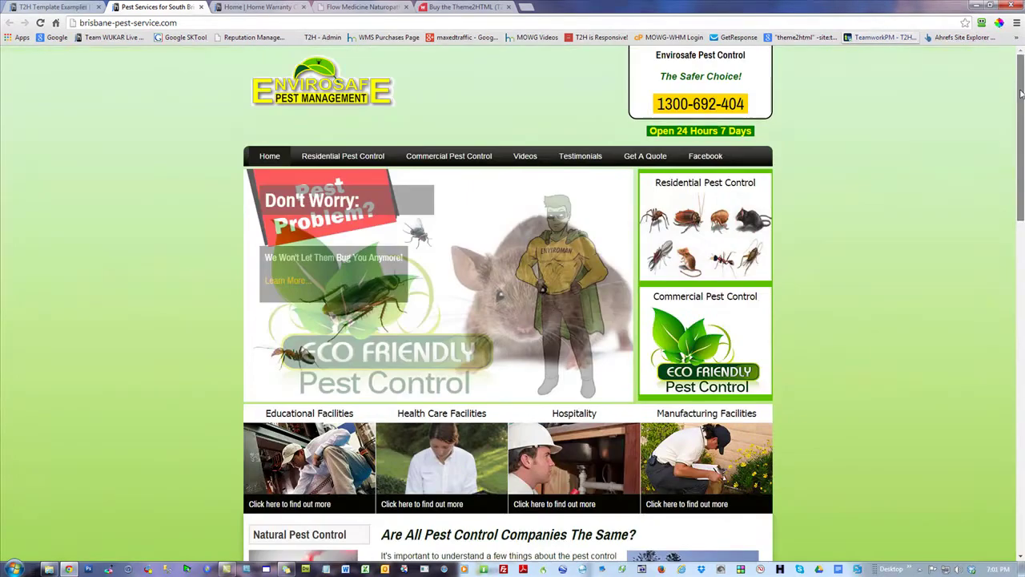
pyautogui.moveTo(449, 156)
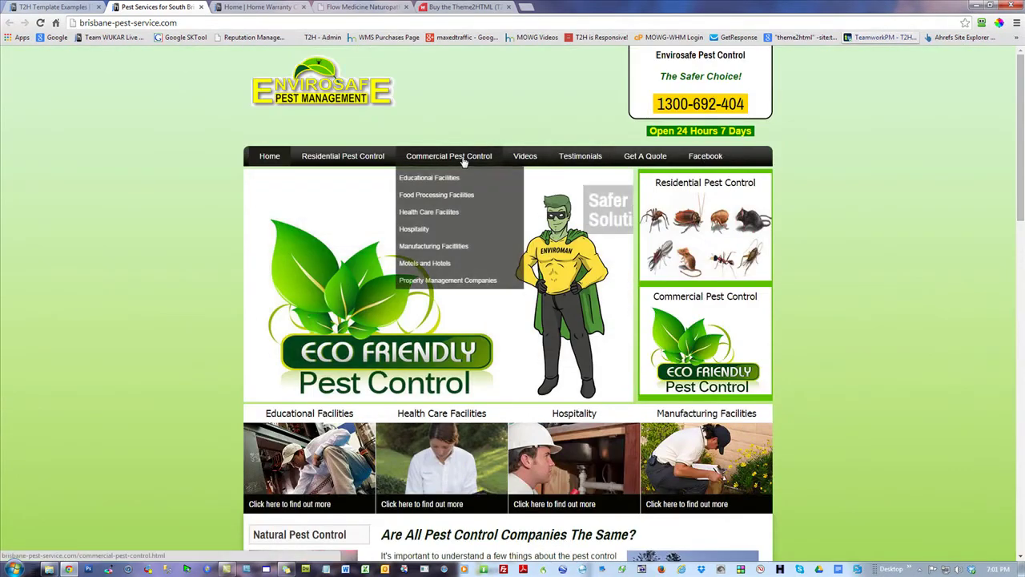
pyautogui.click(430, 208)
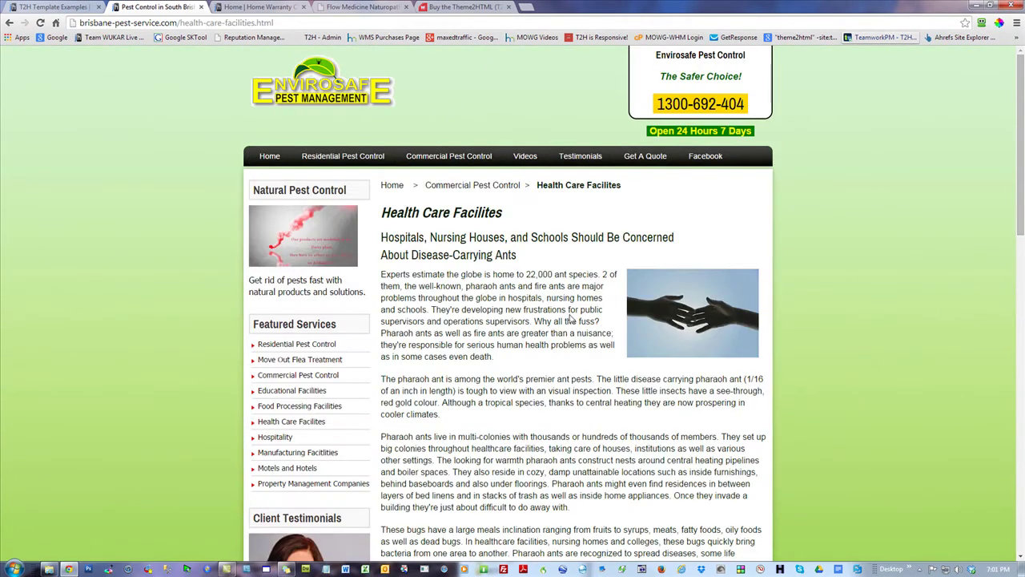
pyautogui.scroll(-2, 569, 356)
pyautogui.scroll(2, 569, 356)
# - Close the pest control, home warranty, naturopathy and Theme2HTML purchase tabs
pyautogui.click(70, 8)
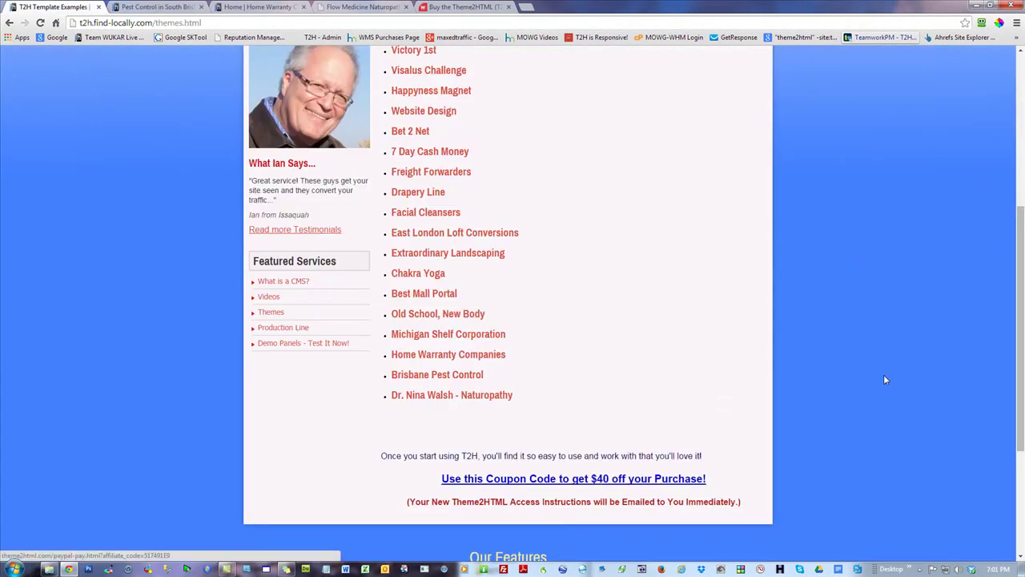
pyautogui.scroll(4, 885, 387)
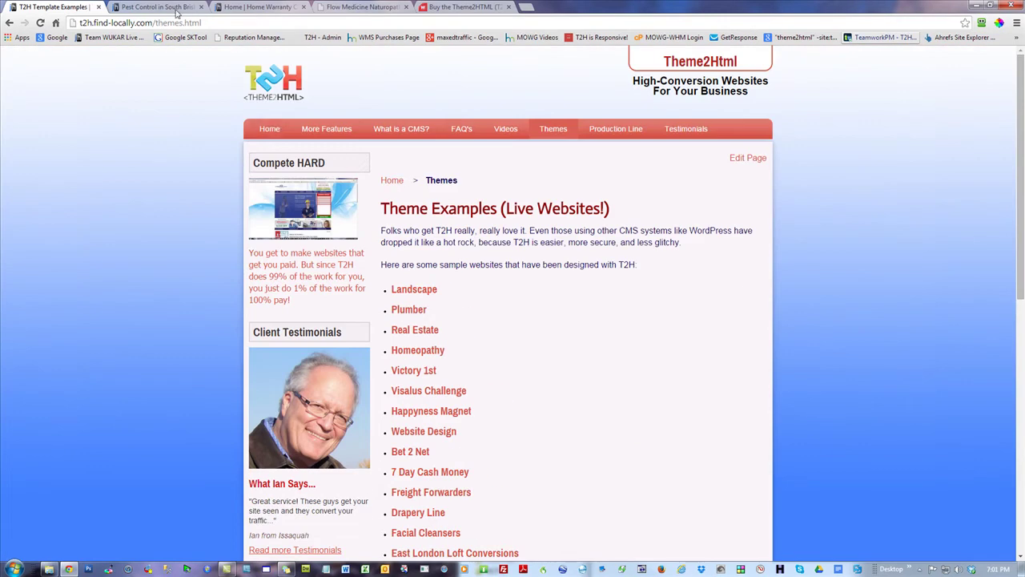
pyautogui.click(201, 7)
pyautogui.click(203, 6)
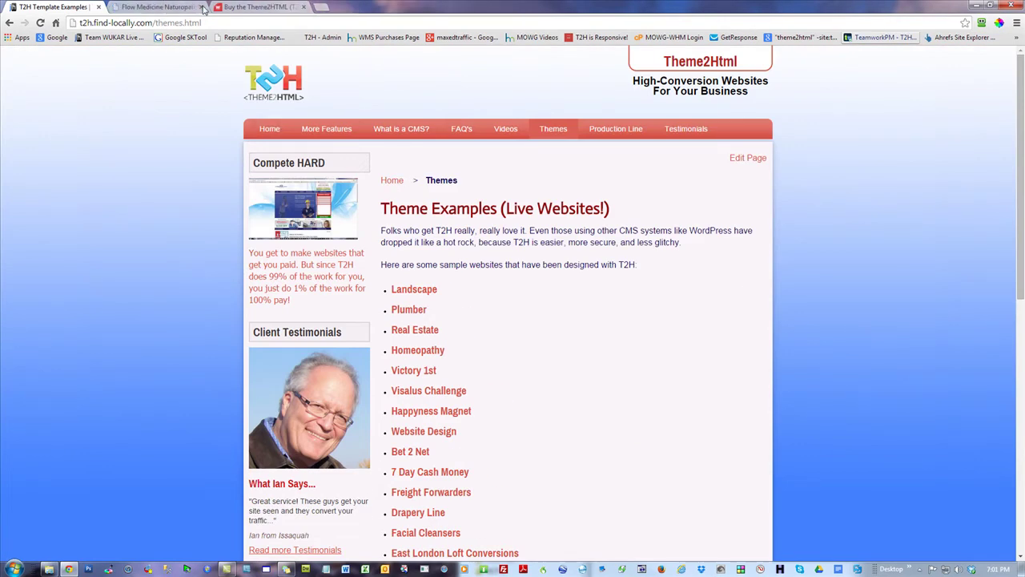
pyautogui.click(204, 7)
pyautogui.click(203, 7)
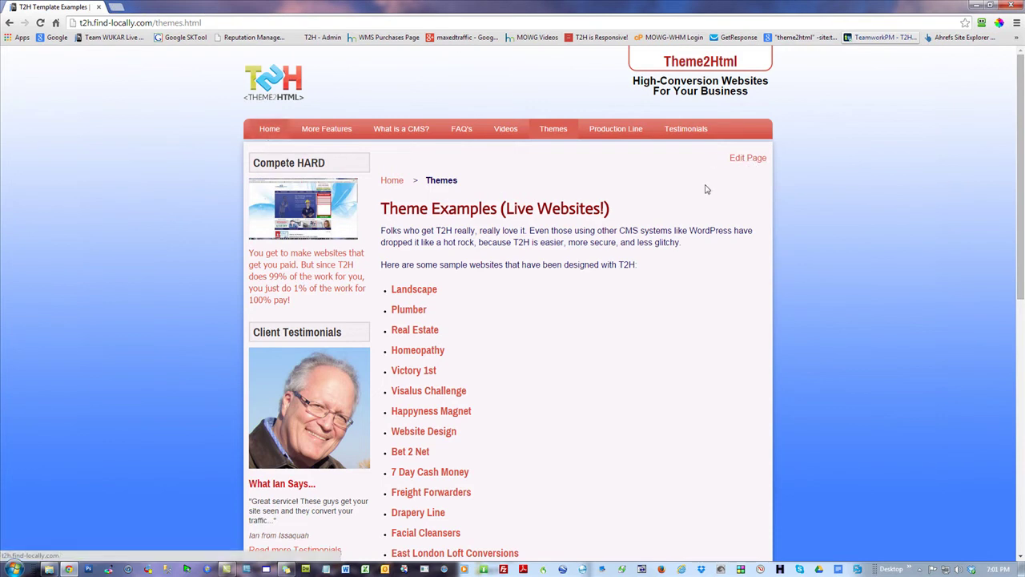
# - Open the admin Global Variables list and inspect the current AFFLINK value
pyautogui.click(748, 159)
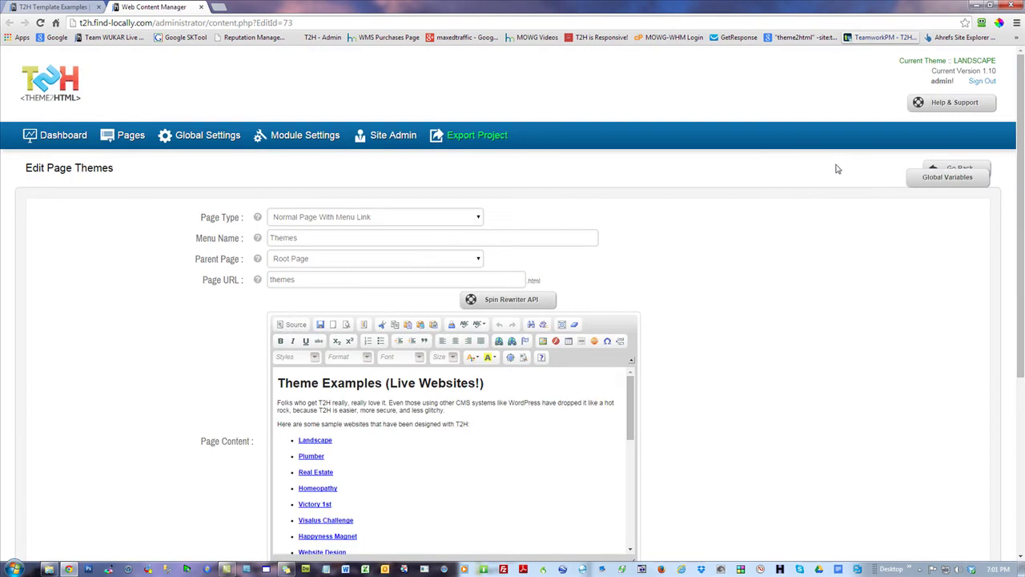
pyautogui.click(66, 138)
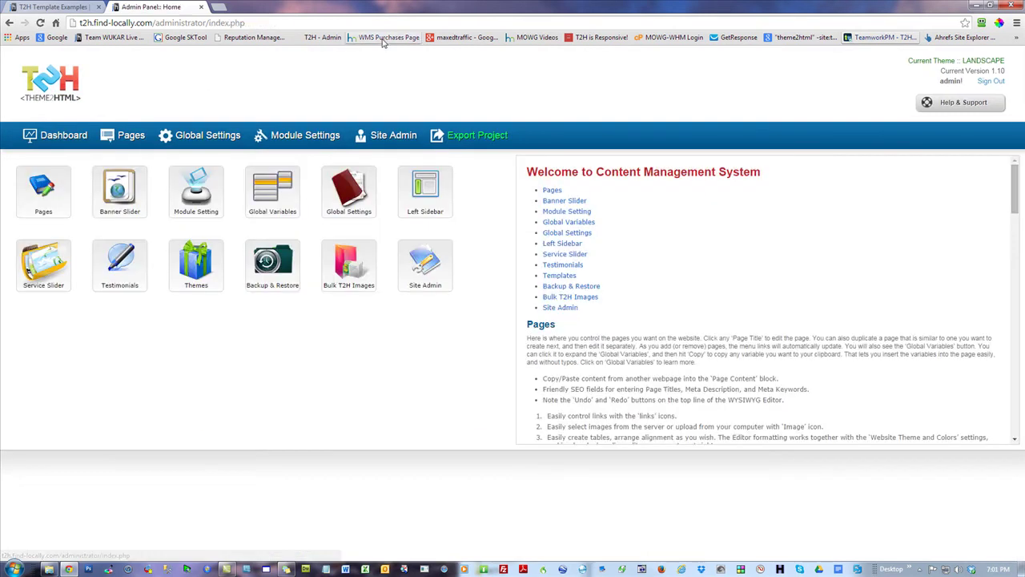
pyautogui.click(268, 205)
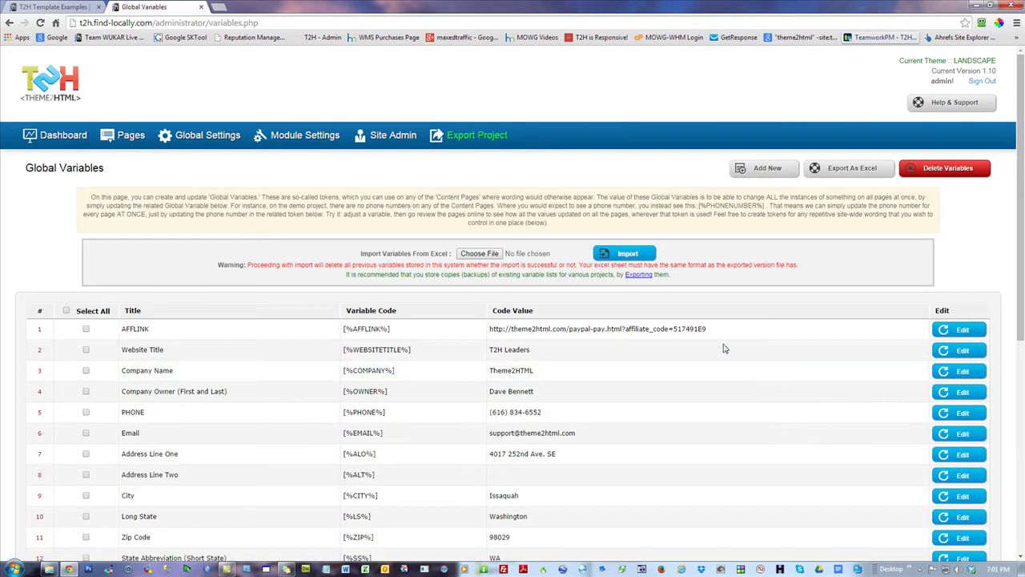
pyautogui.moveTo(709, 332); pyautogui.dragTo(495, 339)
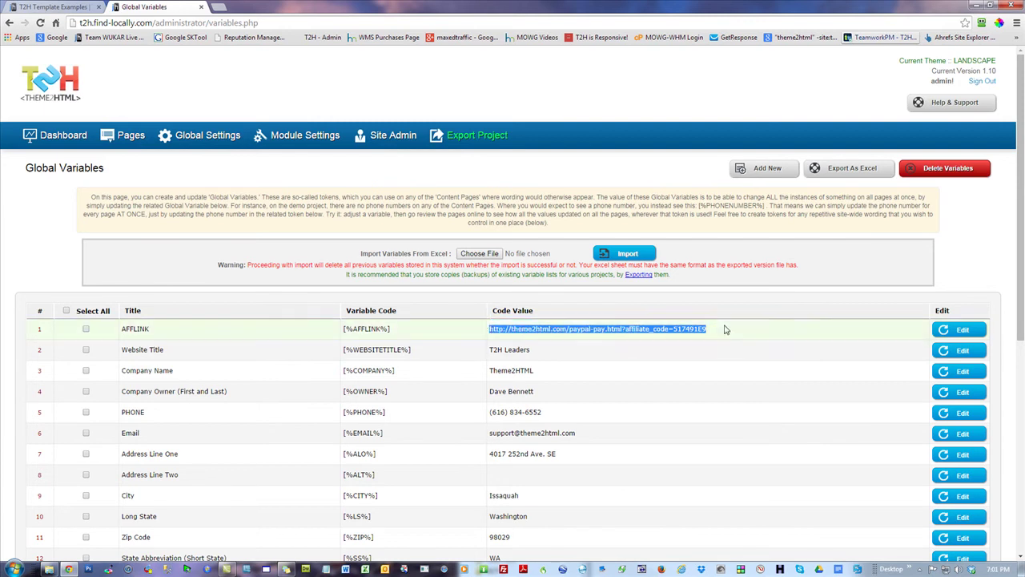
pyautogui.click(793, 324)
# - Replace AFFLINK's code value with the pasted affiliate purchase link and save it
pyautogui.click(948, 331)
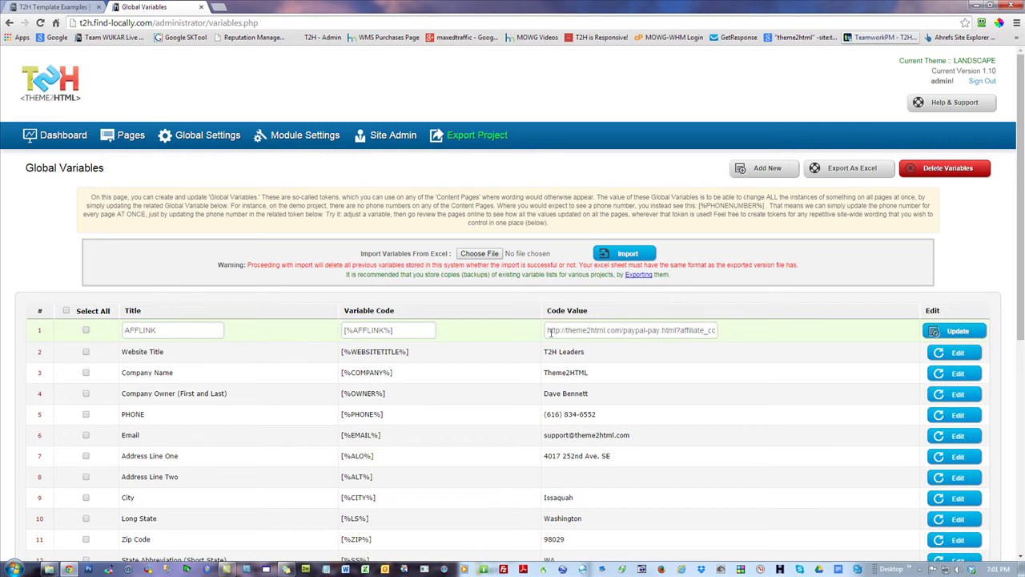
pyautogui.moveTo(549, 331); pyautogui.dragTo(815, 338)
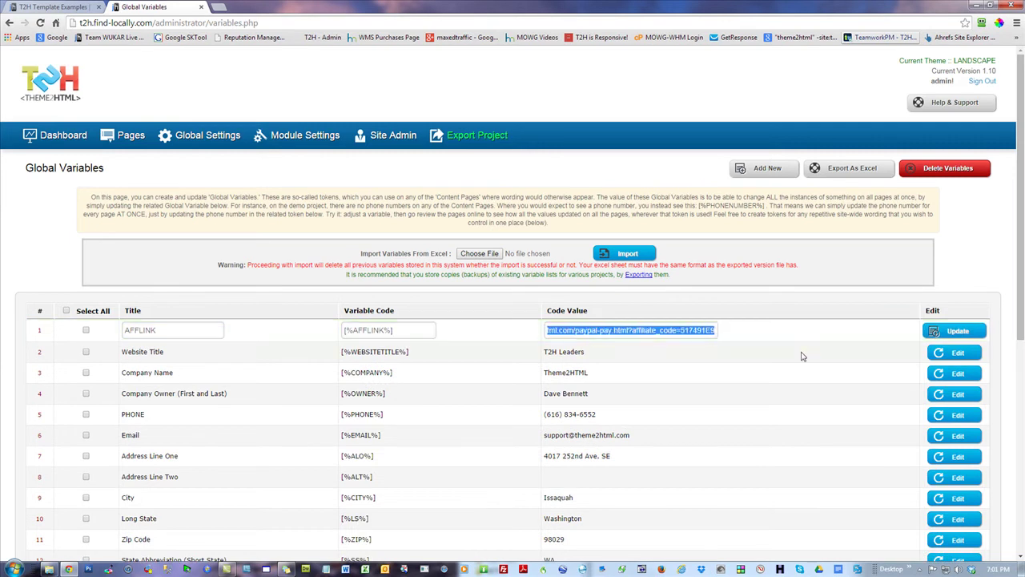
pyautogui.press('BackSpace')
pyautogui.hotkey('alt', 'Tab')
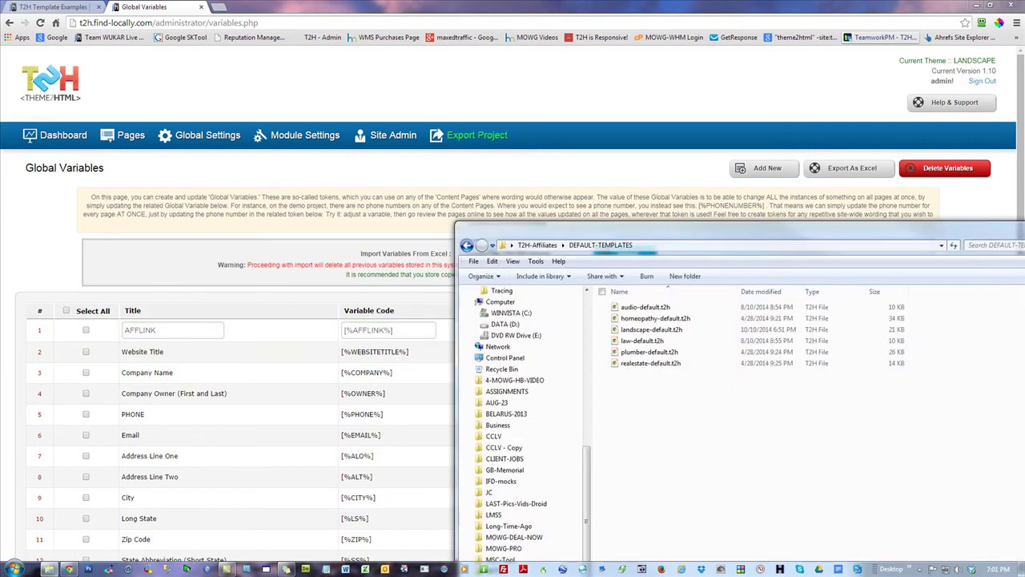
pyautogui.moveTo(809, 240); pyautogui.dragTo(1012, 294)
pyautogui.click(967, 232)
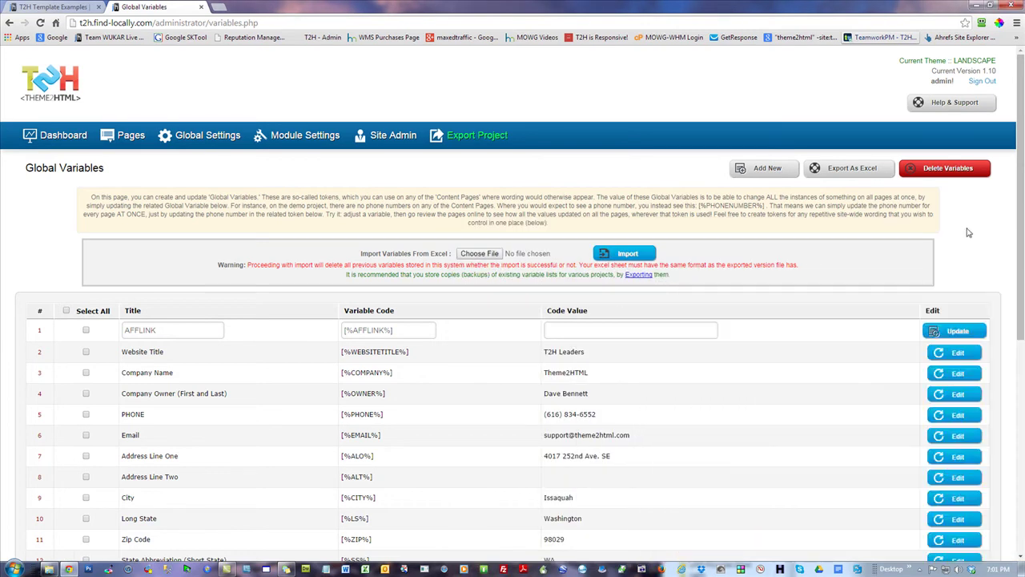
pyautogui.rightClick(636, 330)
pyautogui.click(672, 393)
pyautogui.click(953, 331)
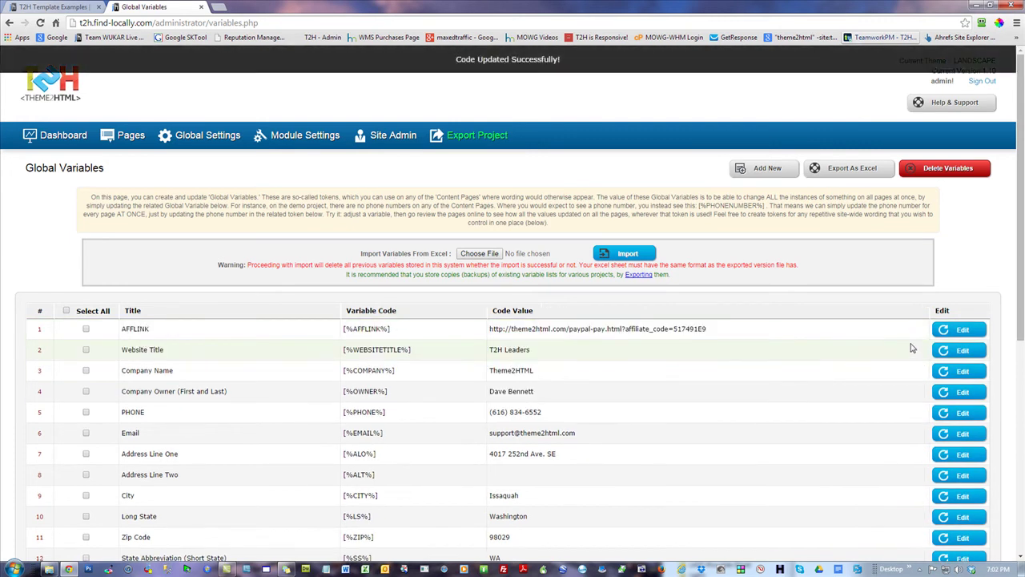
pyautogui.click(42, 142)
pyautogui.click(36, 8)
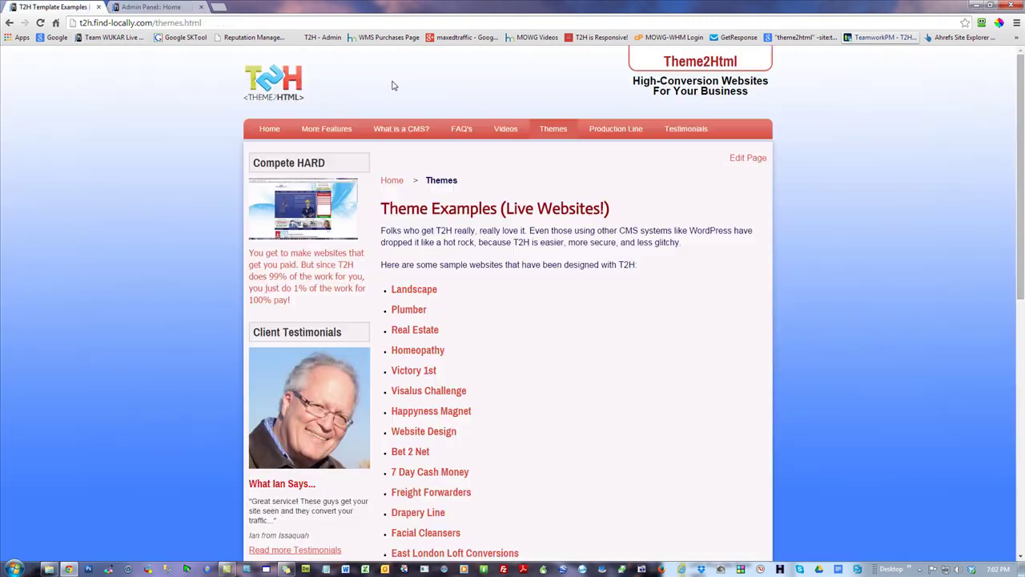
# - Open and scroll through the What is a CMS? page, then switch to the admin tab
pyautogui.click(398, 129)
pyautogui.scroll(-2, 847, 263)
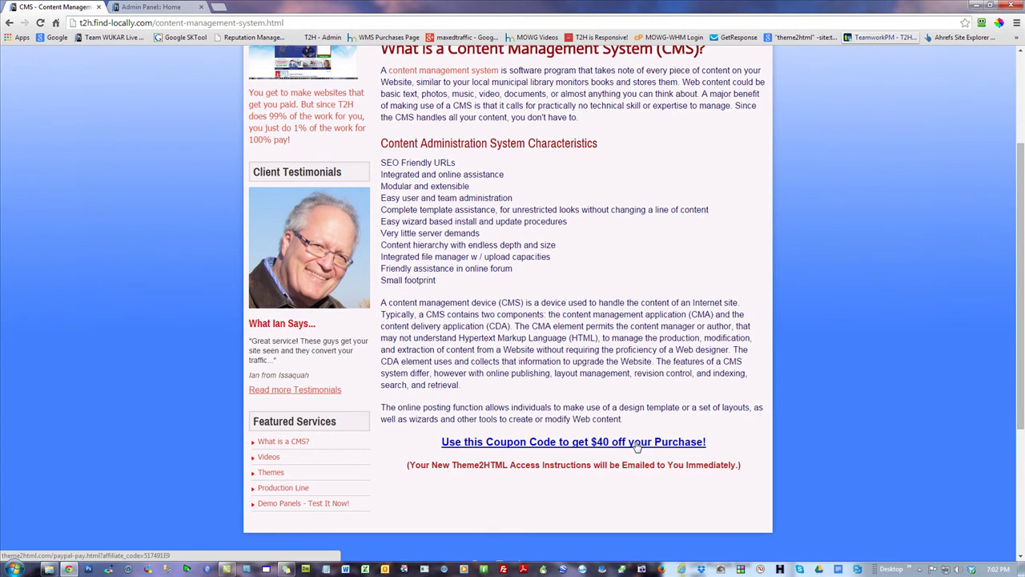
pyautogui.scroll(2, 928, 316)
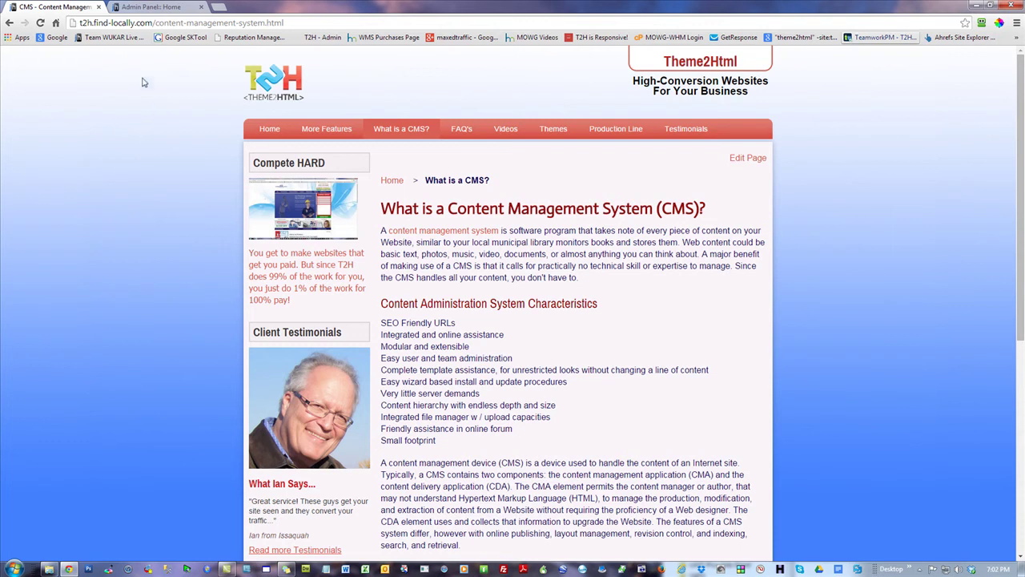
pyautogui.click(175, 7)
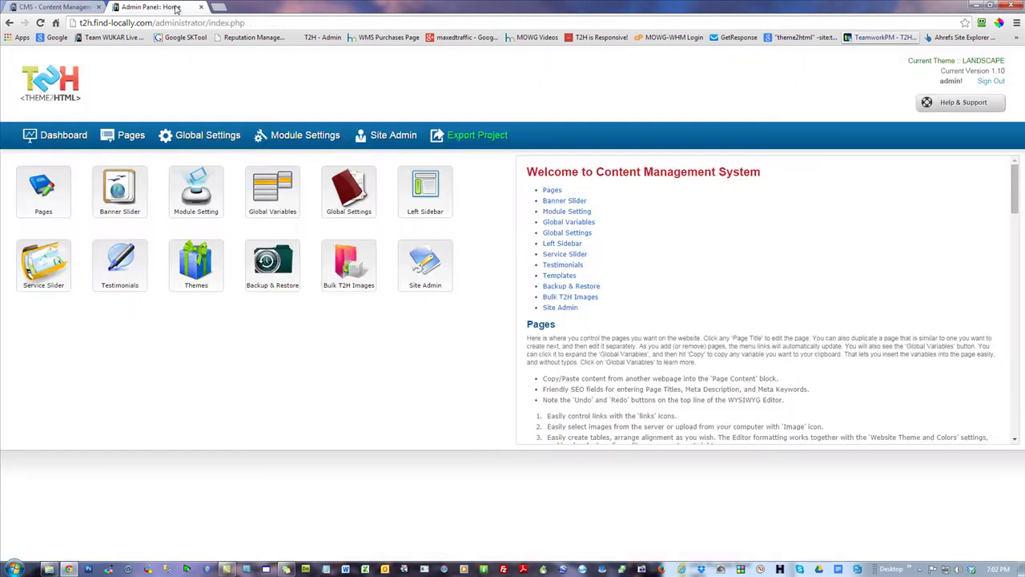
# - Set Export Project to Upload to FTP, move to the FTP User field, and open a blank Notepad
pyautogui.click(492, 136)
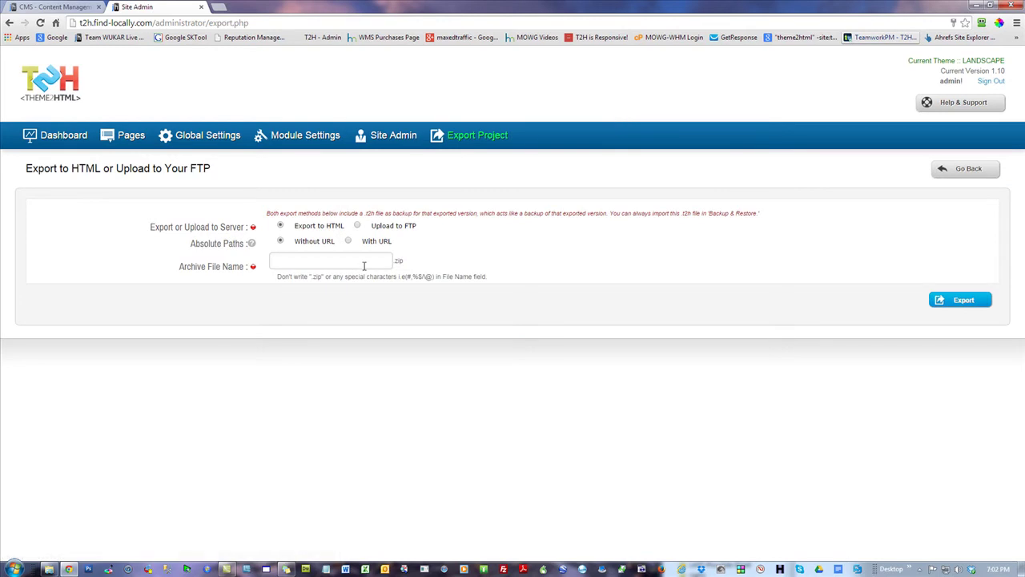
pyautogui.click(357, 225)
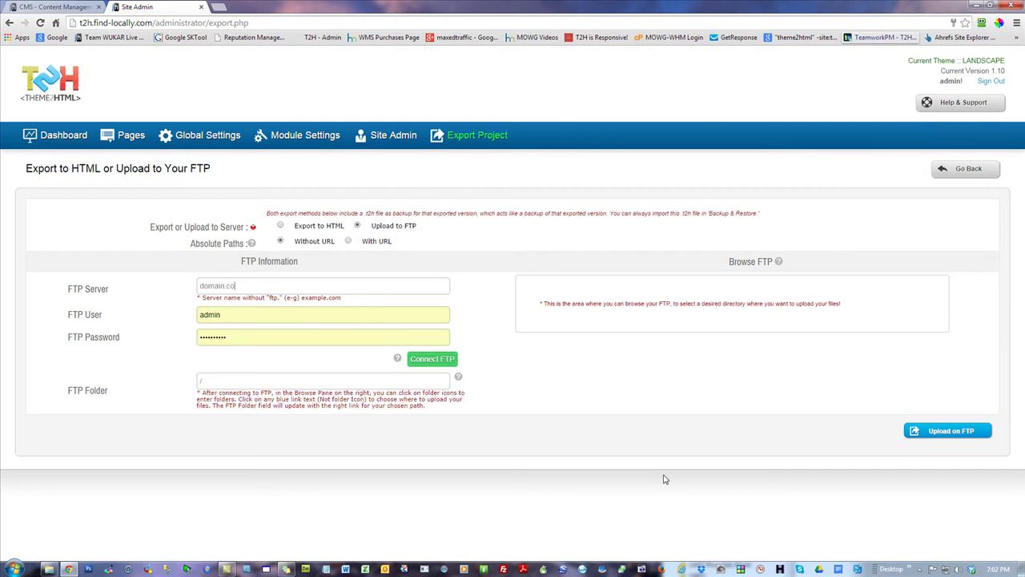
pyautogui.press('Tab')
pyautogui.click(326, 569)
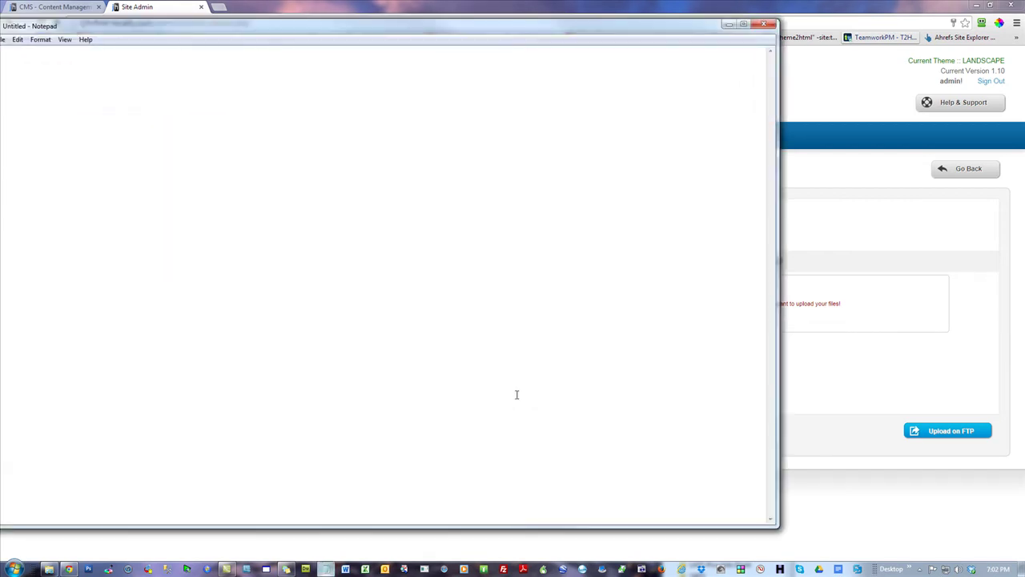
pyautogui.moveTo(271, 29); pyautogui.dragTo(458, 110)
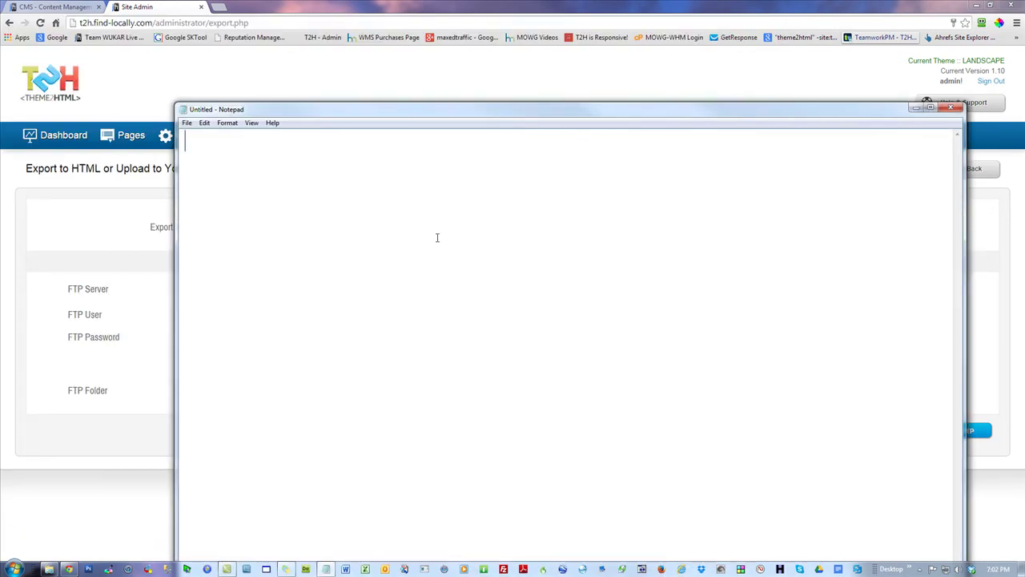
pyautogui.click(951, 106)
pyautogui.click(227, 7)
pyautogui.write('mowg-c')
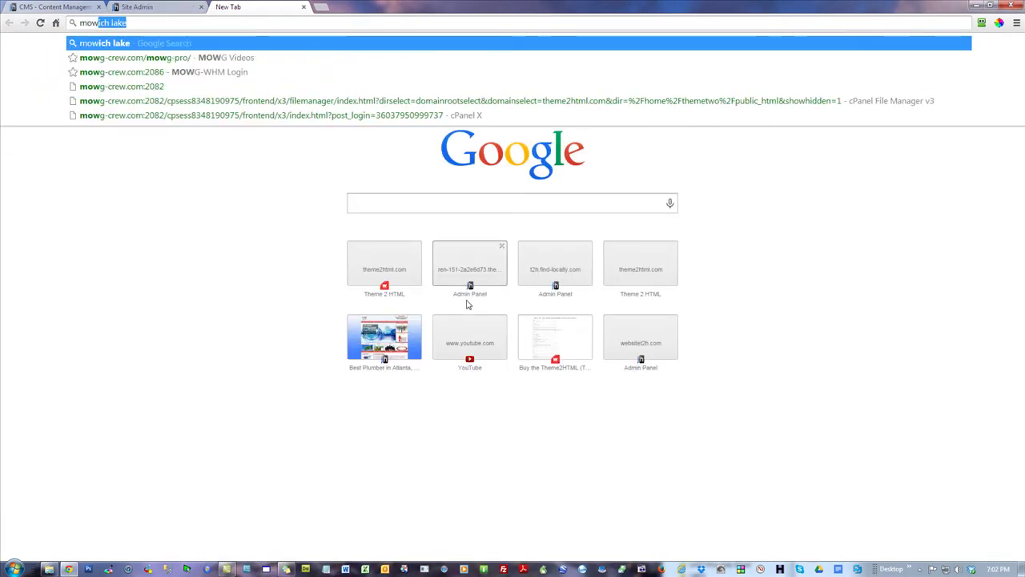
pyautogui.write('rew.com')
pyautogui.press('Return')
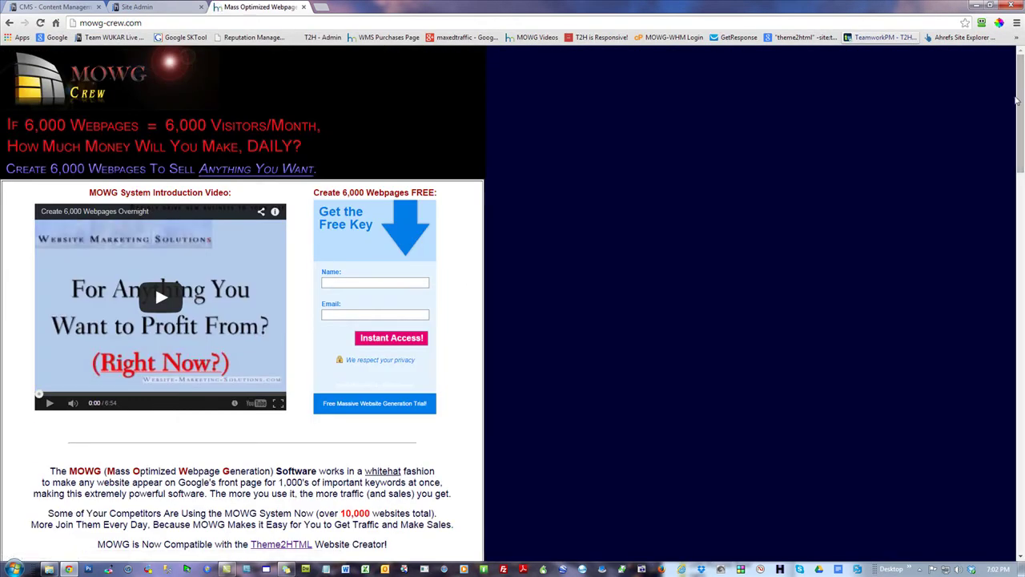
pyautogui.click(167, 23)
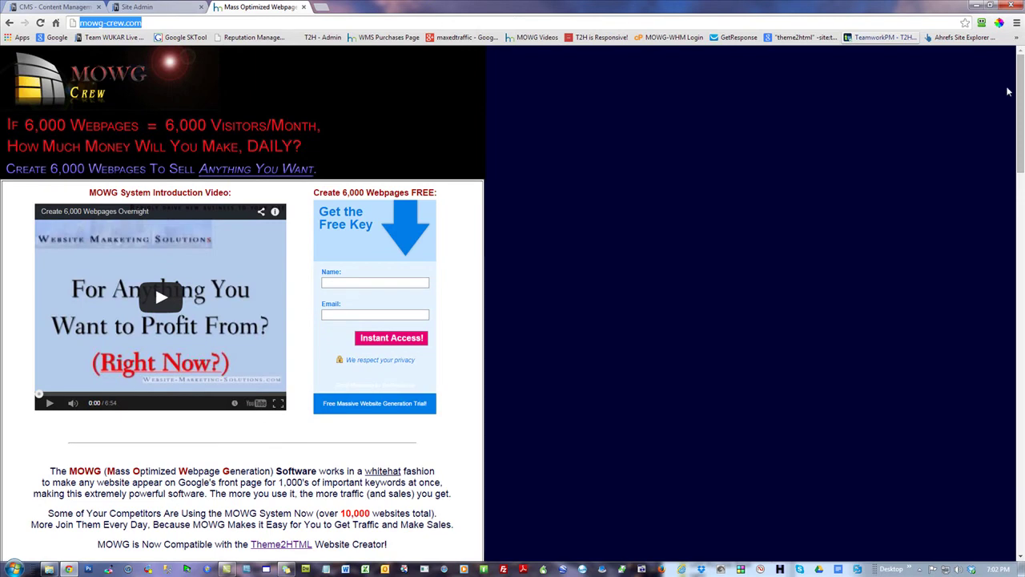
pyautogui.scroll(-9, 1022, 90)
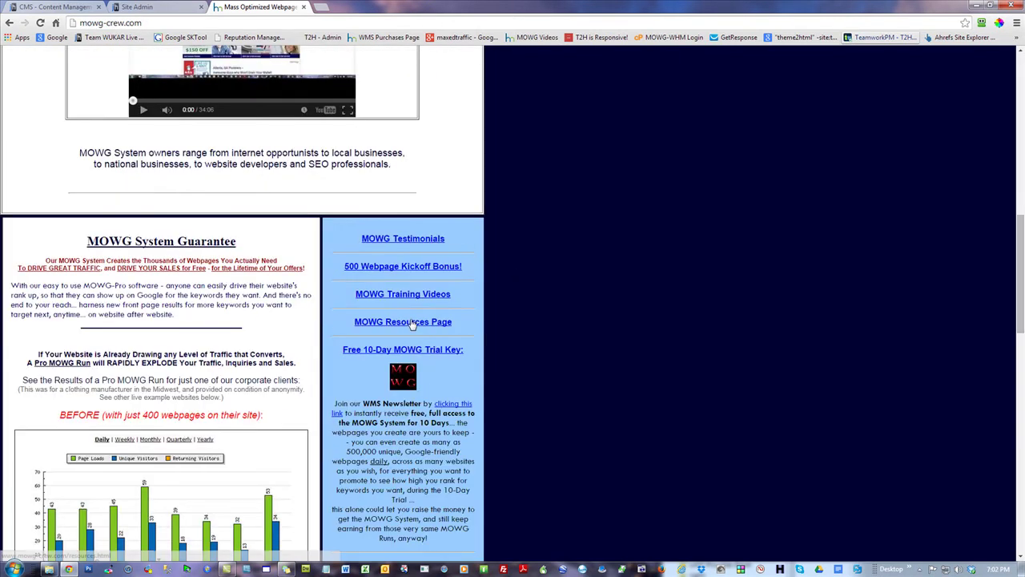
pyautogui.moveTo(459, 325); pyautogui.dragTo(354, 316)
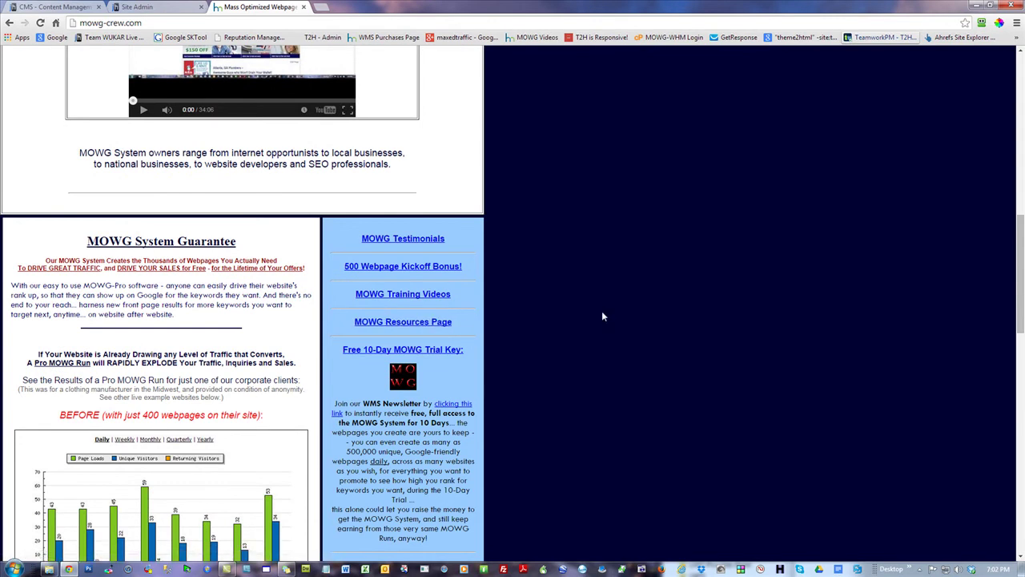
pyautogui.click(428, 326)
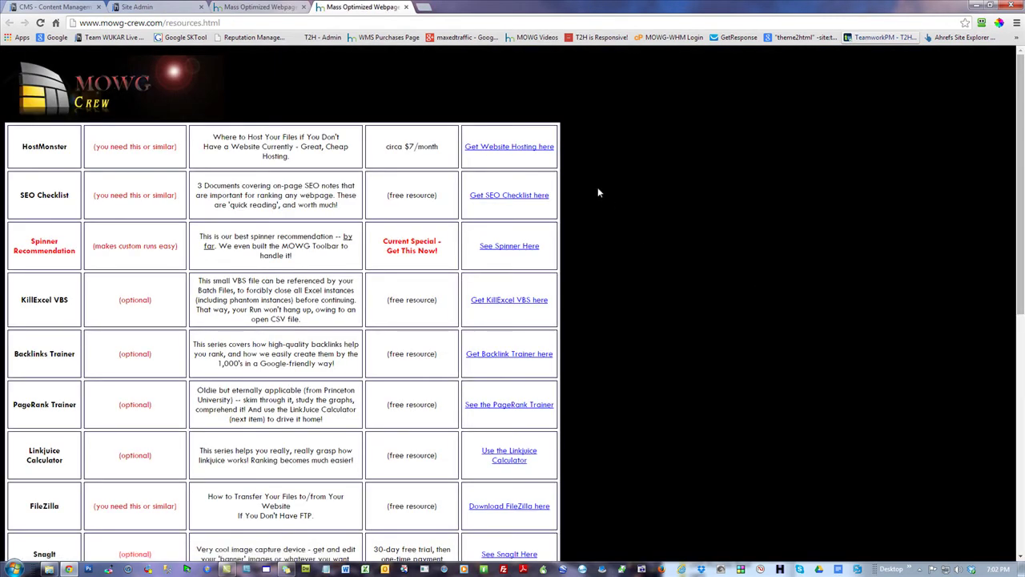
pyautogui.click(517, 147)
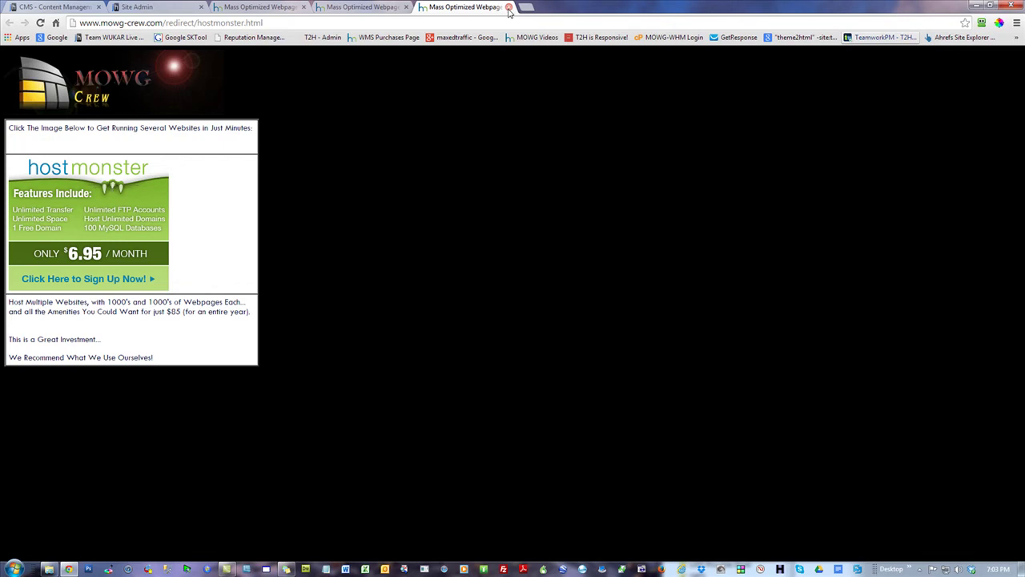
pyautogui.click(509, 8)
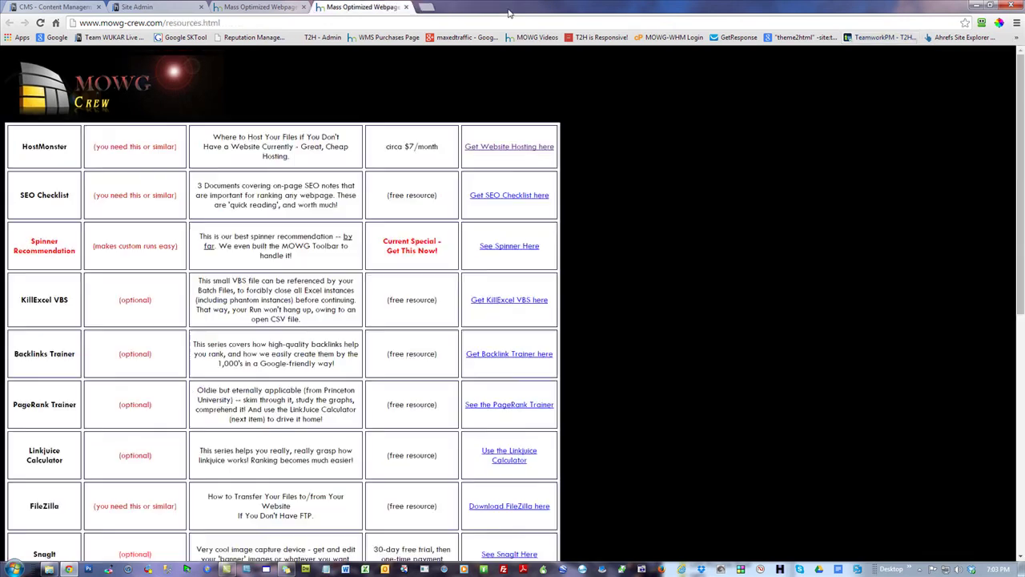
pyautogui.click(407, 7)
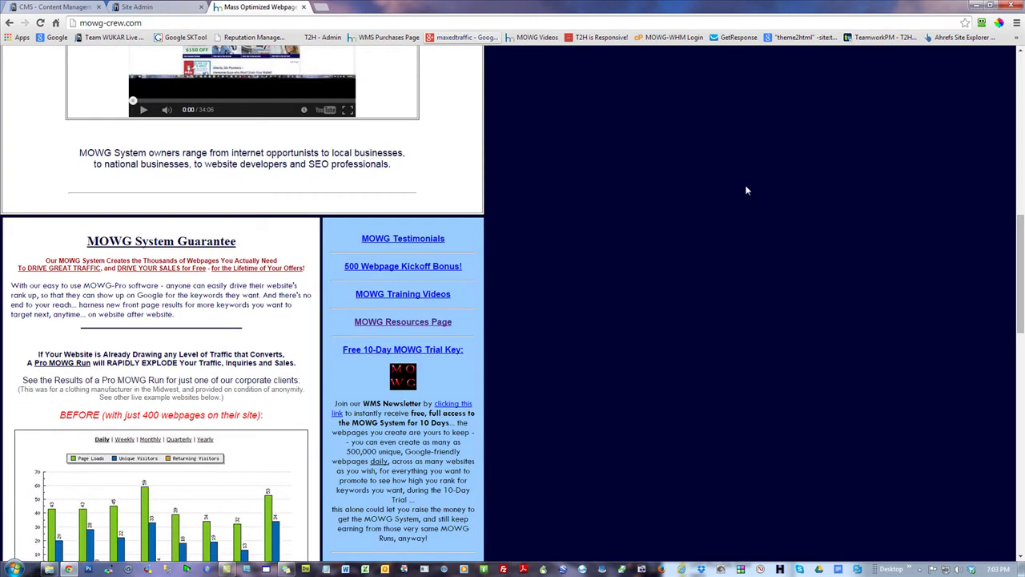
pyautogui.scroll(8, 745, 190)
pyautogui.scroll(-2, 745, 192)
pyautogui.scroll(2, 745, 192)
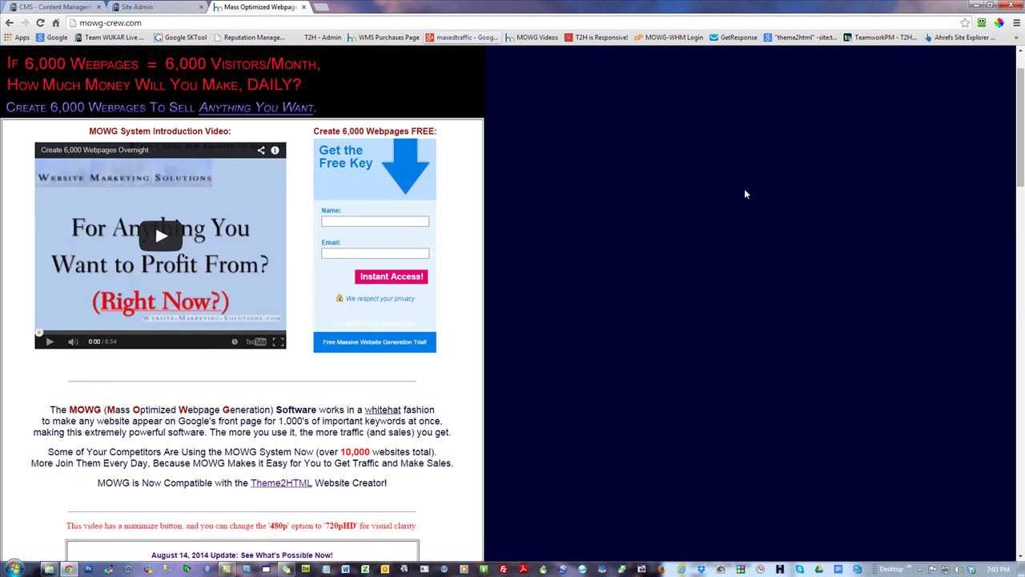
pyautogui.scroll(-10, 745, 192)
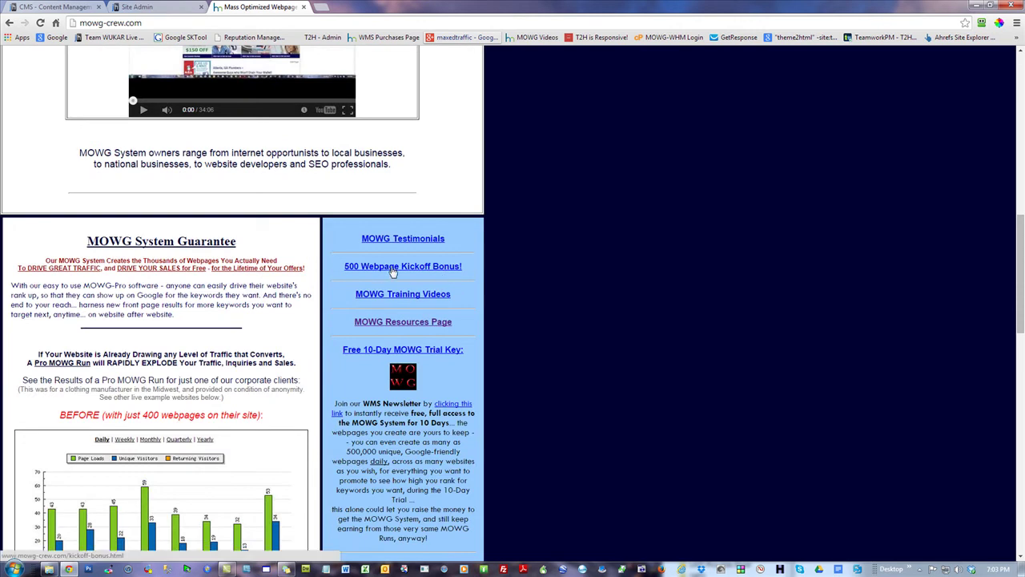
pyautogui.click(438, 273)
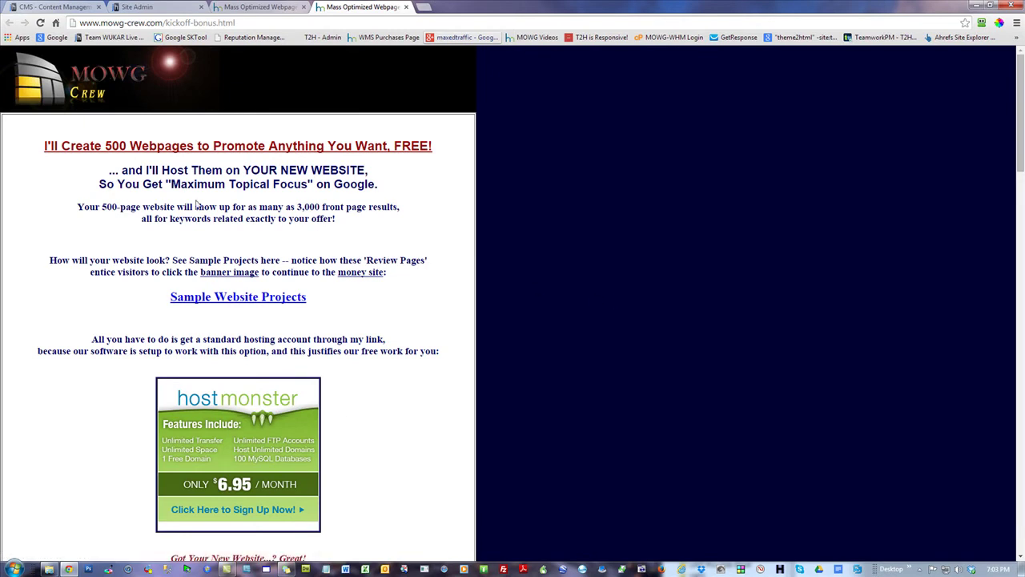
pyautogui.moveTo(180, 207); pyautogui.dragTo(95, 207)
pyautogui.click(670, 211)
pyautogui.click(407, 8)
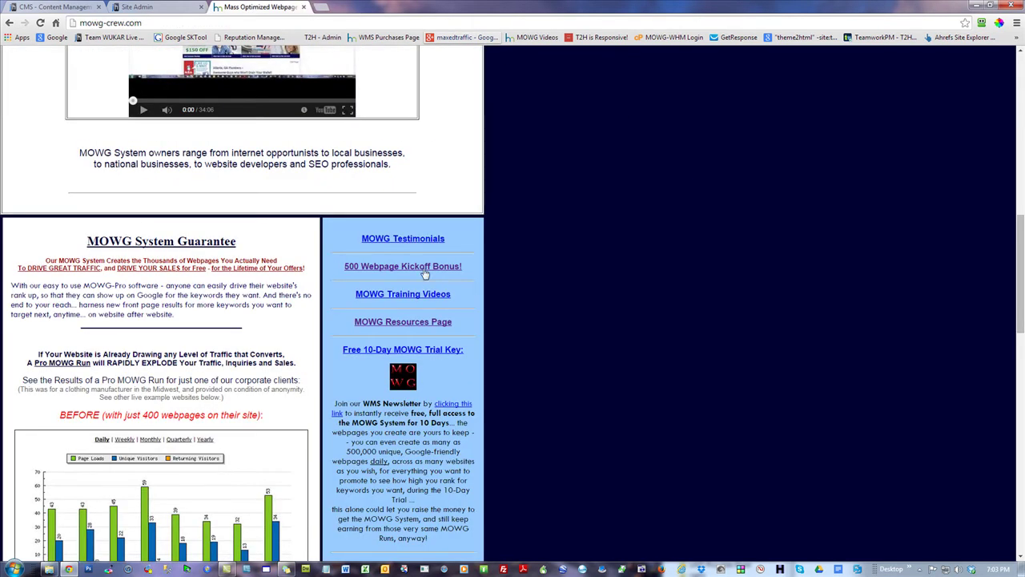
pyautogui.click(422, 322)
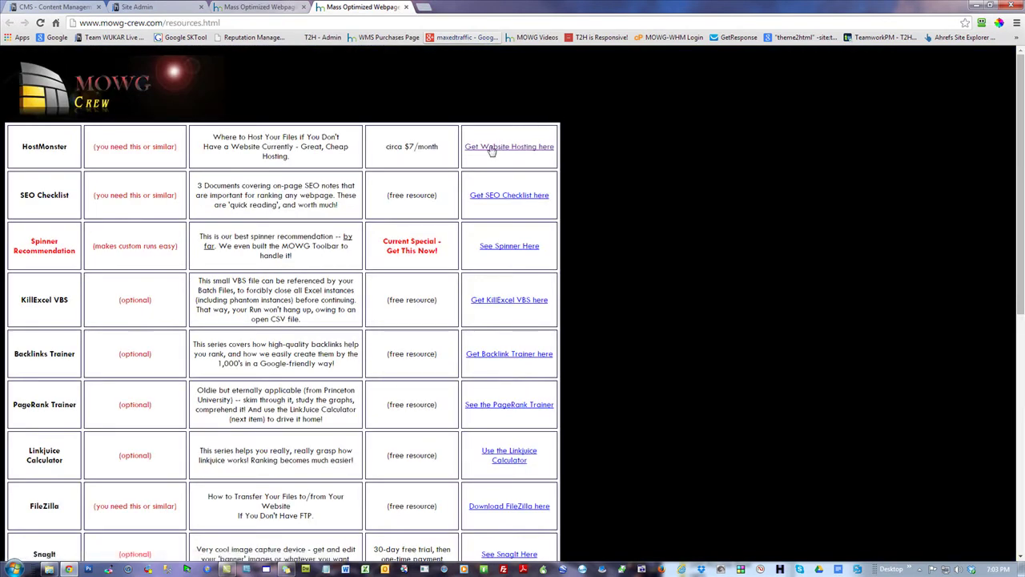
pyautogui.click(512, 78)
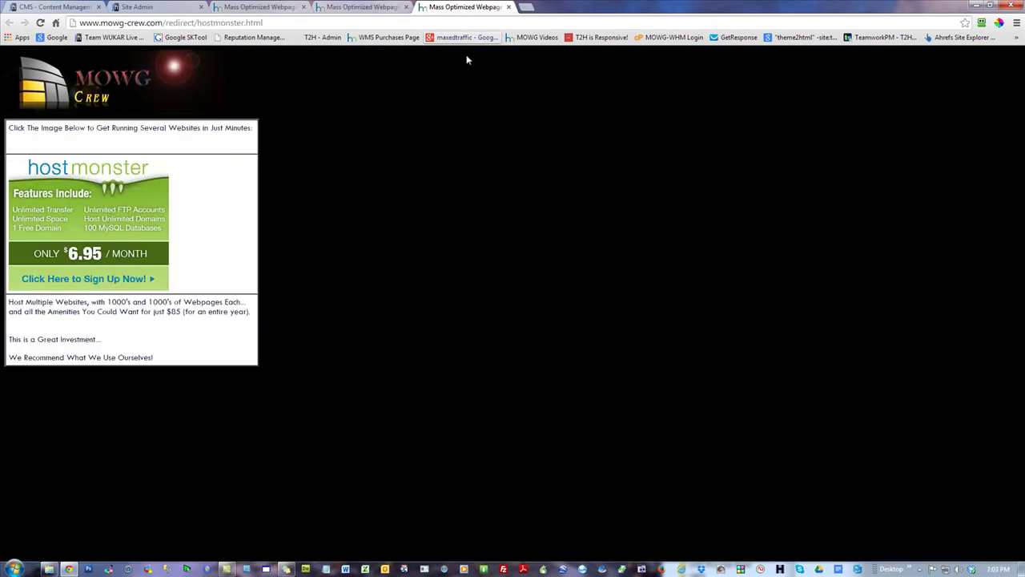
pyautogui.click(509, 7)
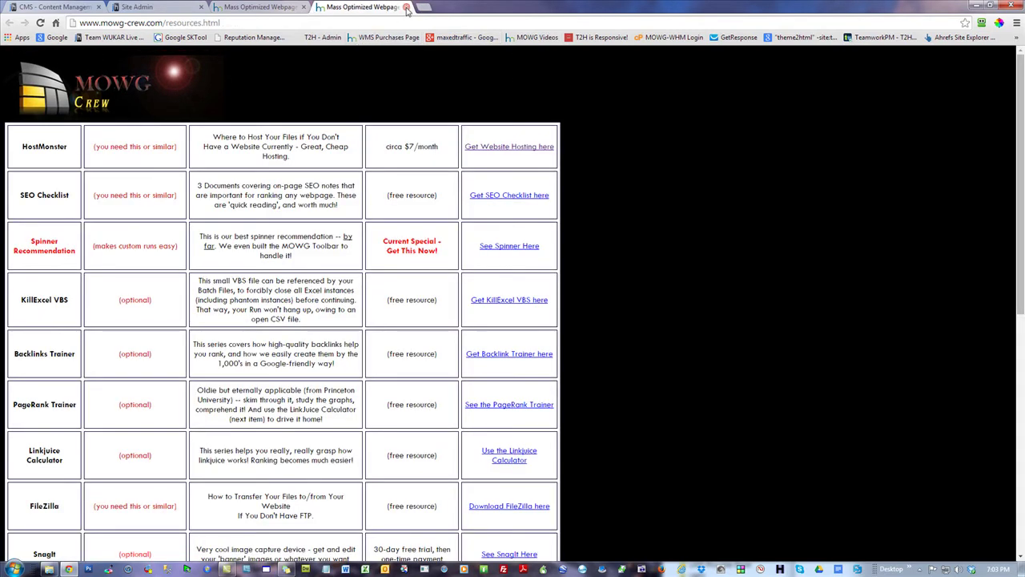
pyautogui.click(406, 7)
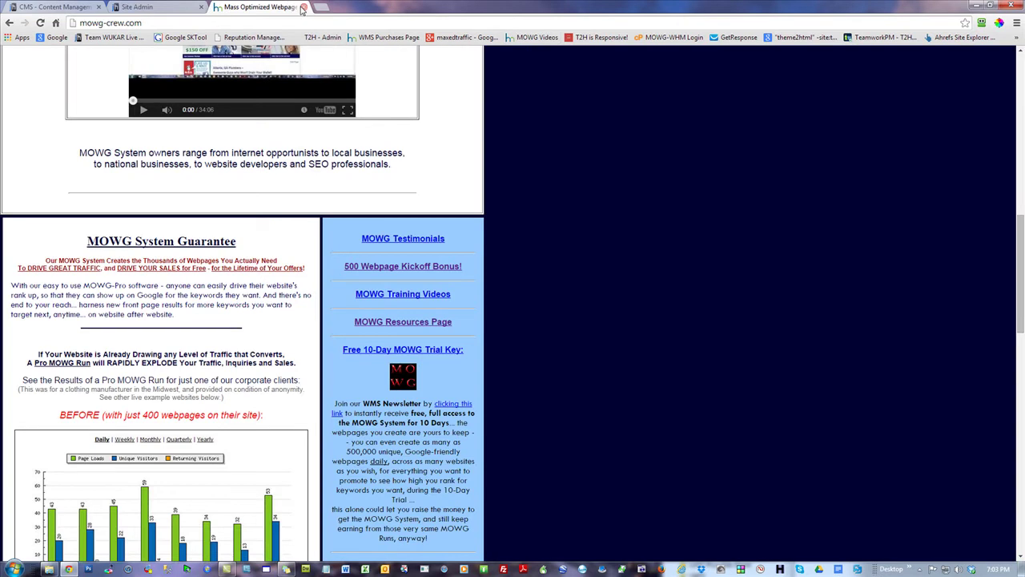
pyautogui.click(303, 7)
# - Replace the FTP User entry with the hosting account's FTP user name, then open a new browser tab
pyautogui.click(233, 314)
pyautogui.doubleClick(240, 314)
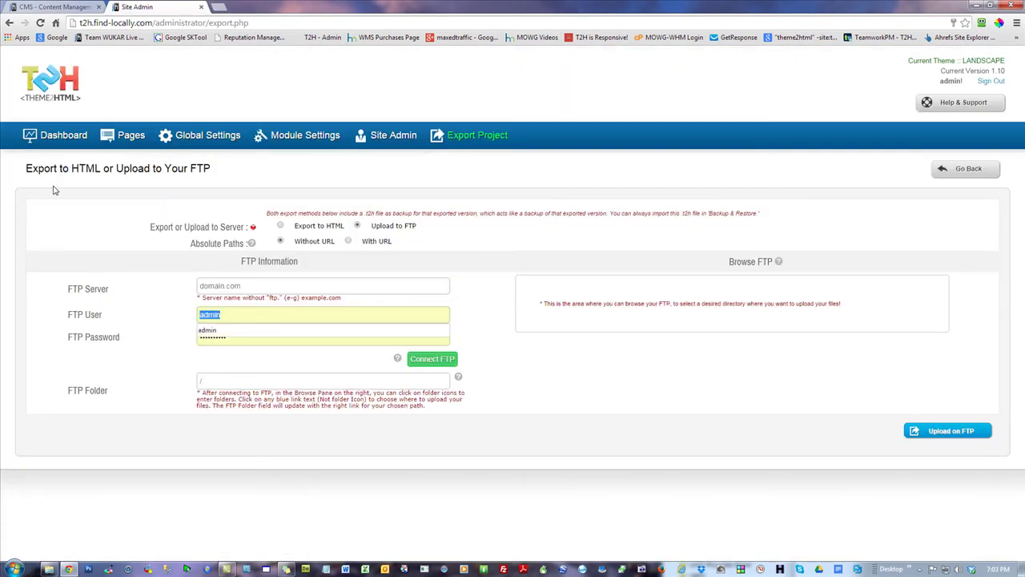
pyautogui.write('whatis17')
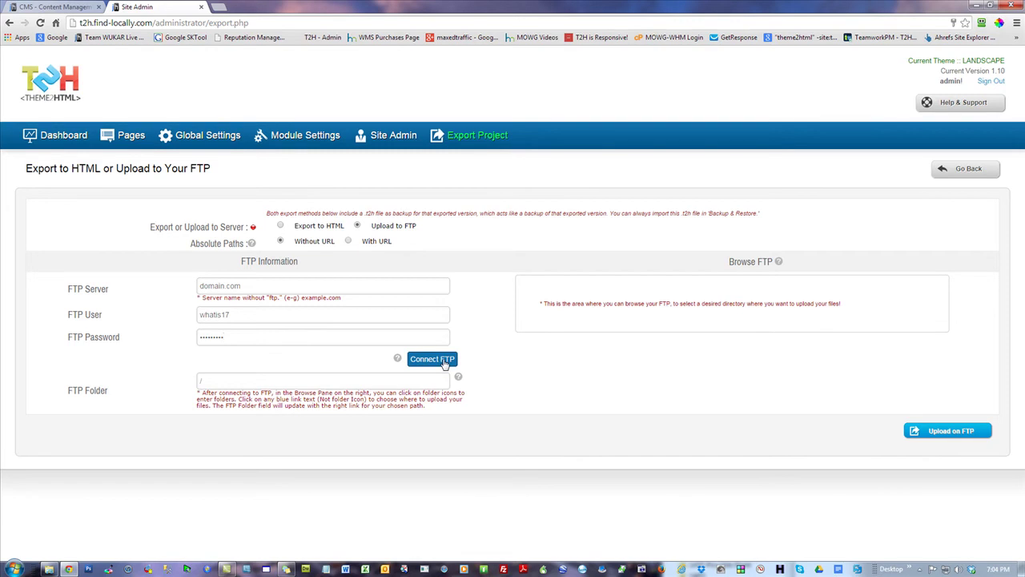
pyautogui.click(259, 376)
pyautogui.click(218, 10)
# - Load mowg-samples.com, scroll its raw placeholder page, and return to the Site Admin export tab
pyautogui.write('mowg-')
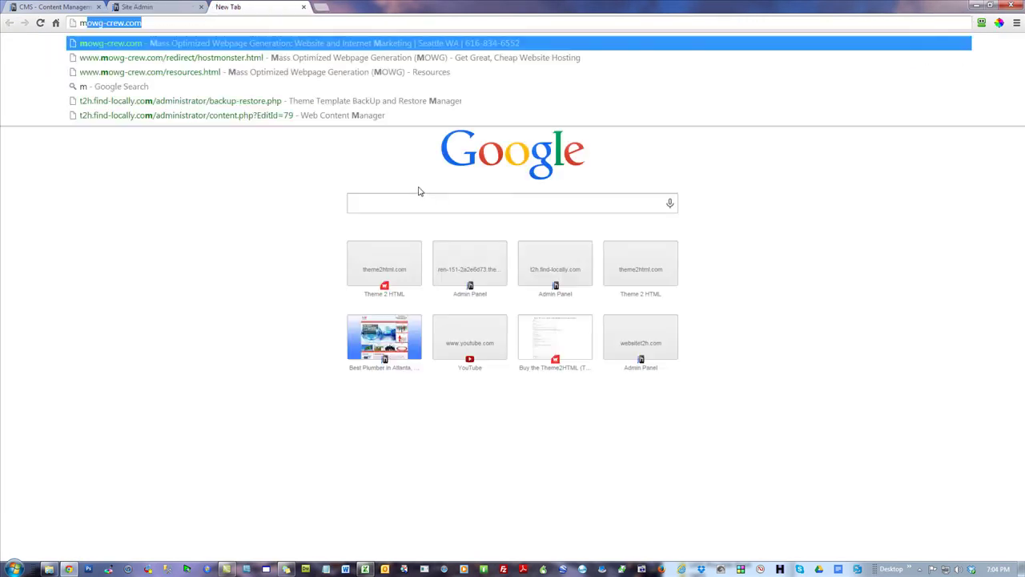
pyautogui.write('samples.com')
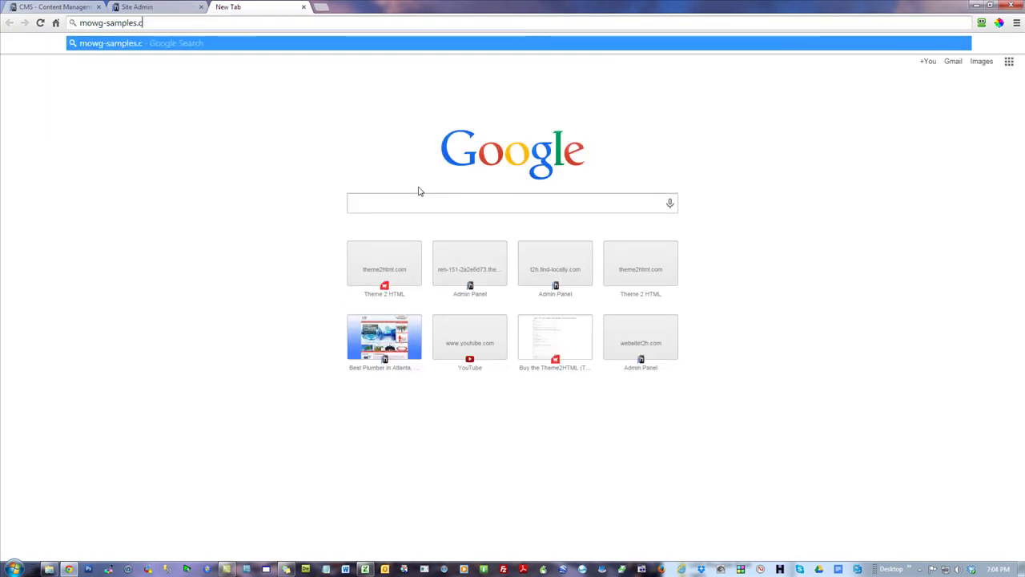
pyautogui.press('Return')
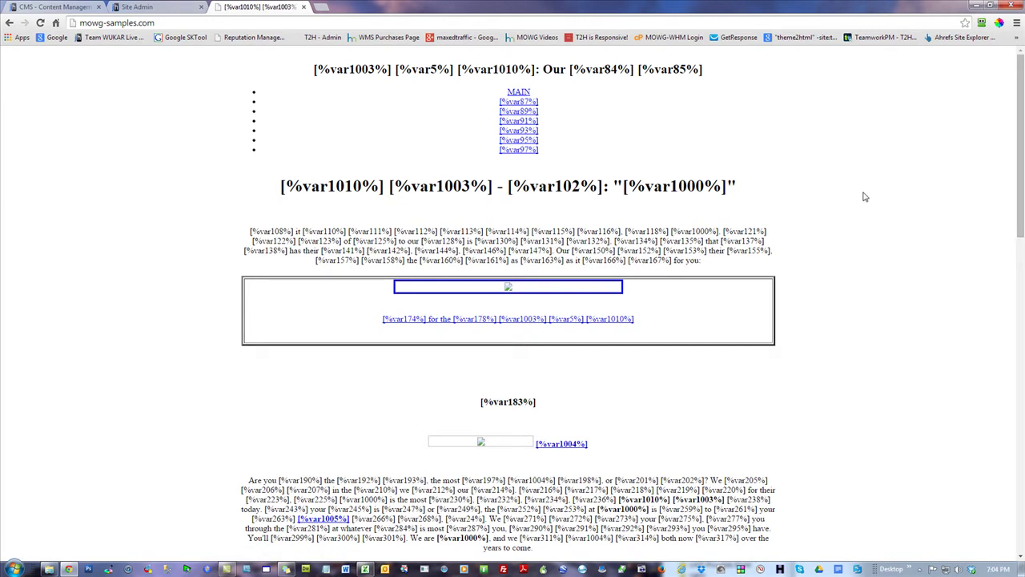
pyautogui.scroll(-2, 863, 195)
pyautogui.scroll(-4, 806, 201)
pyautogui.scroll(4, 685, 229)
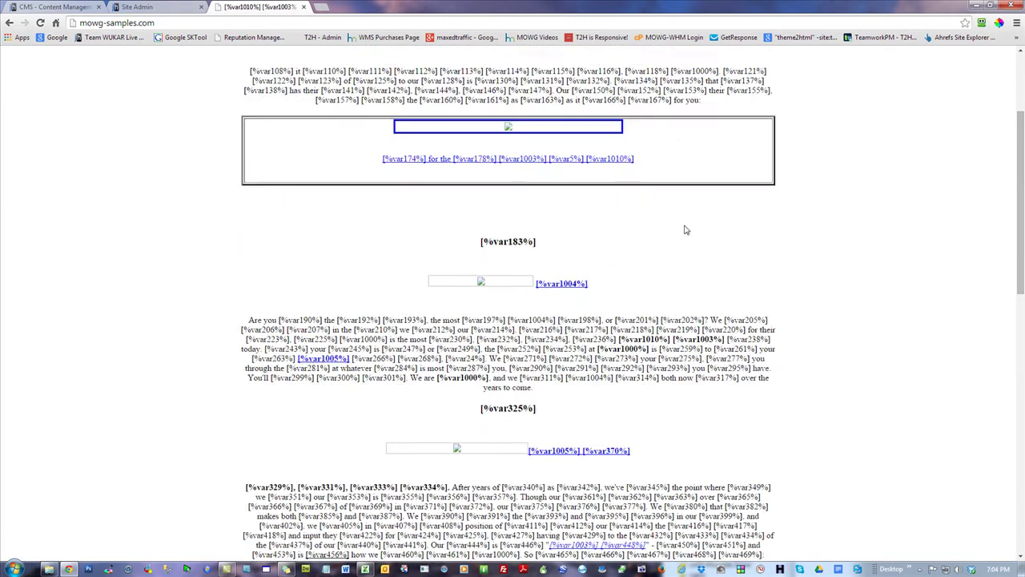
pyautogui.scroll(2, 689, 229)
pyautogui.scroll(-2, 689, 230)
pyautogui.scroll(2, 550, 149)
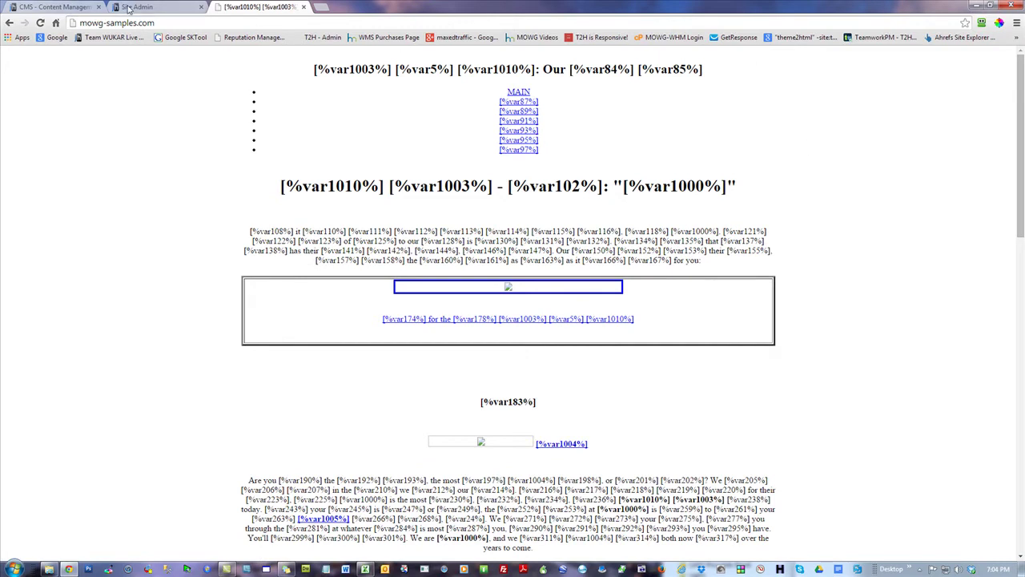
pyautogui.click(130, 8)
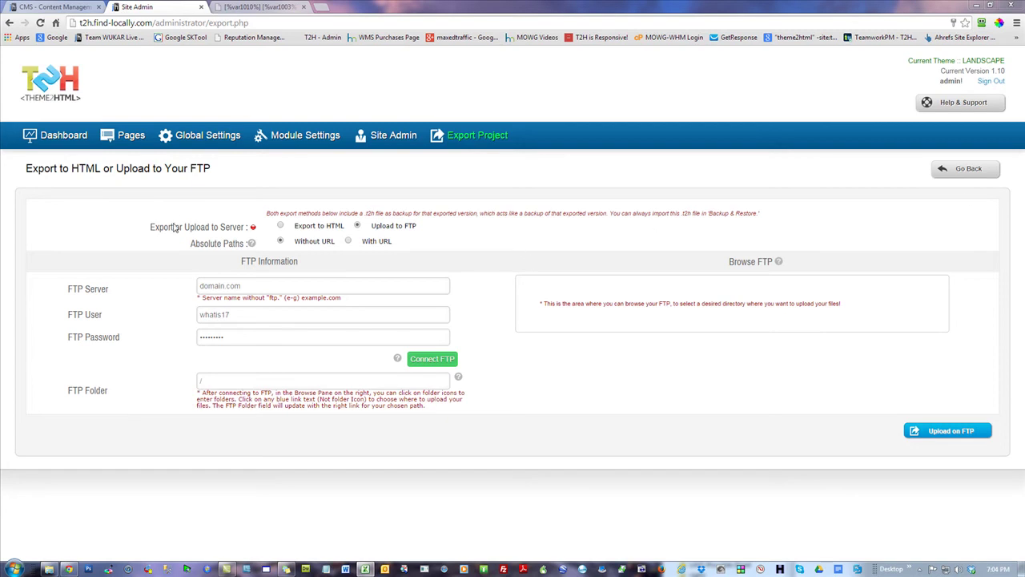
# - Connect to FTP server mowg-samples.com with the account's FTP user name and pasted password
pyautogui.click(237, 286)
pyautogui.write('m')
pyautogui.press('Down')
pyautogui.press('Return')
pyautogui.doubleClick(229, 315)
pyautogui.write('mowgsamp')
pyautogui.click(285, 337)
pyautogui.doubleClick(274, 337)
pyautogui.hotkey('ctrl', 'v')
pyautogui.click(442, 359)
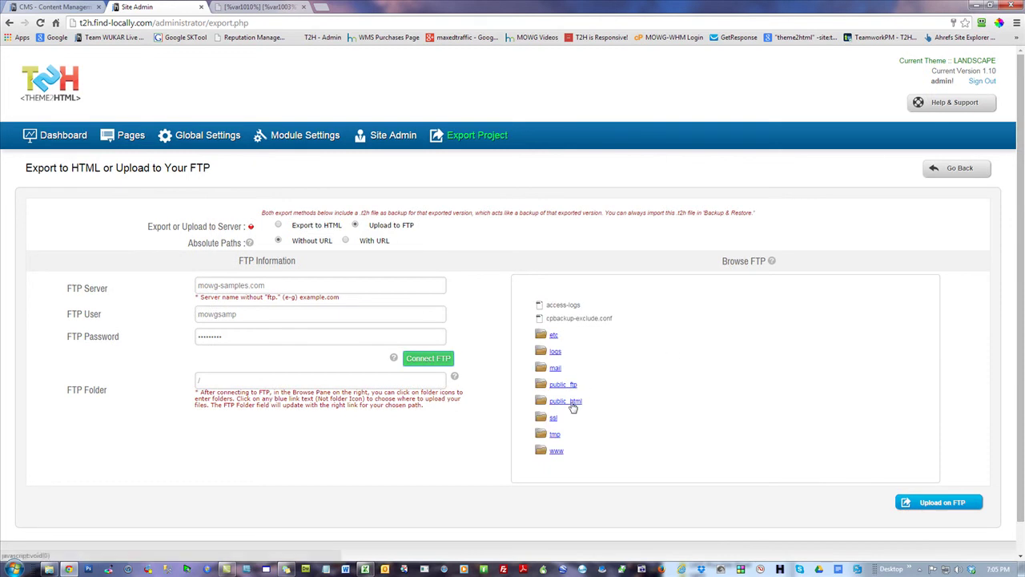
# - Pick public_html in Browse FTP and trim the FTP Folder path back to /public_html/
pyautogui.click(570, 402)
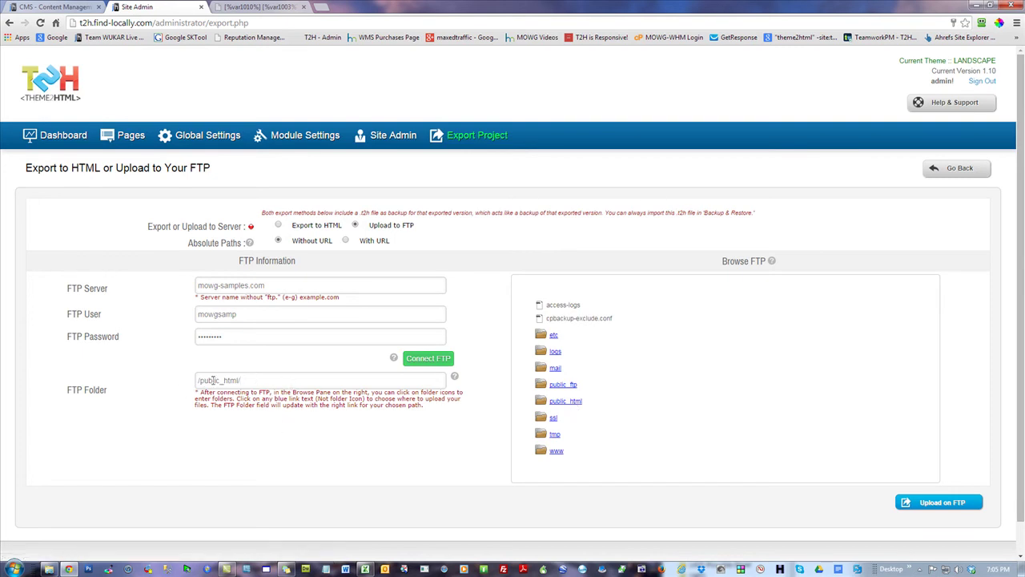
pyautogui.click(255, 380)
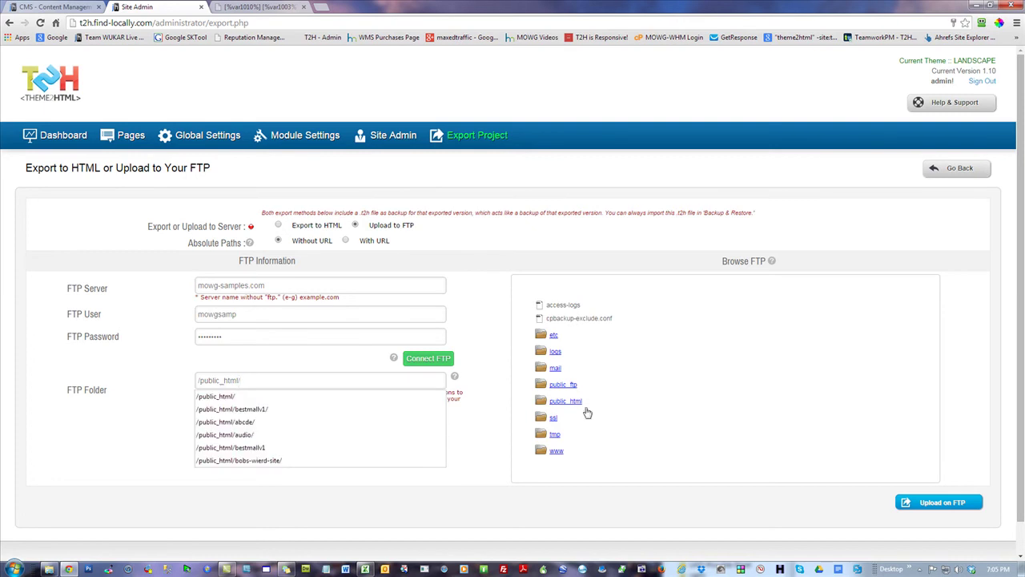
pyautogui.click(541, 402)
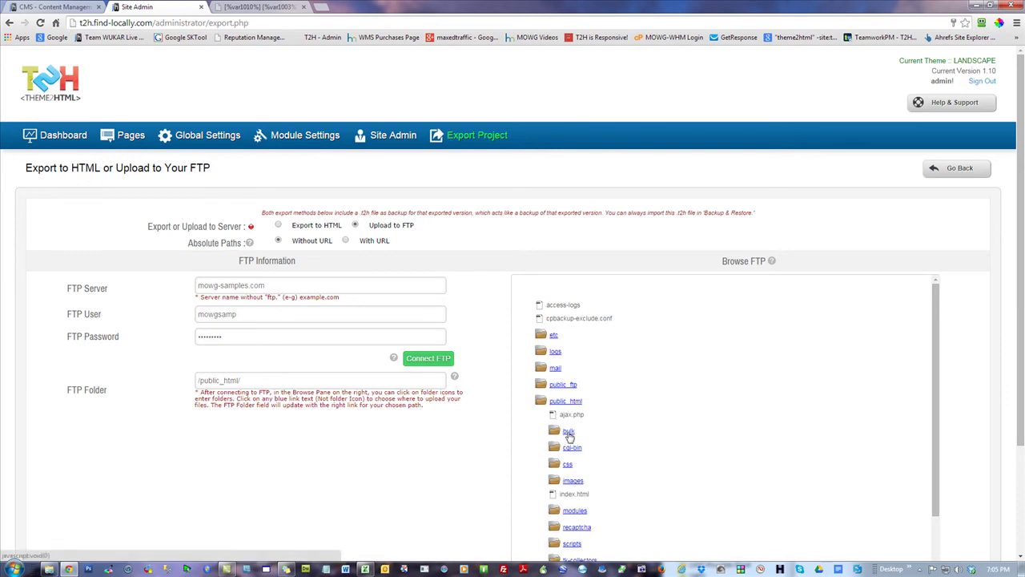
pyautogui.scroll(-2, 941, 366)
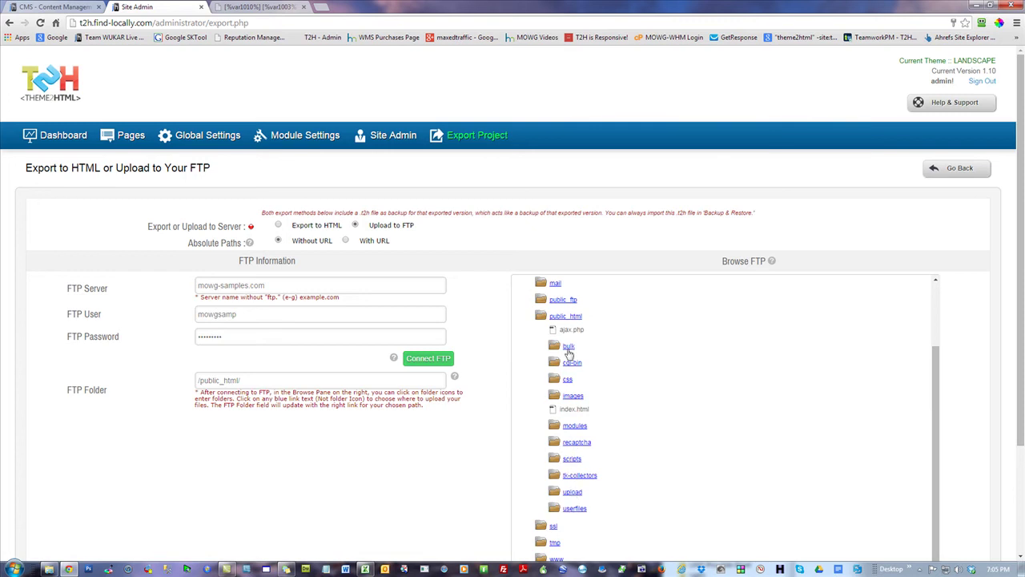
pyautogui.click(569, 347)
pyautogui.moveTo(262, 380); pyautogui.dragTo(240, 381)
pyautogui.press('BackSpace')
pyautogui.click(168, 350)
pyautogui.scroll(-2, 969, 280)
# - Upload the exported site to /public_html/ on mowg-samples.com and check the log for all files
pyautogui.click(954, 471)
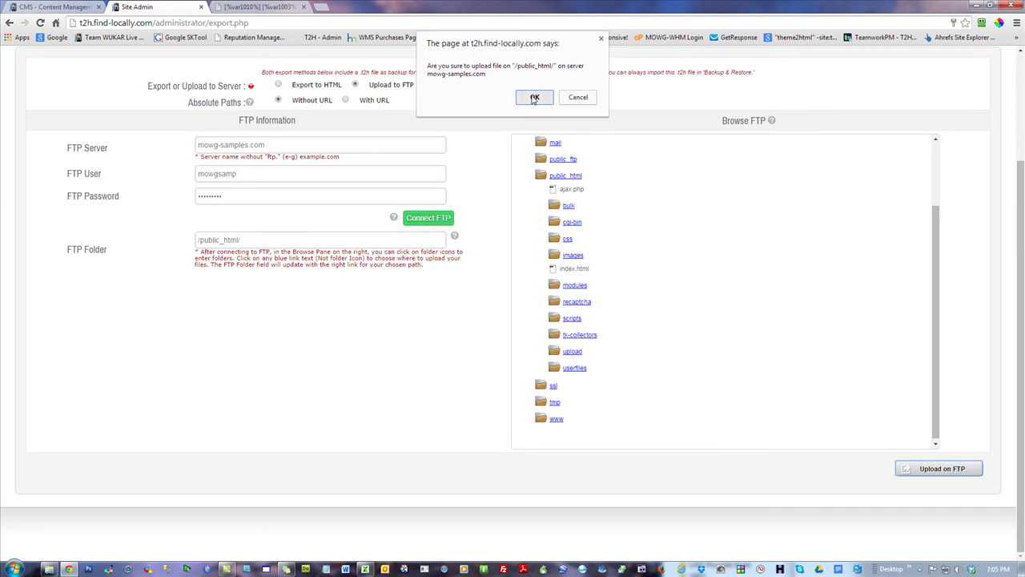
pyautogui.click(534, 97)
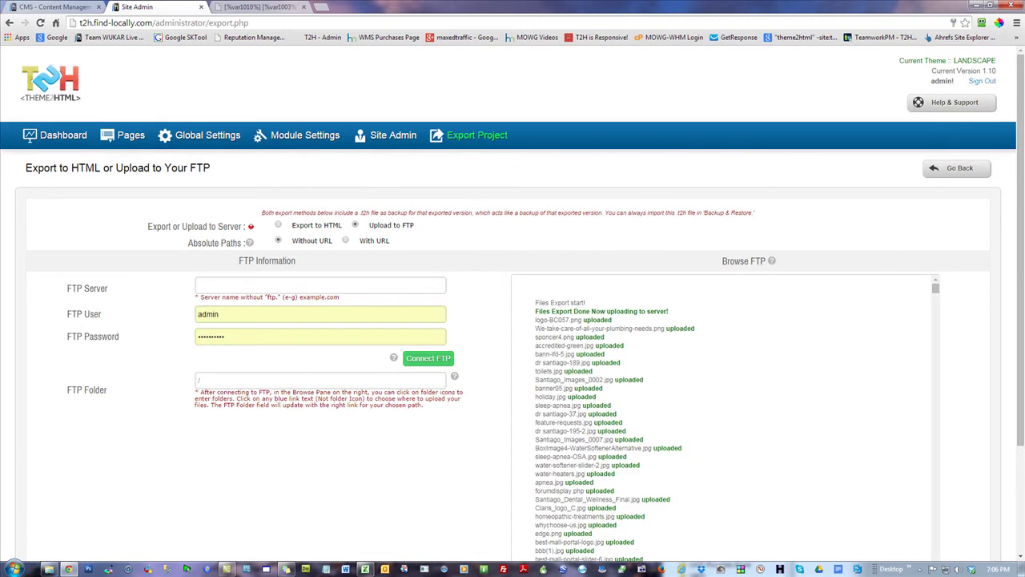
pyautogui.scroll(-2, 1021, 241)
pyautogui.moveTo(936, 202); pyautogui.dragTo(948, 500)
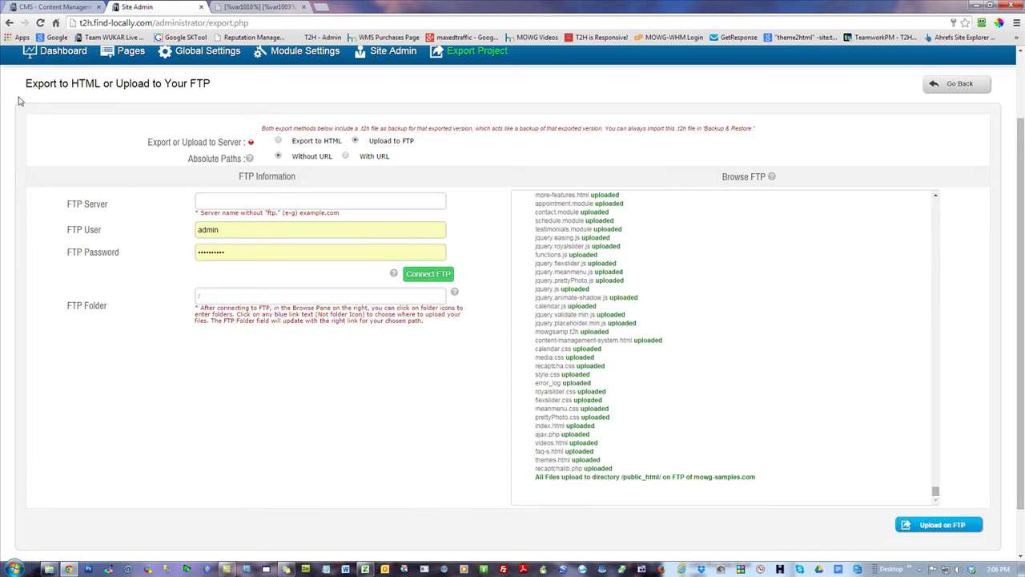
pyautogui.moveTo(946, 492); pyautogui.dragTo(945, 334)
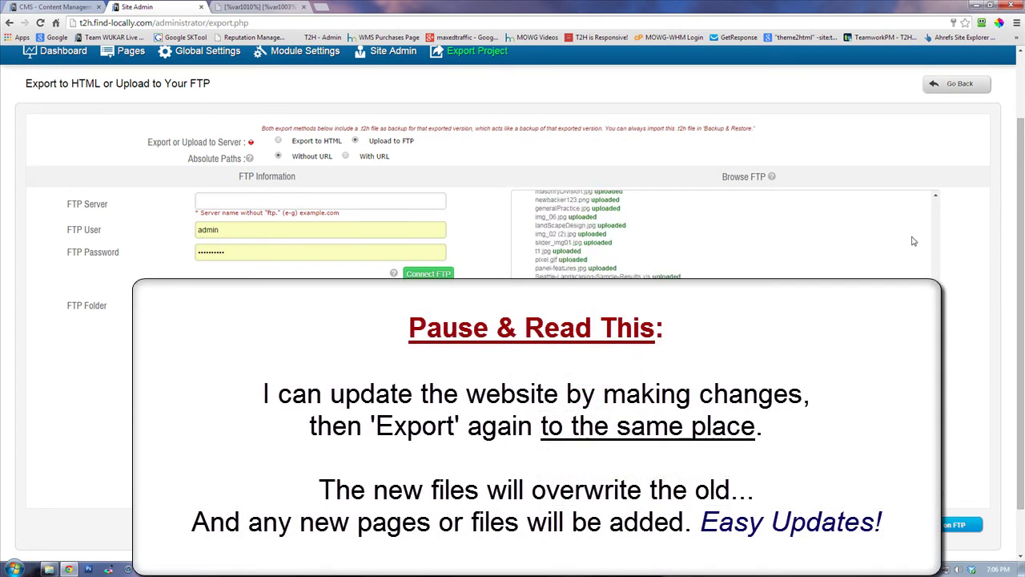
# - Reload mowg-samples.com and browse its Production Line, Home, More Features and Videos pages before returning to Site Admin
pyautogui.click(263, 6)
pyautogui.click(40, 23)
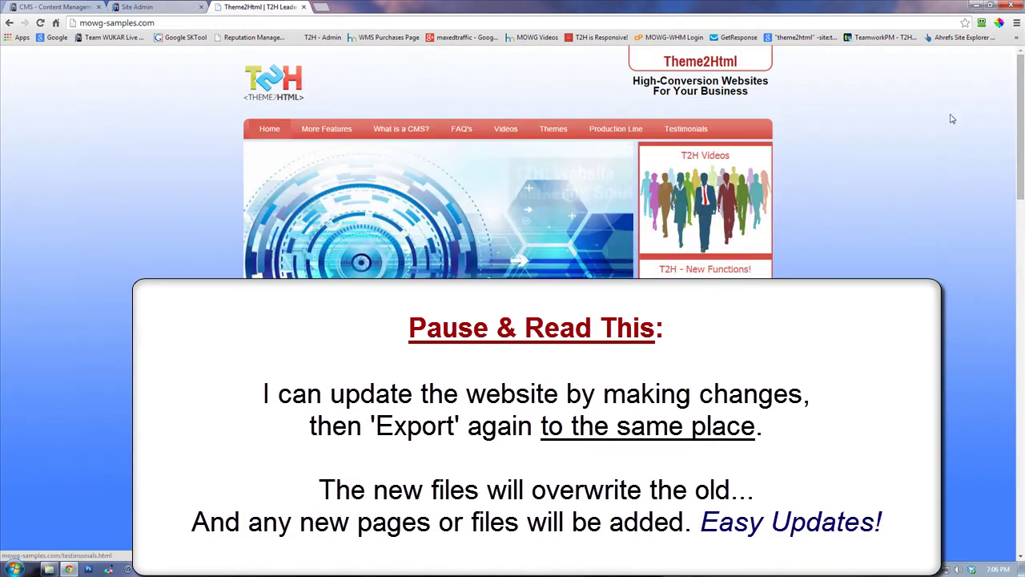
pyautogui.moveTo(1022, 84); pyautogui.dragTo(1021, 437)
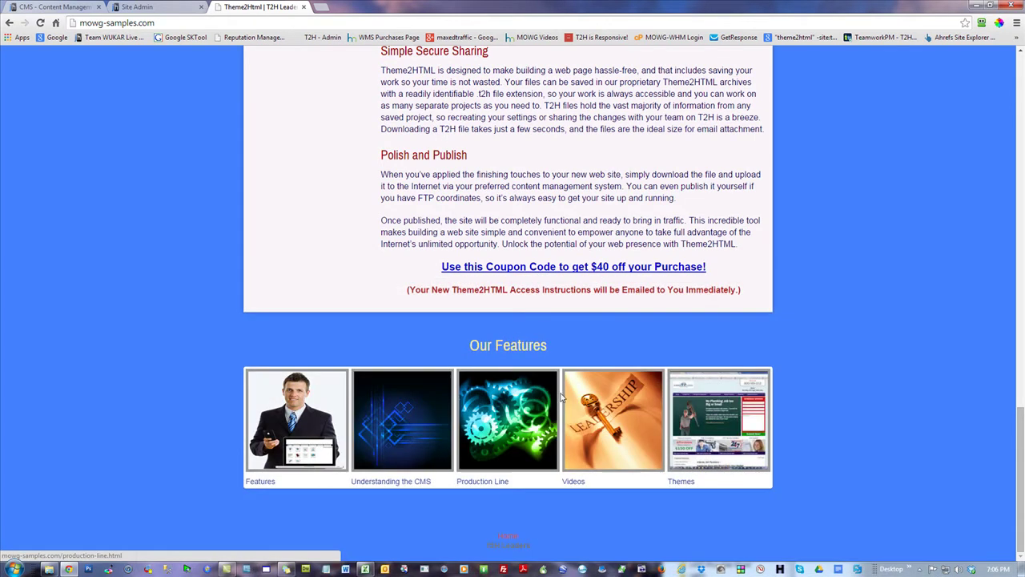
pyautogui.click(511, 423)
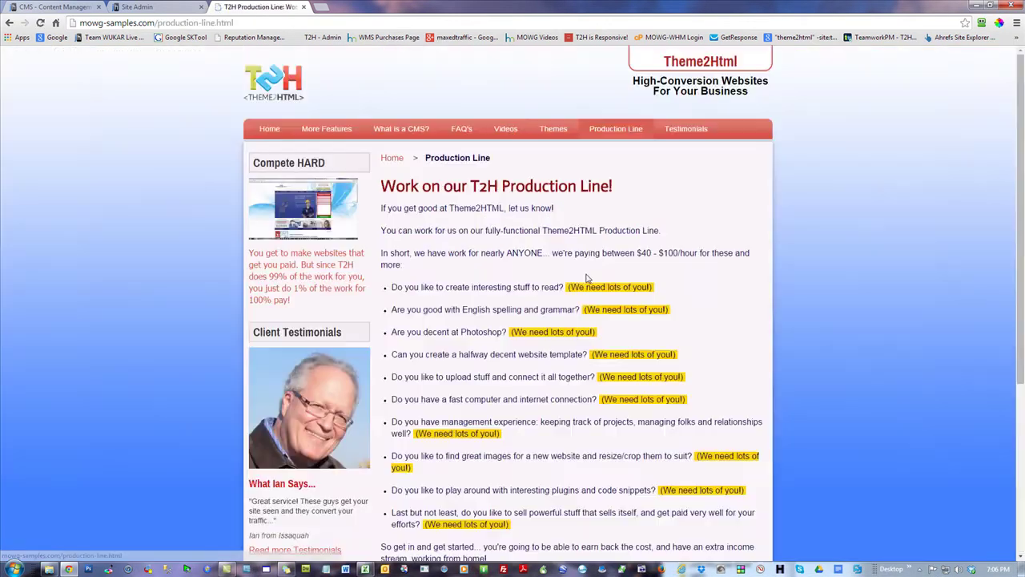
pyautogui.click(269, 129)
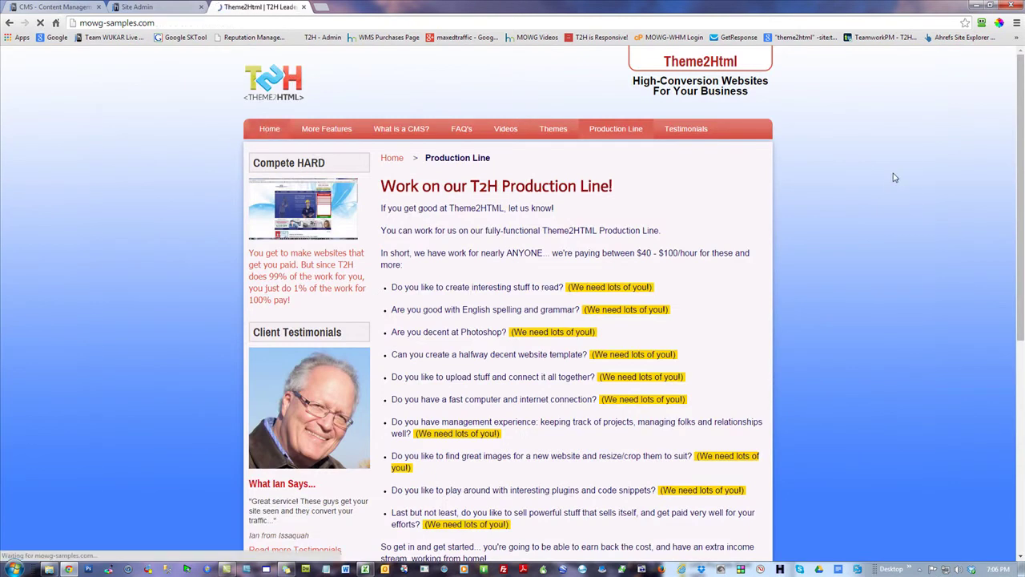
pyautogui.scroll(-2, 727, 115)
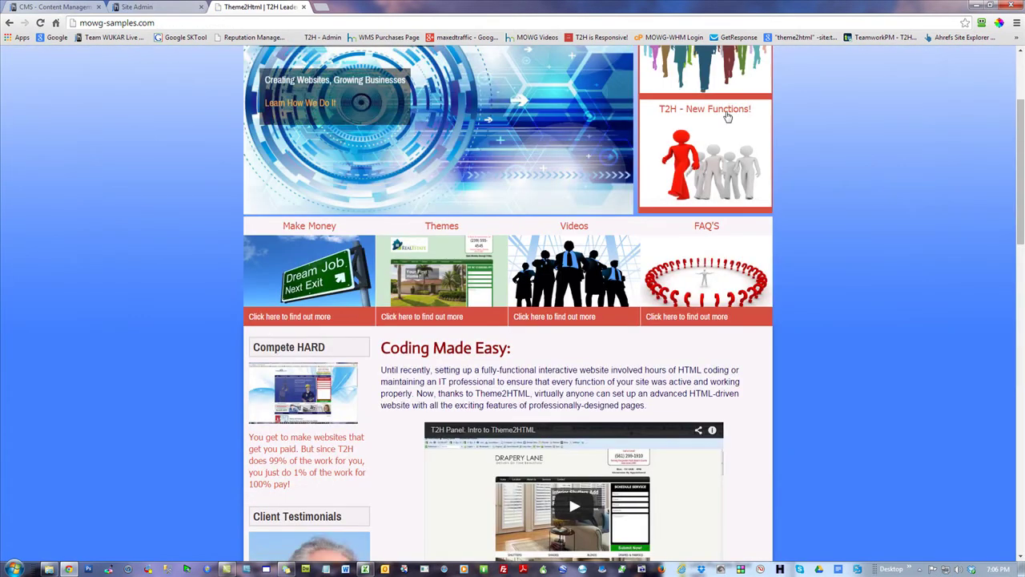
pyautogui.click(709, 127)
pyautogui.click(508, 129)
pyautogui.scroll(-8, 881, 200)
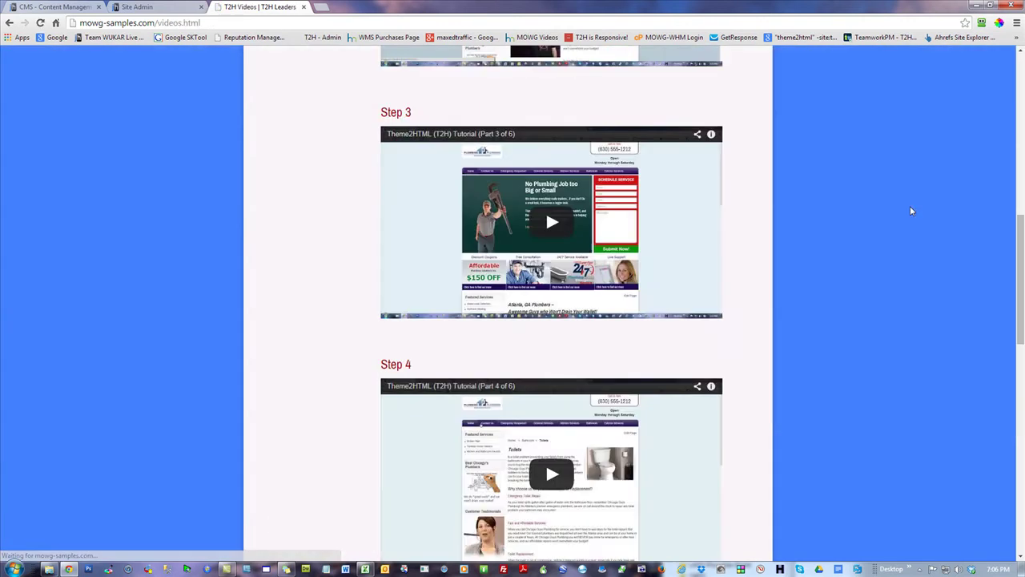
pyautogui.scroll(8, 928, 289)
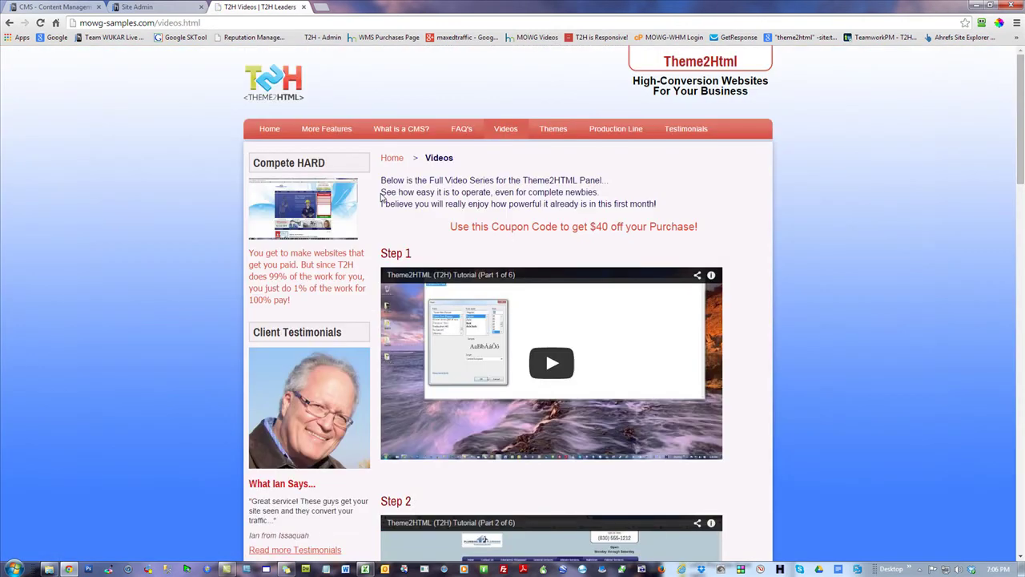
pyautogui.click(269, 129)
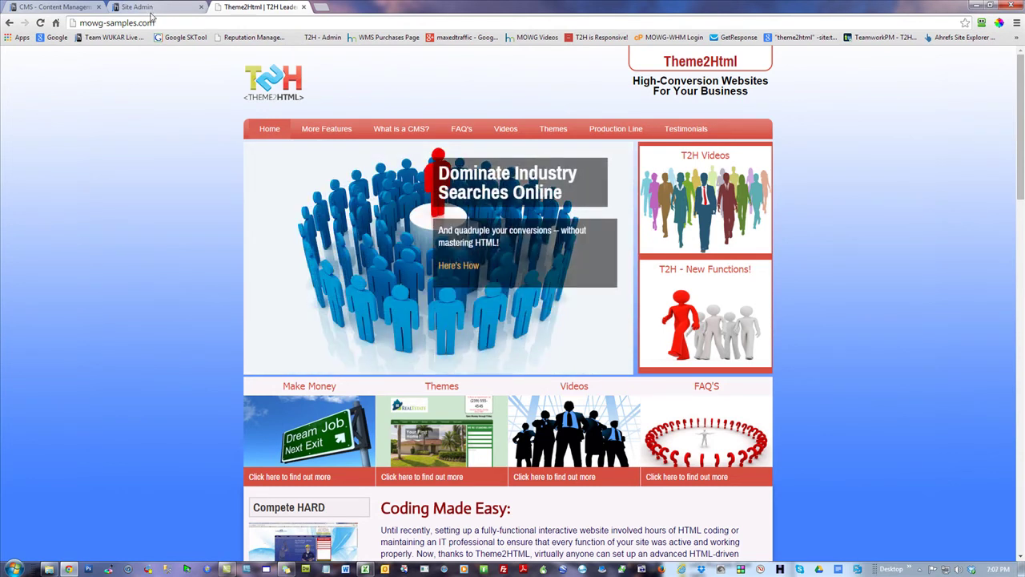
pyautogui.click(159, 6)
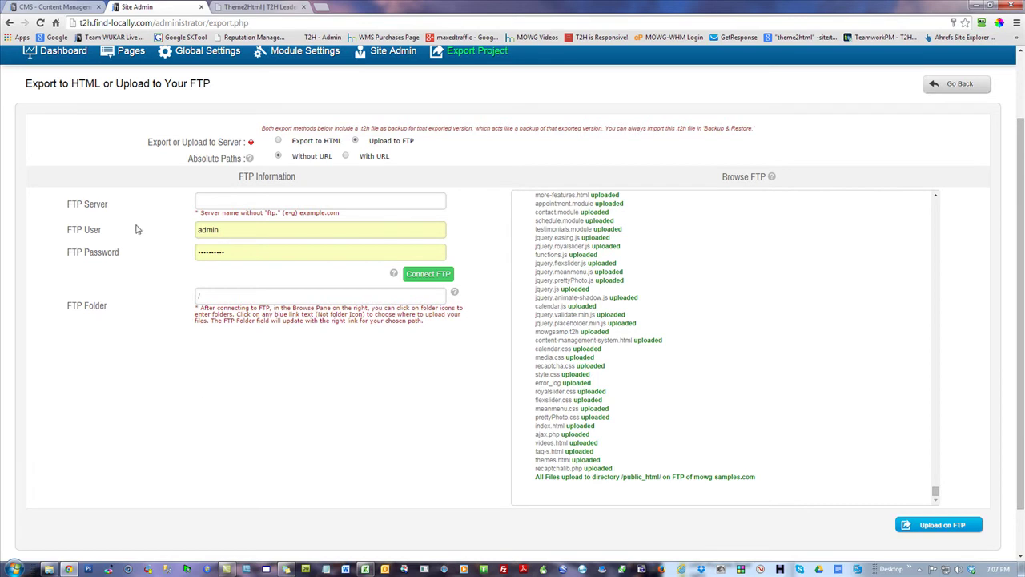
# - Go to the Dashboard and open Pages to list the site's pages
pyautogui.click(61, 53)
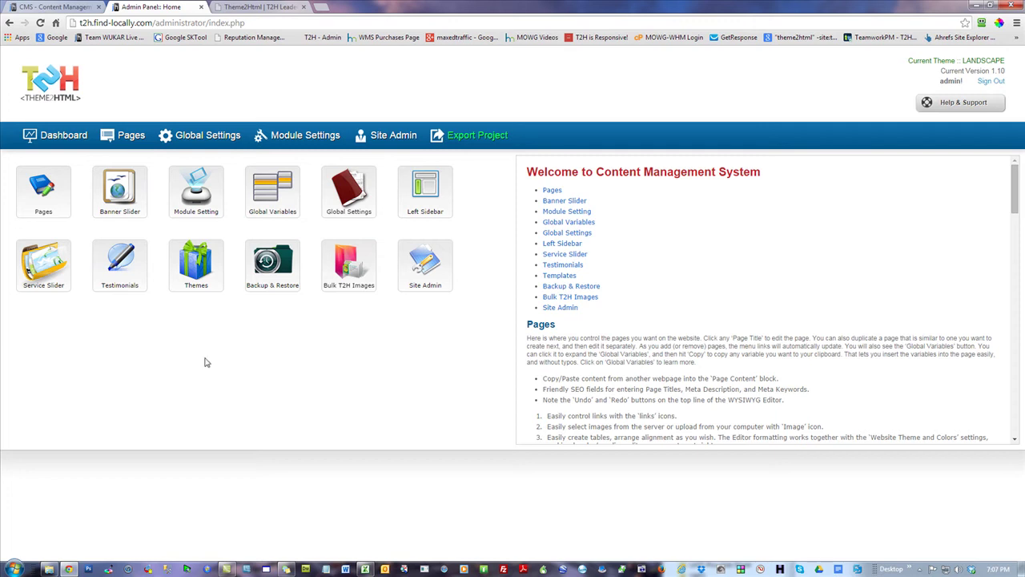
pyautogui.click(126, 138)
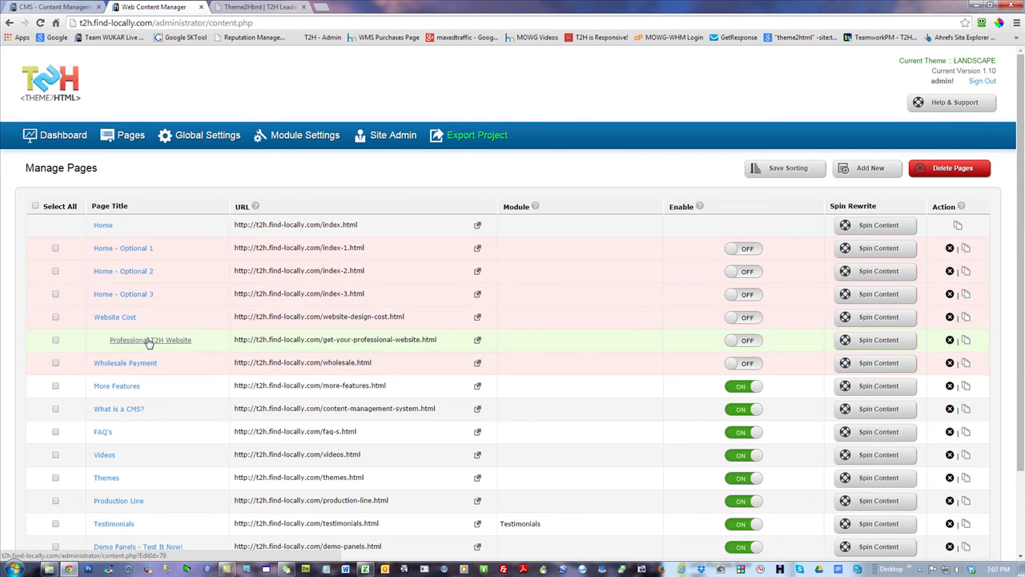
# - Switch to the live Theme2Html tab and scroll down and back up its home page
pyautogui.click(256, 6)
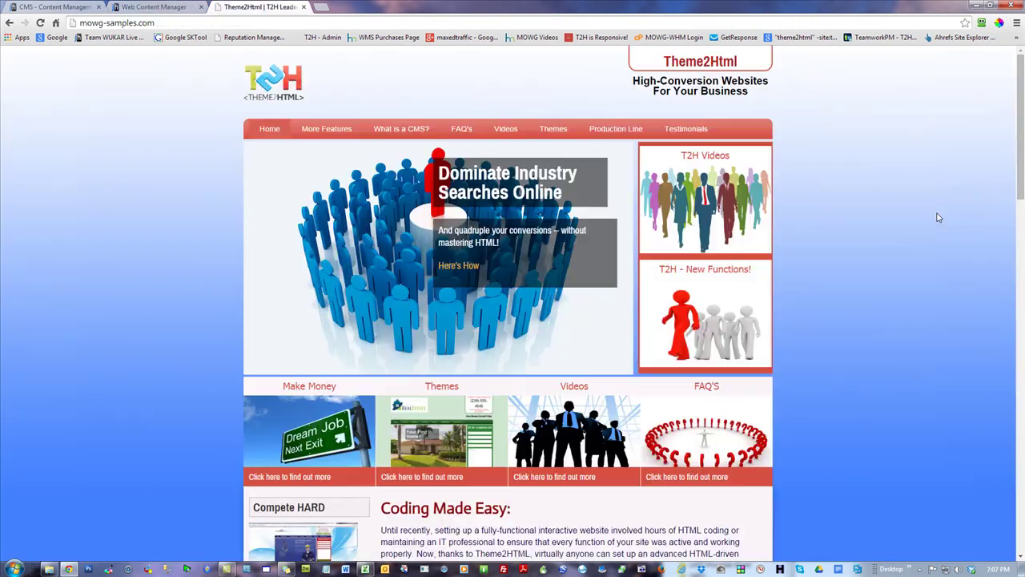
pyautogui.moveTo(1021, 105); pyautogui.dragTo(1021, 362)
pyautogui.scroll(10, 942, 251)
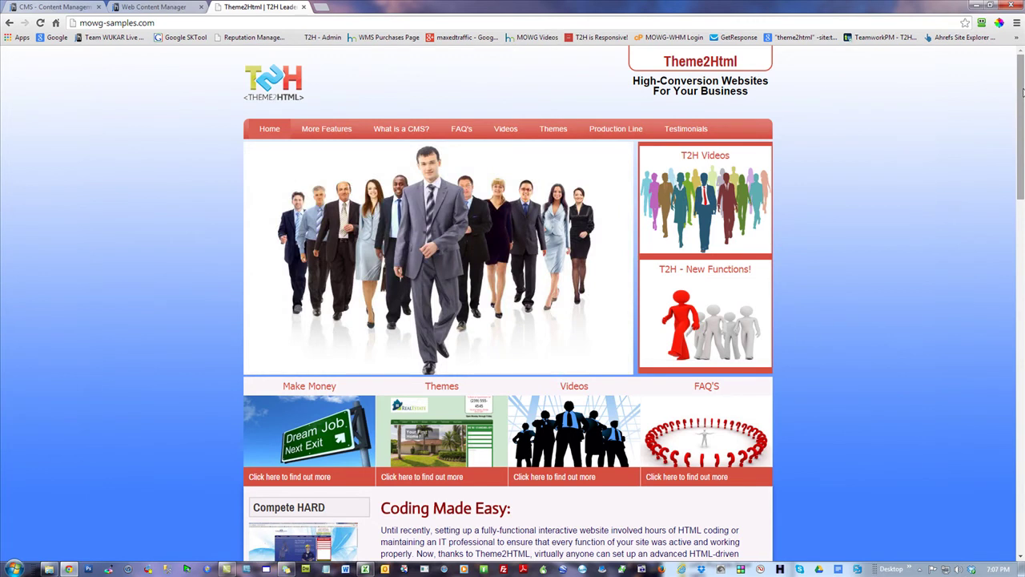
pyautogui.moveTo(1022, 93); pyautogui.dragTo(1022, 263)
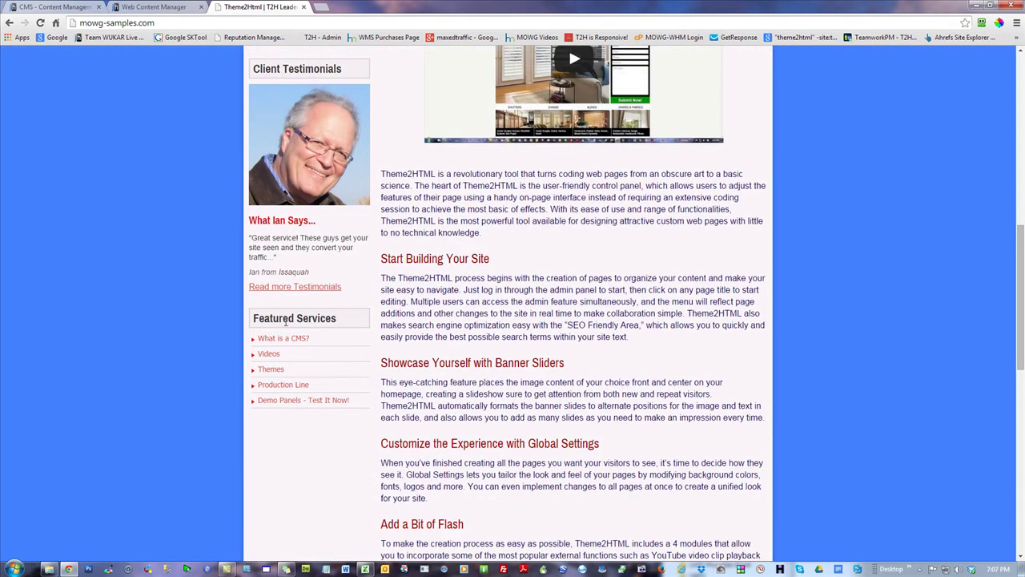
pyautogui.moveTo(1022, 336); pyautogui.dragTo(1022, 169)
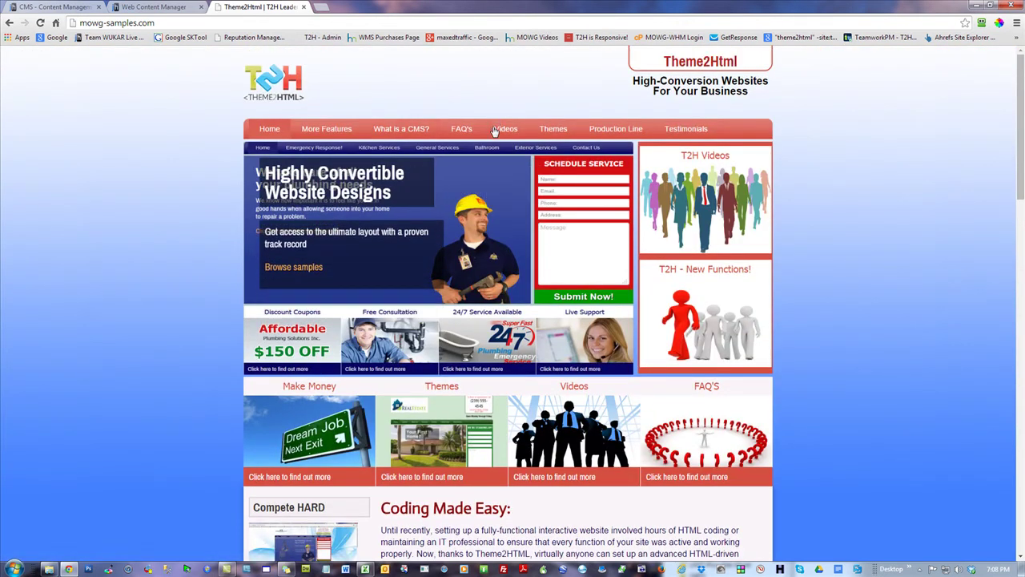
# - Enable the Website Cost page, then toggle Professional T2H Website off and back on, confirming each change
pyautogui.click(153, 7)
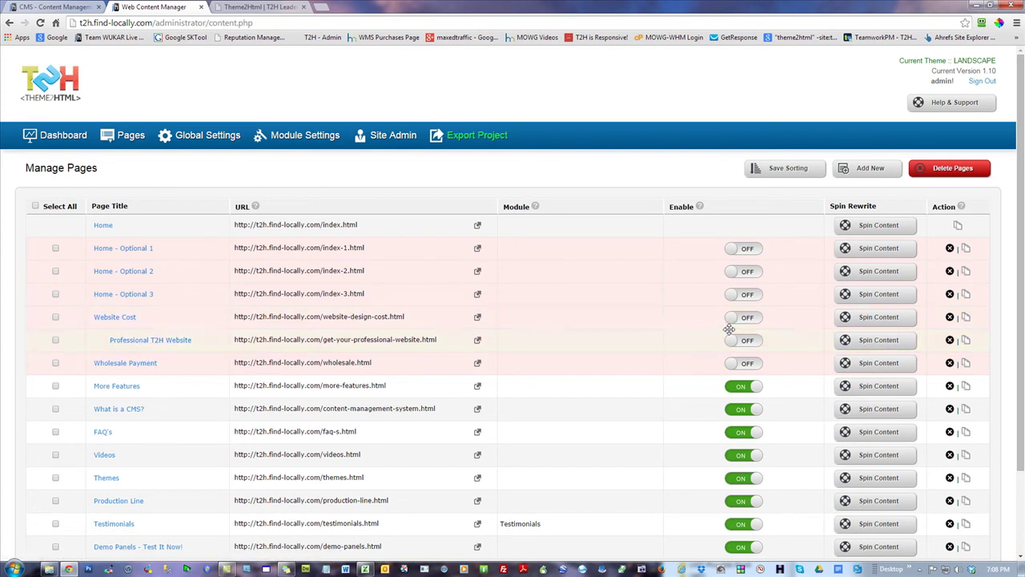
pyautogui.click(754, 323)
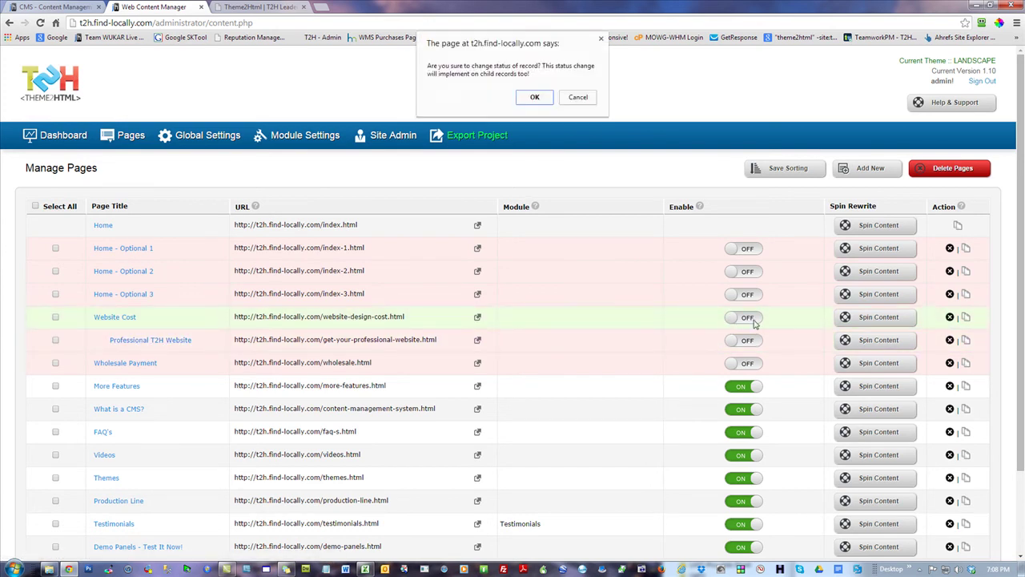
pyautogui.click(535, 97)
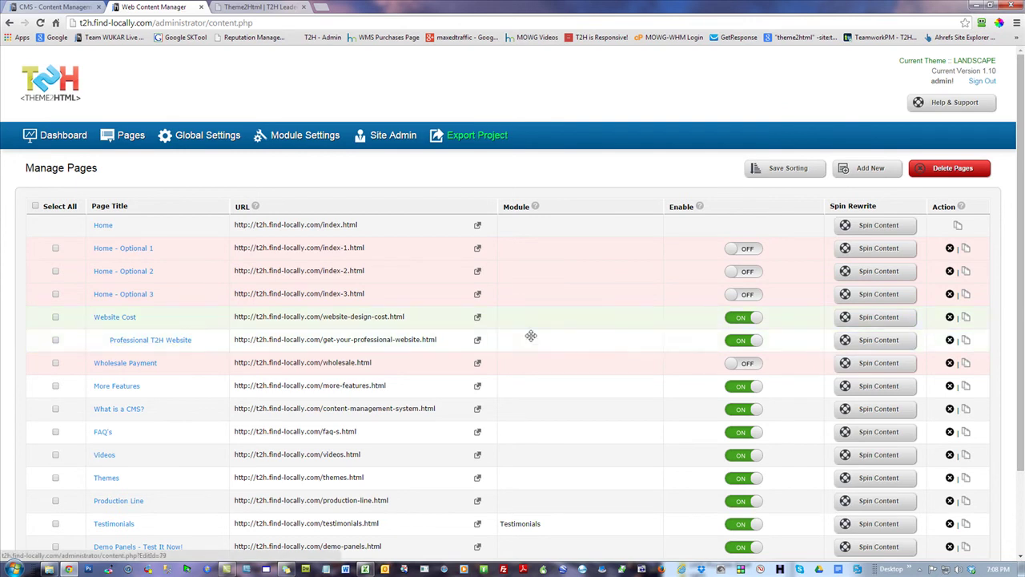
pyautogui.click(730, 342)
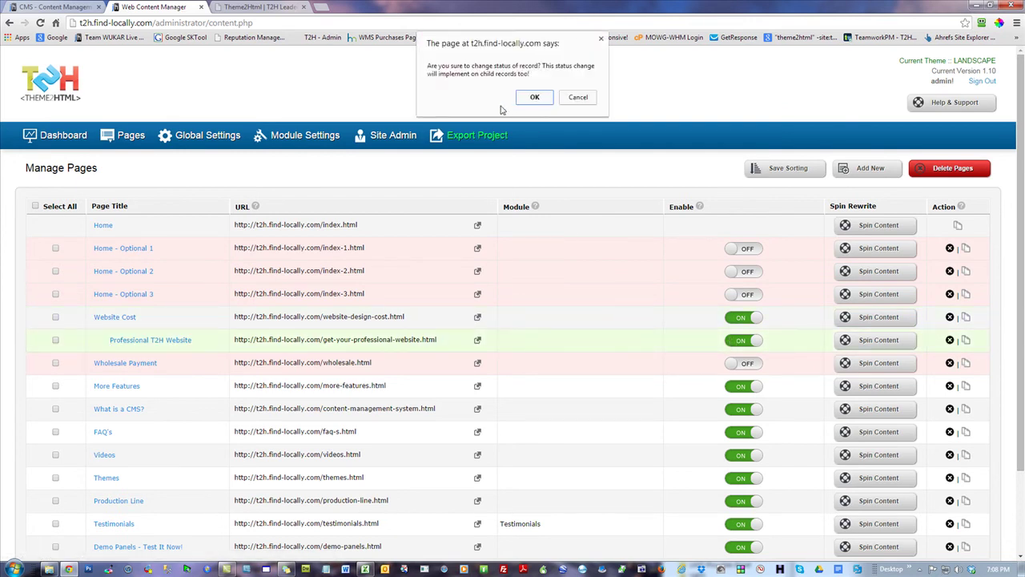
pyautogui.click(532, 98)
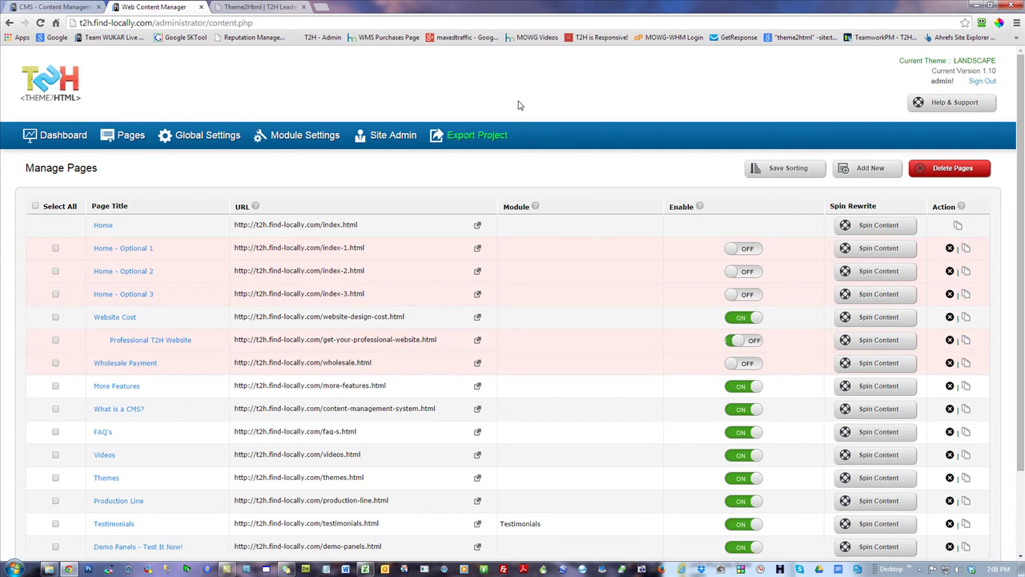
pyautogui.click(750, 341)
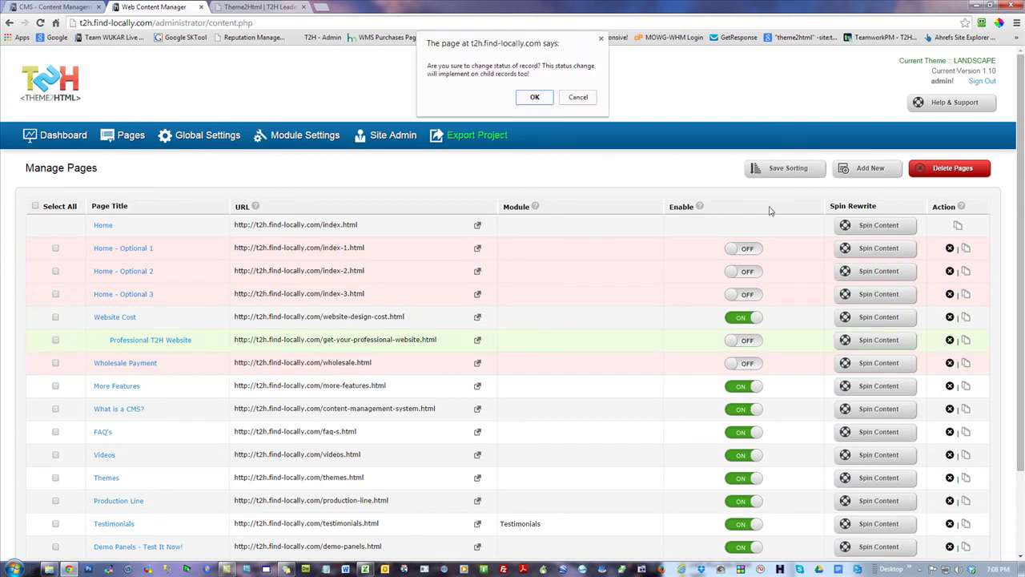
pyautogui.click(534, 97)
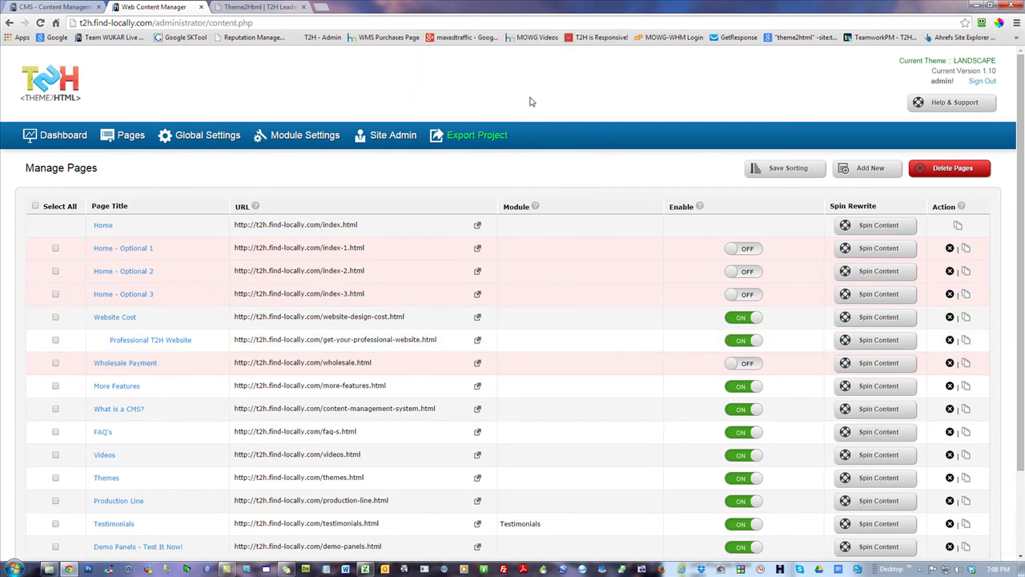
# - Reload the sample site, then open Website Cost from Featured Services on the live site's home page
pyautogui.click(284, 6)
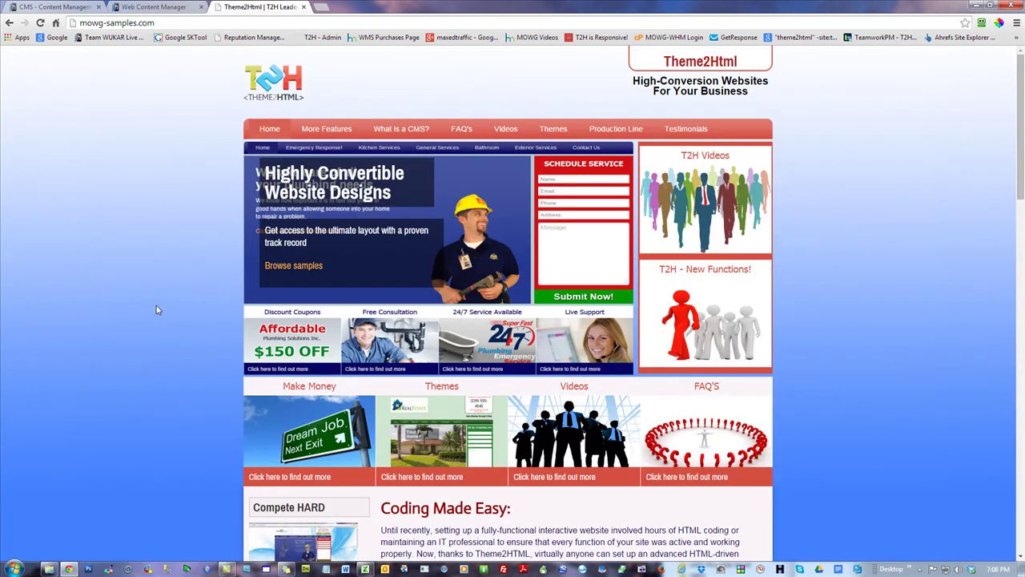
pyautogui.scroll(-2, 156, 306)
pyautogui.click(40, 23)
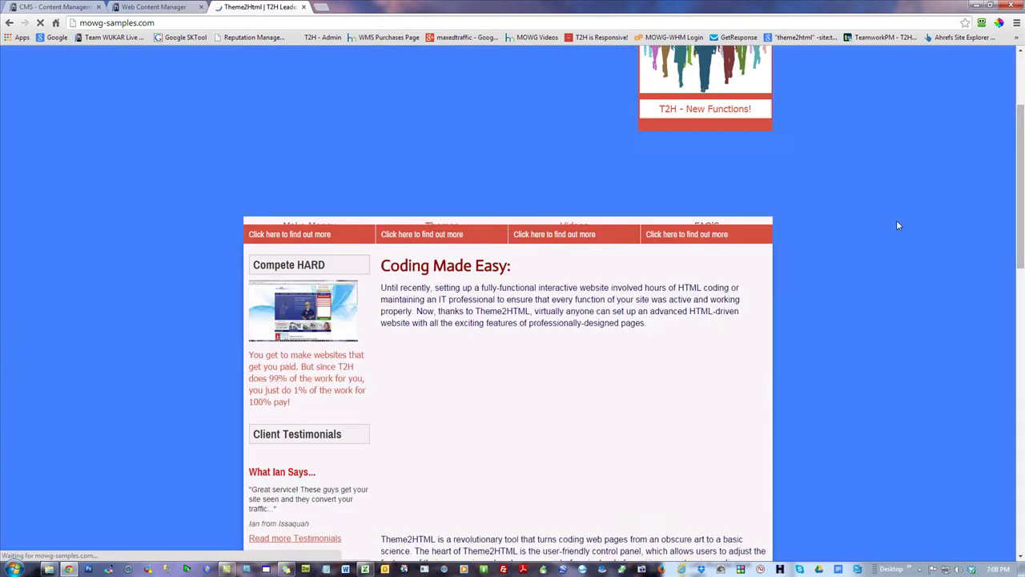
pyautogui.moveTo(1022, 127); pyautogui.dragTo(1022, 258)
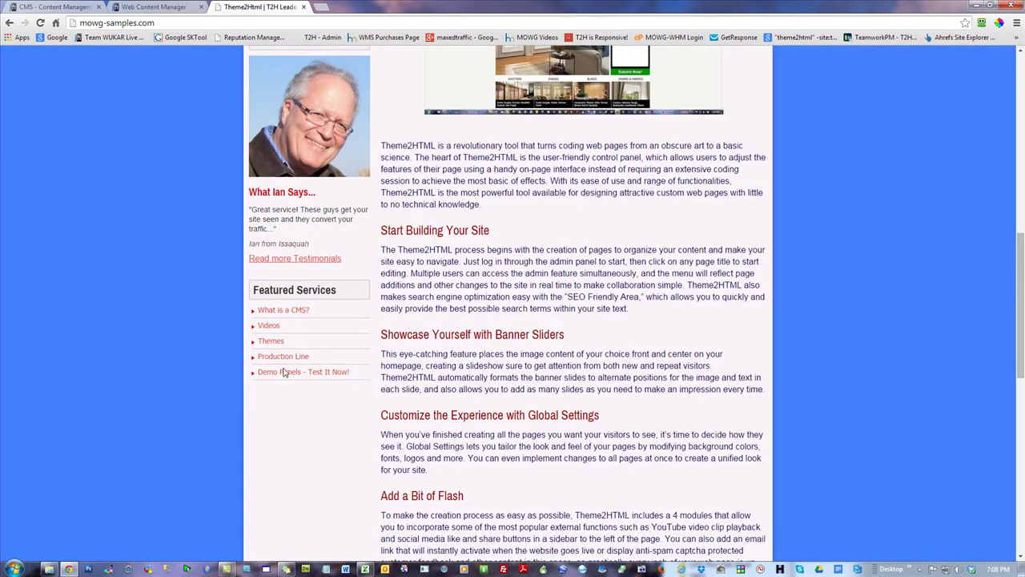
pyautogui.click(110, 7)
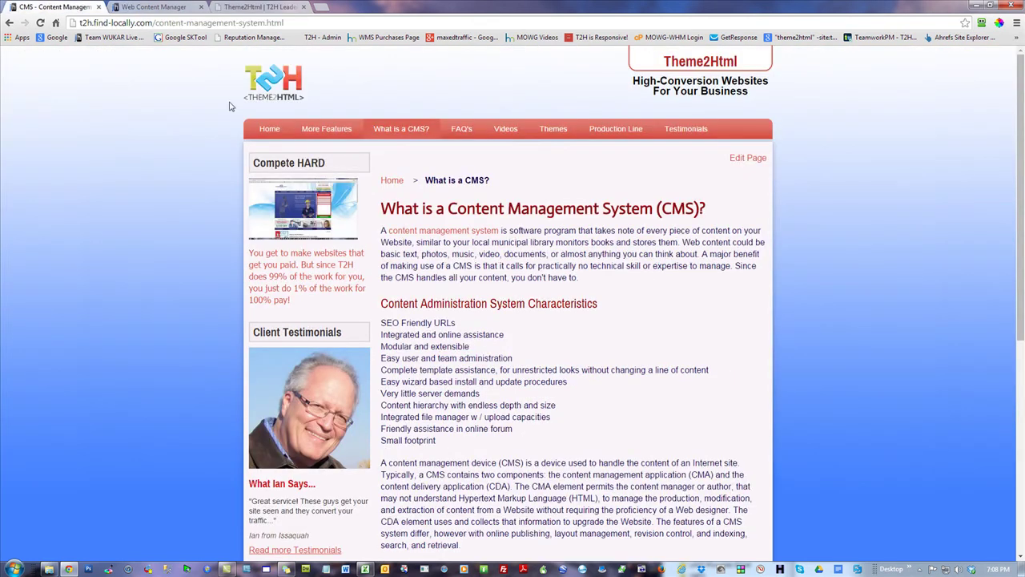
pyautogui.click(270, 129)
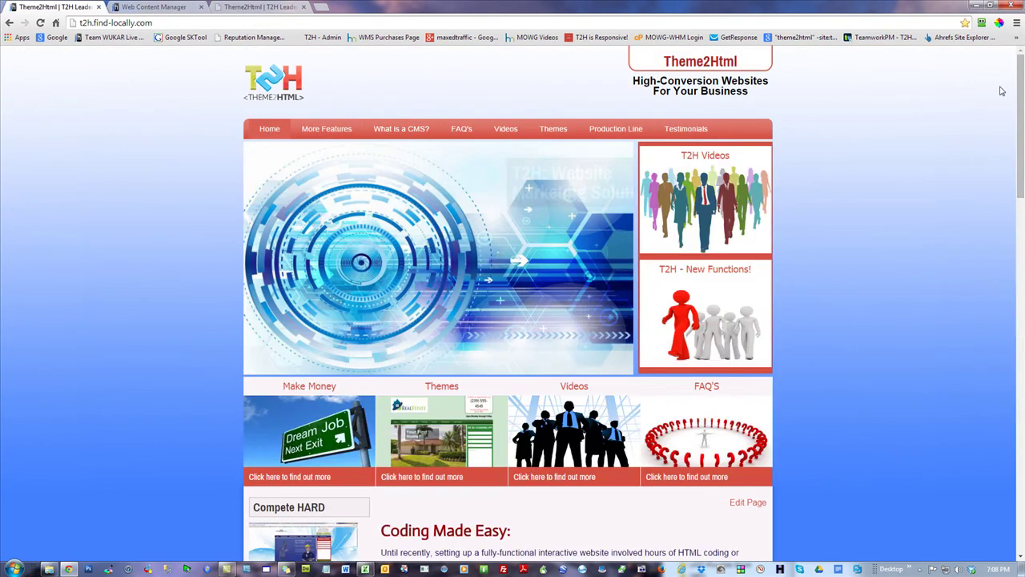
pyautogui.scroll(-6, 1001, 90)
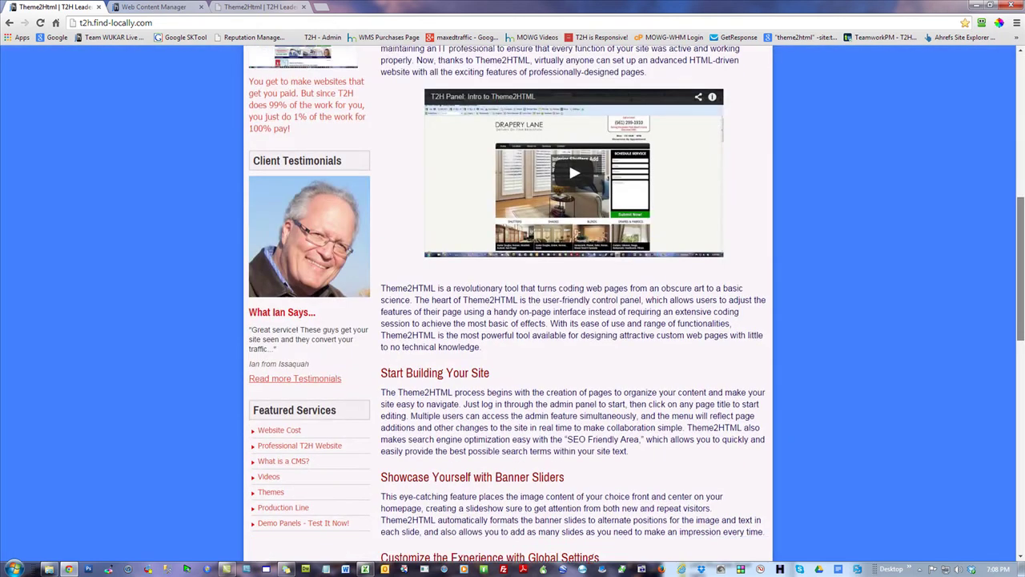
pyautogui.scroll(-2, 303, 316)
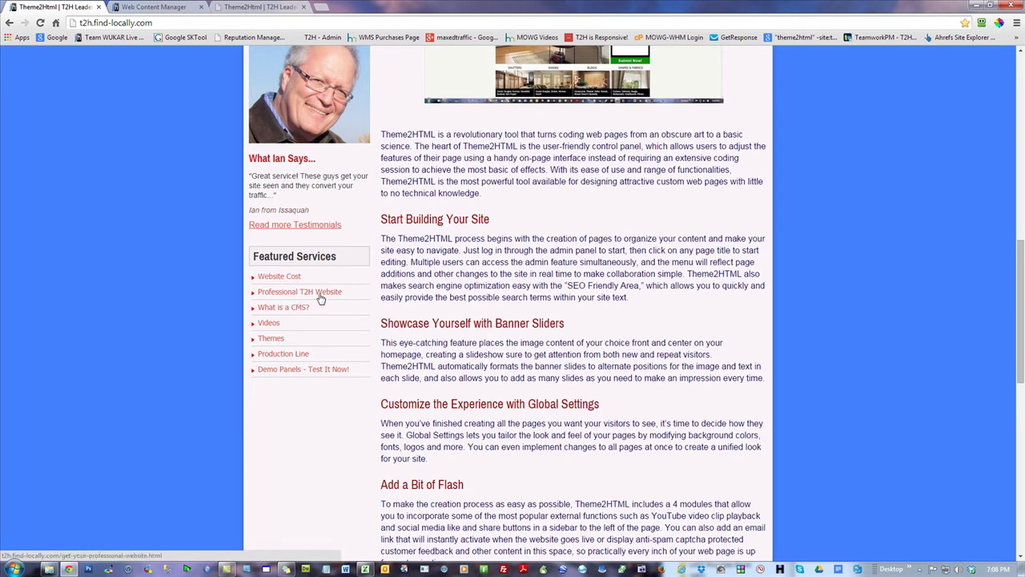
pyautogui.click(294, 278)
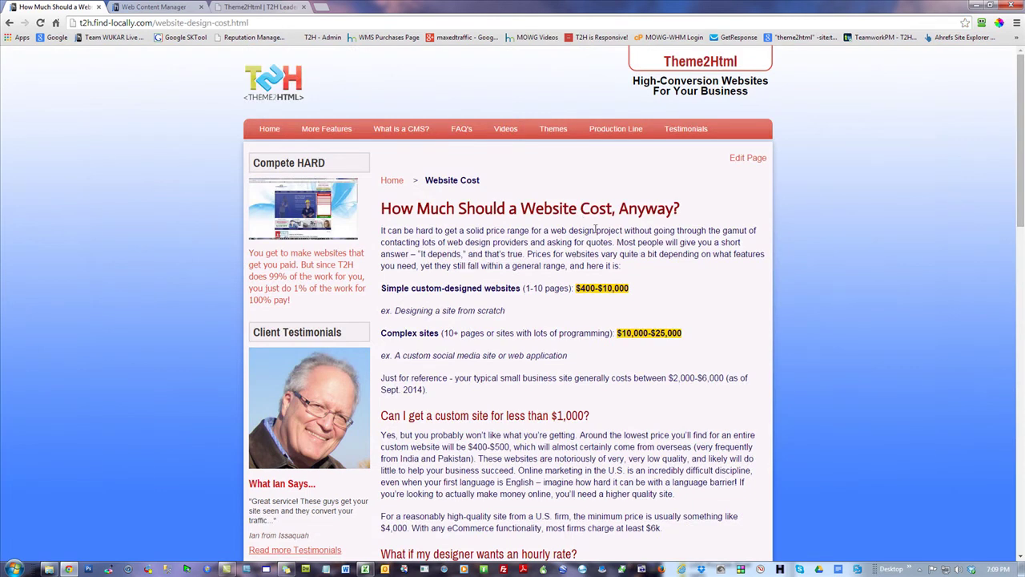
# - Scroll the Website Cost page and follow 'See our Service Options - Click Here' to get-your-professional-website.html
pyautogui.moveTo(1016, 120); pyautogui.dragTo(1021, 276)
pyautogui.moveTo(477, 259); pyautogui.dragTo(586, 270)
pyautogui.click(927, 318)
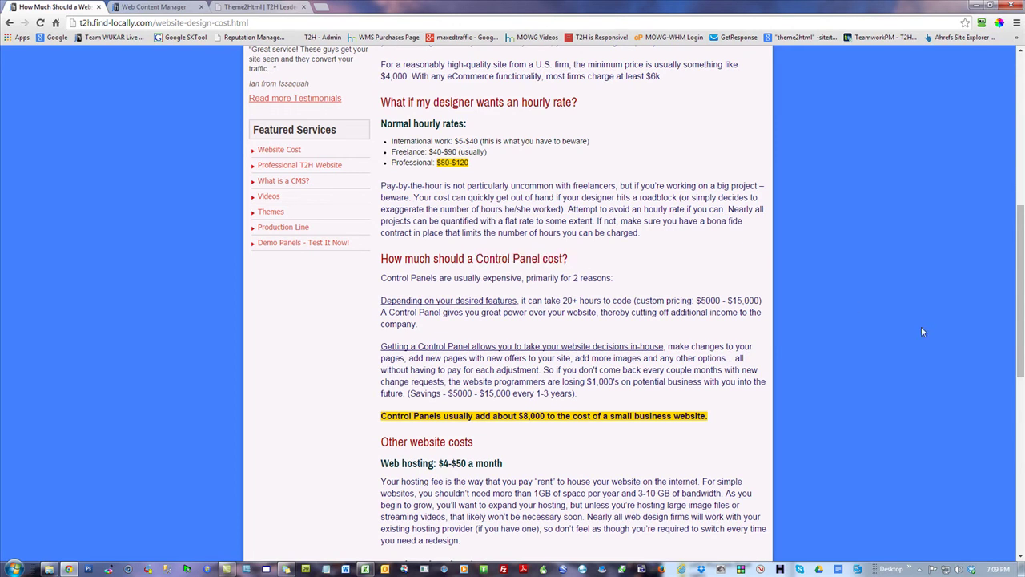
pyautogui.scroll(-3, 782, 343)
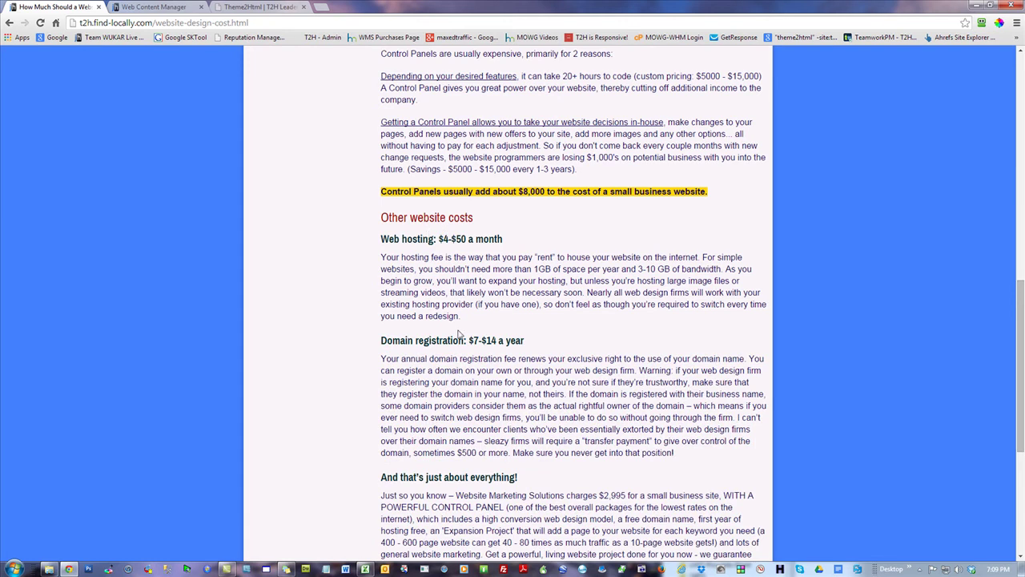
pyautogui.moveTo(1017, 345); pyautogui.dragTo(1017, 388)
pyautogui.scroll(-2, 584, 365)
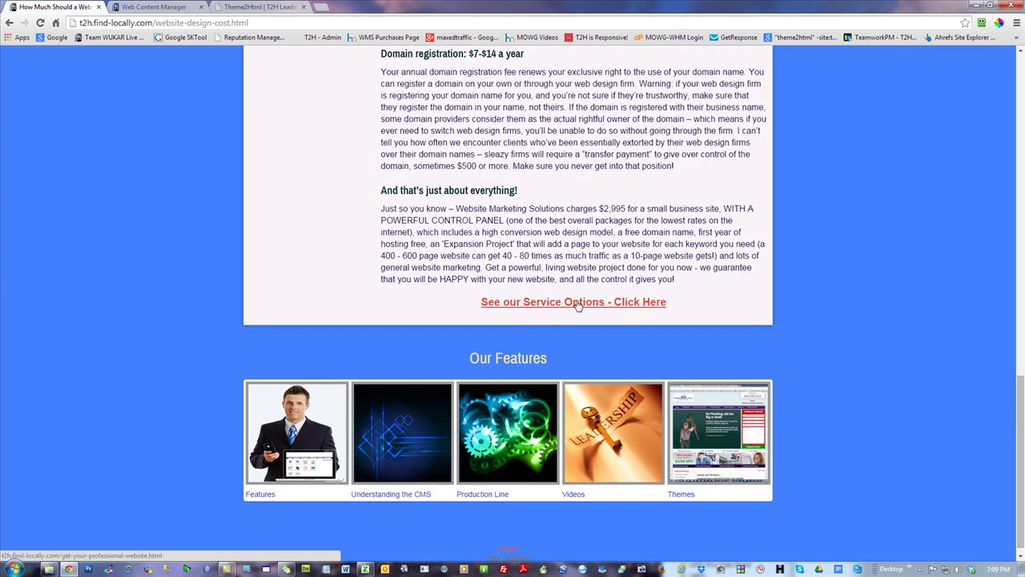
pyautogui.click(577, 303)
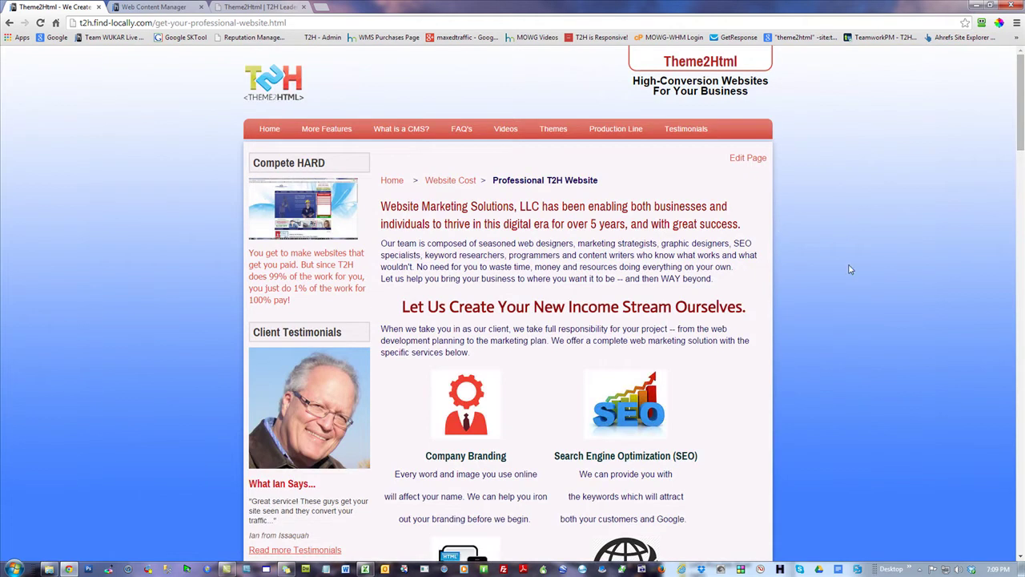
# - Reload the Professional T2H Website page and open Facial Cleansers from its Latest Works list
pyautogui.scroll(-6, 851, 270)
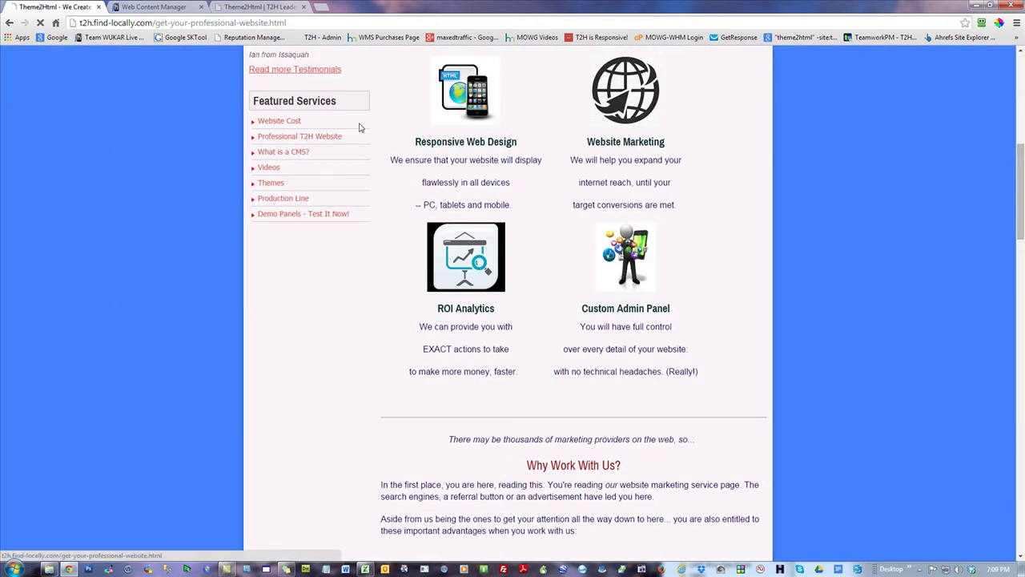
pyautogui.click(311, 140)
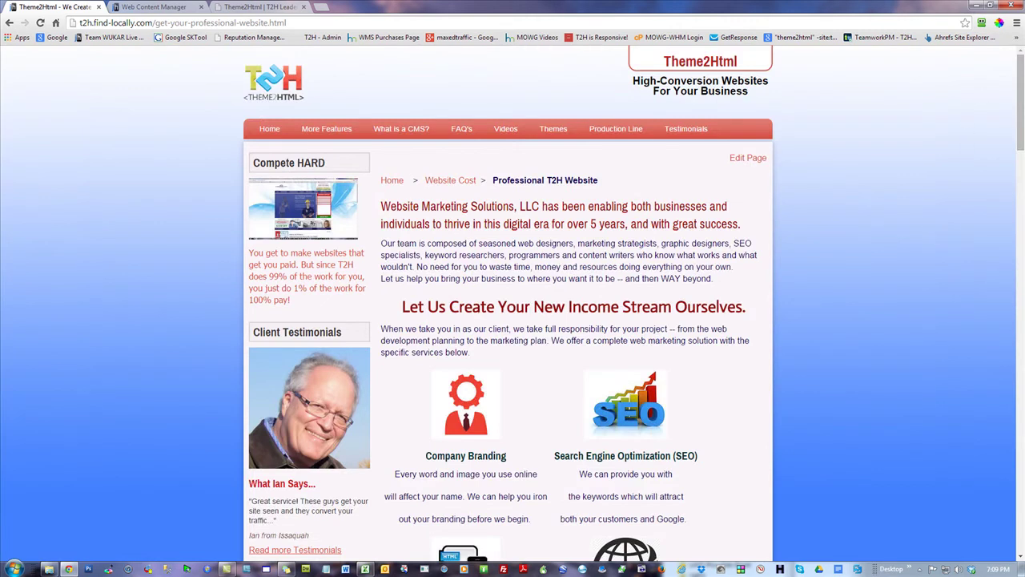
pyautogui.scroll(-1, 512, 305)
pyautogui.moveTo(1023, 100); pyautogui.dragTo(1022, 385)
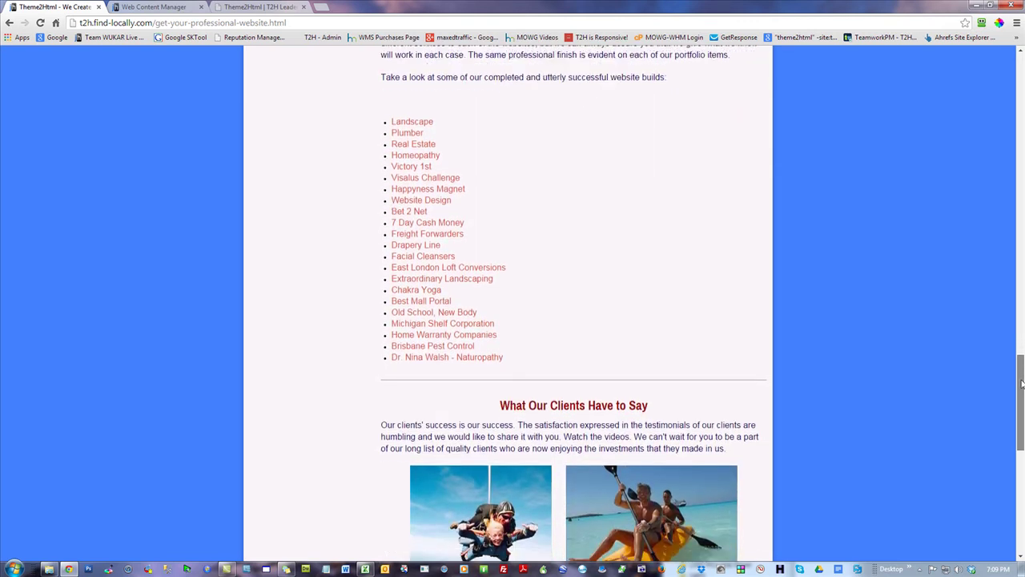
pyautogui.click(427, 256)
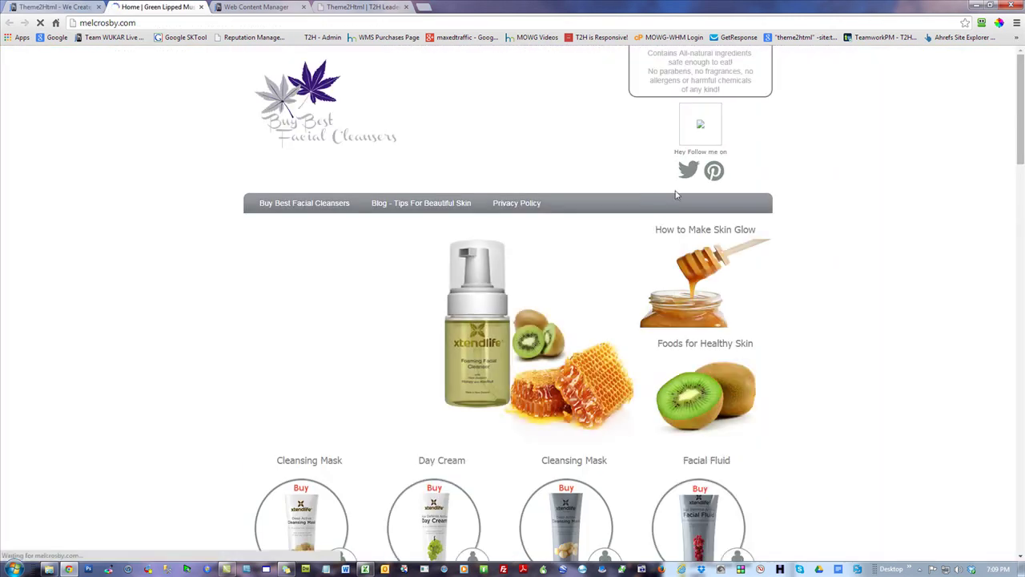
# - Scroll through the melcrosby.com Facial Cleansers page, then go back to the Theme2Html page
pyautogui.moveTo(1022, 95); pyautogui.dragTo(1023, 262)
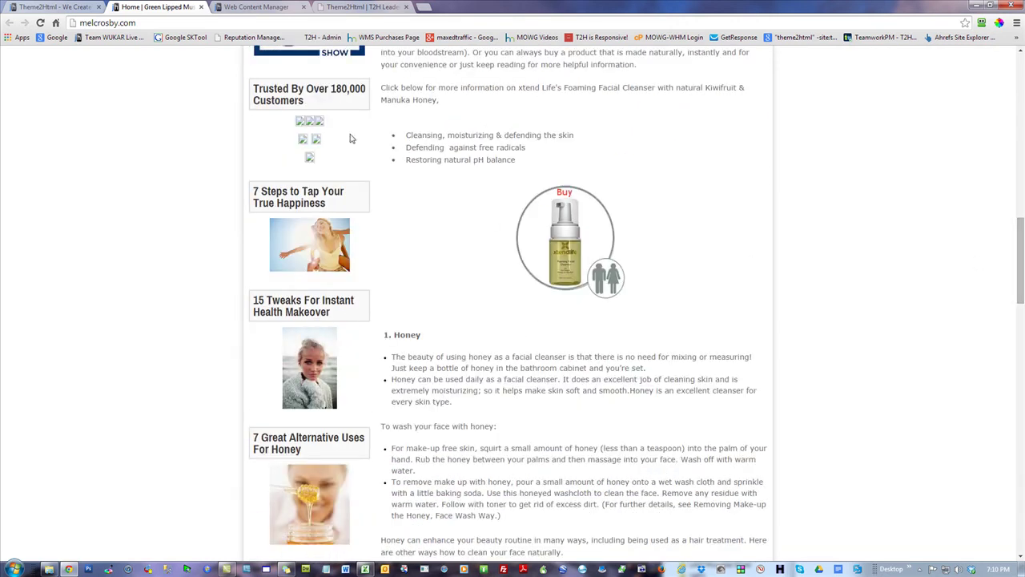
pyautogui.moveTo(1020, 246)
pyautogui.mouseDown()
pyautogui.moveTo(1021, 409)
pyautogui.moveTo(1011, 241)
pyautogui.mouseUp()
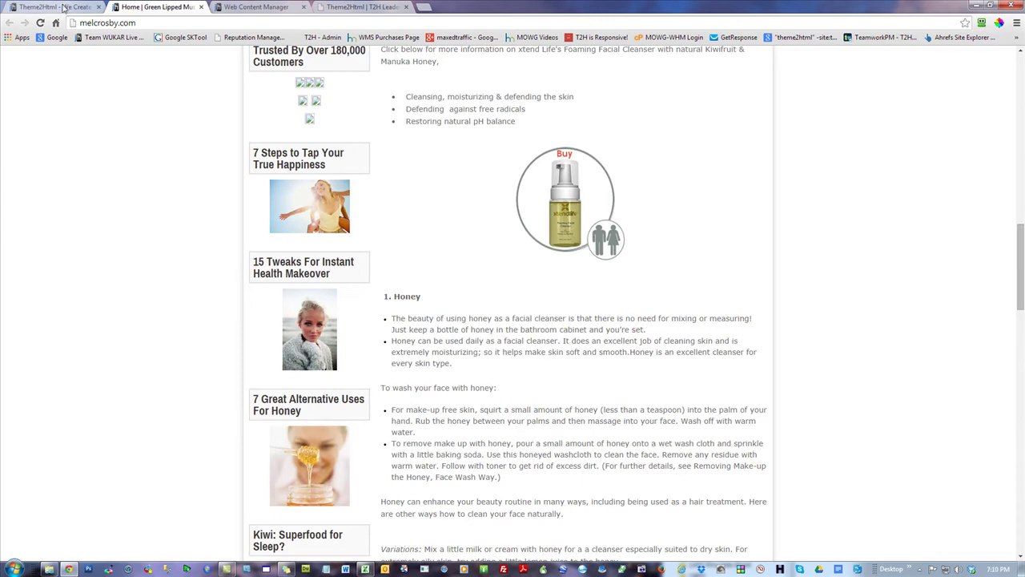
pyautogui.click(64, 9)
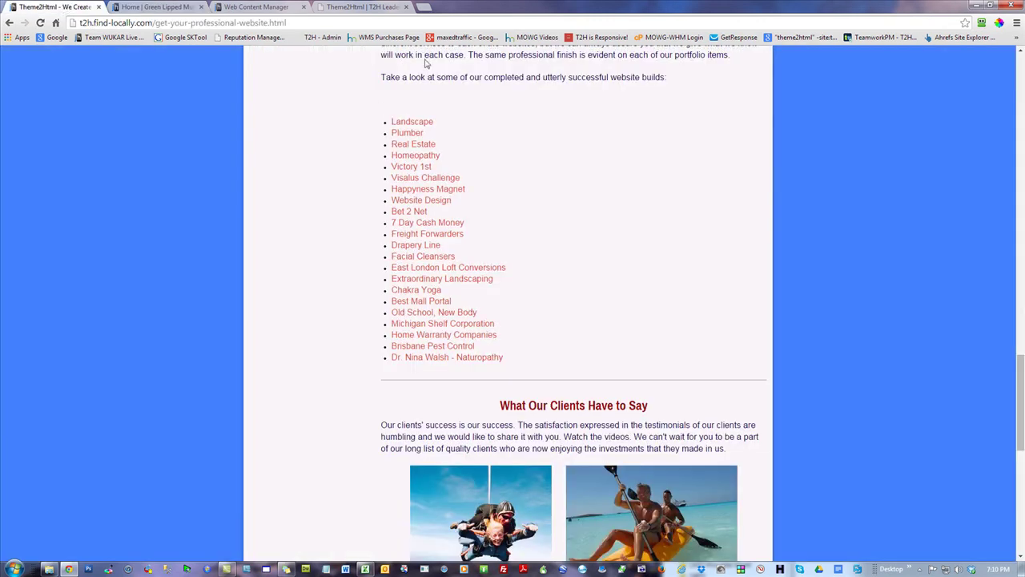
# - Load theme2html.com in a new tab and open the Cool Landing Page! example from Themes
pyautogui.click(424, 8)
pyautogui.write('the')
pyautogui.press('Return')
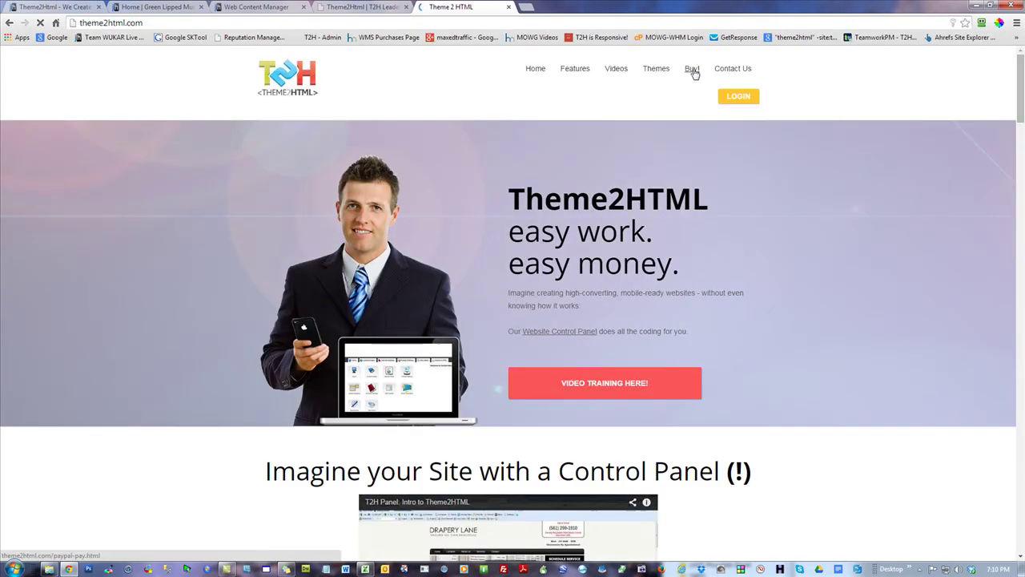
pyautogui.moveTo(659, 70)
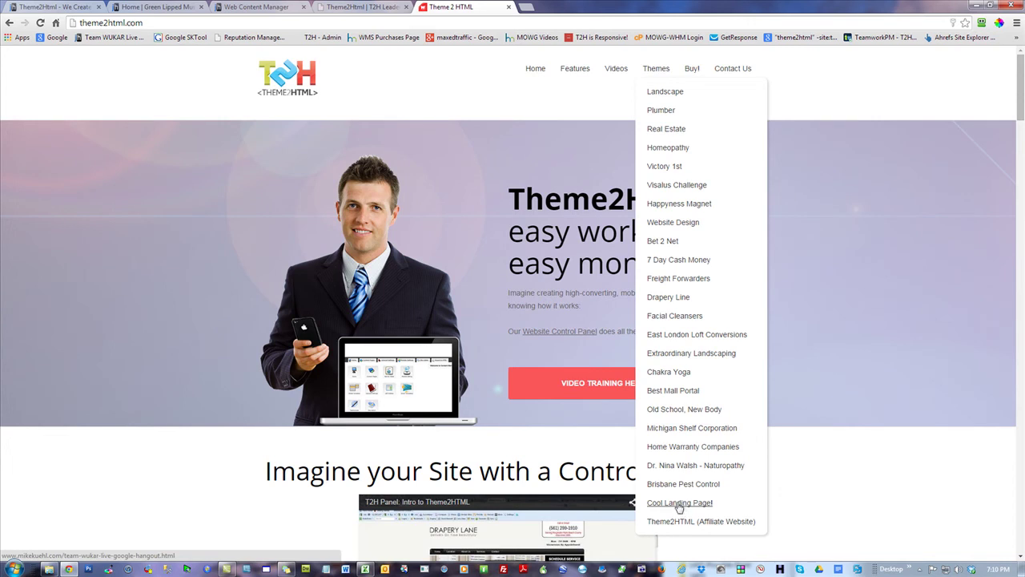
pyautogui.click(679, 503)
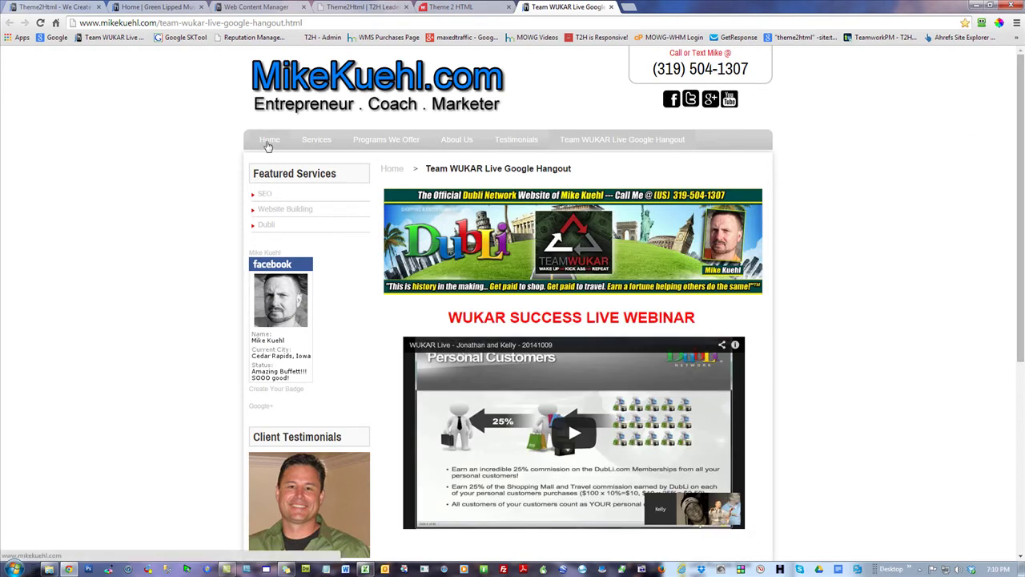
pyautogui.click(268, 141)
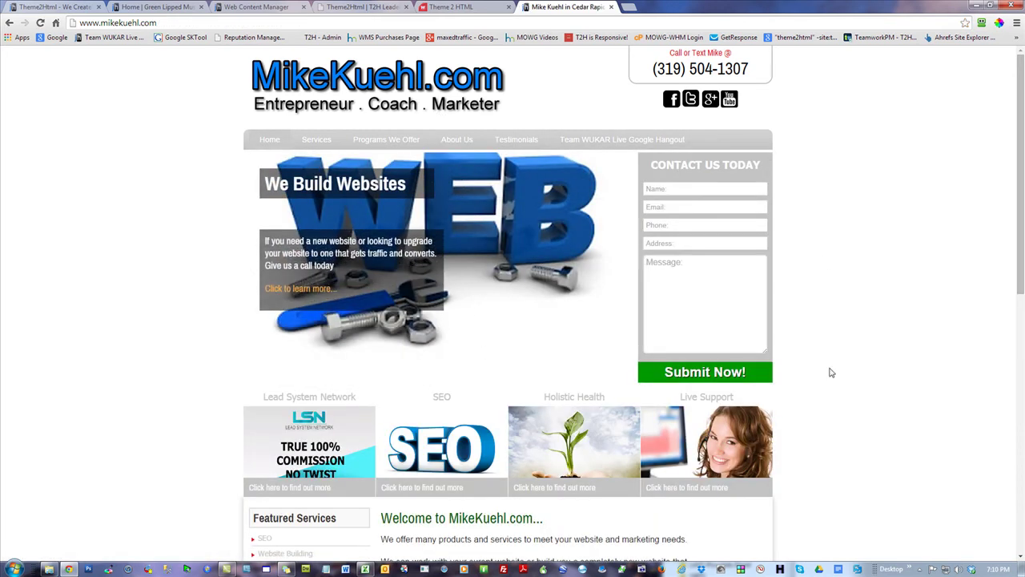
pyautogui.click(10, 23)
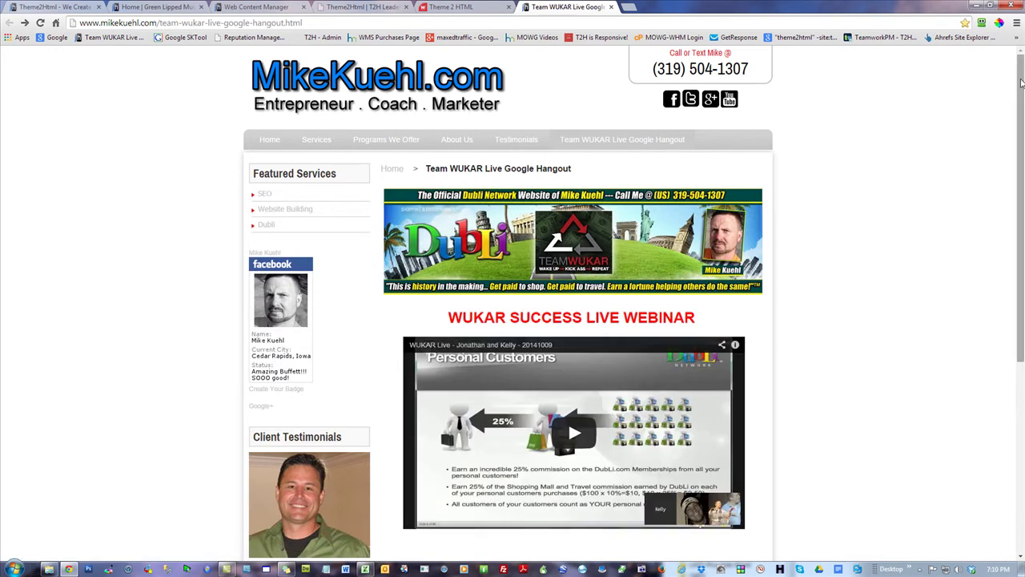
pyautogui.scroll(-1, 513, 304)
pyautogui.scroll(-3, 512, 304)
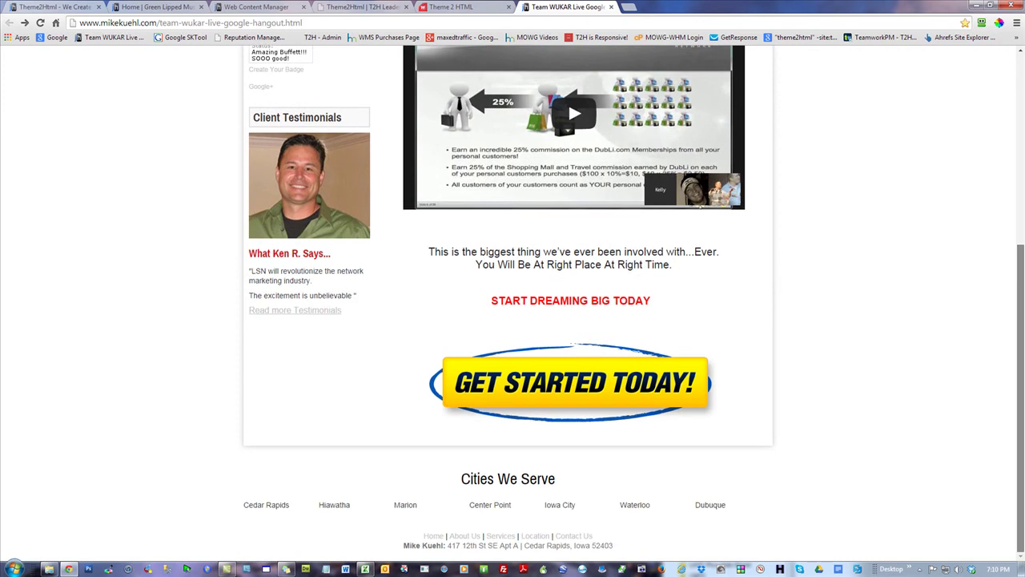
pyautogui.scroll(4, 513, 304)
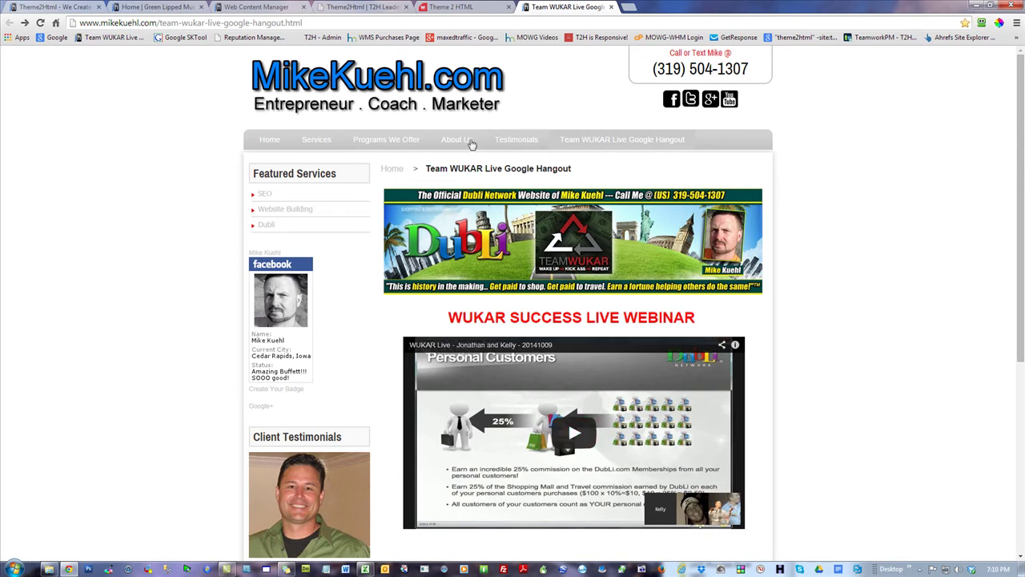
pyautogui.moveTo(375, 139)
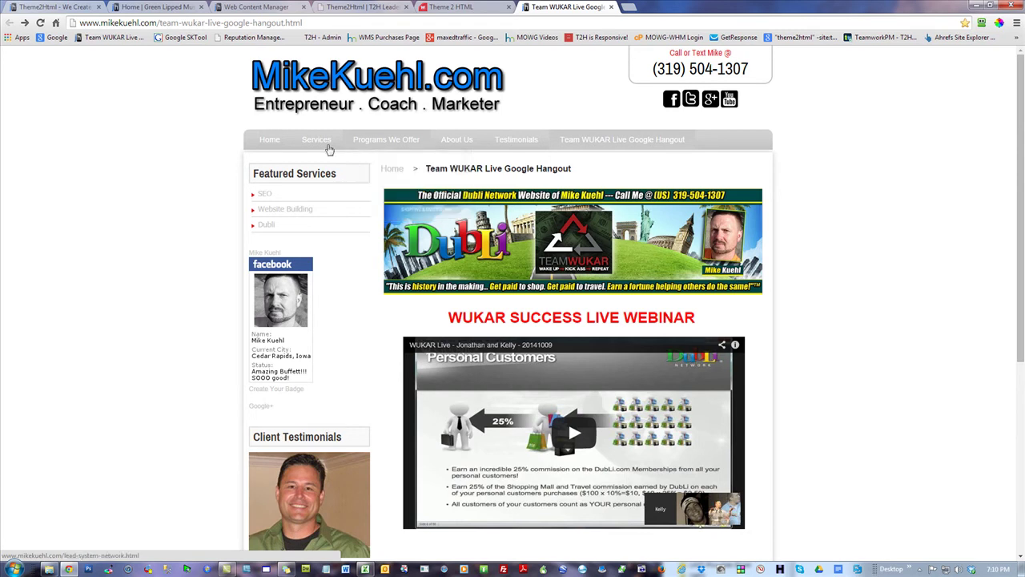
pyautogui.scroll(-4, 953, 301)
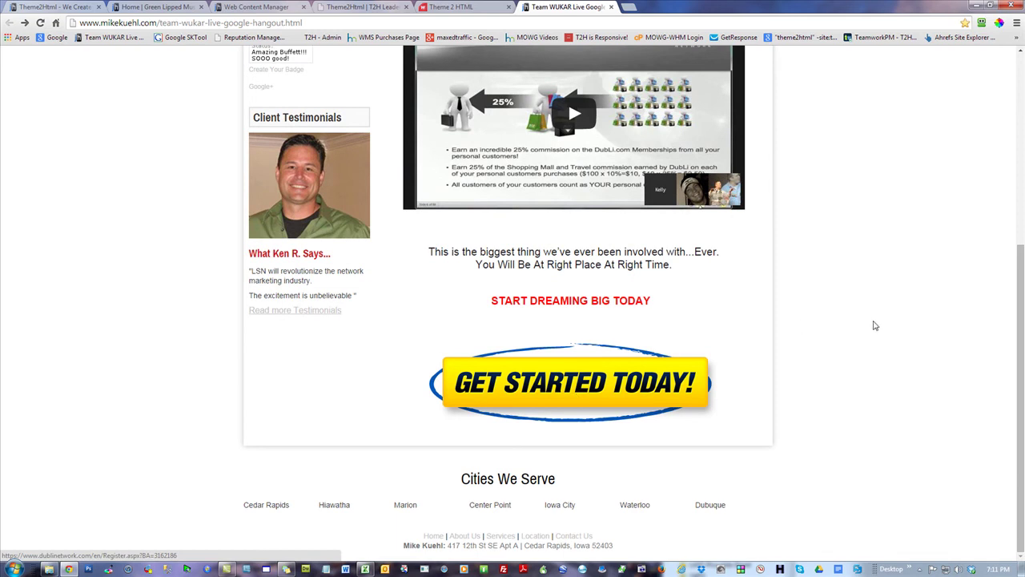
pyautogui.scroll(4, 866, 320)
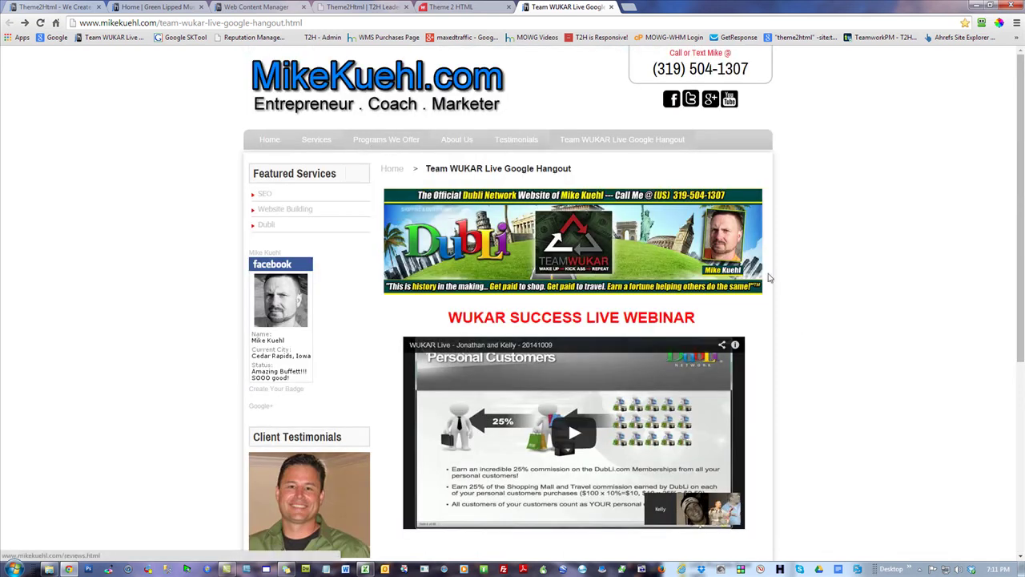
pyautogui.scroll(-4, 837, 304)
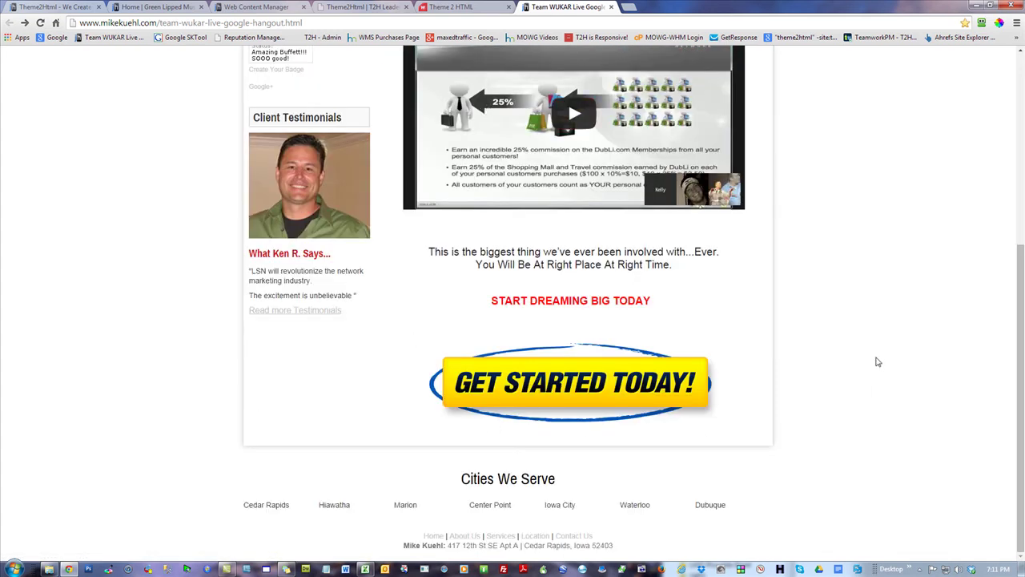
pyautogui.scroll(4, 873, 359)
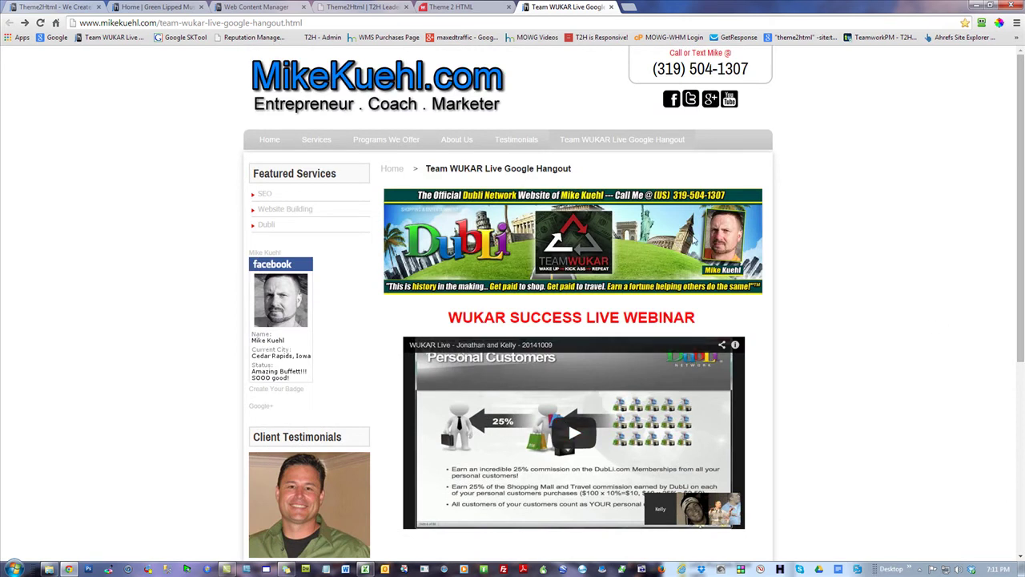
pyautogui.scroll(-2, 906, 373)
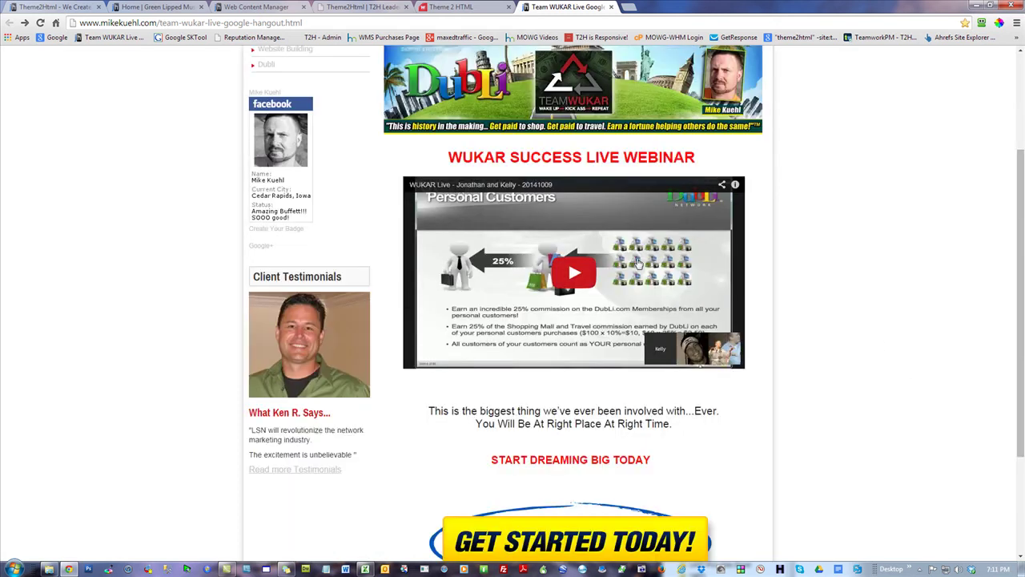
pyautogui.scroll(-2, 897, 345)
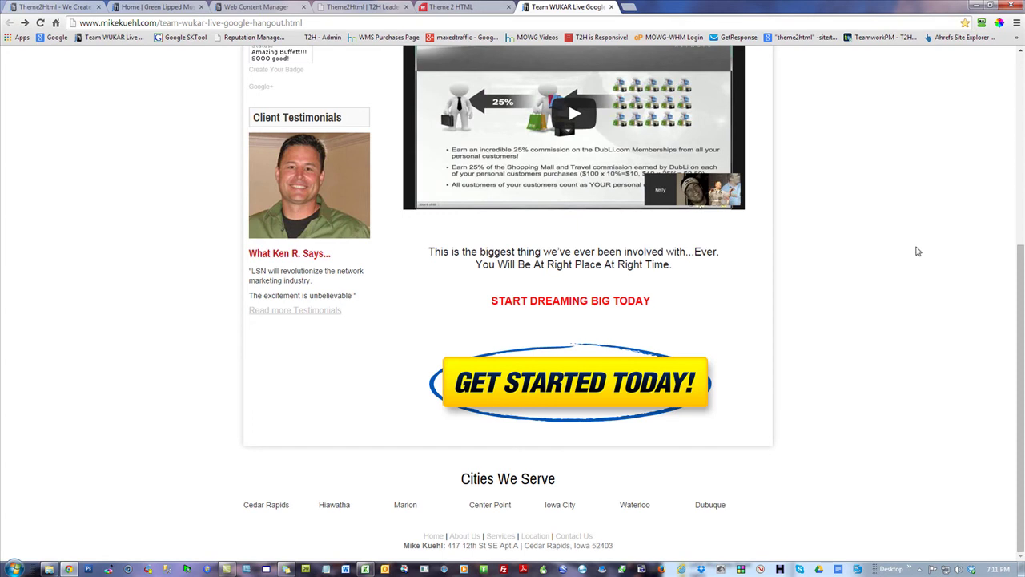
pyautogui.scroll(4, 917, 257)
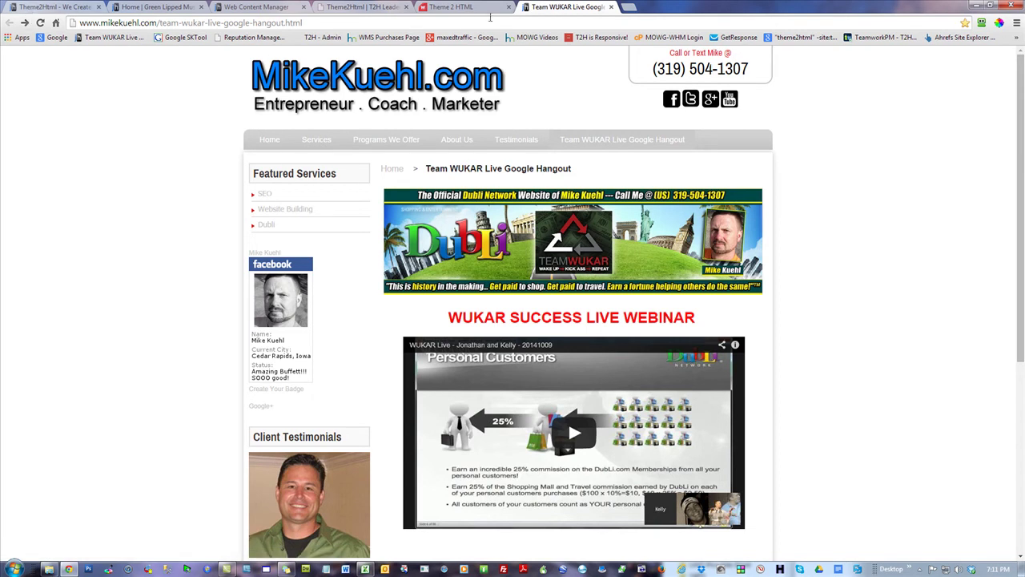
# - Close the Team WUKAR tab and open the Professional T2H Website page for editing
pyautogui.click(610, 7)
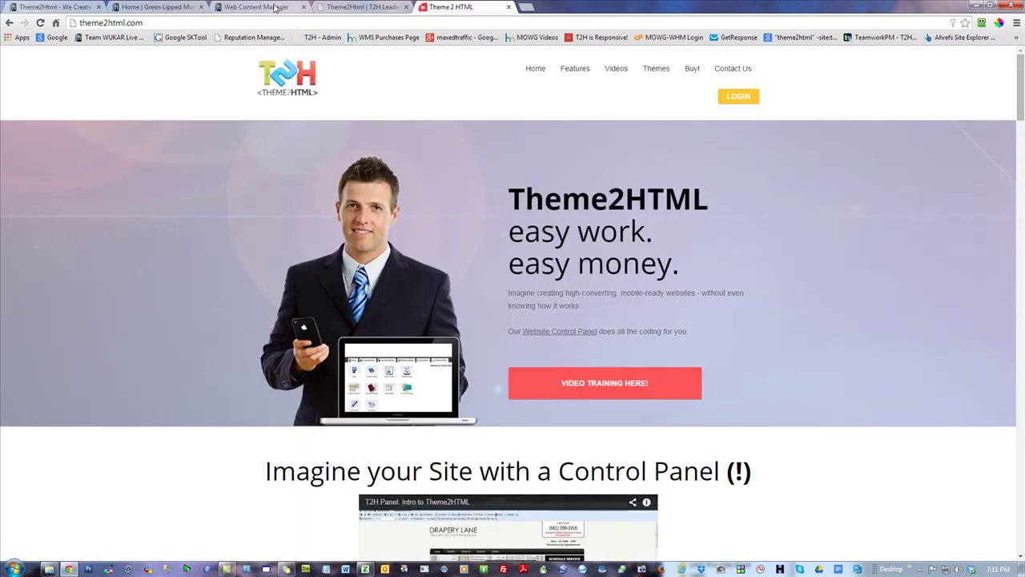
pyautogui.click(355, 9)
pyautogui.click(155, 8)
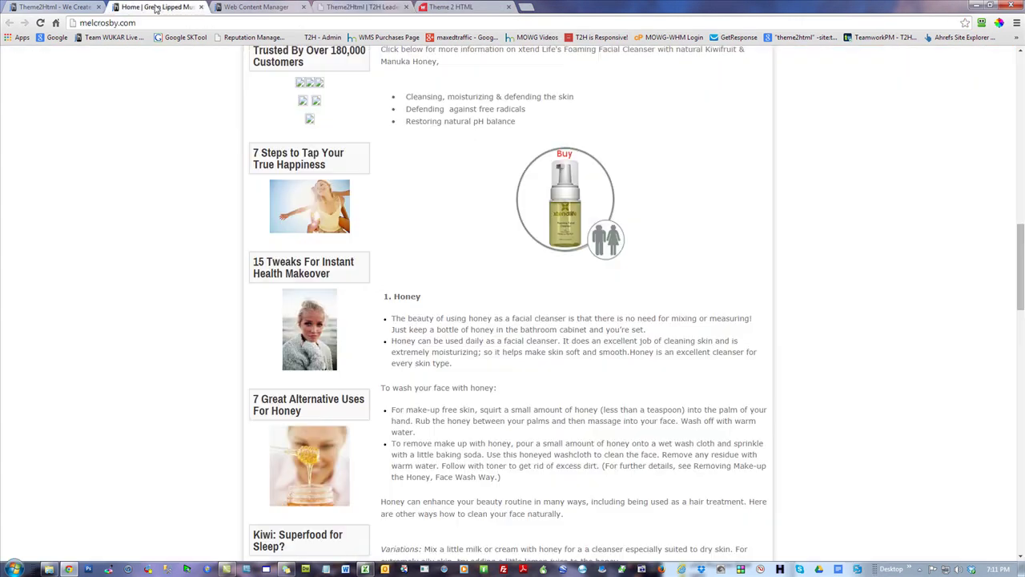
pyautogui.click(290, 7)
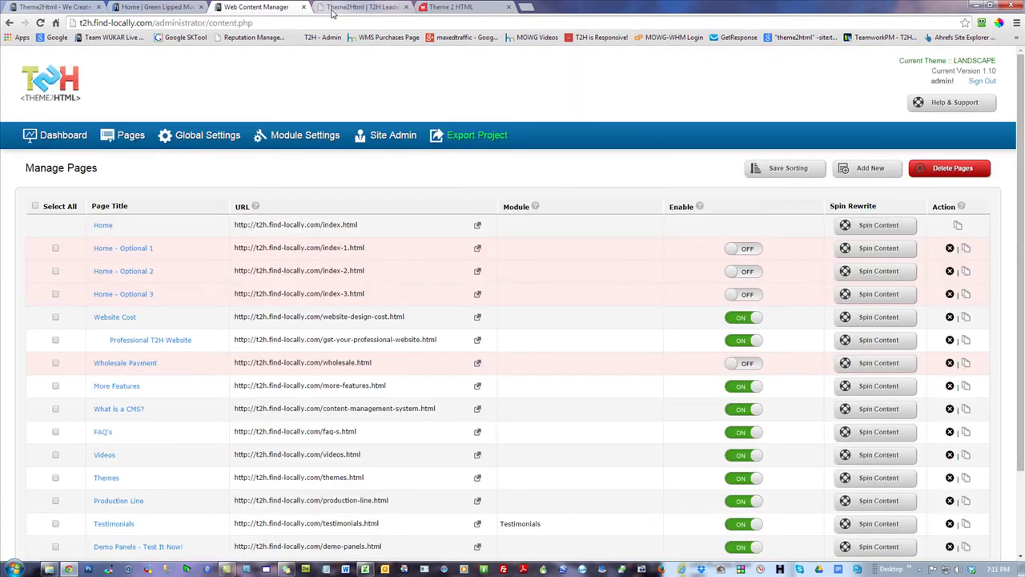
pyautogui.click(176, 343)
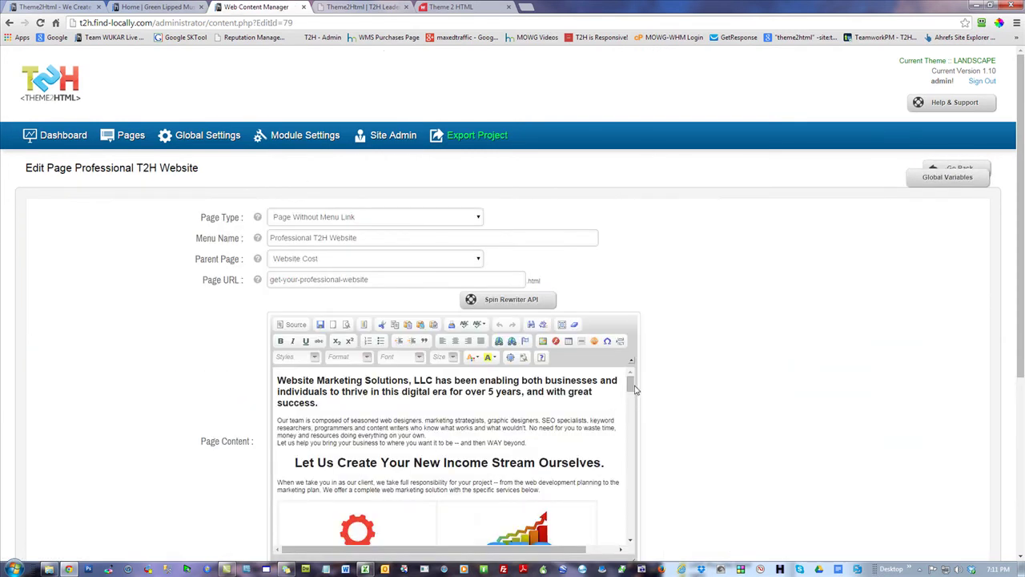
# - In Source view, duplicate the last client list item below itself
pyautogui.moveTo(632, 388); pyautogui.dragTo(635, 501)
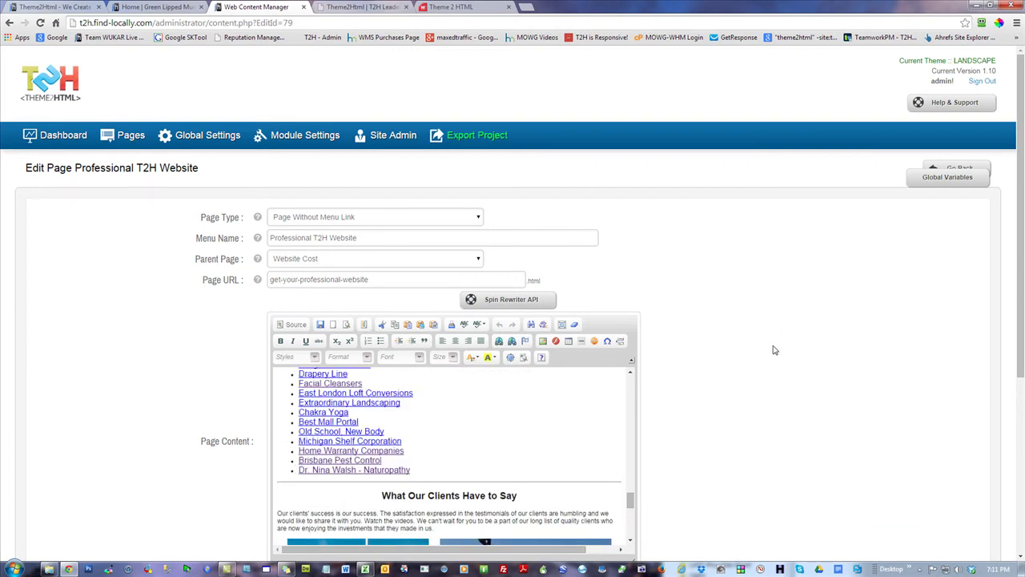
pyautogui.scroll(-2, 774, 350)
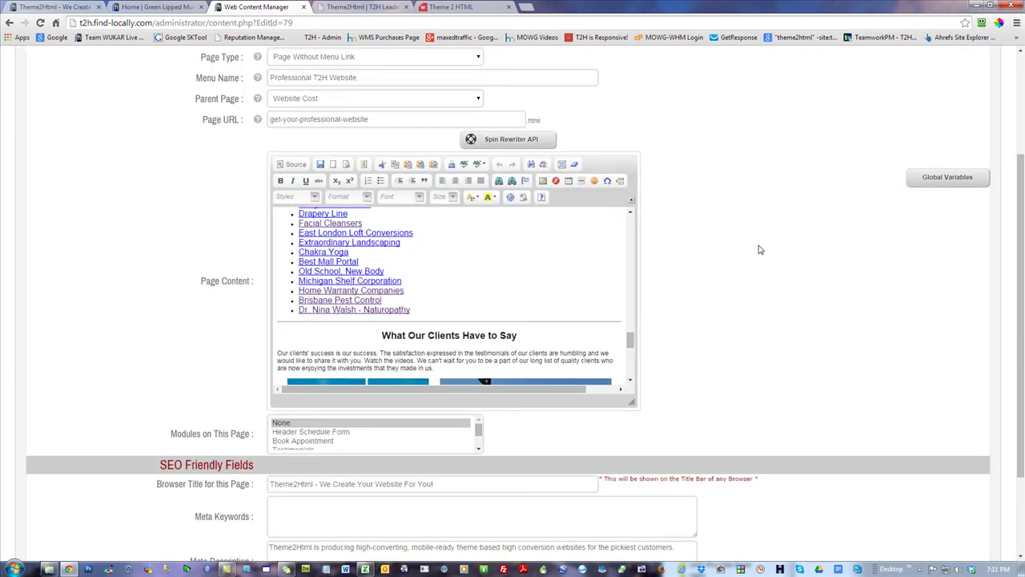
pyautogui.click(291, 165)
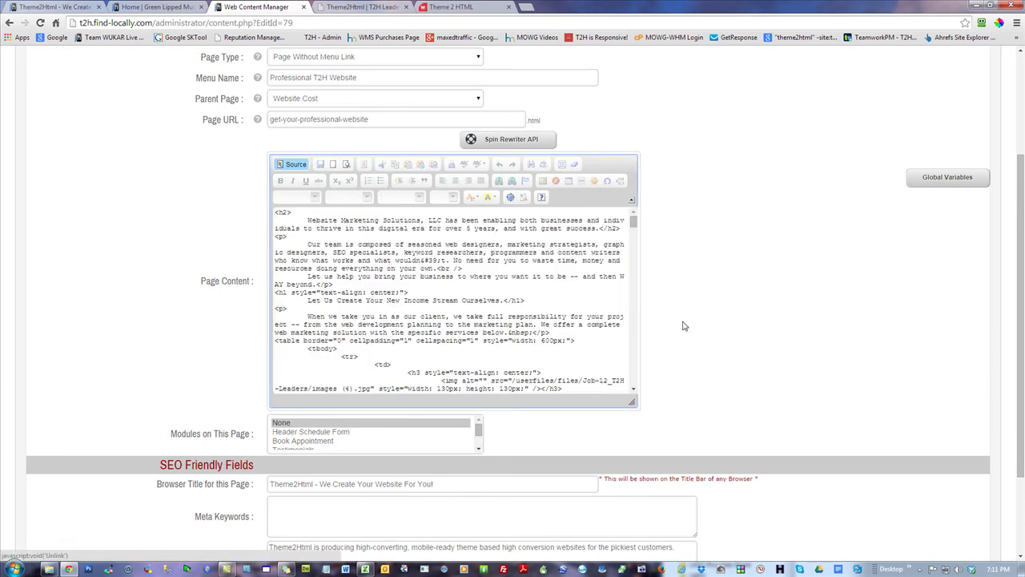
pyautogui.moveTo(635, 221); pyautogui.dragTo(647, 356)
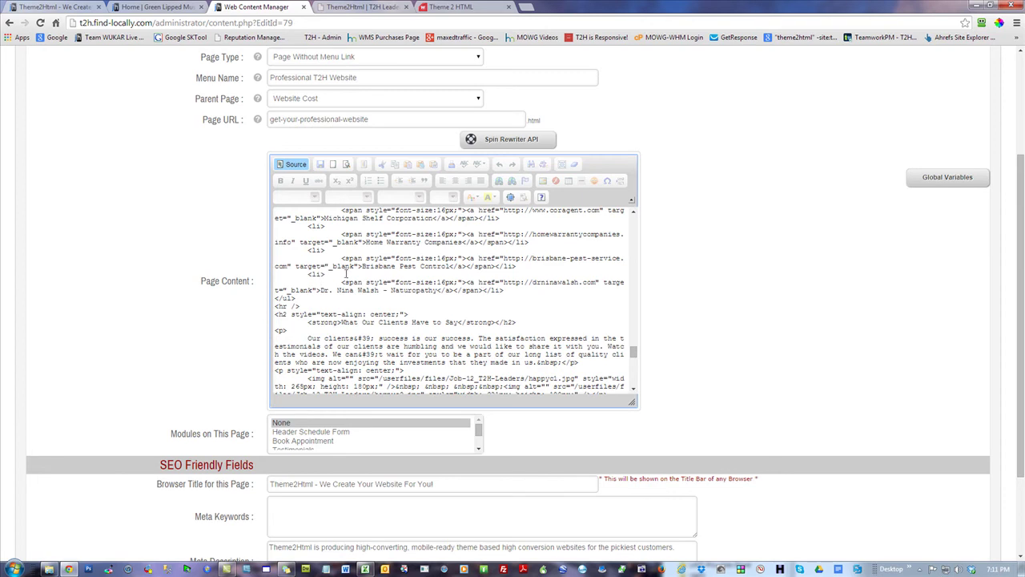
pyautogui.moveTo(307, 274); pyautogui.dragTo(505, 291)
pyautogui.hotkey('ctrl', 'c')
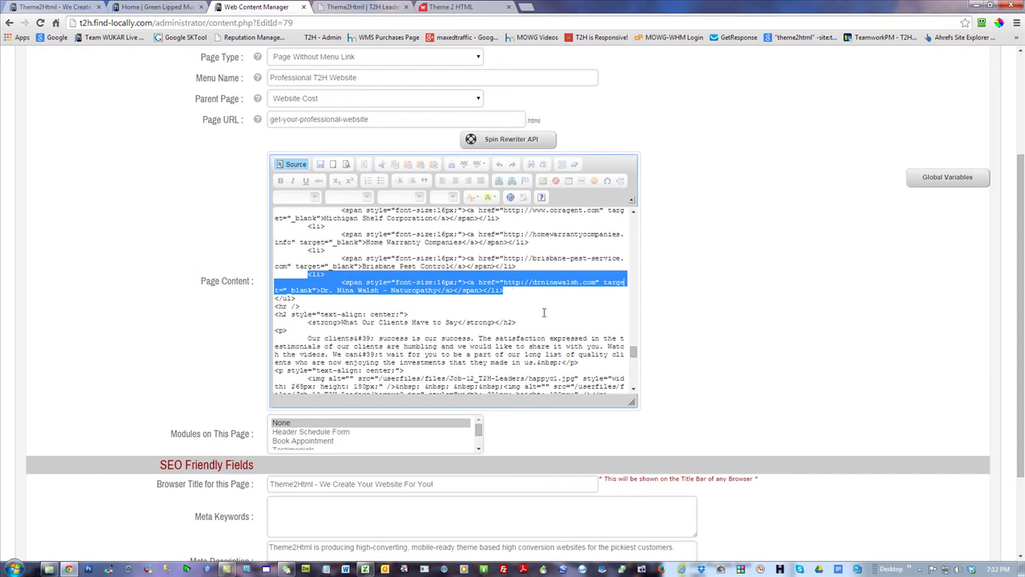
pyautogui.click(517, 292)
pyautogui.press('Return')
pyautogui.hotkey('ctrl', 'v')
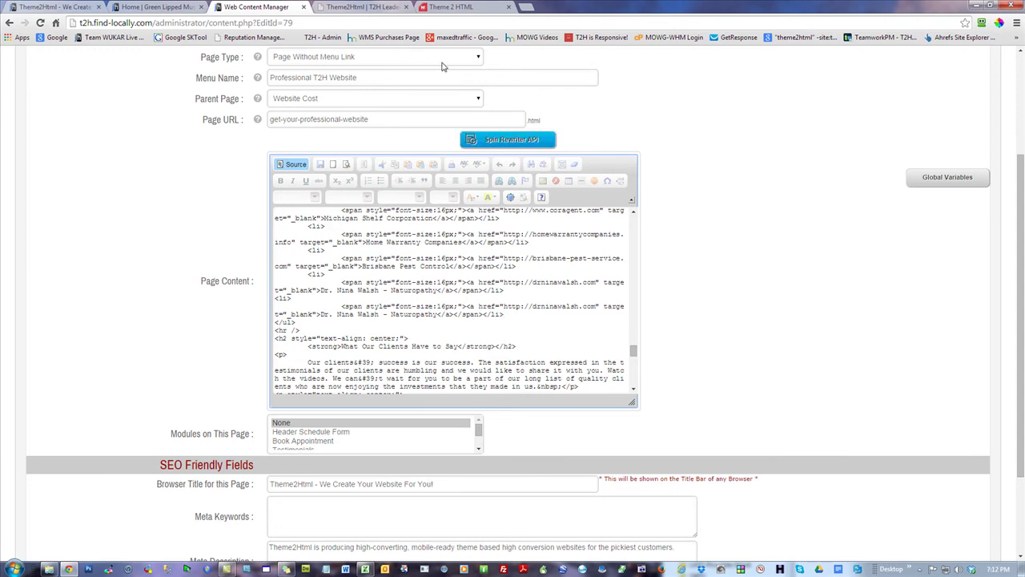
# - Copy the Team WUKAR page address from the Cool Landing Page! example
pyautogui.click(448, 6)
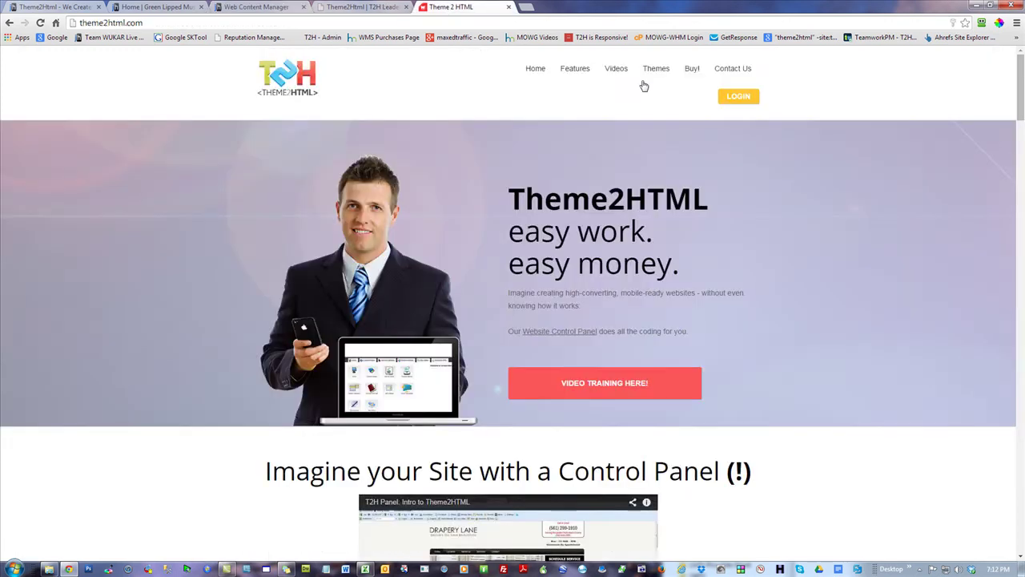
pyautogui.moveTo(657, 75)
pyautogui.click(689, 502)
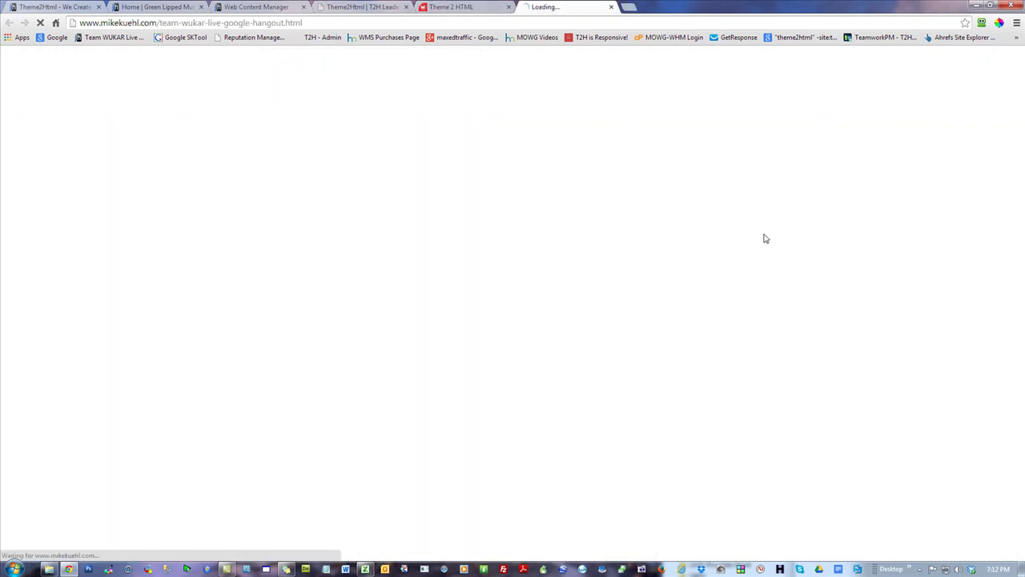
pyautogui.click(237, 24)
pyautogui.hotkey('ctrl', 'c')
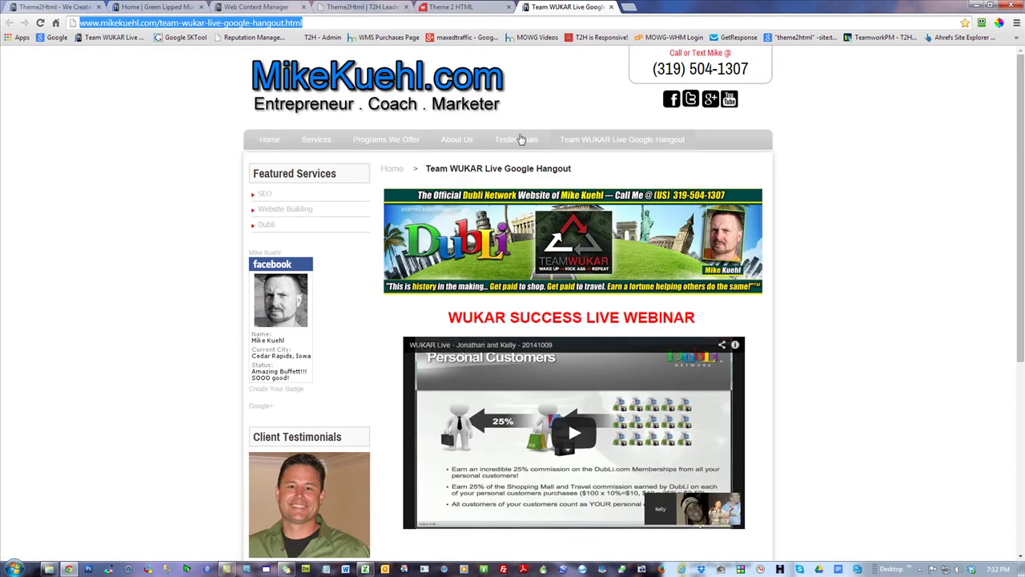
pyautogui.click(464, 7)
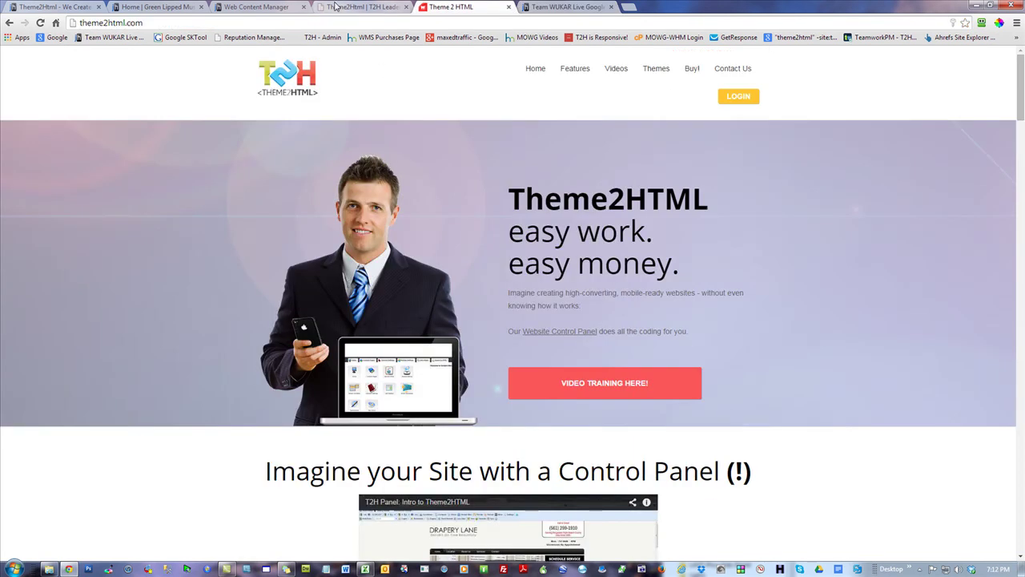
pyautogui.click(337, 6)
pyautogui.click(229, 6)
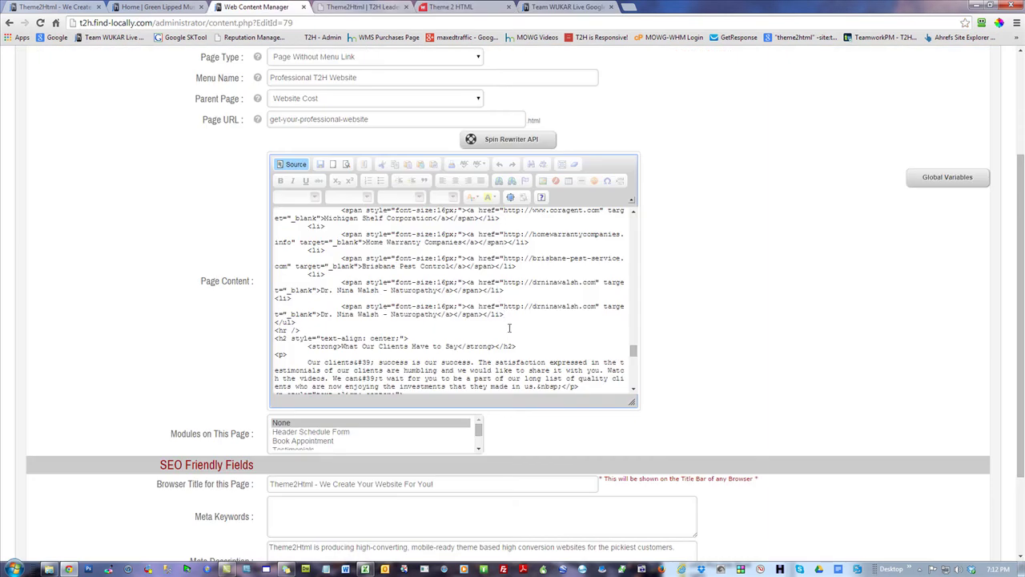
# - Point the copied item at the Team WUKAR URL and retitle it 'Team WUKAR Live Google Hangout'
pyautogui.moveTo(596, 307); pyautogui.dragTo(507, 310)
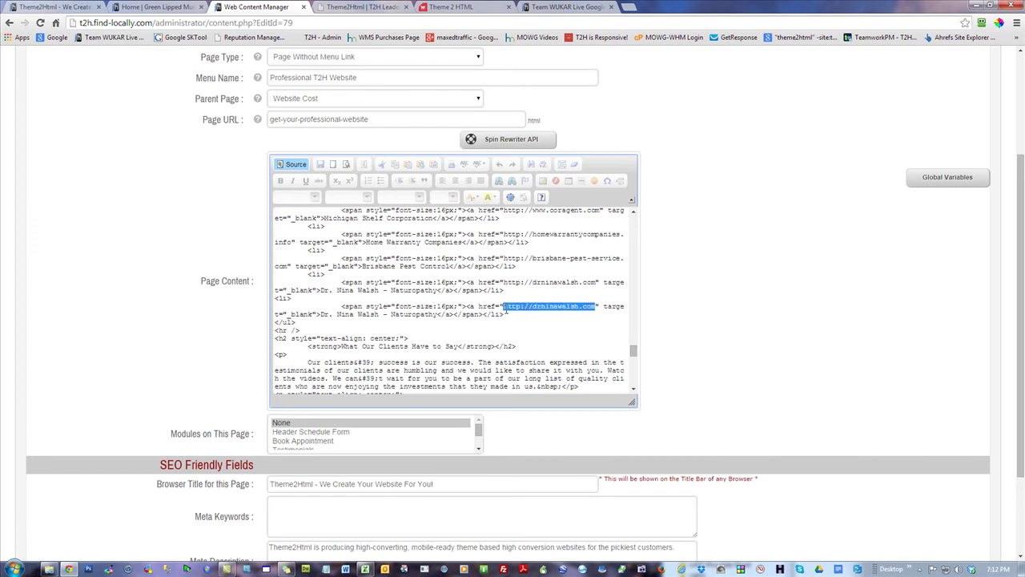
pyautogui.hotkey('ctrl', 'v')
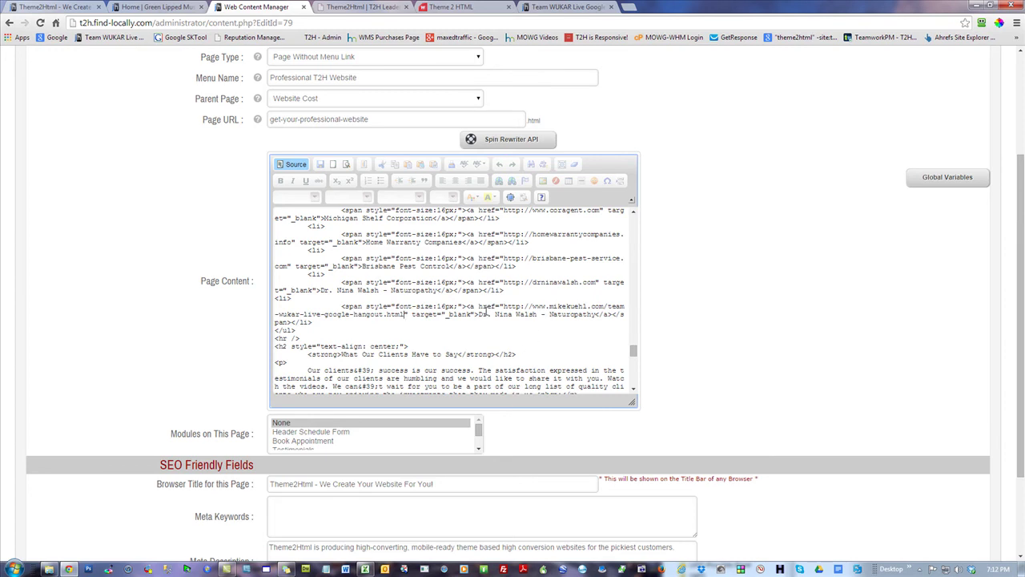
pyautogui.moveTo(479, 315); pyautogui.dragTo(598, 318)
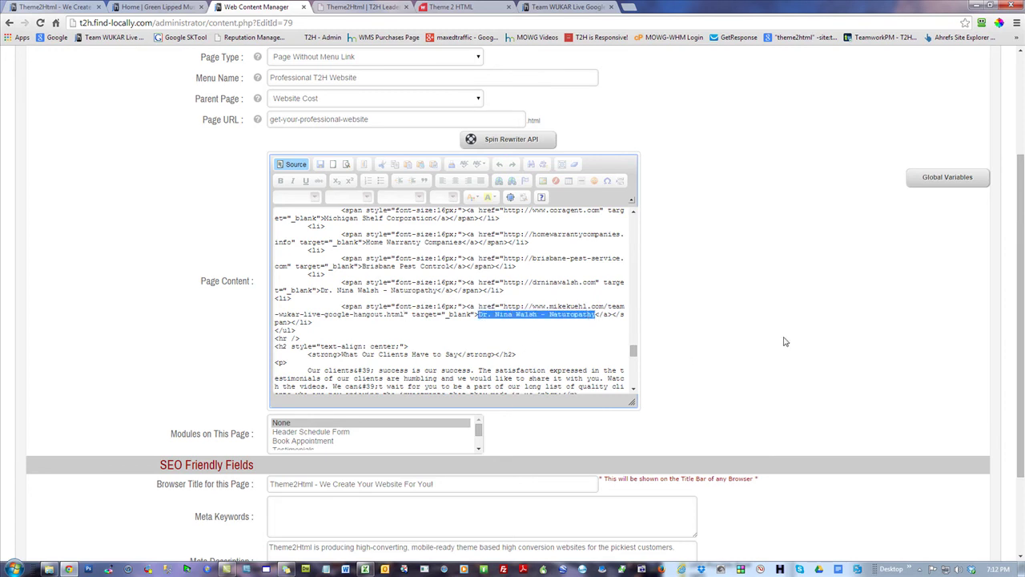
pyautogui.write('Team W')
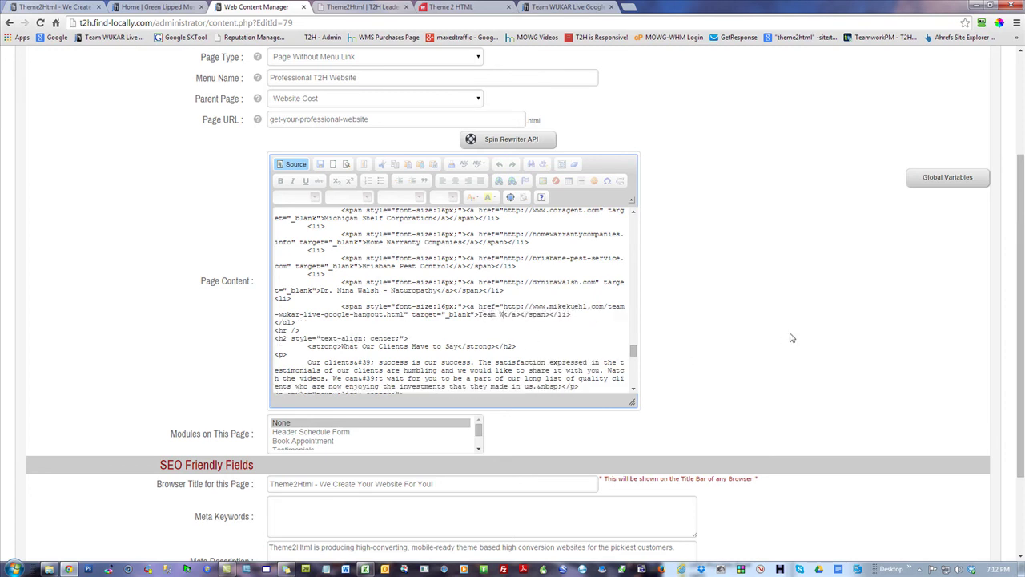
pyautogui.write('UKAR Live Google Hangou')
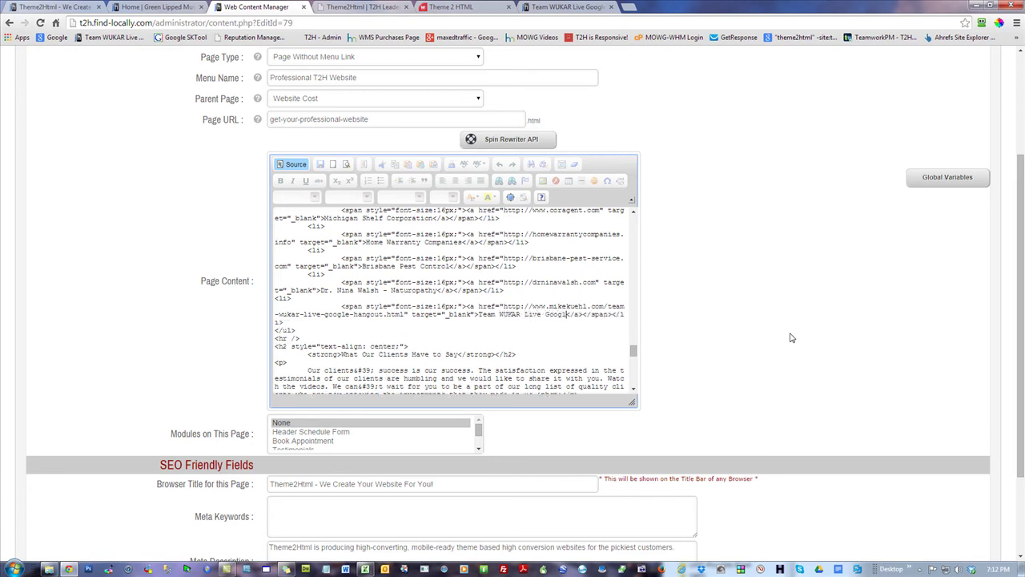
pyautogui.write('t')
# - Return to the formatted view and save the page with Update & Reload
pyautogui.click(292, 163)
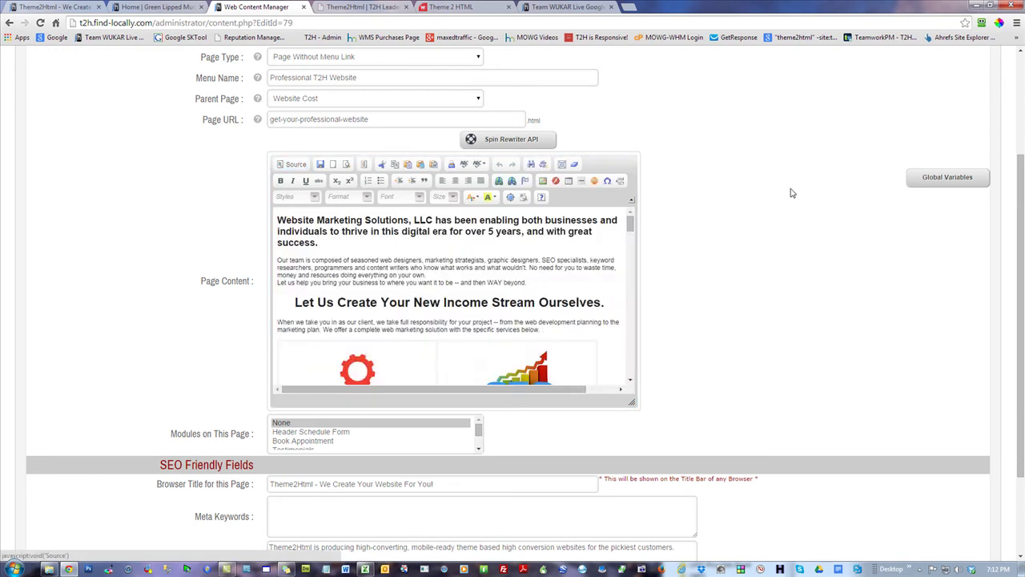
pyautogui.moveTo(632, 228); pyautogui.dragTo(643, 348)
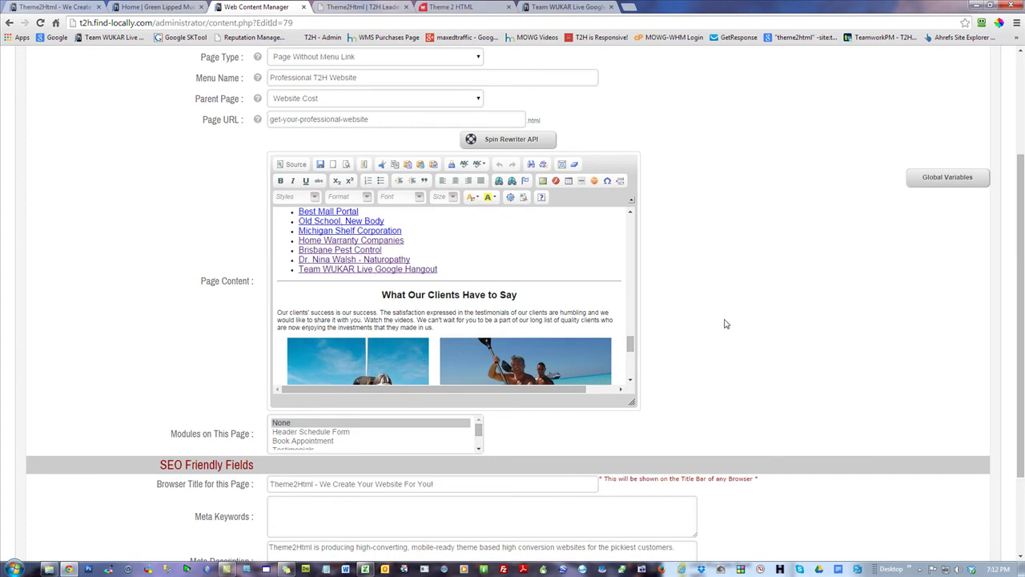
pyautogui.scroll(-3, 721, 324)
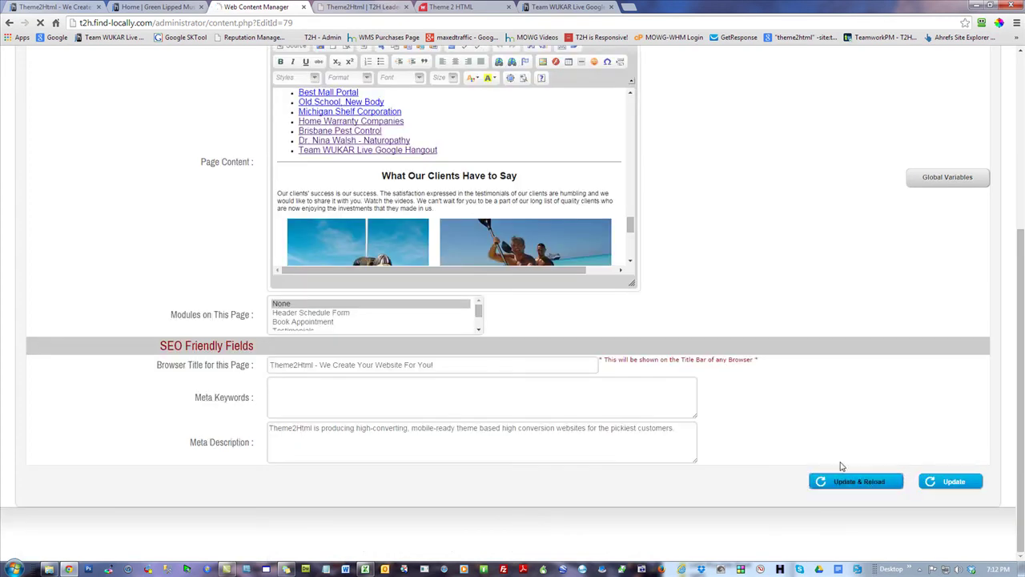
pyautogui.click(866, 485)
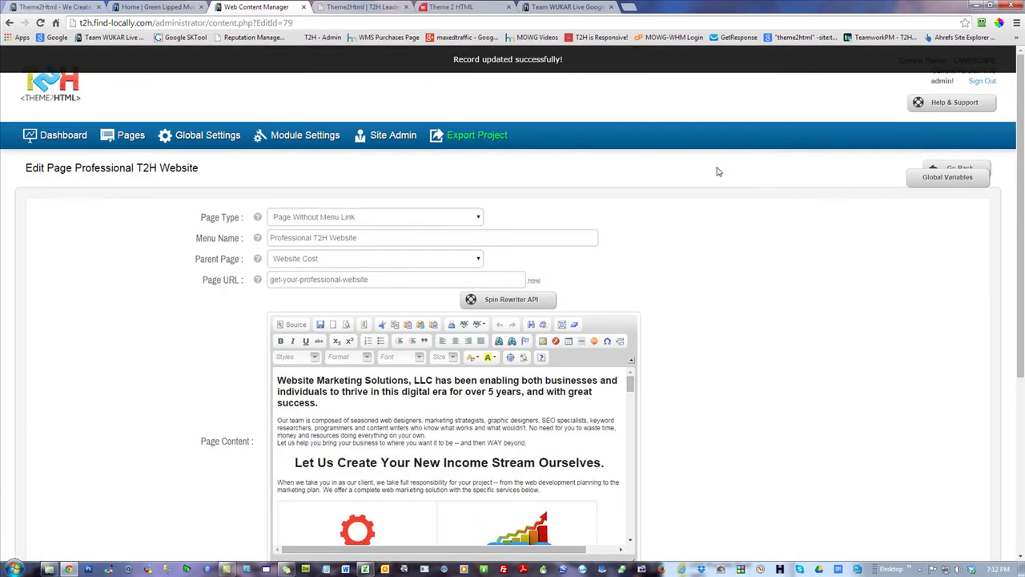
# - Close the honey skincare, extra Theme2HTML and preview tabs
pyautogui.click(153, 7)
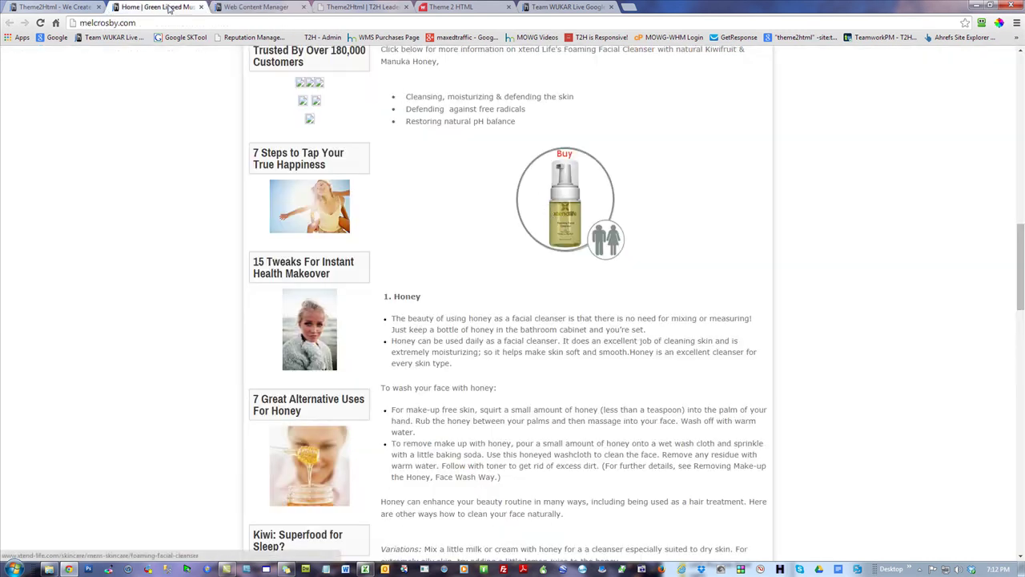
pyautogui.click(201, 6)
pyautogui.click(268, 7)
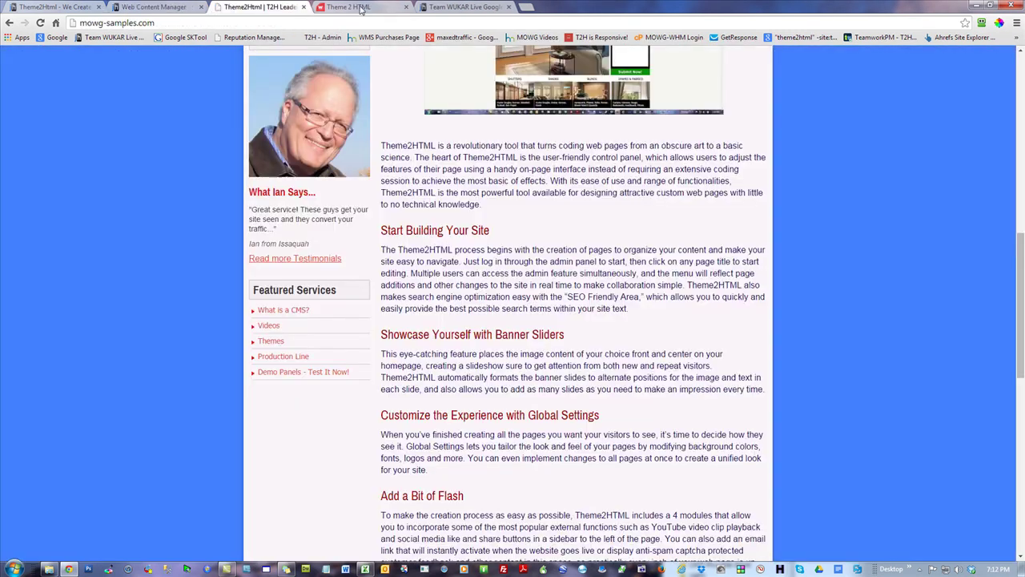
pyautogui.click(319, 7)
pyautogui.click(407, 8)
pyautogui.click(406, 8)
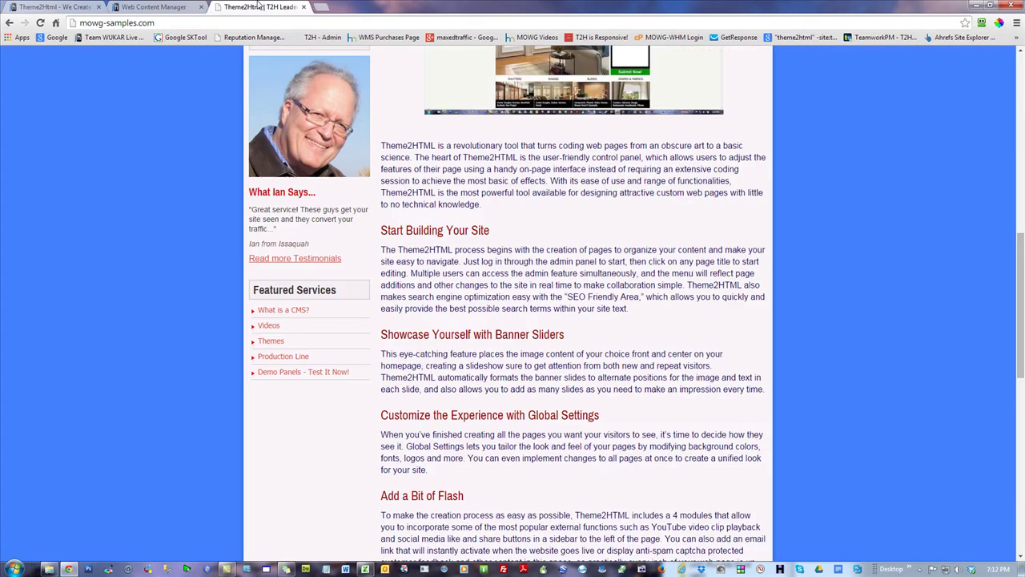
# - Reload the live Theme2Html page, open the new Team WUKAR link, then close it
pyautogui.click(52, 8)
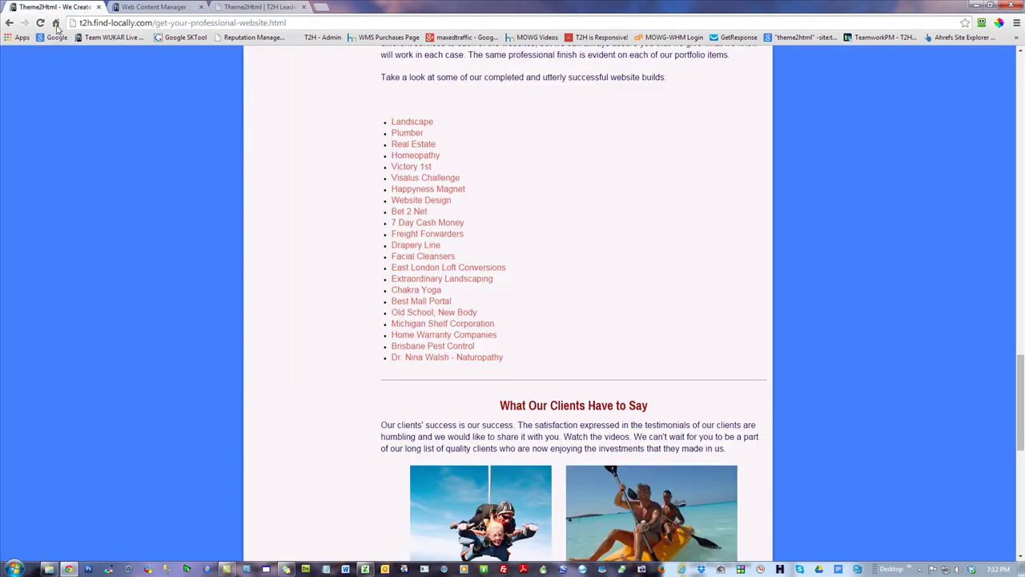
pyautogui.click(41, 23)
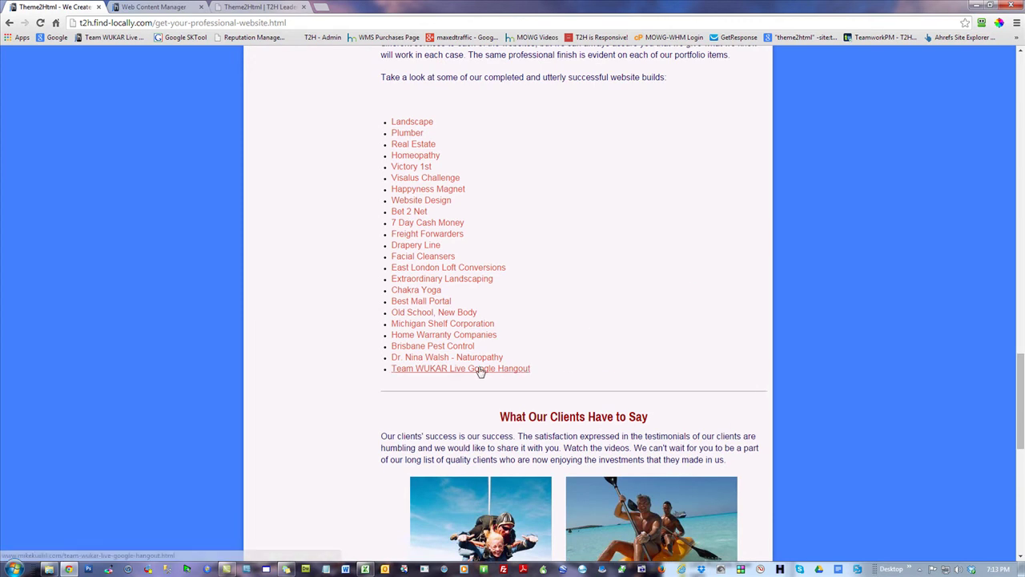
pyautogui.click(478, 367)
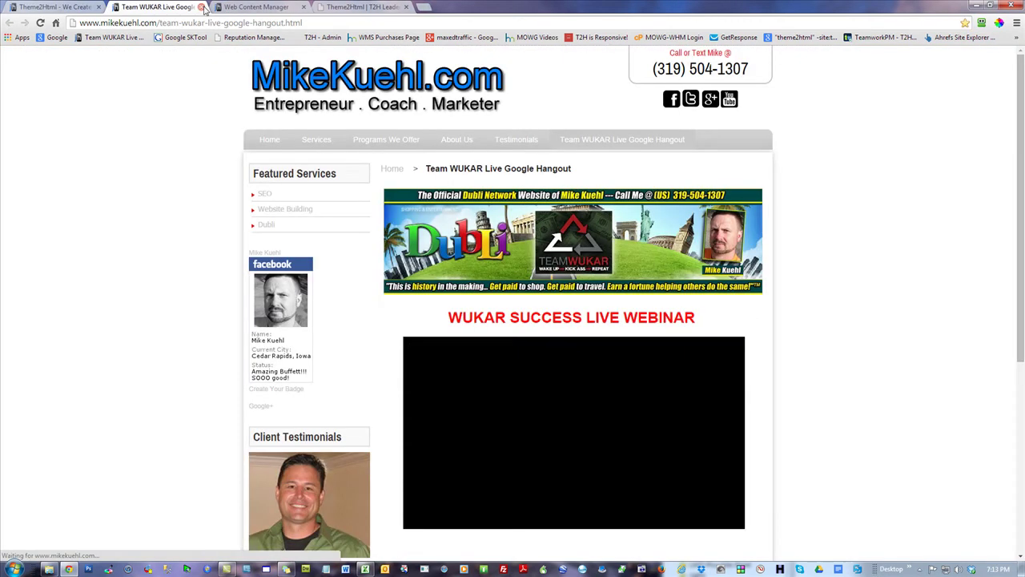
pyautogui.click(201, 7)
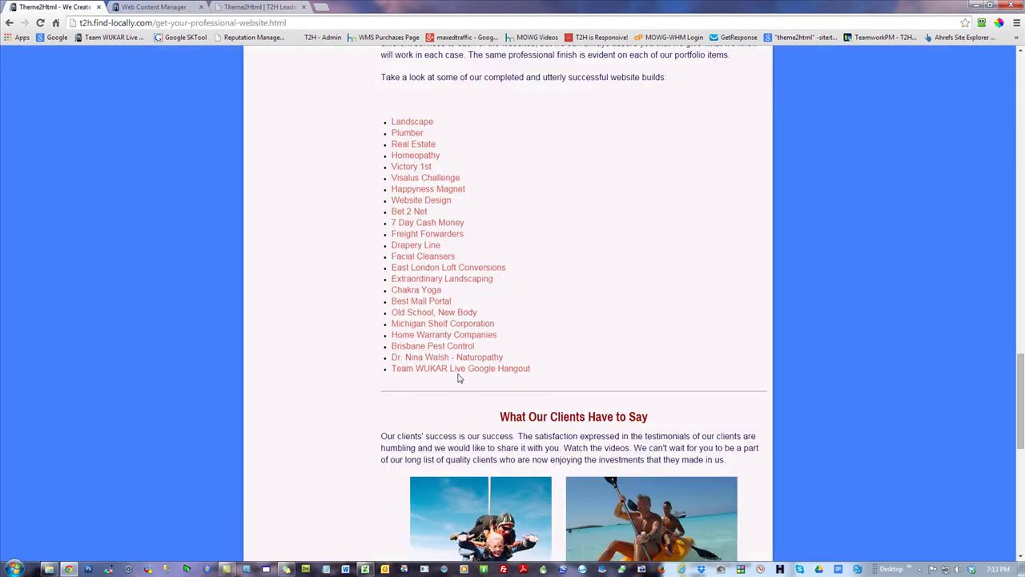
# - Scroll to the pricing block and highlight the PayPal placeholder paragraph and the $4,495 price
pyautogui.scroll(-6, 958, 297)
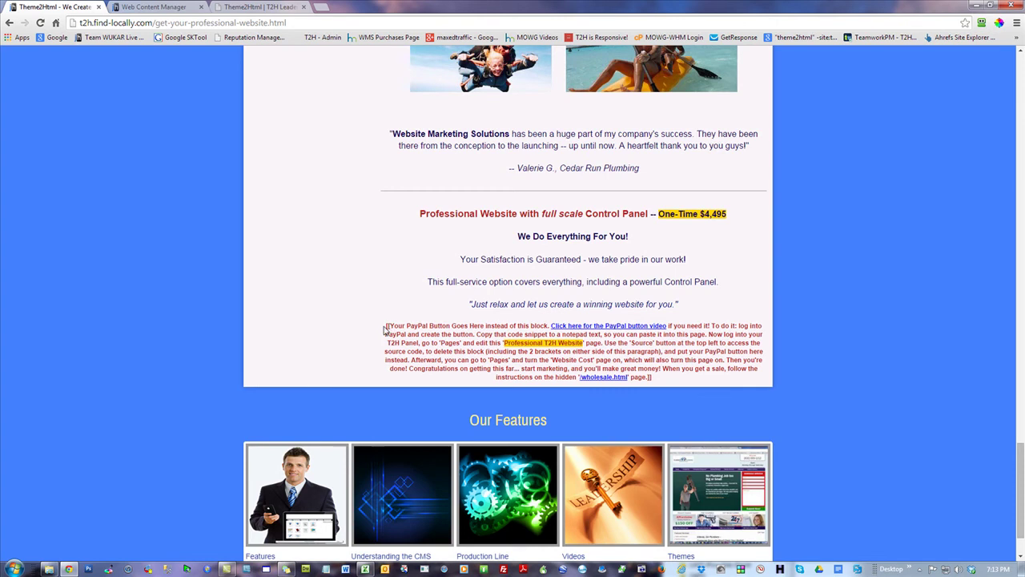
pyautogui.moveTo(387, 326); pyautogui.dragTo(660, 377)
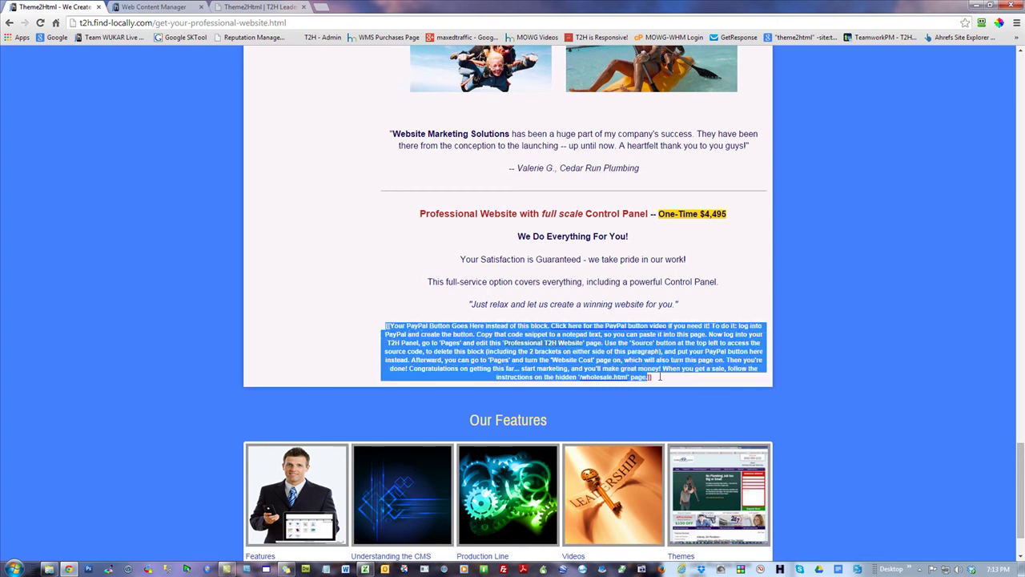
pyautogui.click(938, 299)
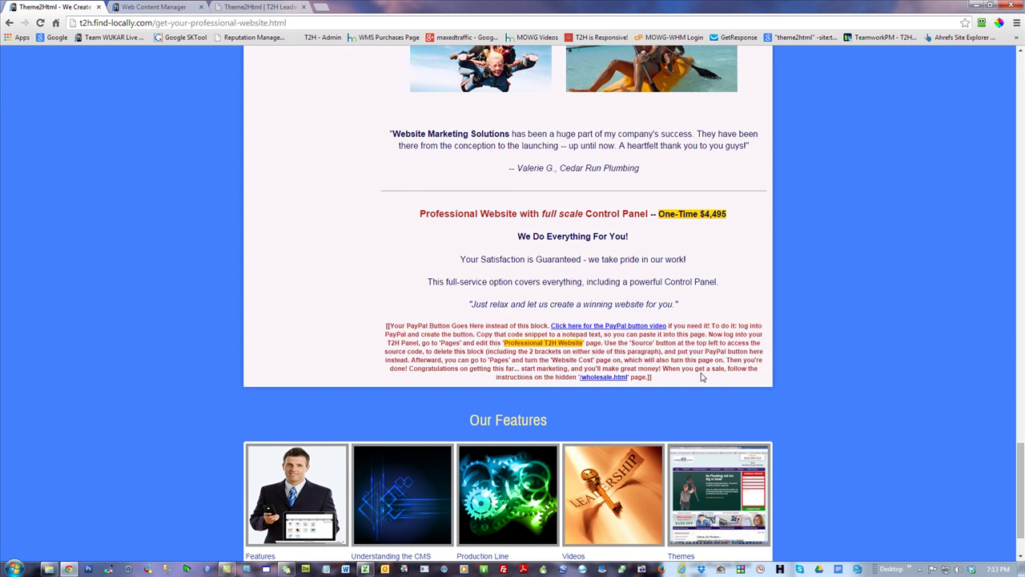
pyautogui.moveTo(697, 376); pyautogui.dragTo(373, 326)
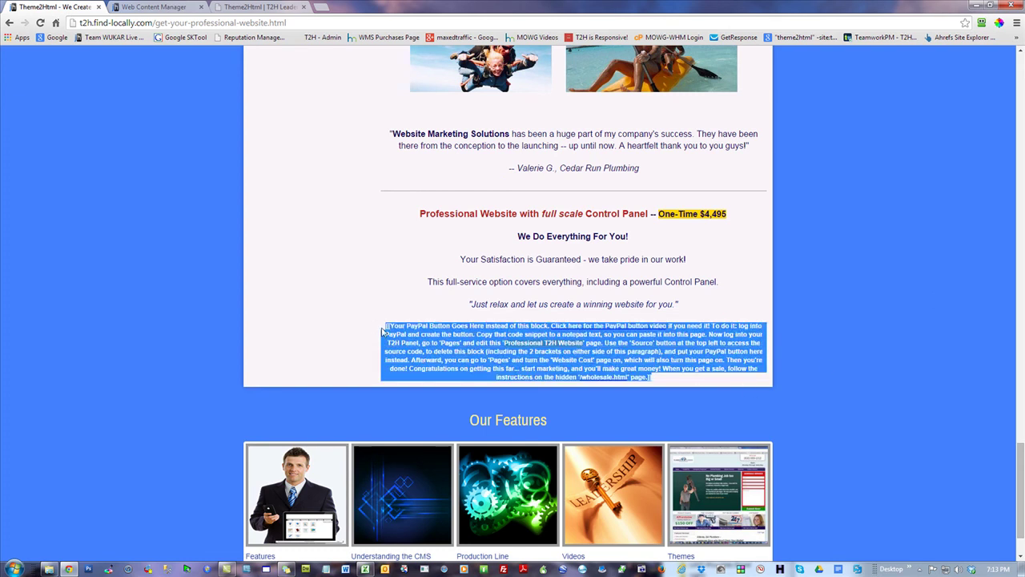
pyautogui.click(855, 245)
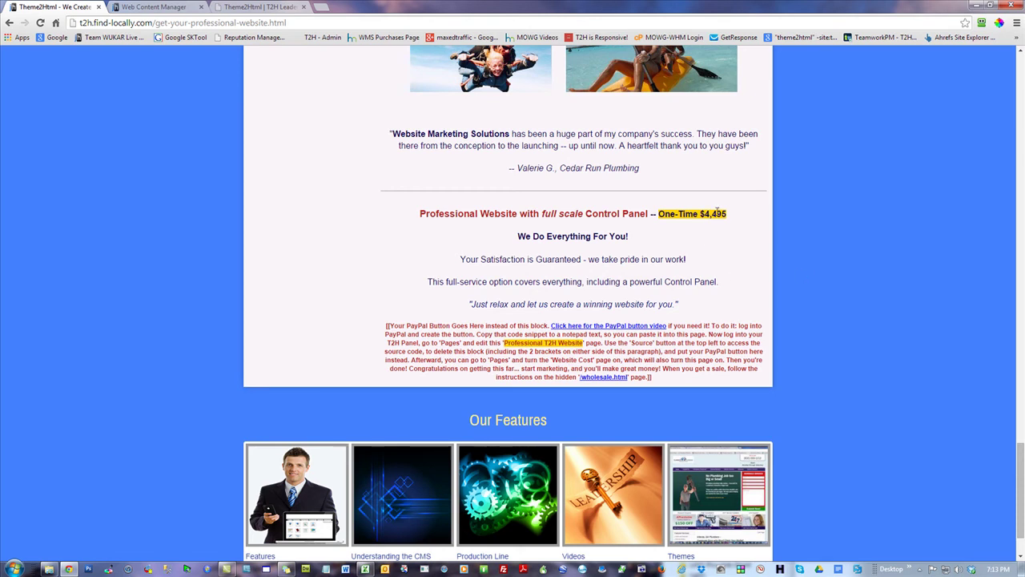
pyautogui.moveTo(725, 213); pyautogui.dragTo(703, 214)
# - Change the One-Time price from $4,495 to $2,495 in the page editor and click Update & Reload
pyautogui.click(811, 219)
pyautogui.click(156, 8)
pyautogui.moveTo(631, 383); pyautogui.dragTo(619, 514)
pyautogui.click(605, 498)
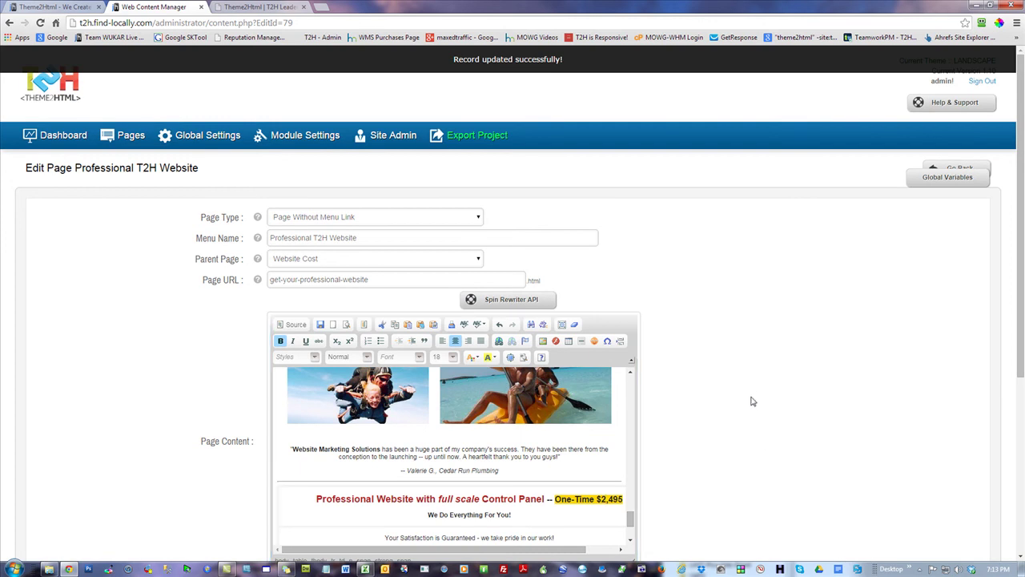
pyautogui.scroll(-2, 842, 350)
pyautogui.scroll(-2, 849, 367)
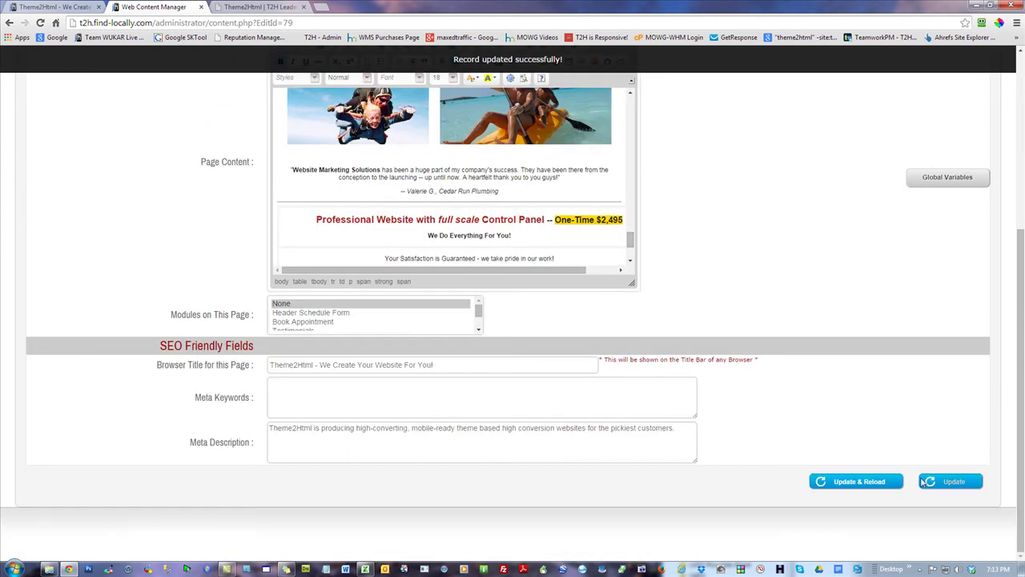
pyautogui.click(855, 481)
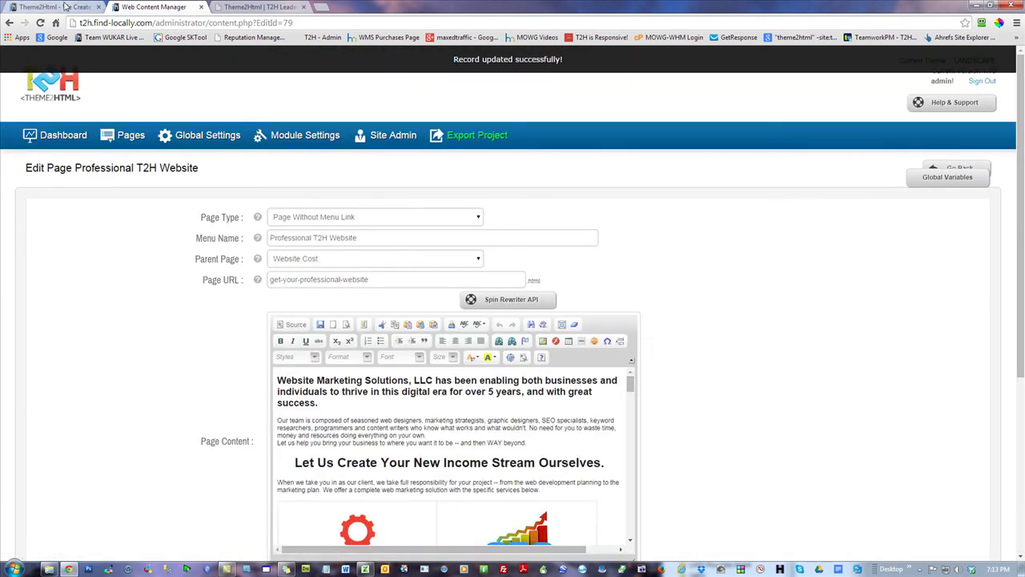
# - Reload the live page with F5 and check the new $2,495 price
pyautogui.click(65, 10)
pyautogui.press('F5')
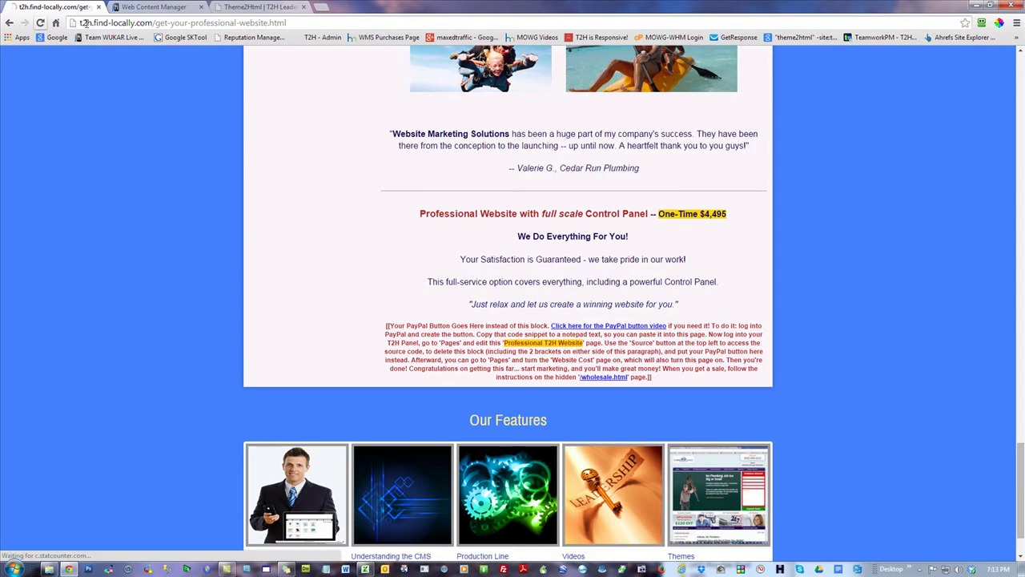
pyautogui.moveTo(728, 258); pyautogui.dragTo(698, 258)
pyautogui.click(865, 276)
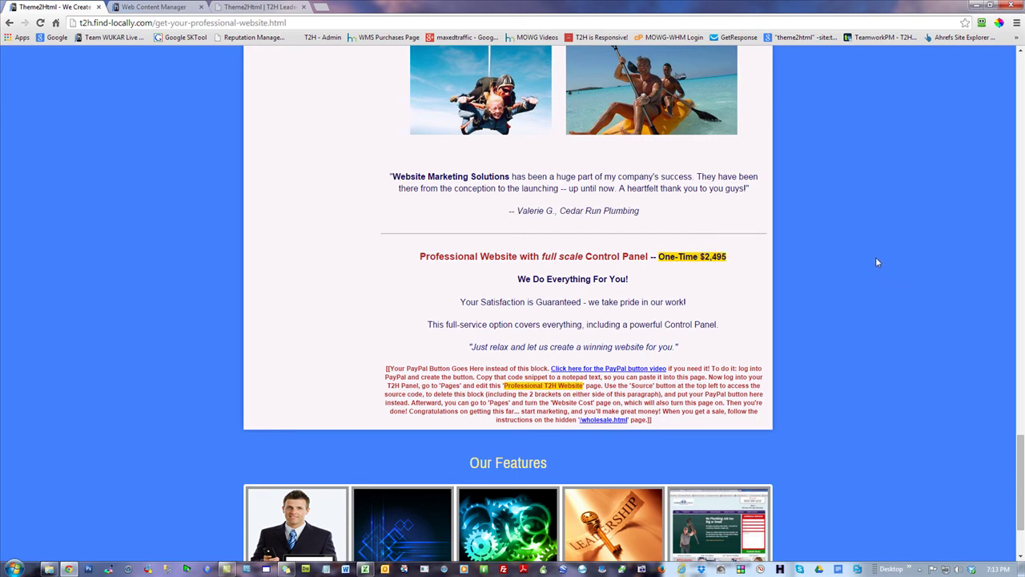
# - Open the WMS Purchases Page in a new tab and review its $2,995 Full-Scale Production price
pyautogui.click(280, 10)
pyautogui.click(324, 7)
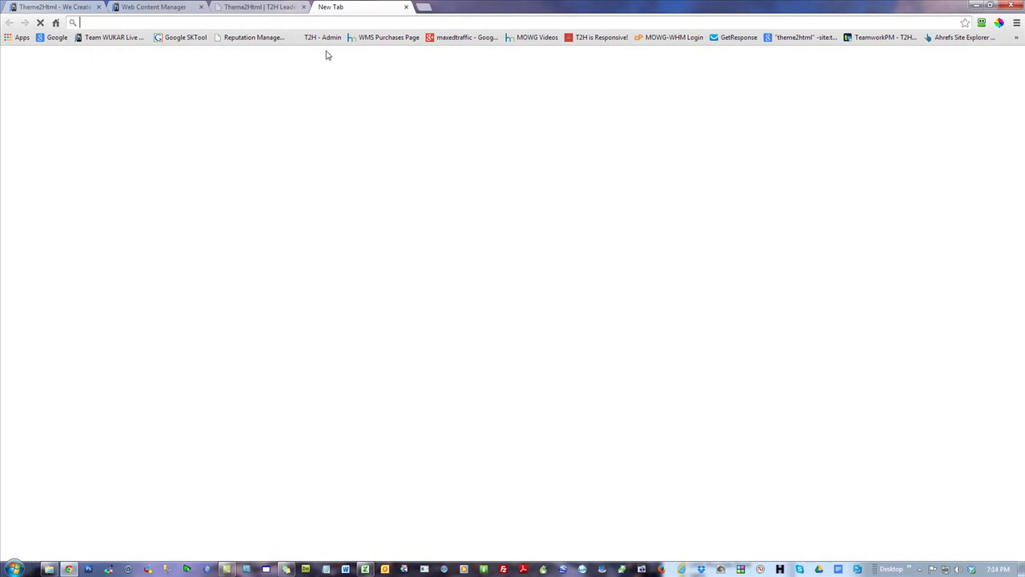
pyautogui.click(389, 37)
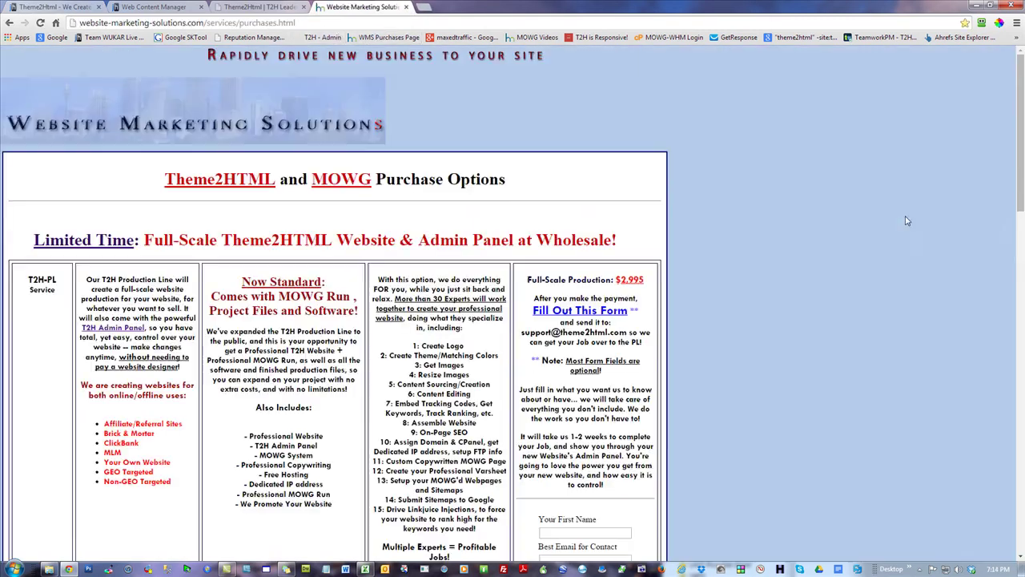
pyautogui.moveTo(653, 282); pyautogui.dragTo(622, 282)
pyautogui.click(809, 286)
pyautogui.scroll(-2, 740, 378)
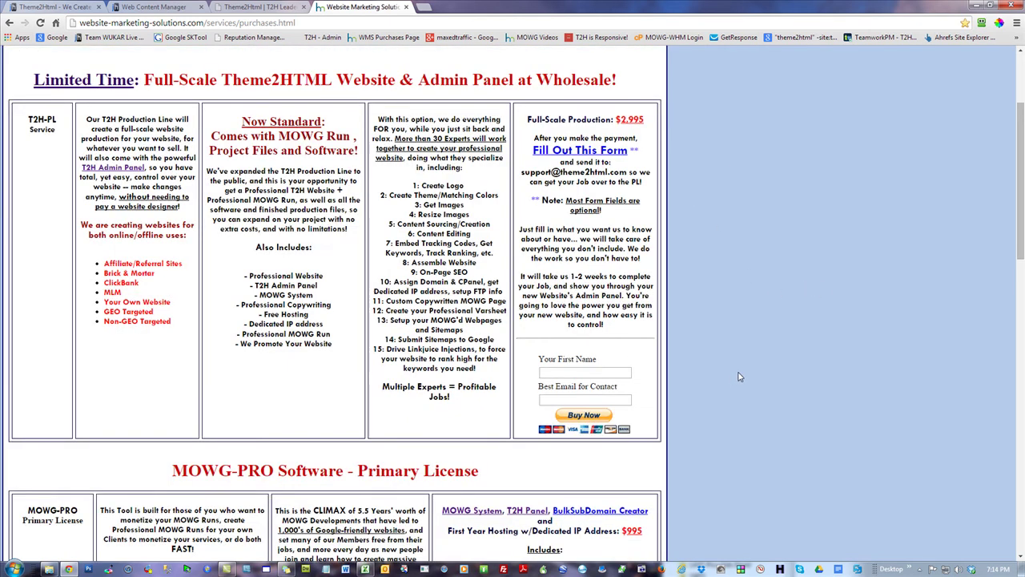
pyautogui.moveTo(646, 119); pyautogui.dragTo(620, 118)
pyautogui.click(758, 145)
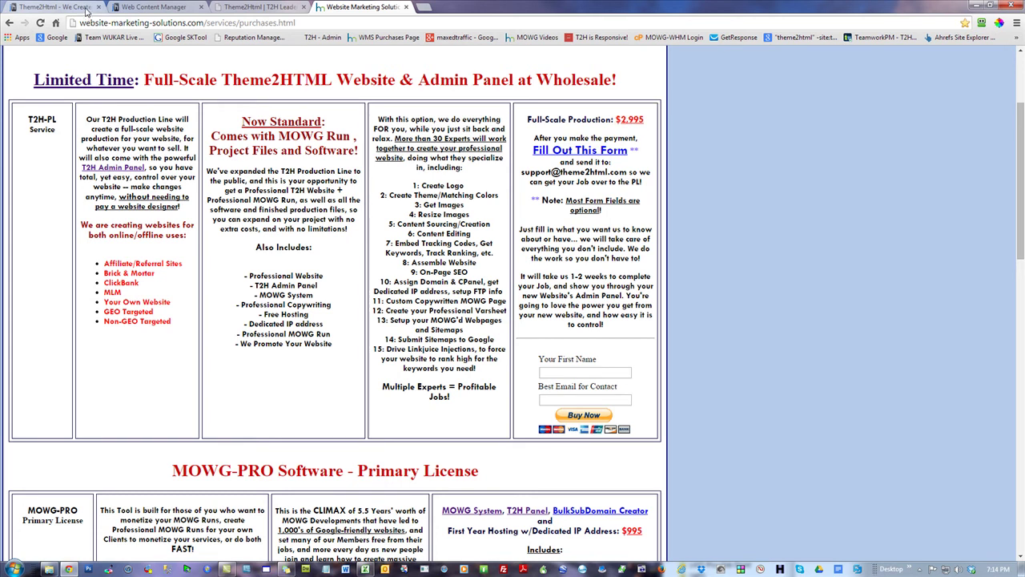
# - Return to the live professional website page and review the PayPal instructions paragraph
pyautogui.click(147, 7)
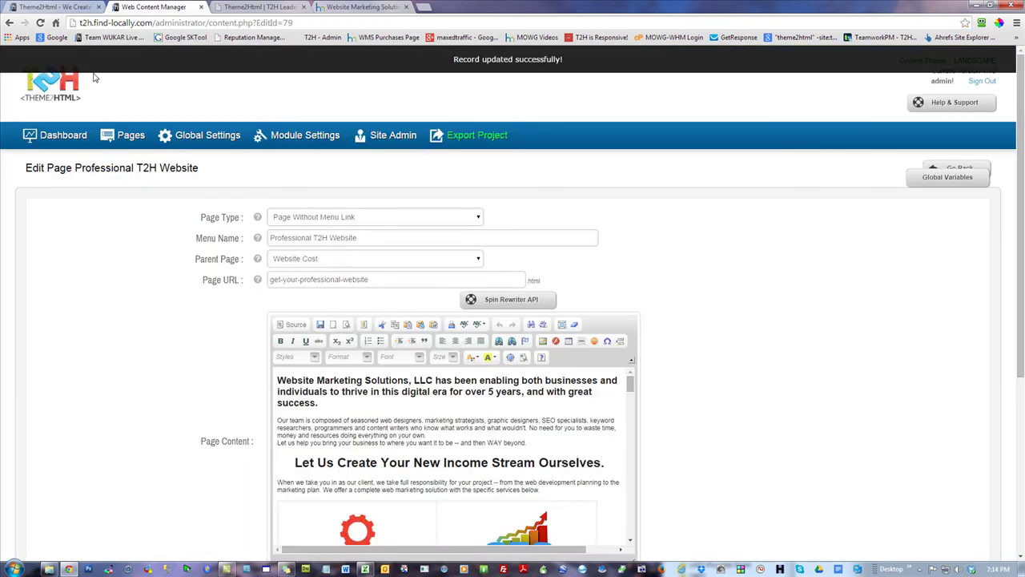
pyautogui.click(54, 6)
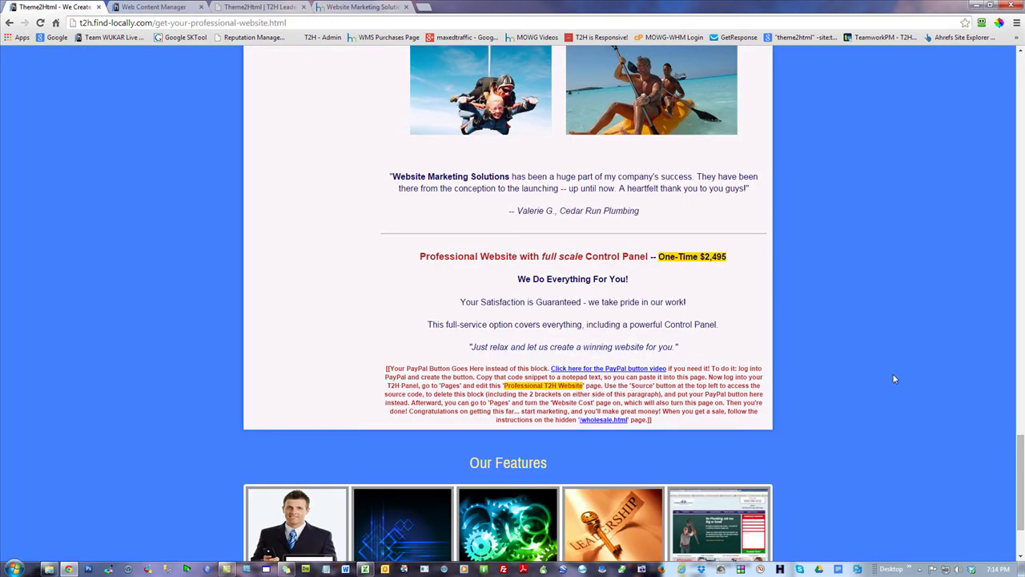
pyautogui.moveTo(665, 423); pyautogui.dragTo(386, 369)
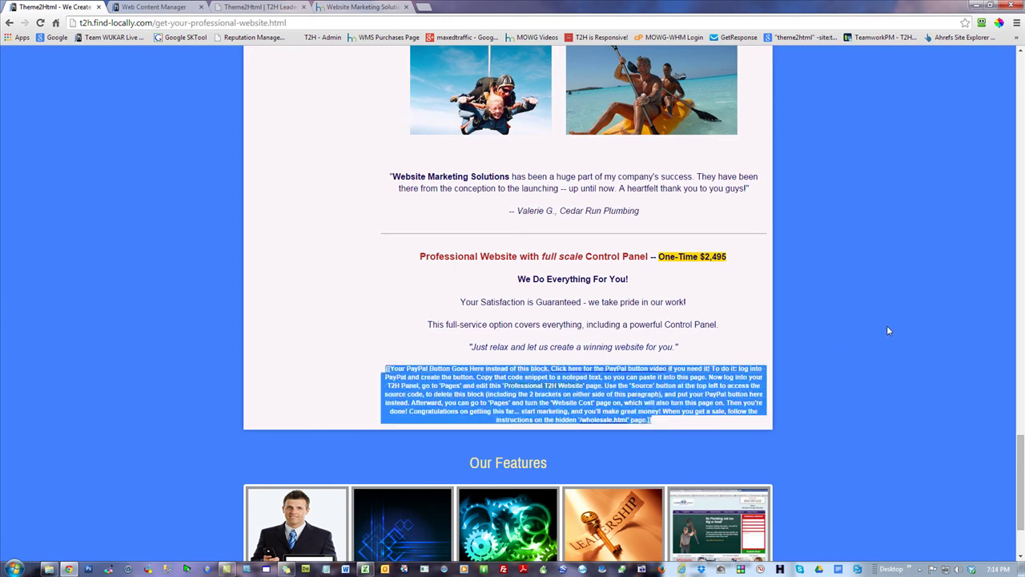
pyautogui.click(736, 422)
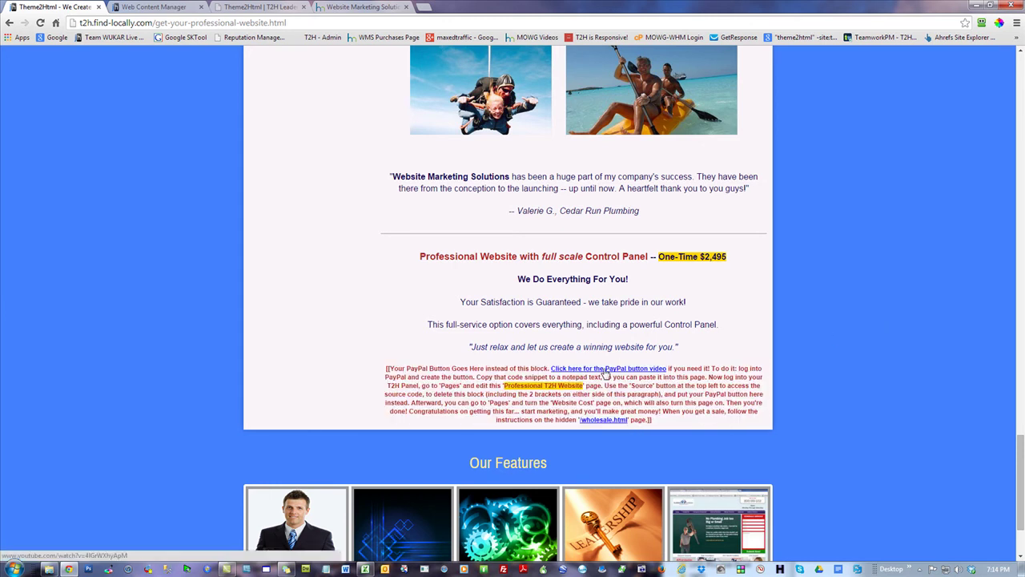
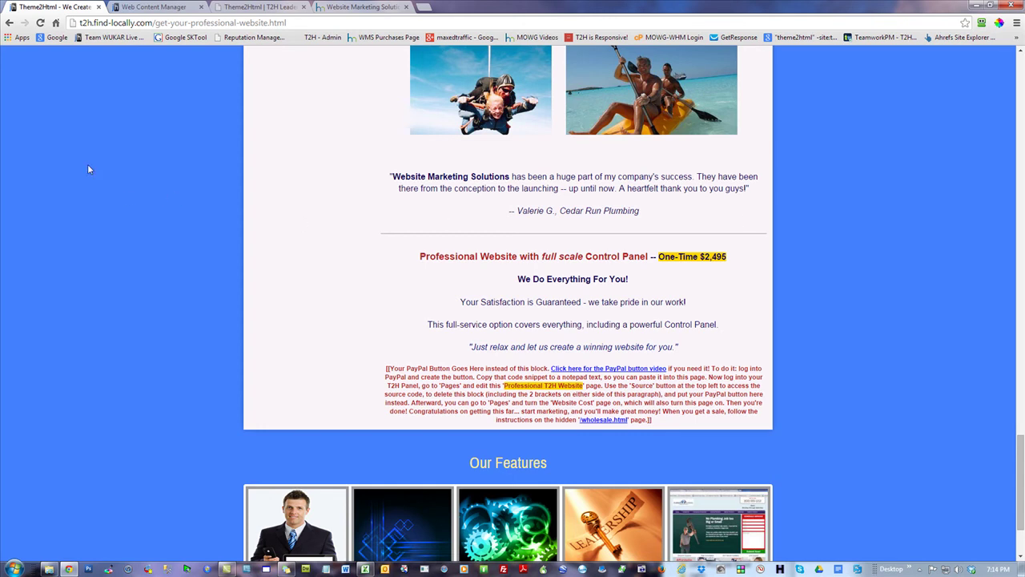
# - Highlight the $2,495 one-time price and the PayPal instruction paragraph on the live page
pyautogui.scroll(2, 119, 177)
pyautogui.scroll(-2, 123, 180)
pyautogui.moveTo(727, 257); pyautogui.dragTo(701, 257)
pyautogui.click(855, 289)
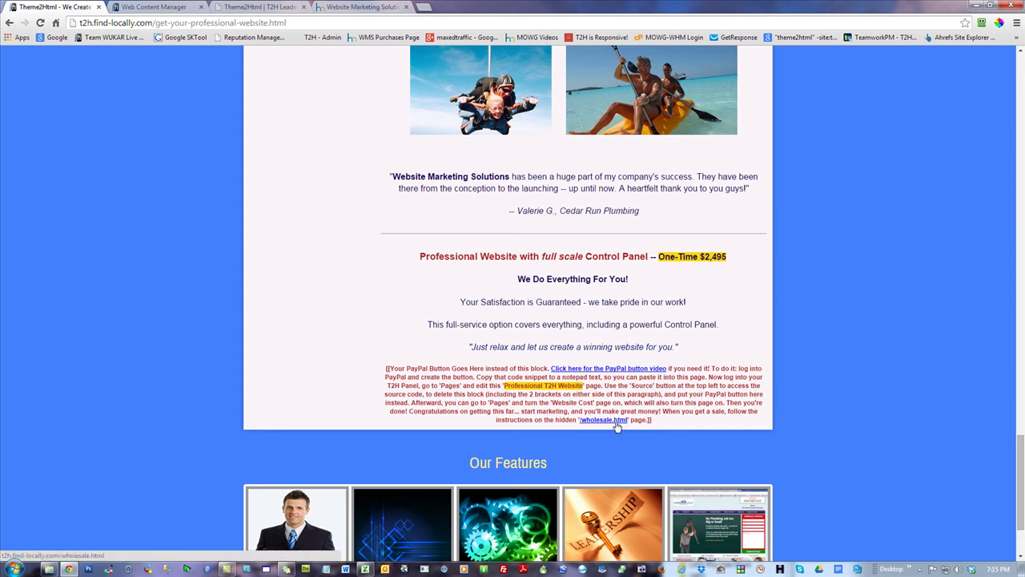
pyautogui.moveTo(657, 420); pyautogui.dragTo(607, 420)
pyautogui.moveTo(511, 405); pyautogui.dragTo(351, 369)
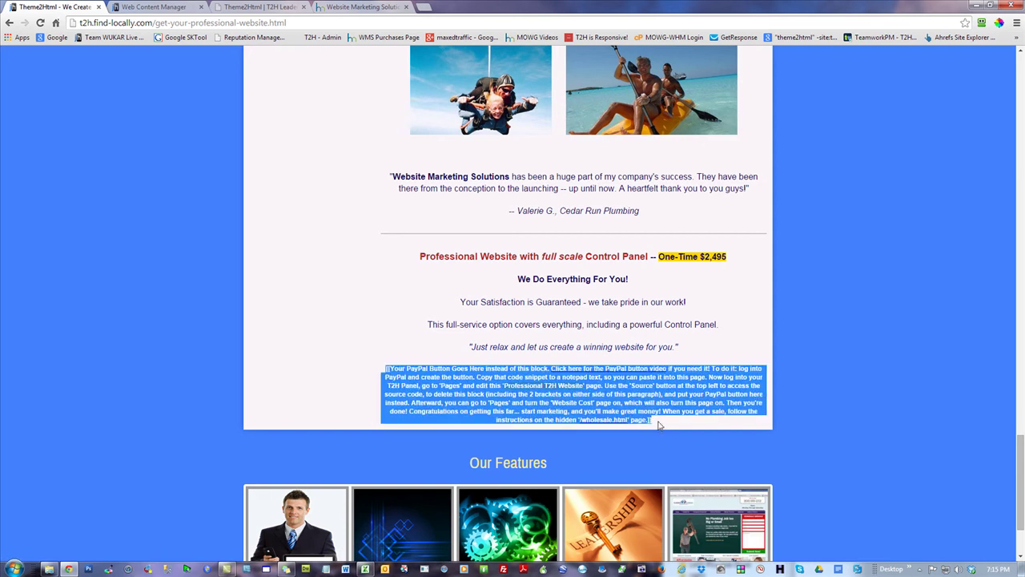
pyautogui.click(875, 332)
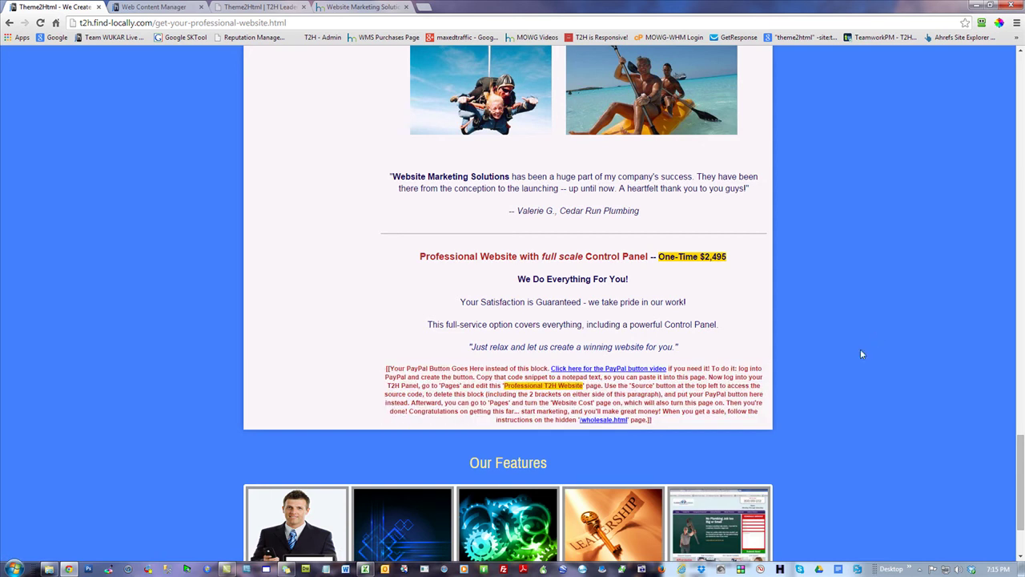
# - Bring up the admin page list, then load /wholesale.html directly on mowg-samples.com
pyautogui.click(144, 8)
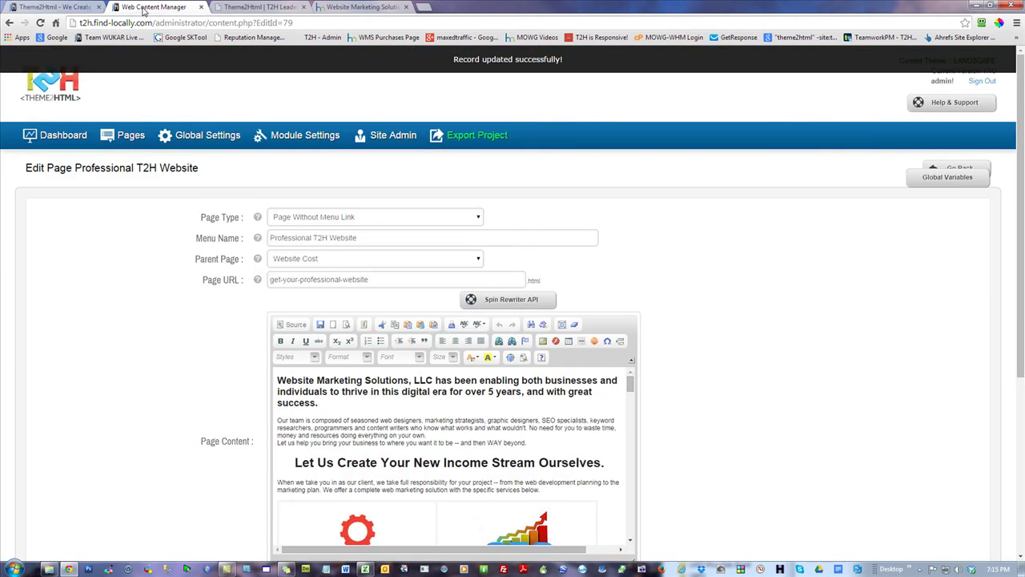
pyautogui.click(130, 138)
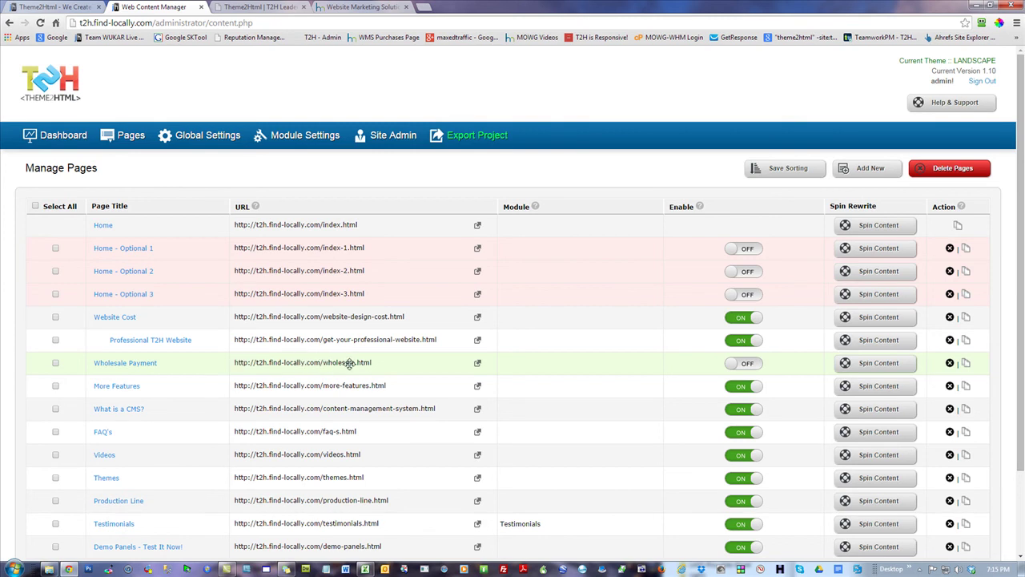
pyautogui.click(365, 6)
pyautogui.click(258, 7)
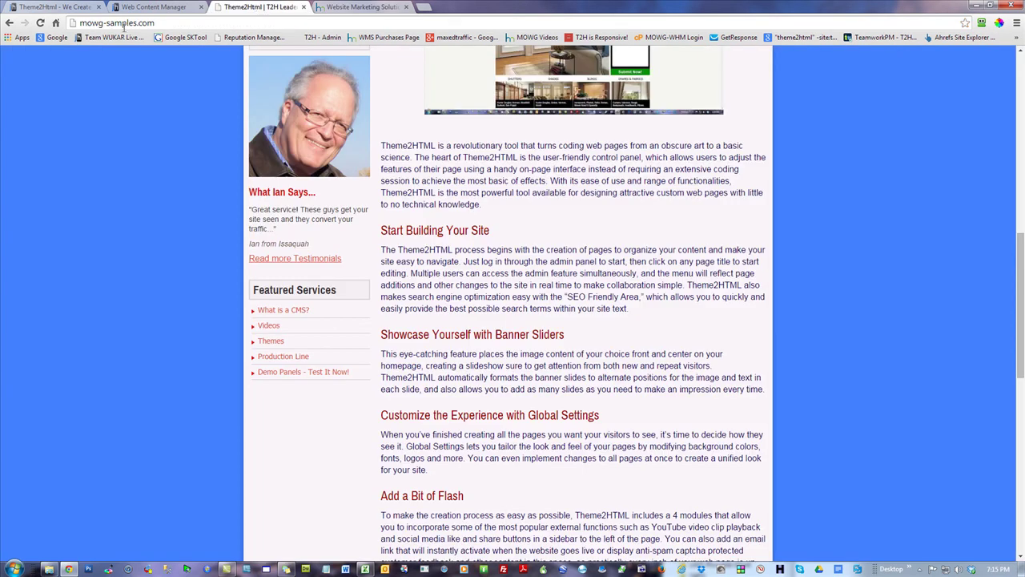
pyautogui.click(88, 23)
pyautogui.click(182, 23)
pyautogui.scroll(-2, 614, 400)
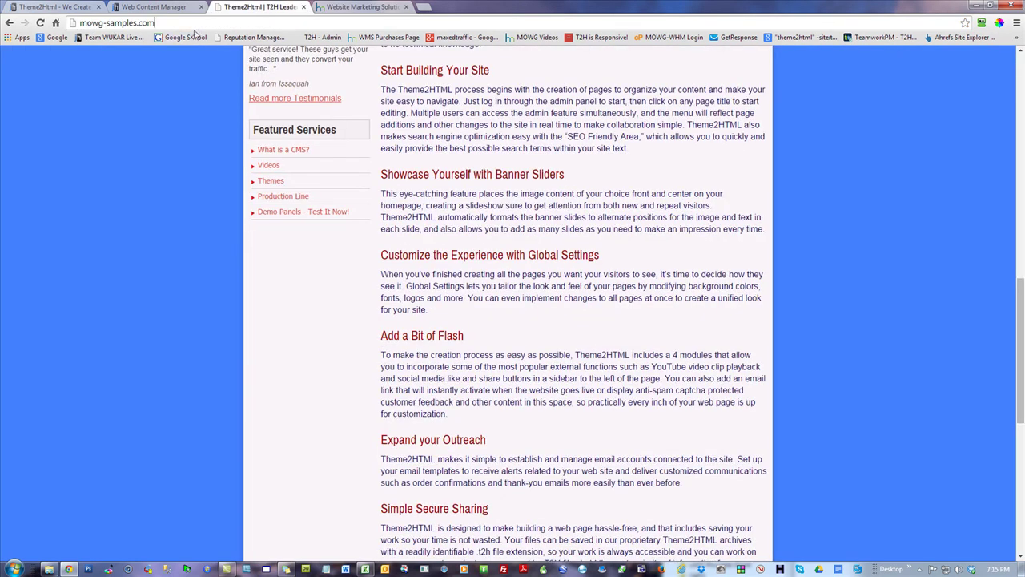
pyautogui.write('/')
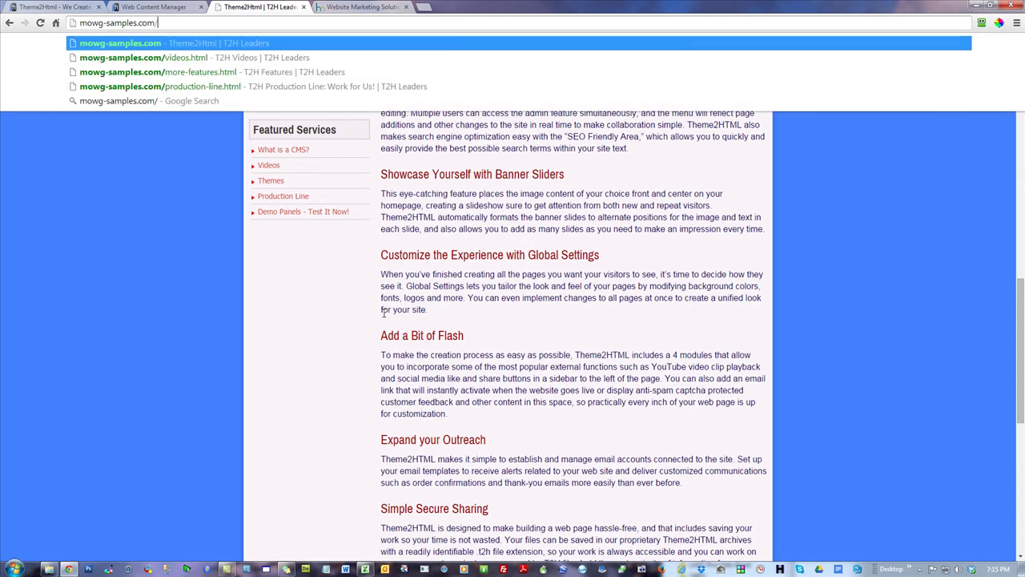
pyautogui.write('wholesale.html')
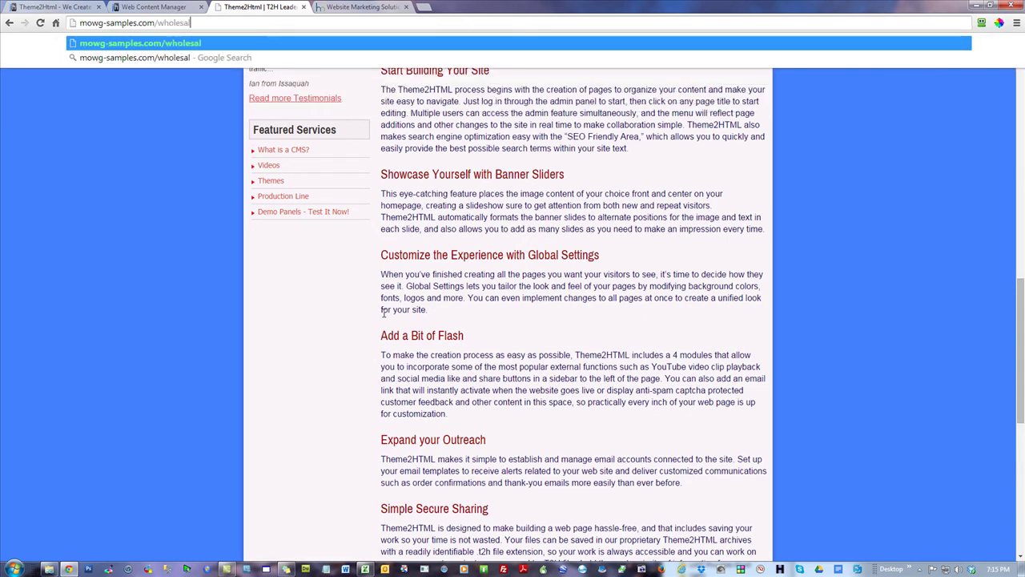
pyautogui.press('Return')
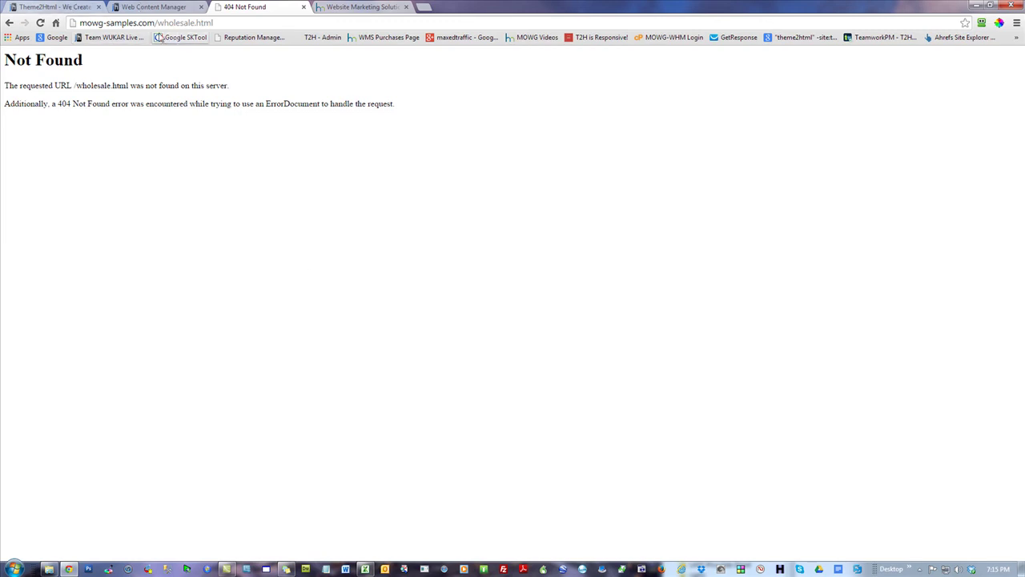
# - Look over the Wholesale Payment page in the admin editor, then view it live from Pages
pyautogui.click(146, 8)
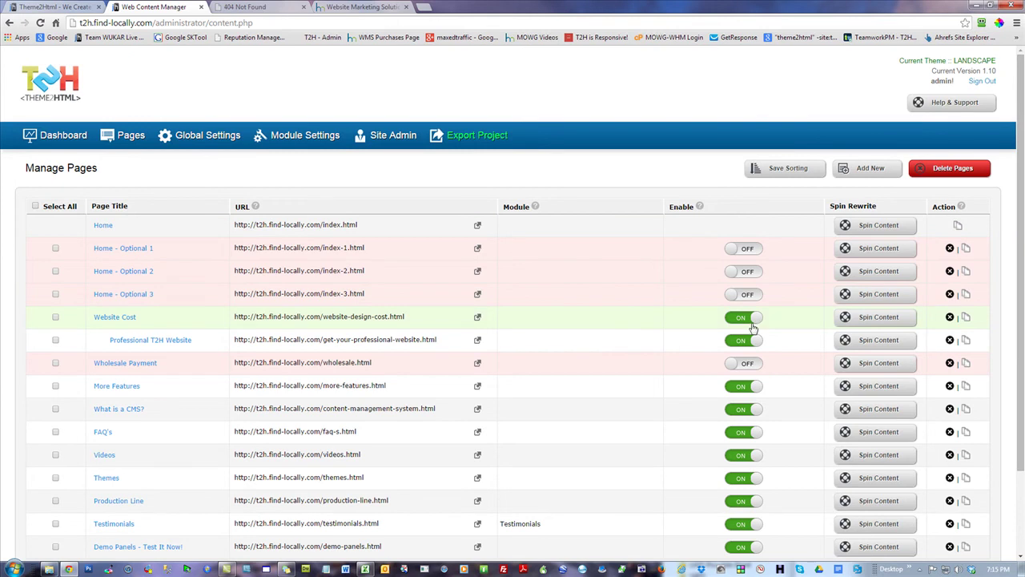
pyautogui.click(135, 366)
pyautogui.scroll(-2, 841, 379)
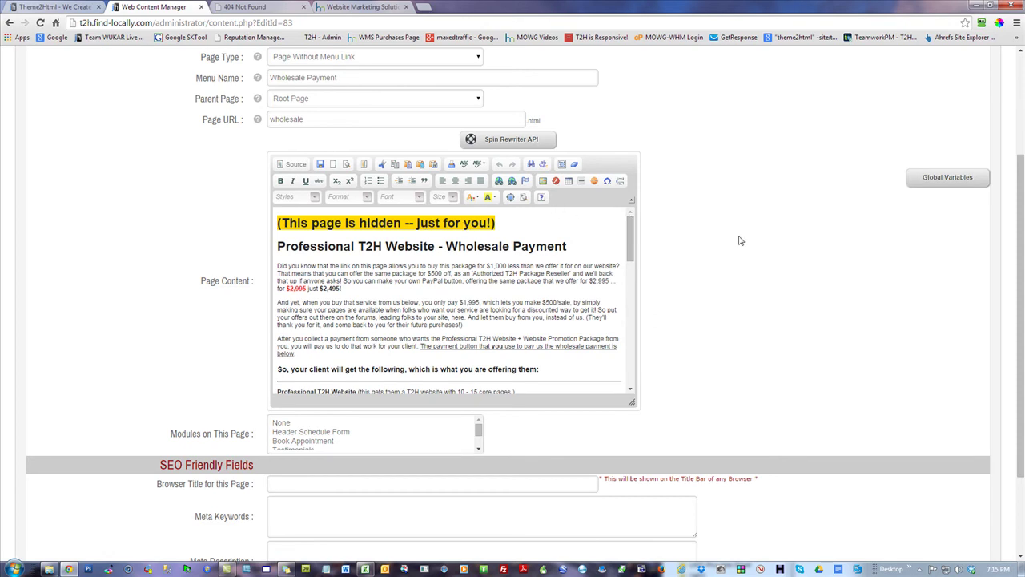
pyautogui.scroll(2, 705, 237)
pyautogui.click(130, 135)
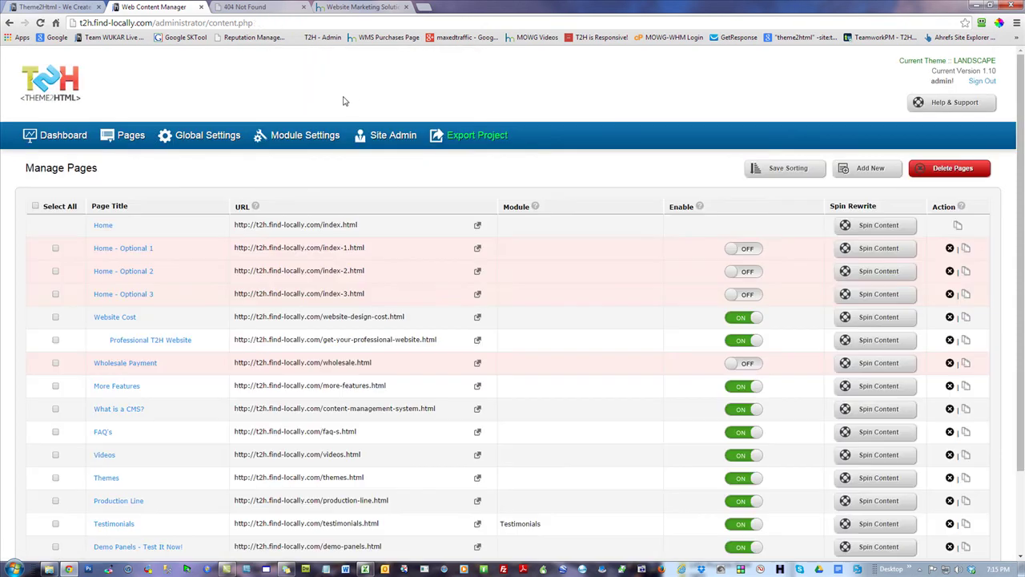
pyautogui.click(478, 363)
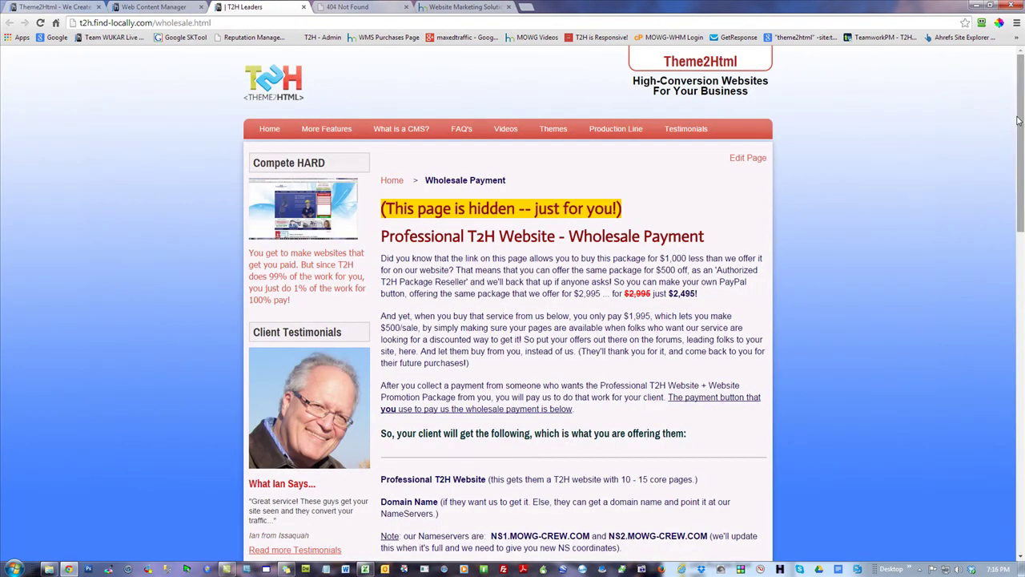
# - Highlight the 'for $2,995 just $2,495!' offer and the $1,995 wholesale price
pyautogui.scroll(-2, 911, 196)
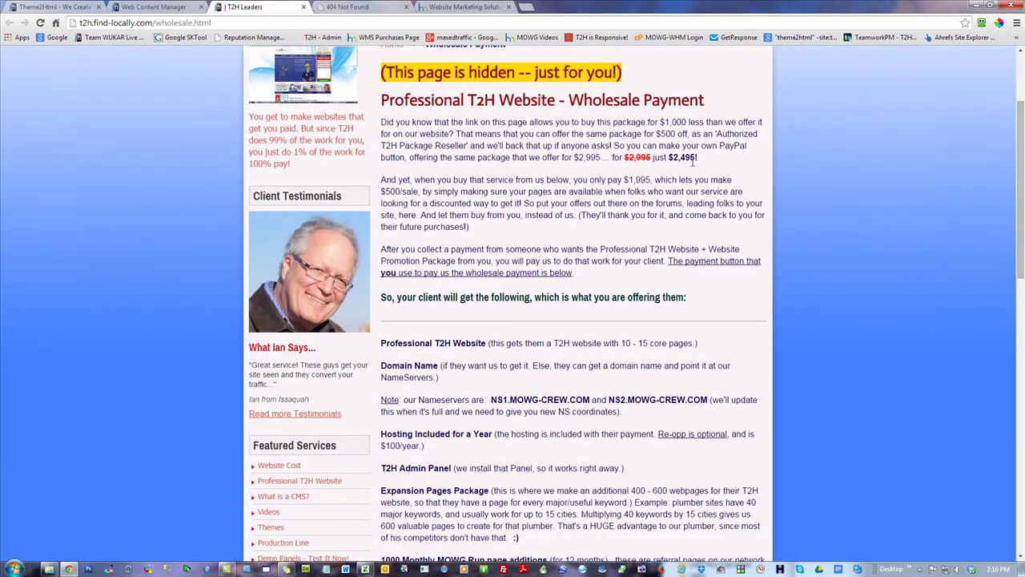
pyautogui.moveTo(699, 158); pyautogui.dragTo(613, 157)
pyautogui.click(731, 166)
pyautogui.moveTo(698, 158); pyautogui.dragTo(670, 158)
pyautogui.click(614, 207)
pyautogui.moveTo(652, 180); pyautogui.dragTo(623, 180)
pyautogui.click(701, 233)
# - Check the order form fields, then download T2H-Client-Form.zip from the Client Intake Form link
pyautogui.scroll(-4, 698, 234)
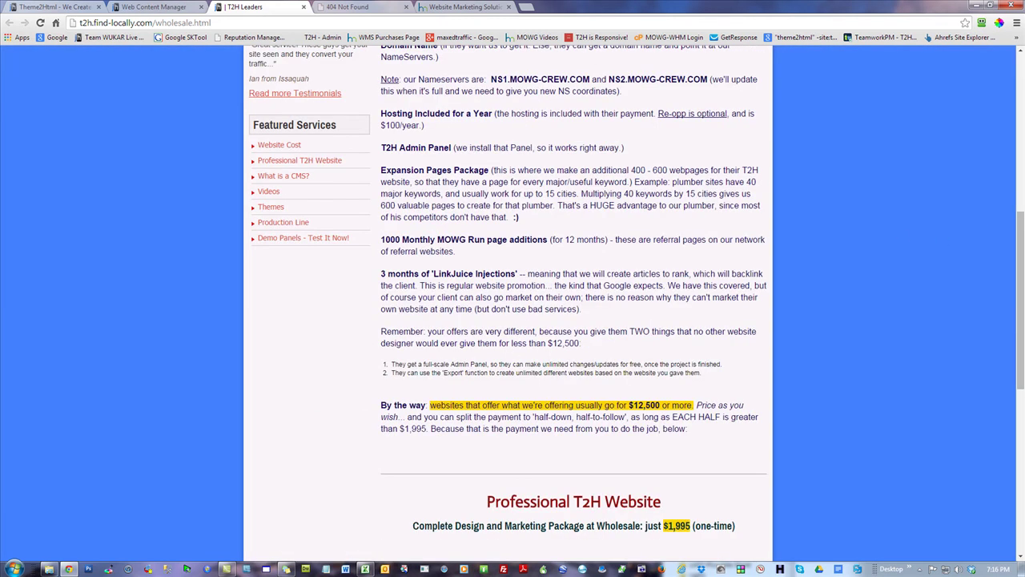
pyautogui.moveTo(1021, 237); pyautogui.dragTo(961, 348)
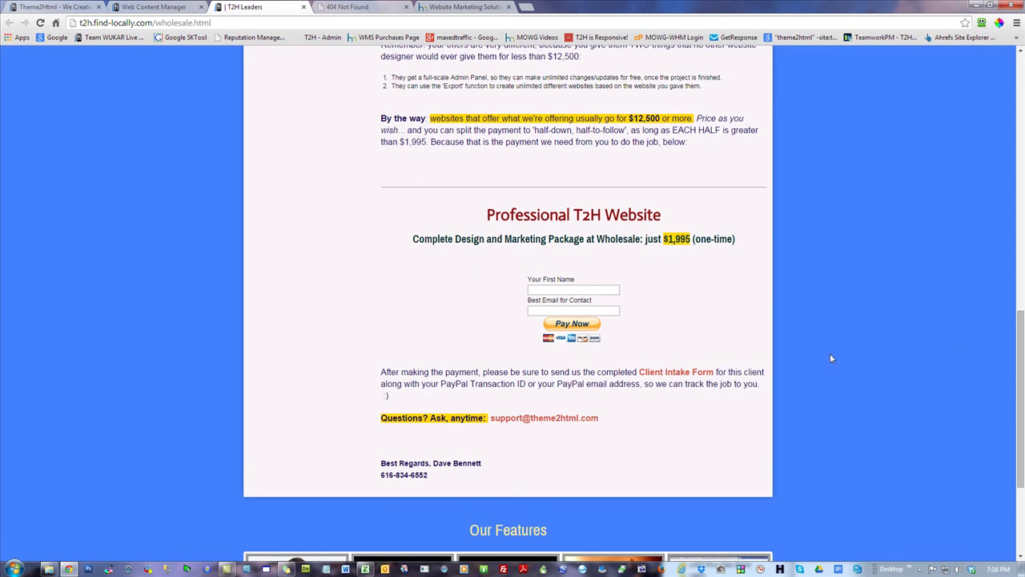
pyautogui.click(573, 290)
pyautogui.click(576, 311)
pyautogui.moveTo(694, 238); pyautogui.dragTo(664, 239)
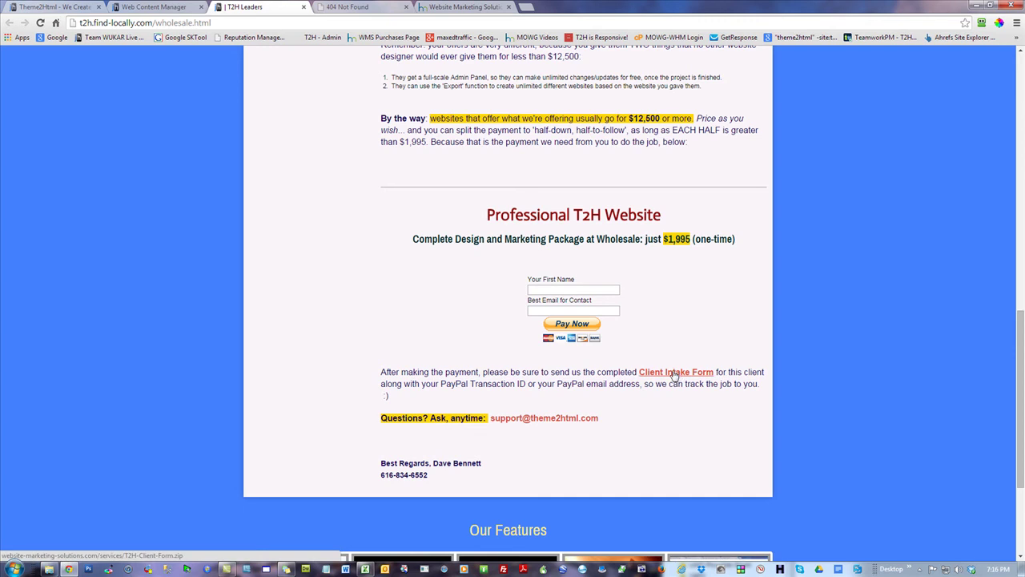
pyautogui.click(676, 373)
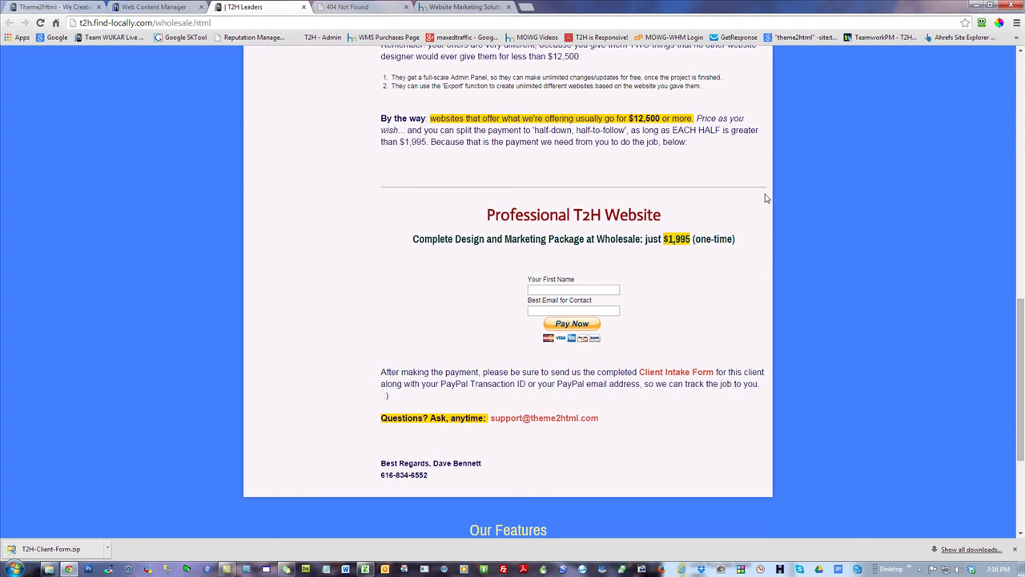
# - Copy T2H-Client-Form.zip from the download bar onto the desktop, then re-maximize Chrome
pyautogui.moveTo(574, 8); pyautogui.dragTo(911, 27)
pyautogui.moveTo(76, 26); pyautogui.dragTo(302, 271)
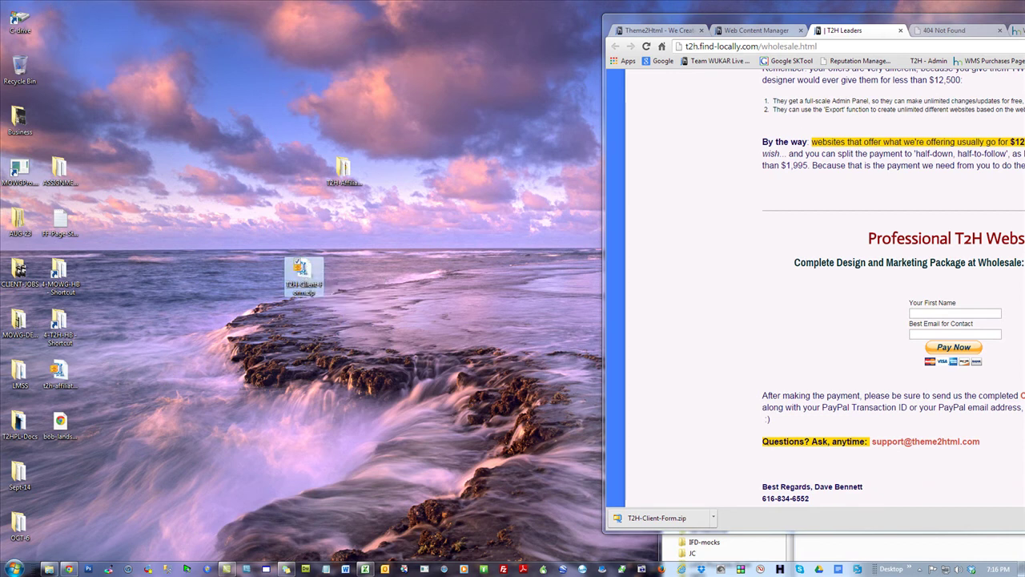
pyautogui.moveTo(769, 18); pyautogui.dragTo(694, 5)
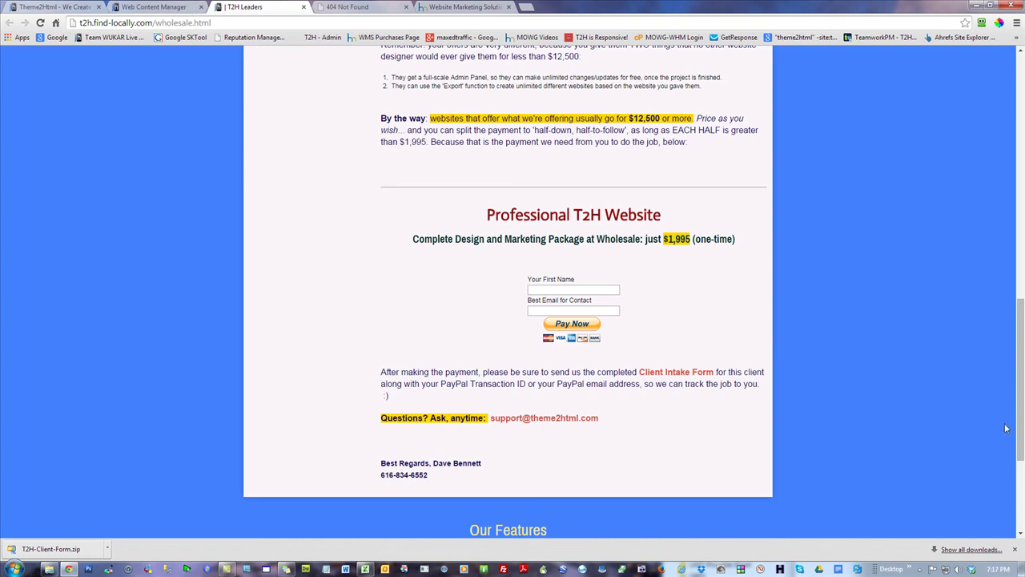
pyautogui.scroll(1, 1019, 360)
pyautogui.scroll(8, 1019, 361)
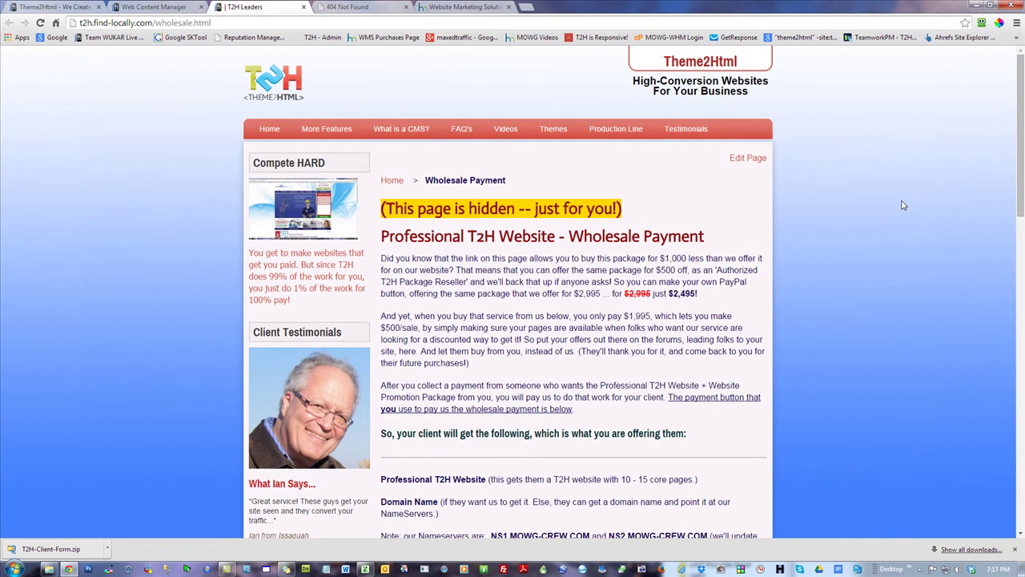
# - Browse the Theme2Html home page and glance at the admin page list
pyautogui.click(269, 129)
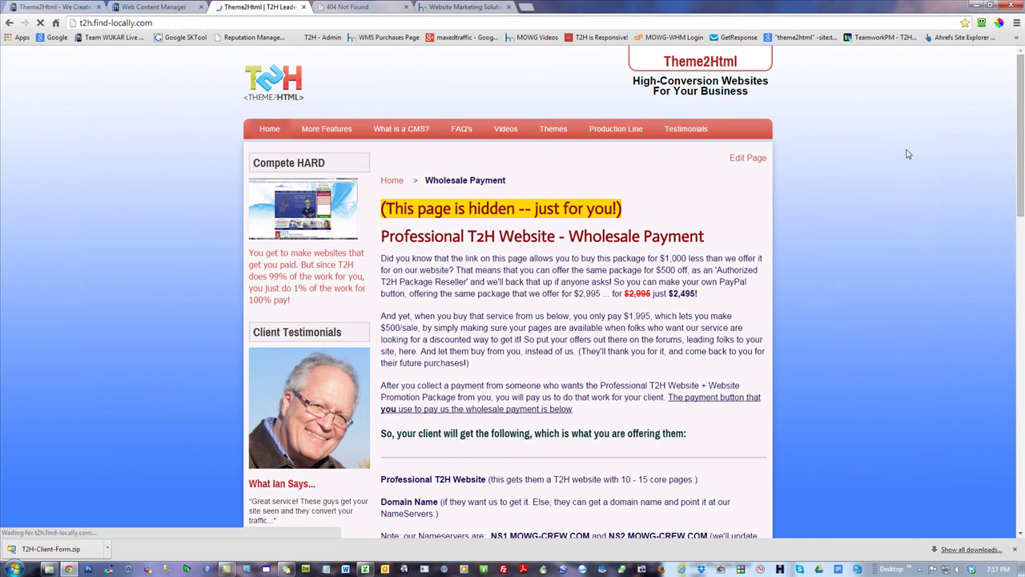
pyautogui.scroll(-9, 569, 223)
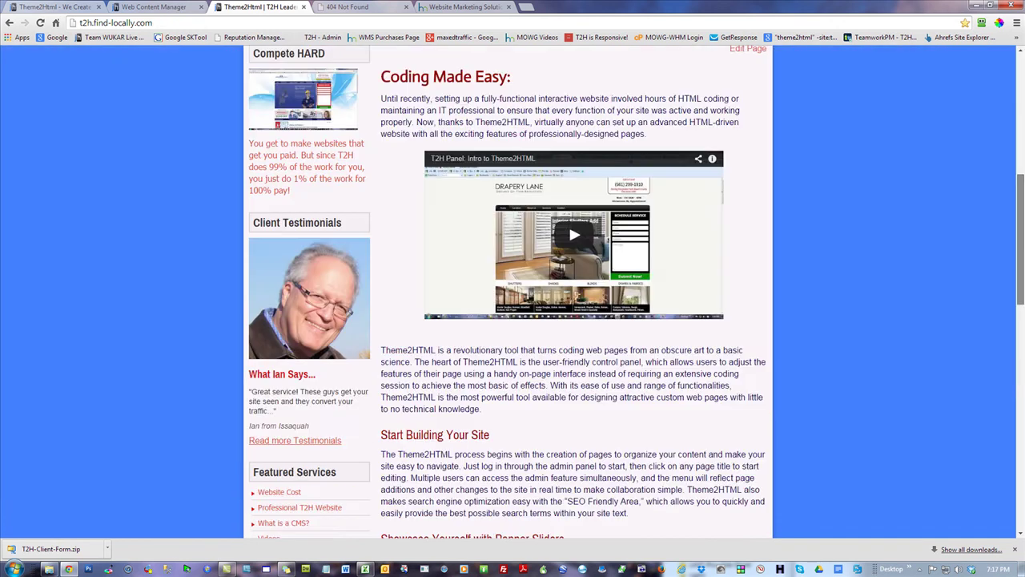
pyautogui.scroll(-4, 569, 223)
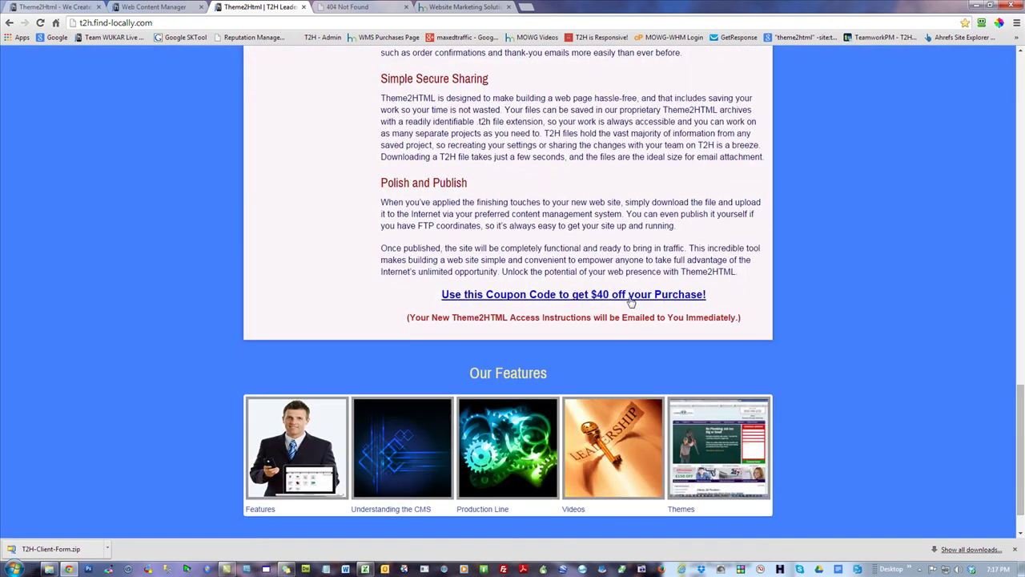
pyautogui.scroll(2, 921, 308)
pyautogui.scroll(4, 920, 309)
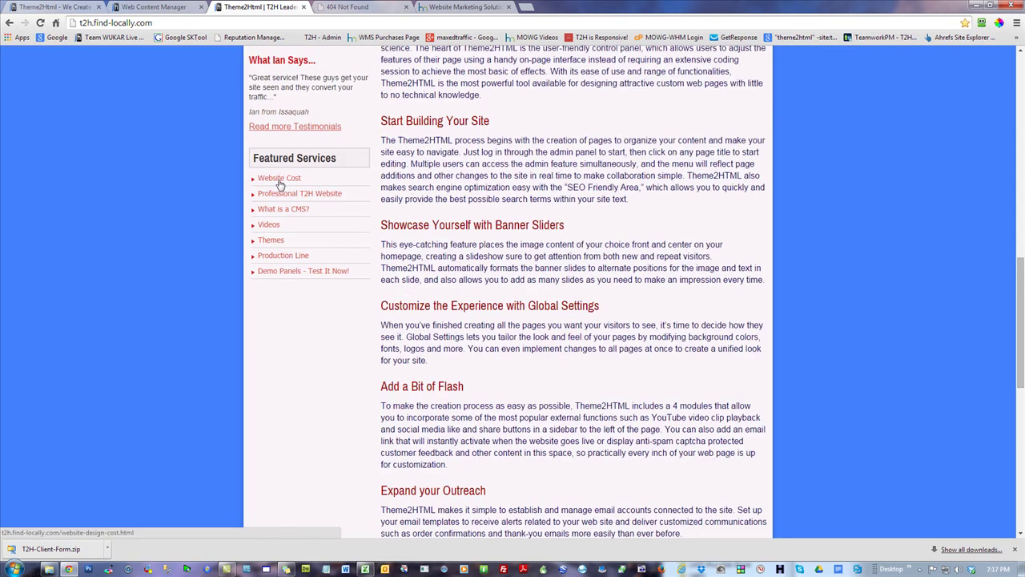
pyautogui.click(45, 8)
pyautogui.click(128, 7)
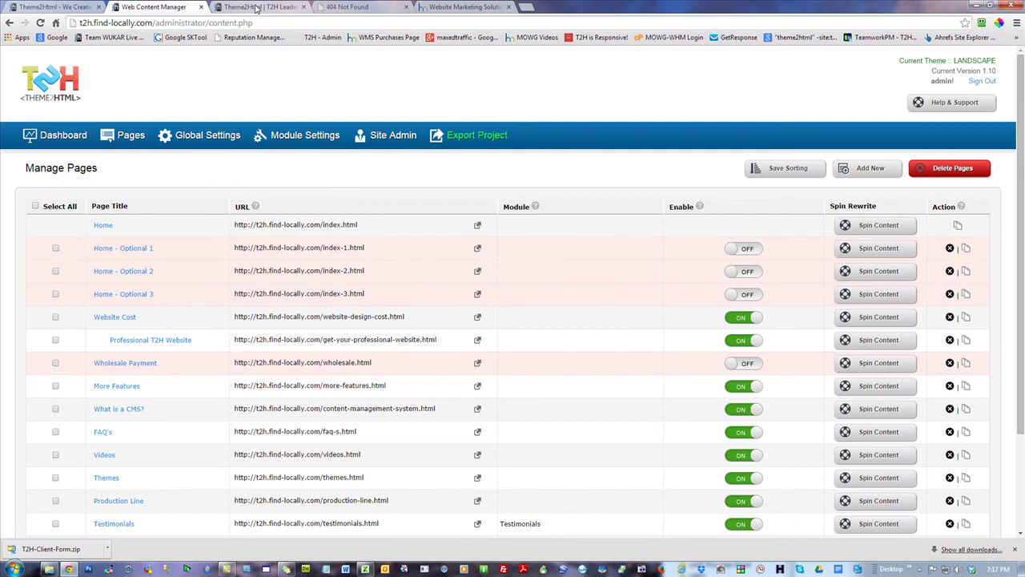
pyautogui.click(256, 6)
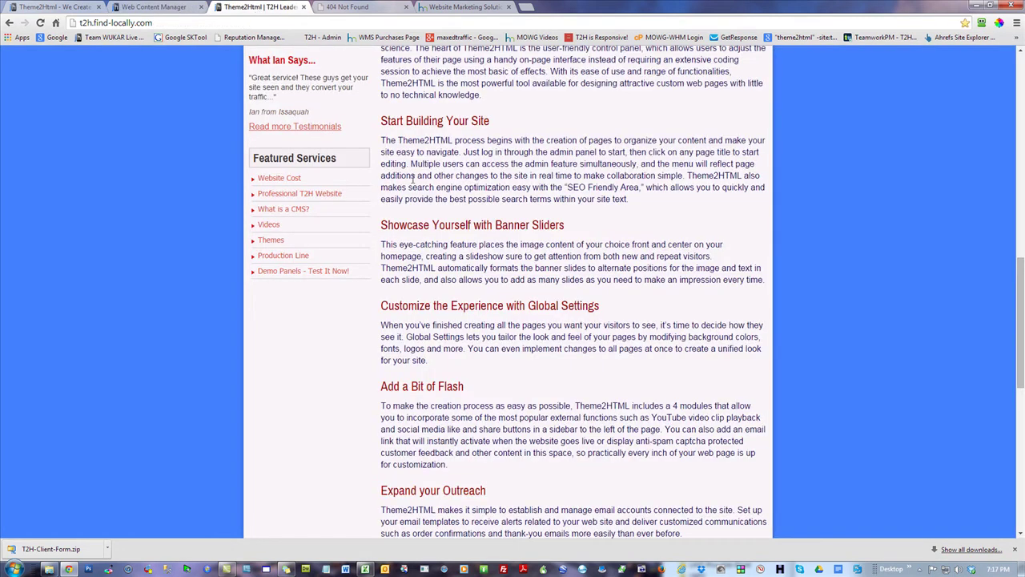
# - Reach the Professional T2H Website page via the Website Cost article and highlight One-Time $2,495
pyautogui.click(287, 181)
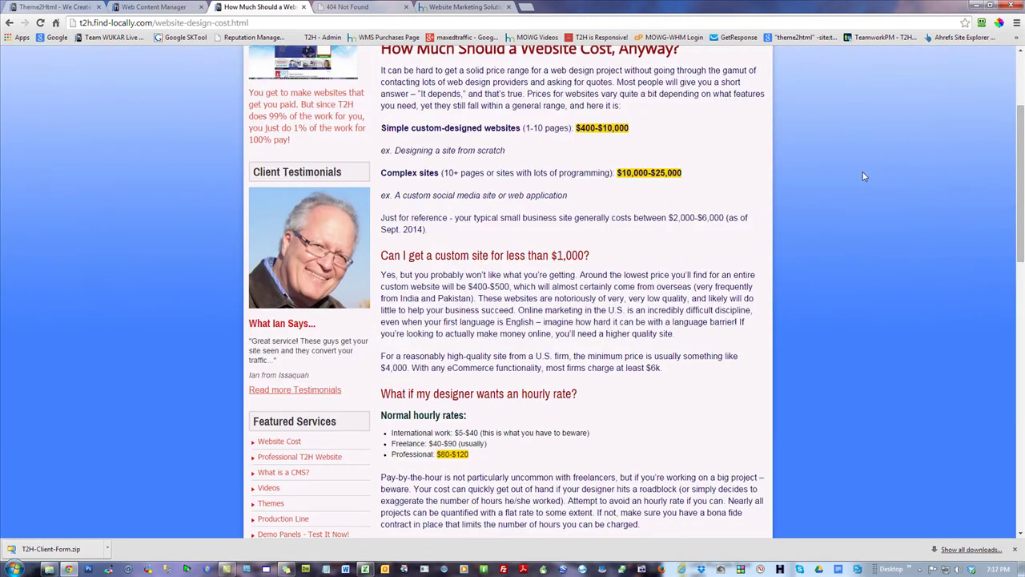
pyautogui.scroll(-2, 863, 171)
pyautogui.click(298, 297)
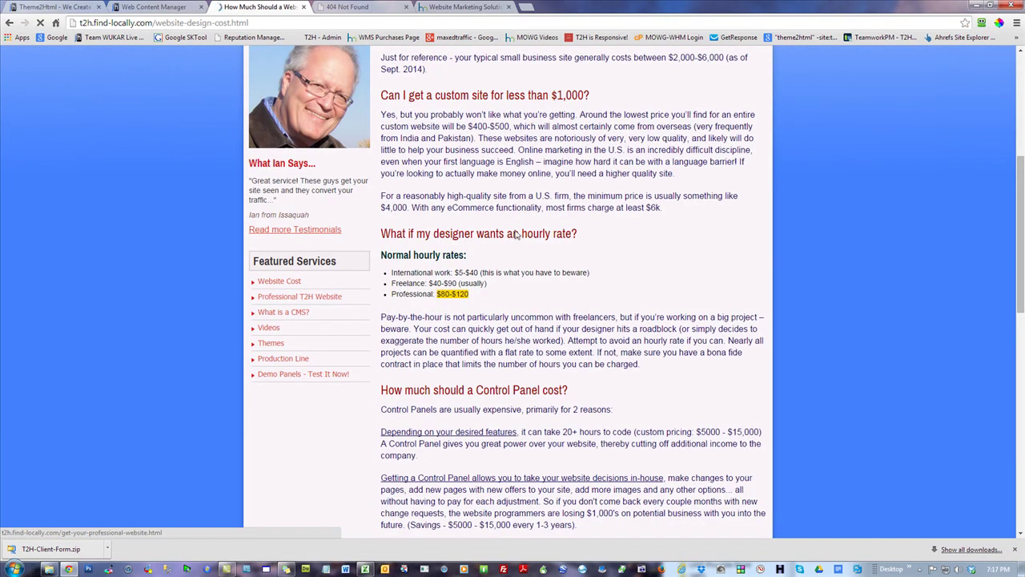
pyautogui.scroll(-15, 876, 276)
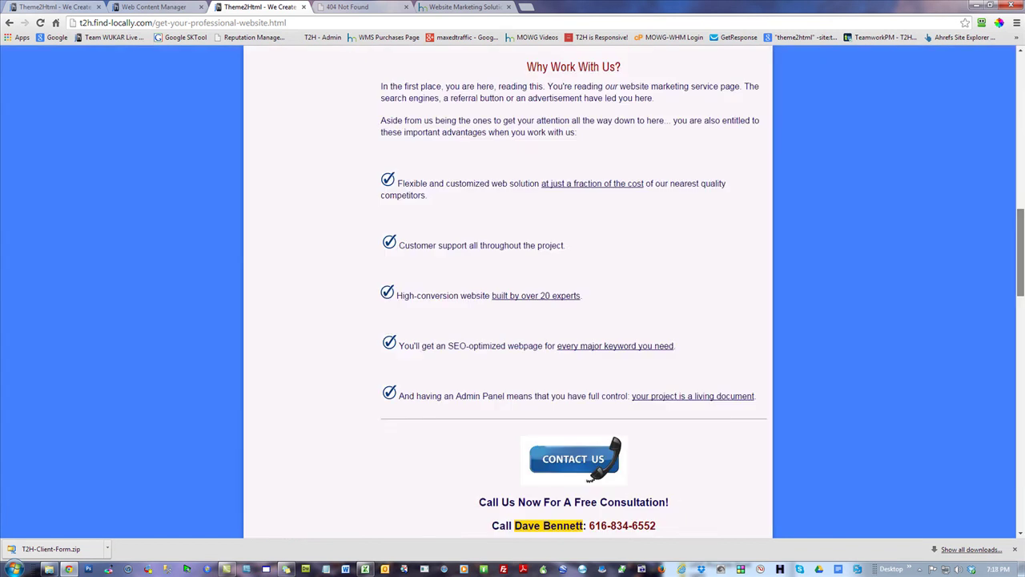
pyautogui.scroll(-10, 767, 233)
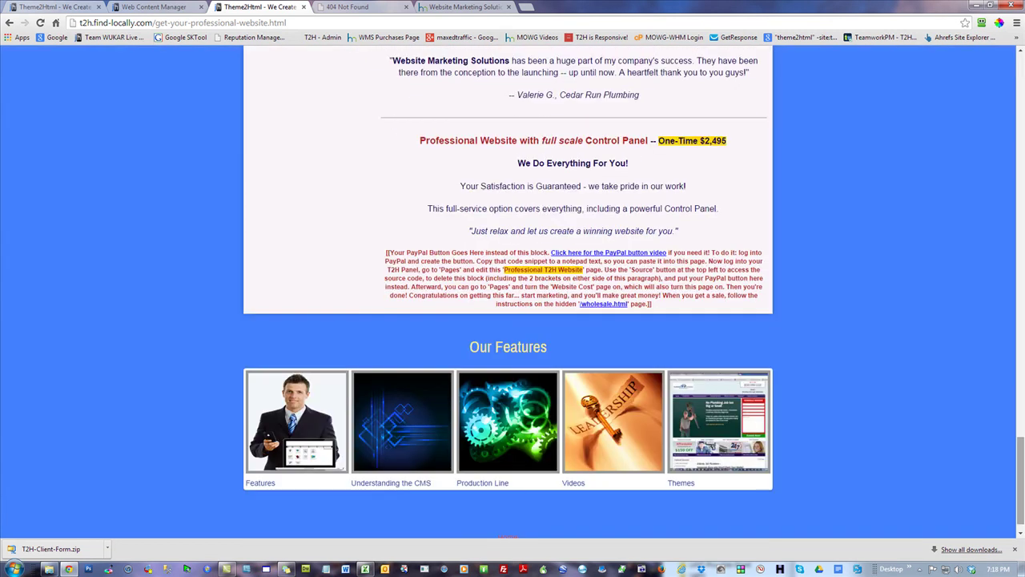
pyautogui.moveTo(730, 141); pyautogui.dragTo(657, 141)
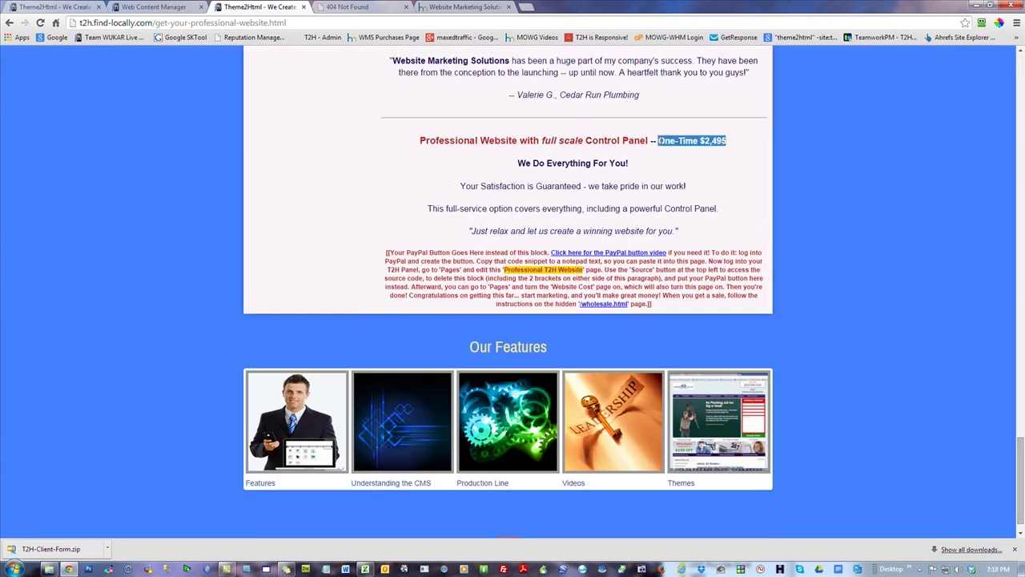
pyautogui.click(882, 187)
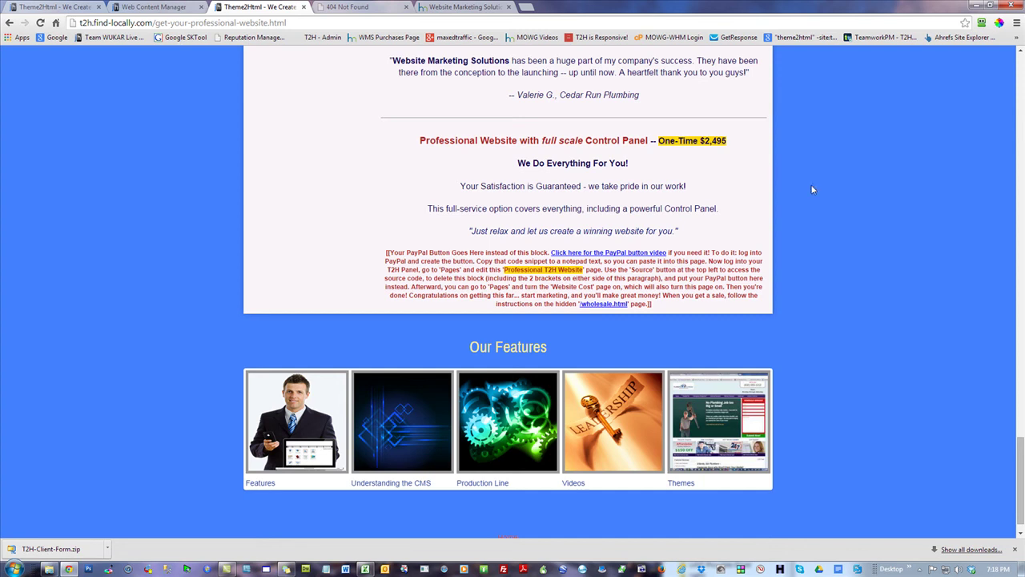
pyautogui.click(459, 7)
# - Load warriorforum.com and open the Warrior Forum Classified Ads subforum
pyautogui.scroll(2, 835, 185)
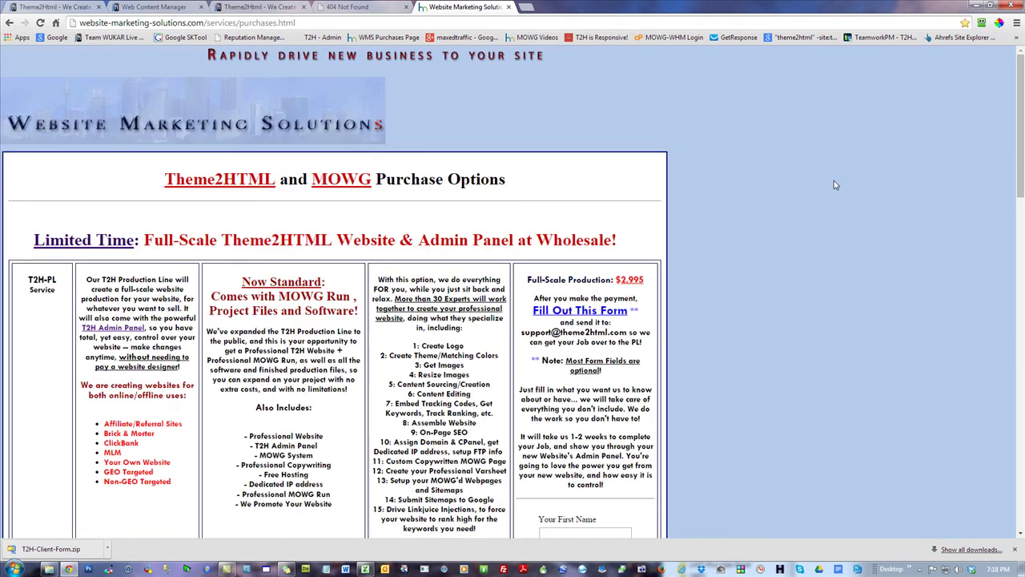
pyautogui.click(254, 22)
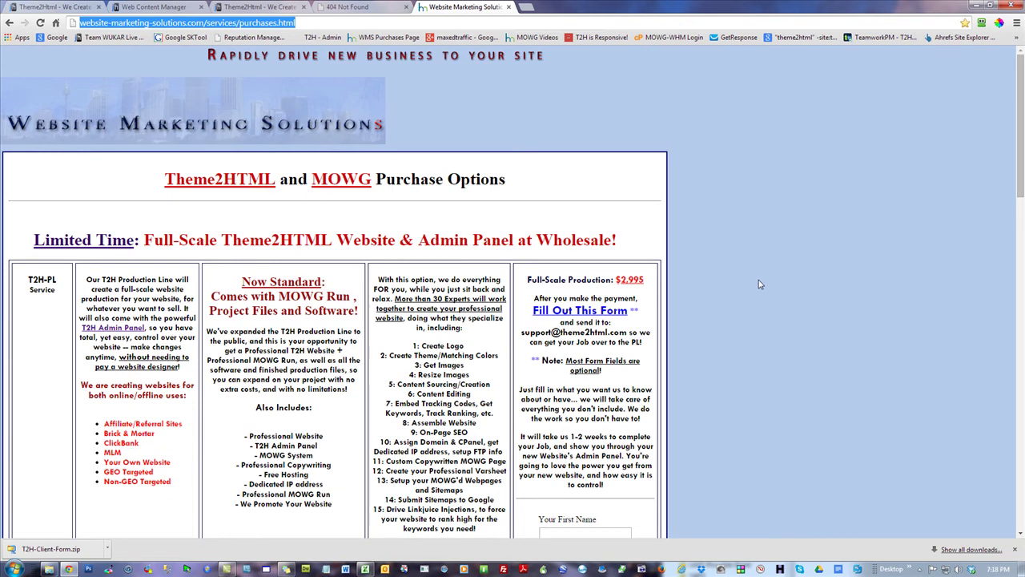
pyautogui.write('warriorforum.com')
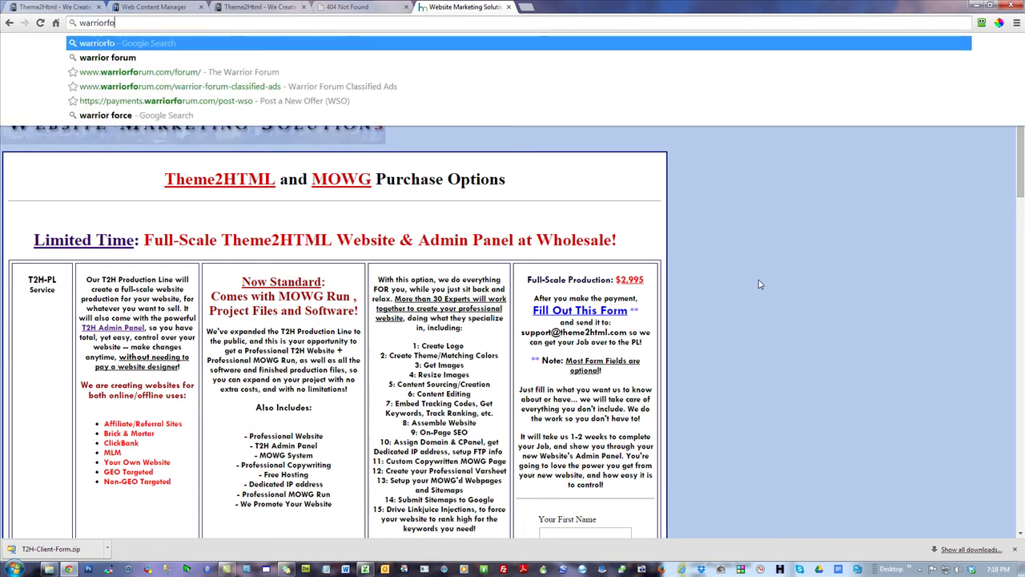
pyautogui.press('Return')
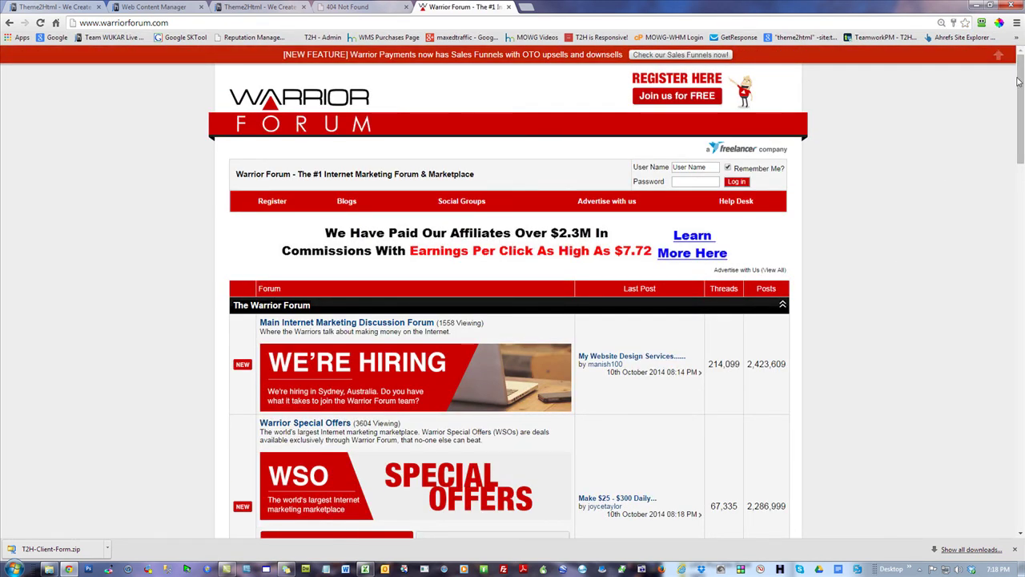
pyautogui.scroll(-3, 1022, 120)
pyautogui.scroll(-1, 1020, 176)
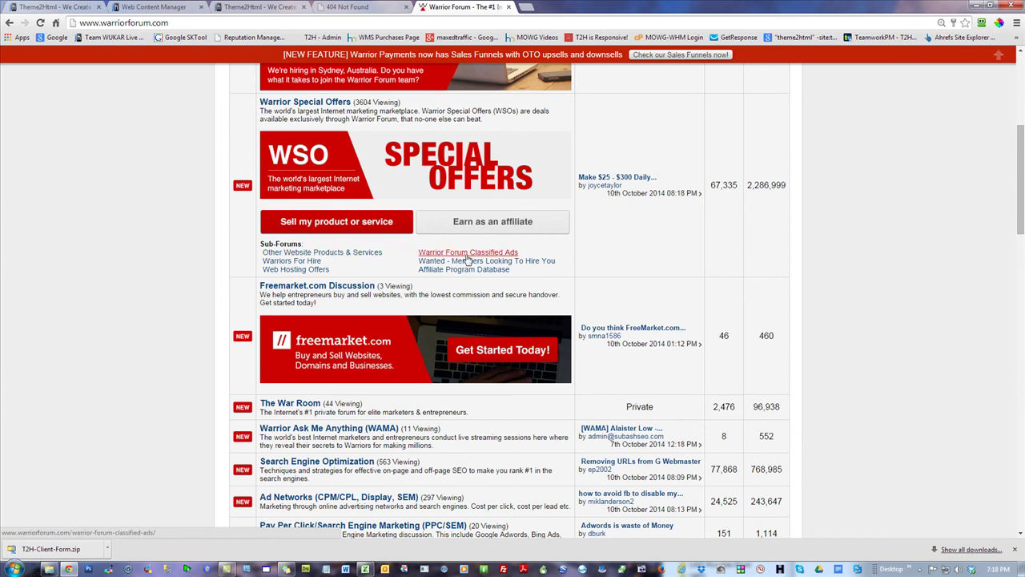
pyautogui.click(468, 255)
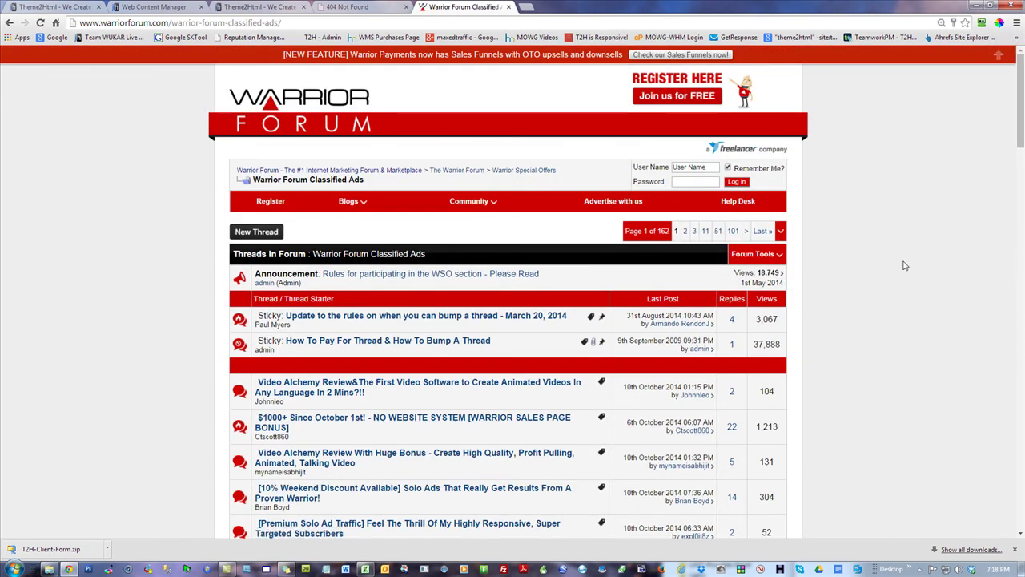
# - Start a new Classified Ads thread, log in, inspect the title and message fields, then return home
pyautogui.click(258, 232)
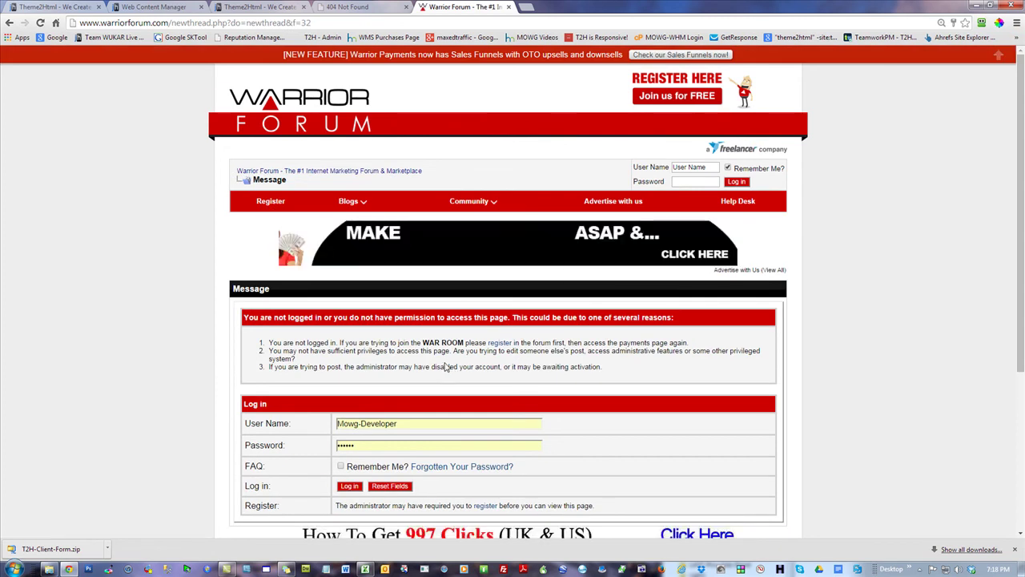
pyautogui.click(350, 488)
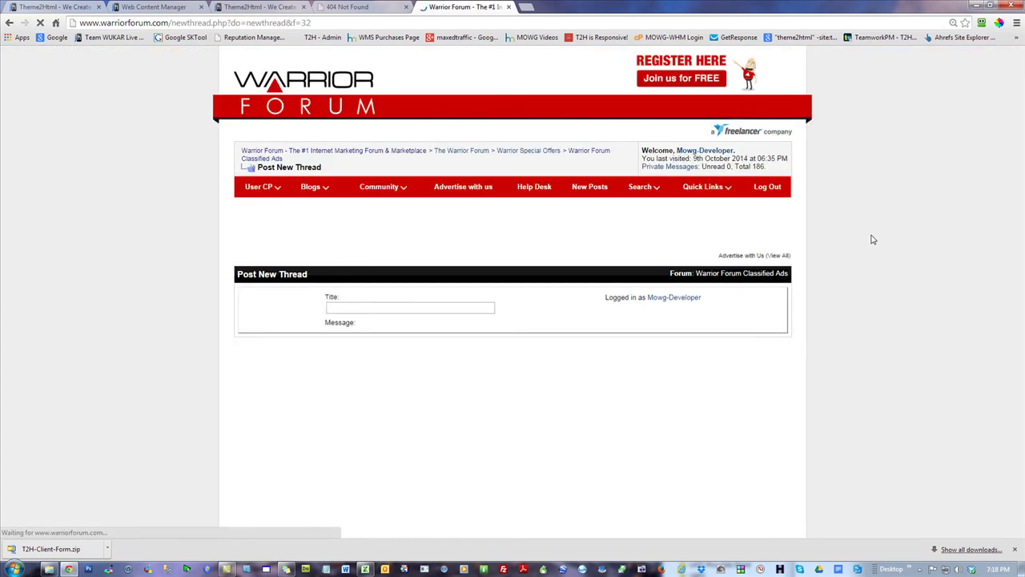
pyautogui.click(419, 324)
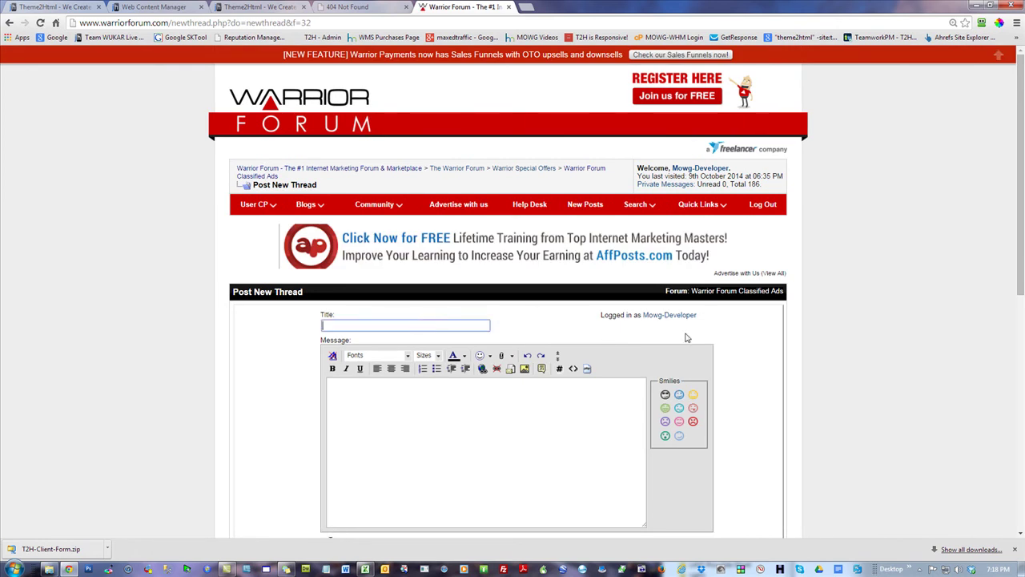
pyautogui.scroll(-2, 1022, 149)
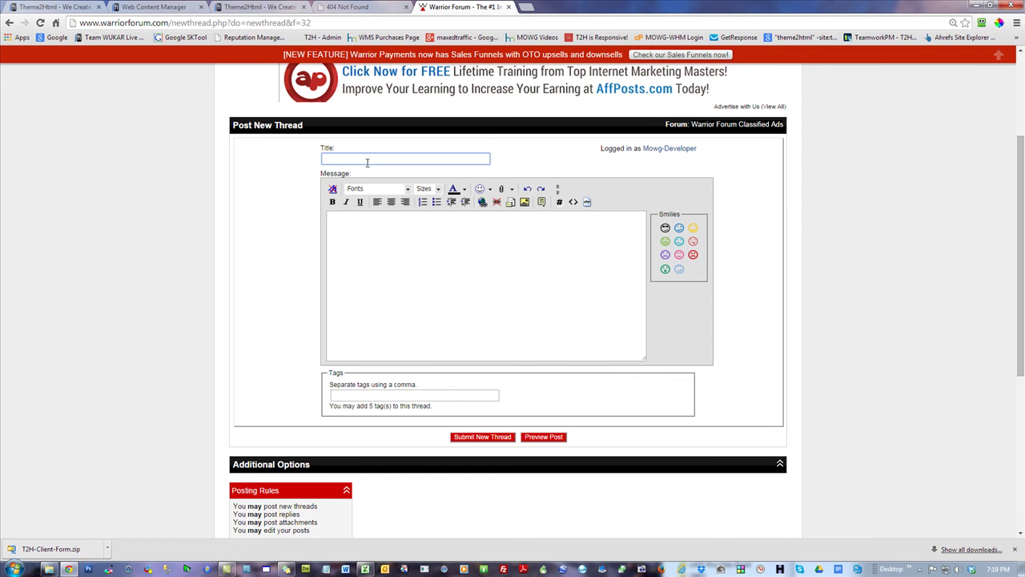
pyautogui.click(396, 252)
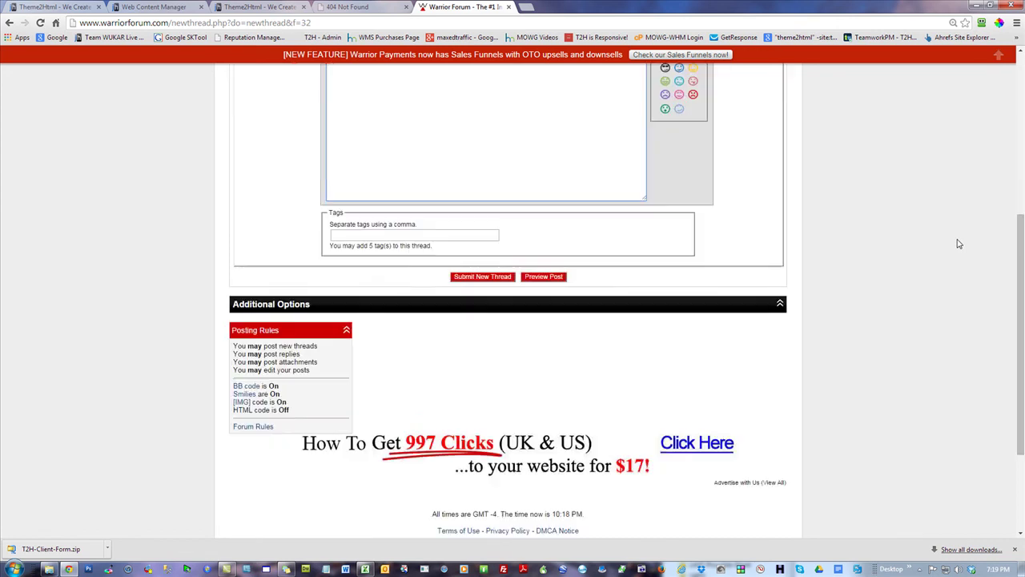
pyautogui.scroll(3, 959, 243)
pyautogui.click(275, 174)
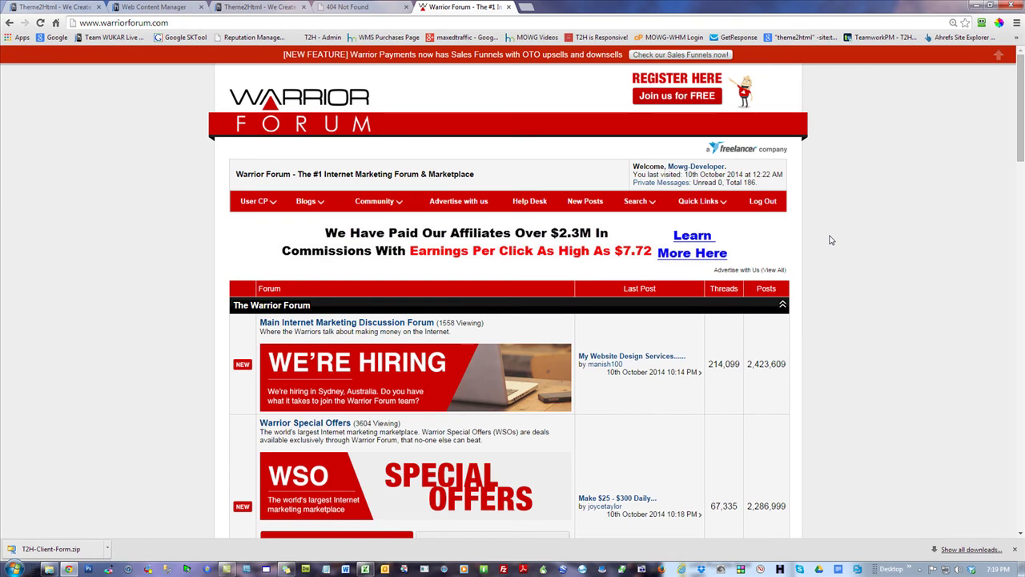
pyautogui.scroll(-2, 832, 241)
# - Open Warrior Forum Classified Ads, browse page 1 of threads, and go to page 2 of 162
pyautogui.click(449, 415)
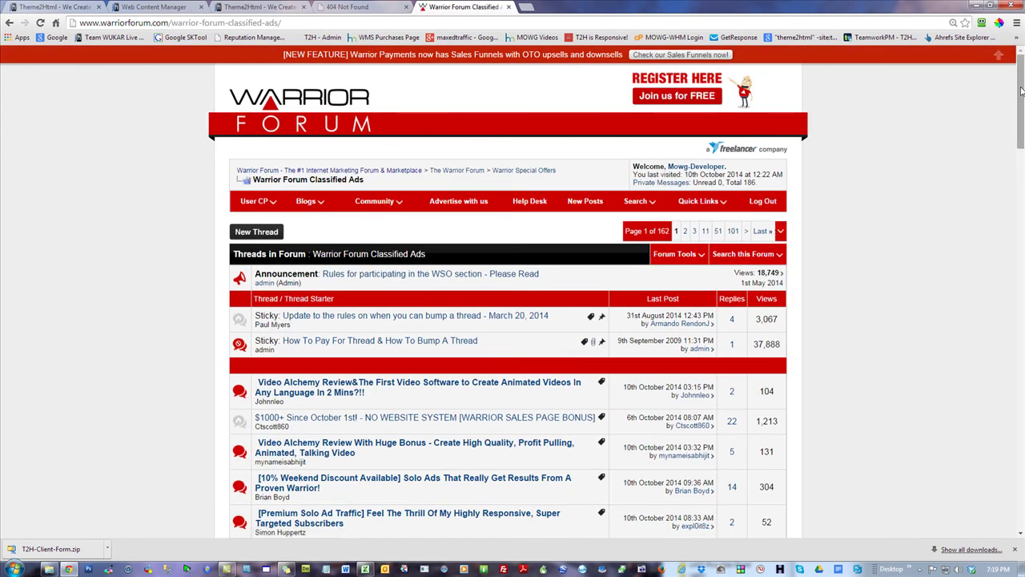
pyautogui.moveTo(1021, 91); pyautogui.dragTo(1022, 120)
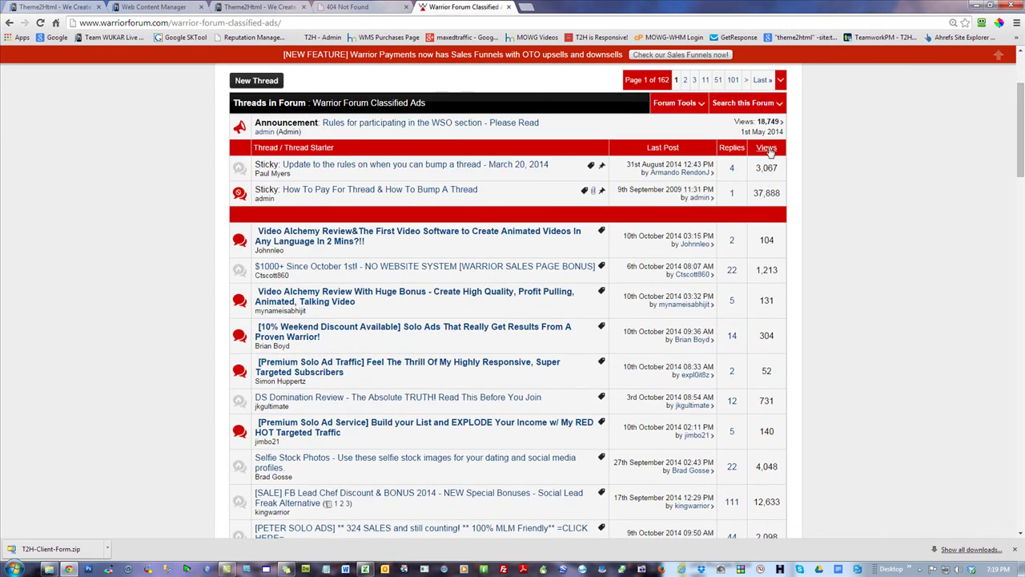
pyautogui.moveTo(780, 148); pyautogui.dragTo(758, 152)
pyautogui.moveTo(1023, 118); pyautogui.dragTo(1011, 405)
pyautogui.click(685, 403)
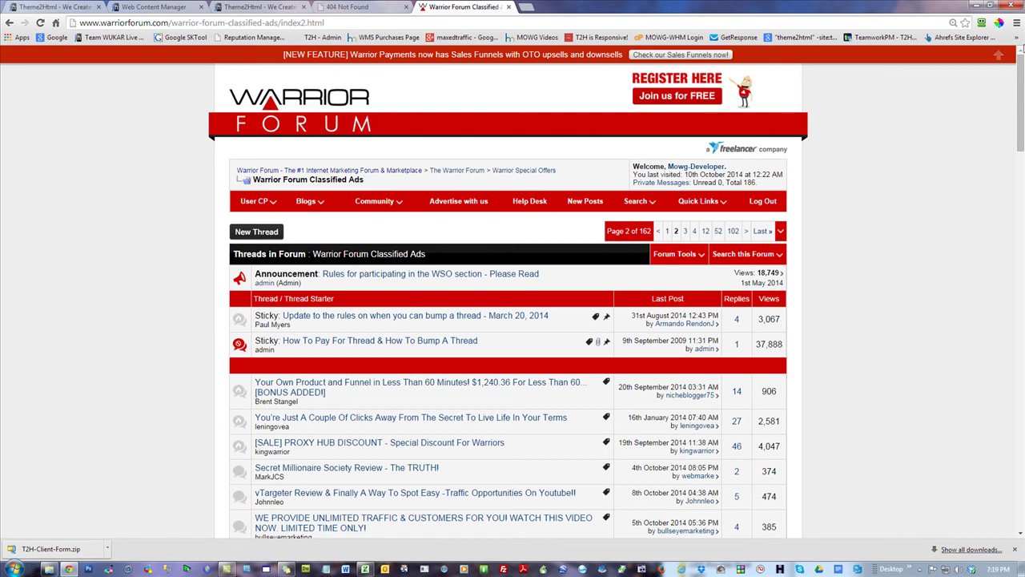
# - Open the 'I'll Create 500 Webpages' thread from bookmarks and check its $19.95 bump checkout
pyautogui.click(1016, 40)
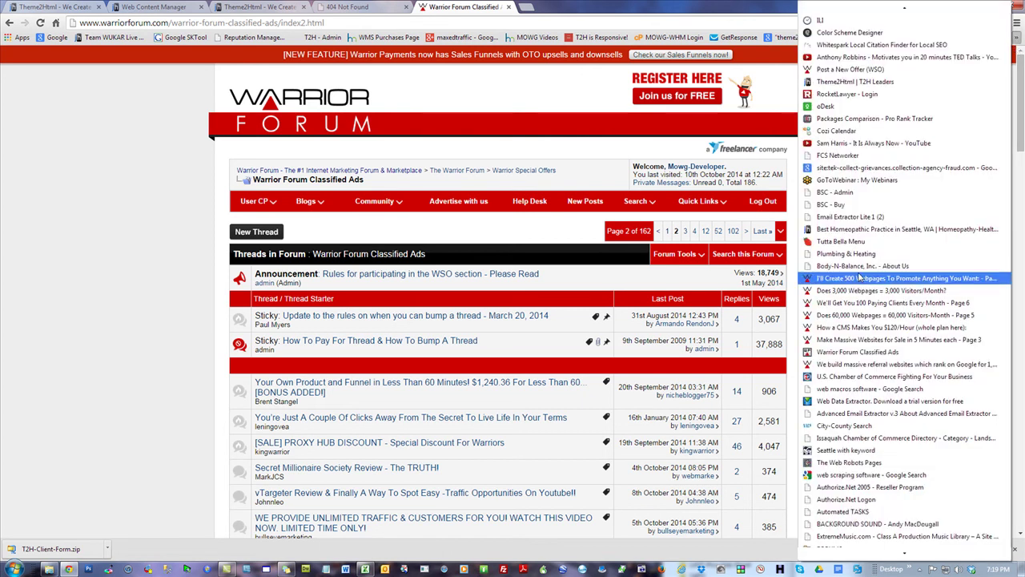
pyautogui.click(870, 277)
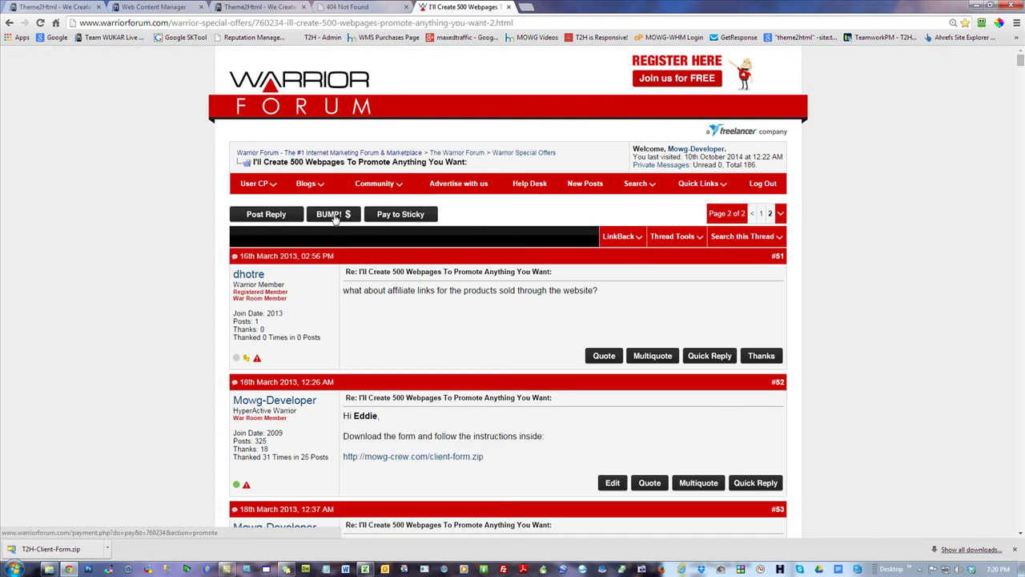
pyautogui.click(335, 218)
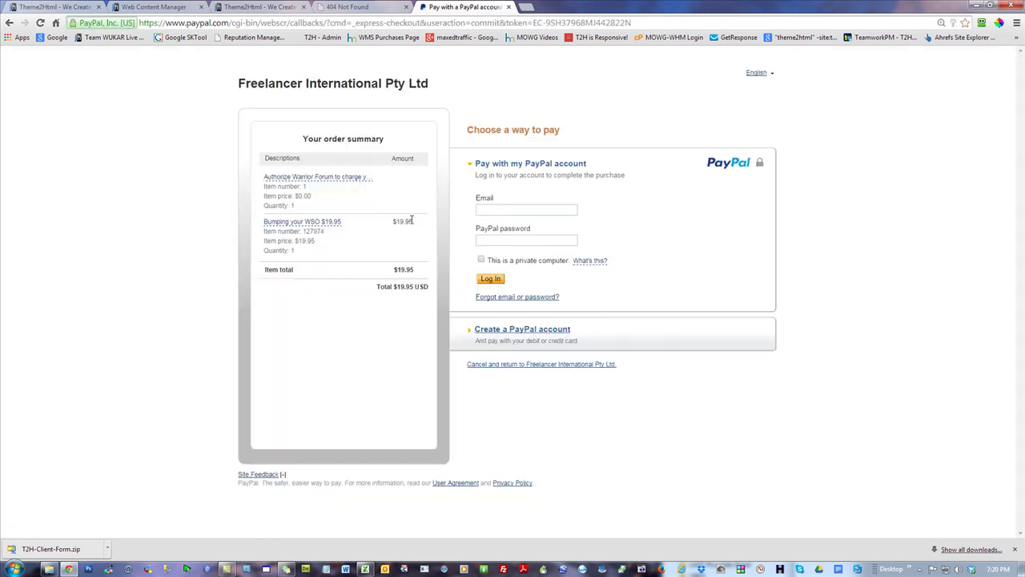
# - Close the PayPal and 404 tabs and return to the first Theme2Html tab
pyautogui.click(508, 6)
pyautogui.click(406, 7)
pyautogui.click(164, 7)
pyautogui.click(52, 6)
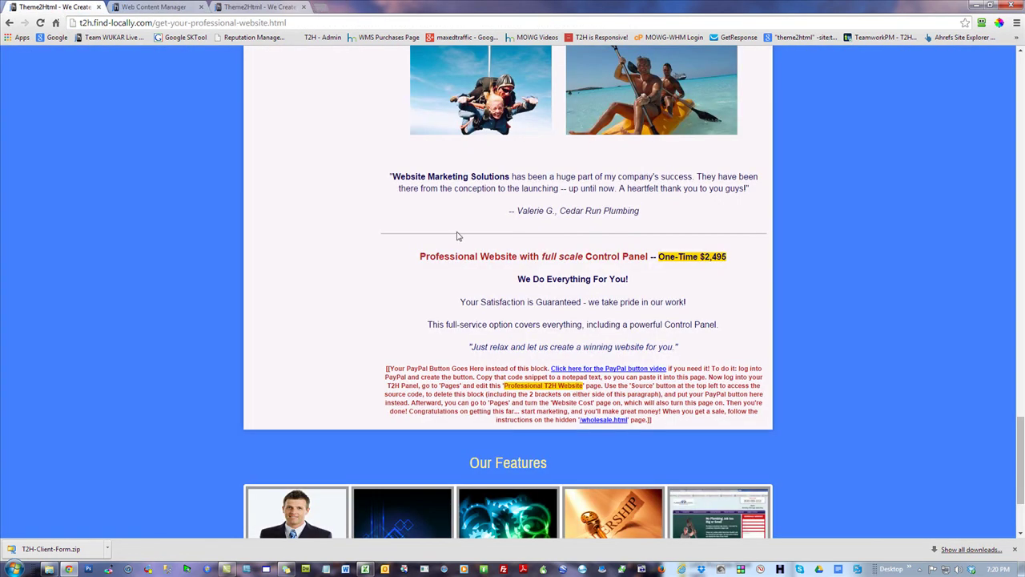
# - In a new tab, load warriorforum.com and open the Classified Ads thread list
pyautogui.click(321, 8)
pyautogui.write('war')
pyautogui.press('Return')
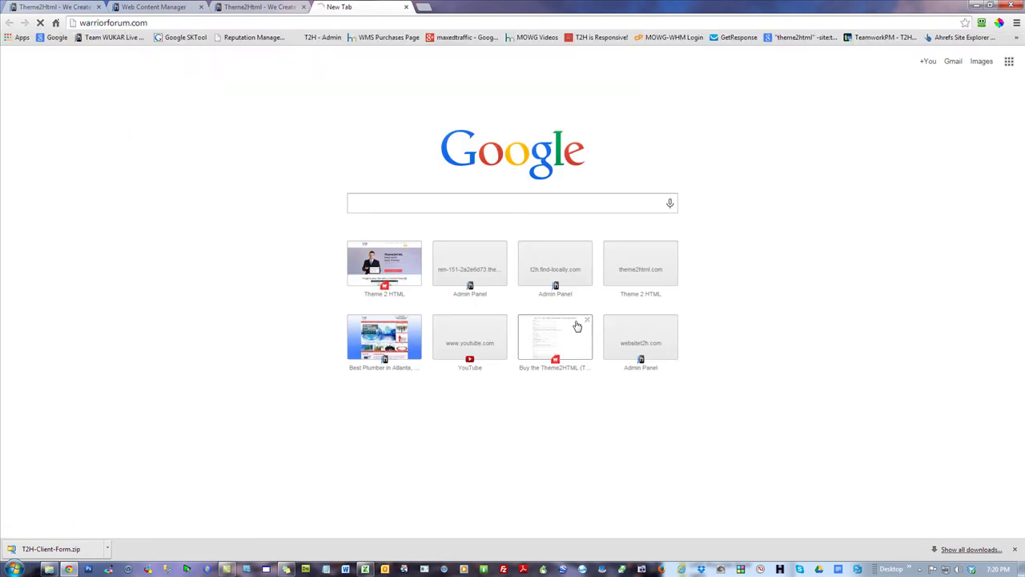
pyautogui.scroll(-5, 870, 281)
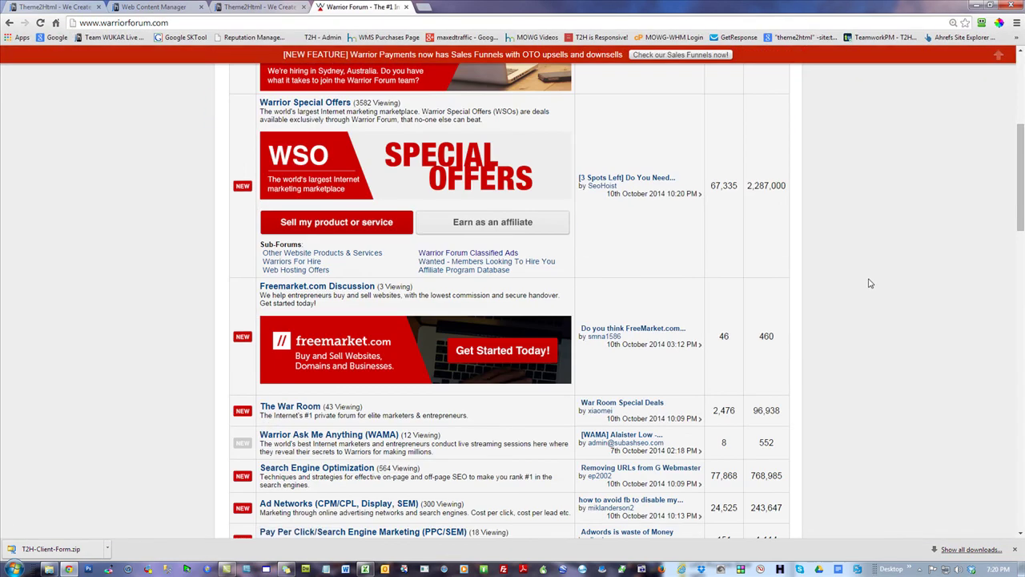
pyautogui.click(487, 252)
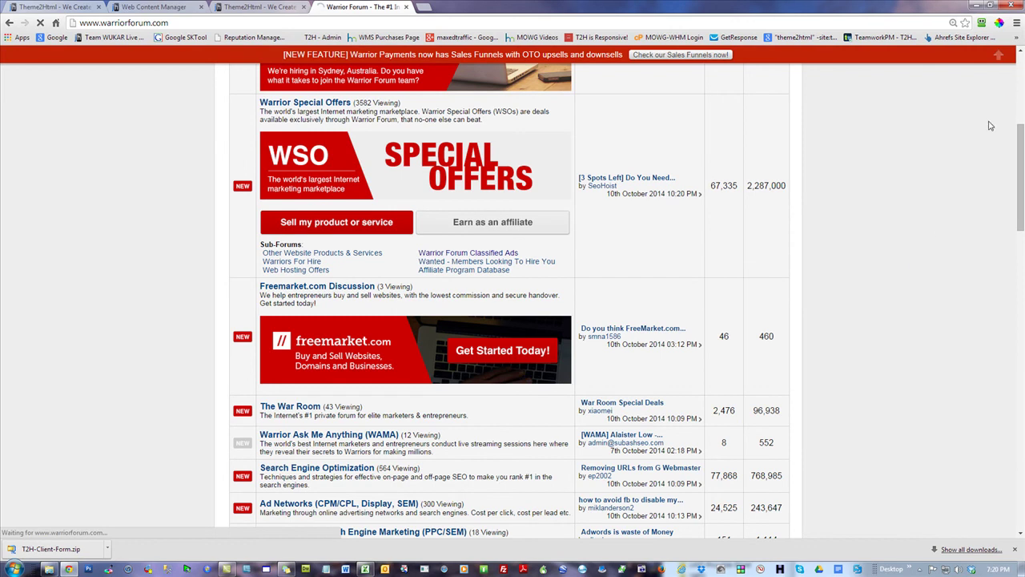
pyautogui.scroll(-2, 969, 142)
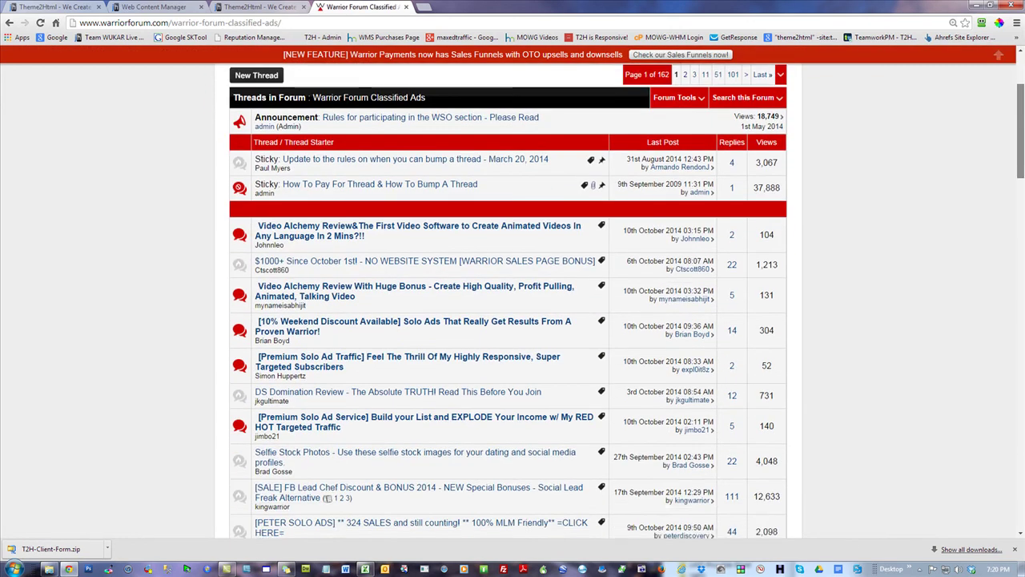
pyautogui.scroll(-2, 1021, 138)
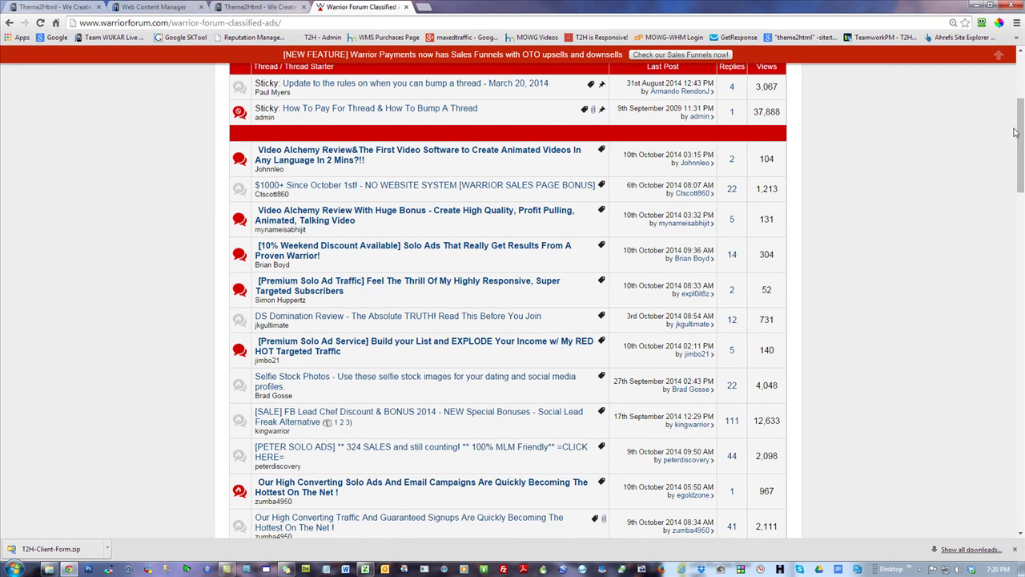
# - Close the extra empty tab and view the Theme2Html home page with its $40-off coupon
pyautogui.click(423, 7)
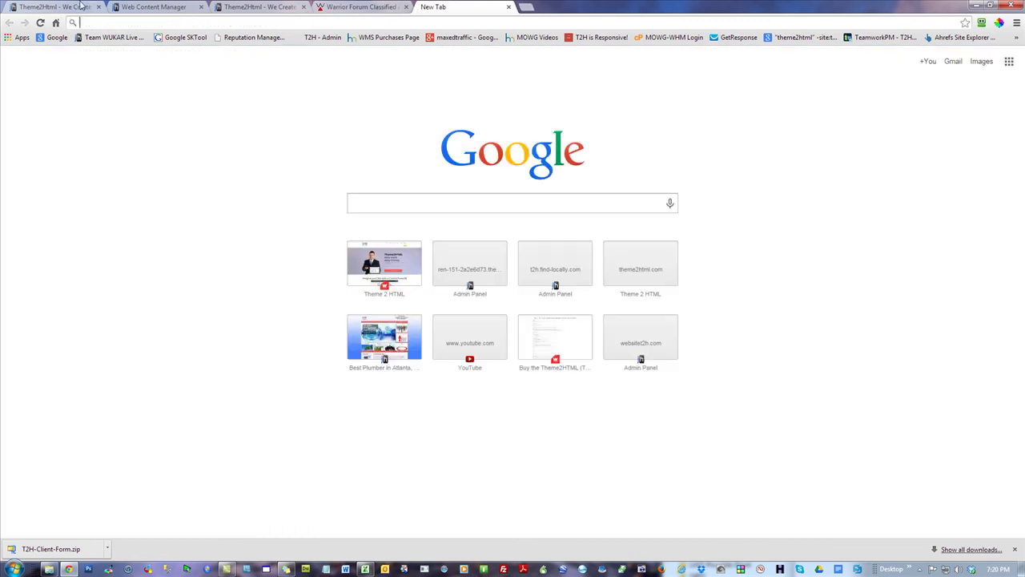
pyautogui.click(86, 6)
pyautogui.click(509, 7)
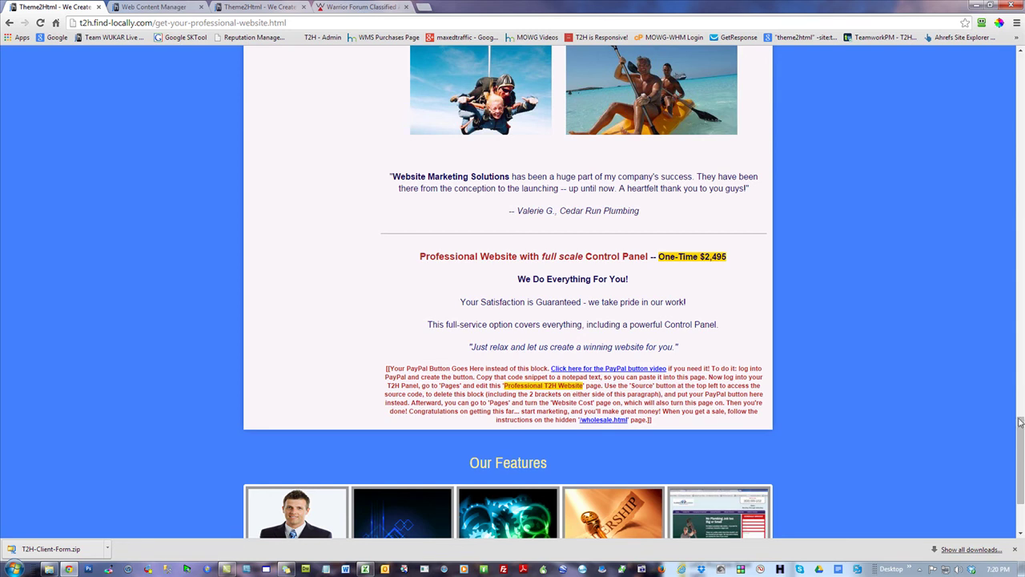
pyautogui.moveTo(1020, 440); pyautogui.dragTo(1020, 76)
pyautogui.click(270, 128)
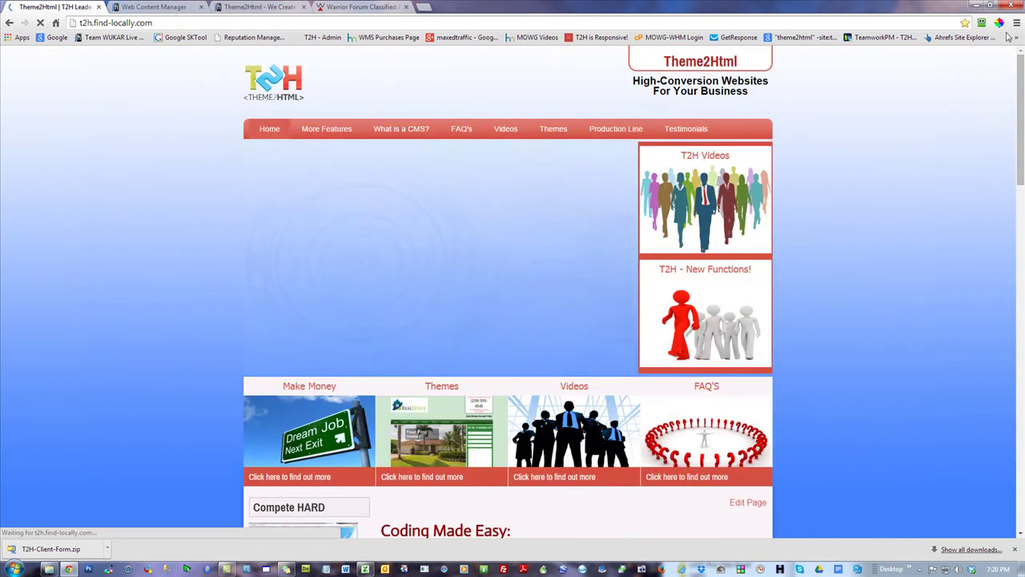
pyautogui.scroll(-20, 512, 288)
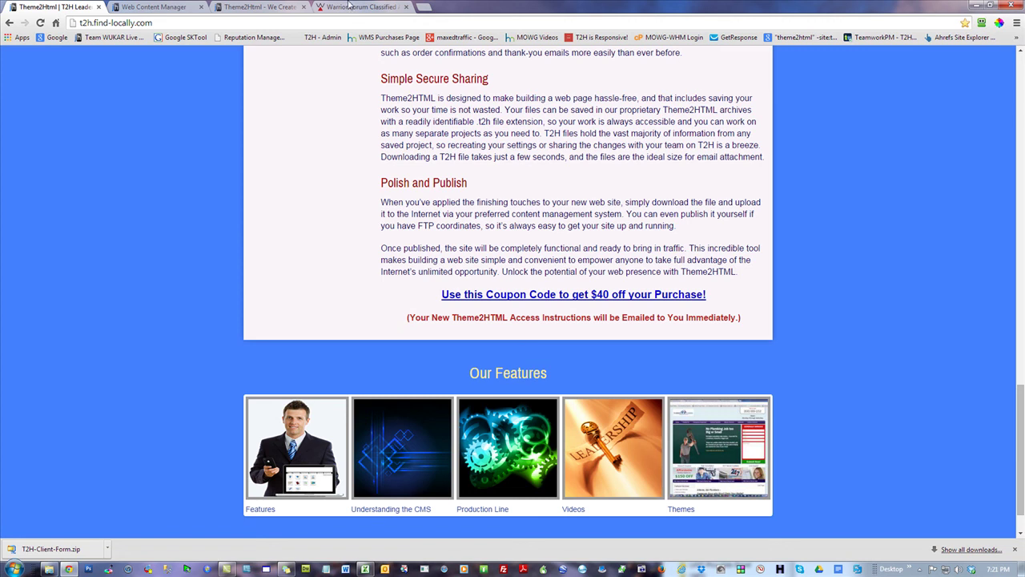
# - Scroll through the Classified Ads solo-ad and traffic listings, checking the bookmarks overflow without opening one
pyautogui.click(357, 6)
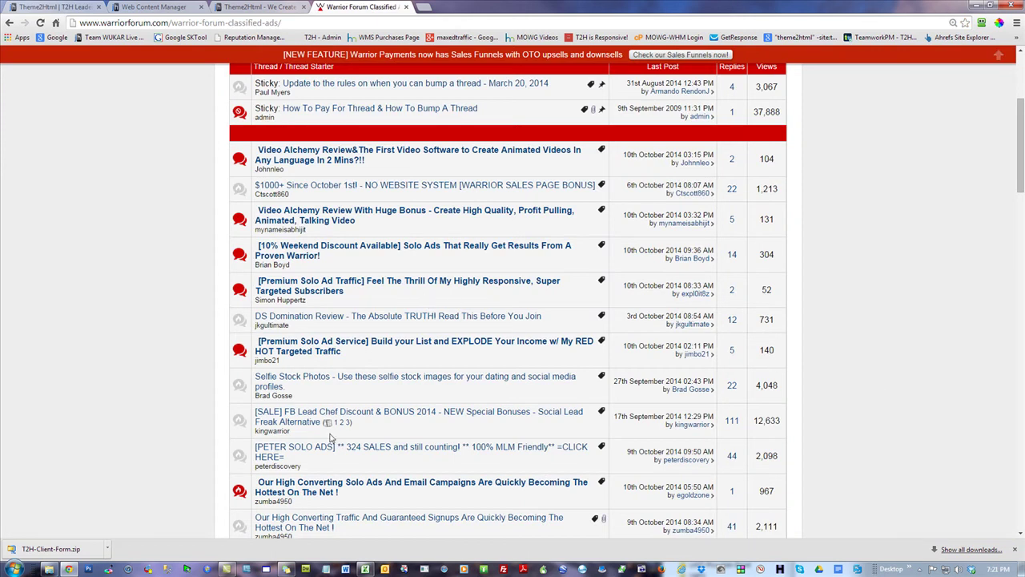
pyautogui.scroll(-3, 1021, 124)
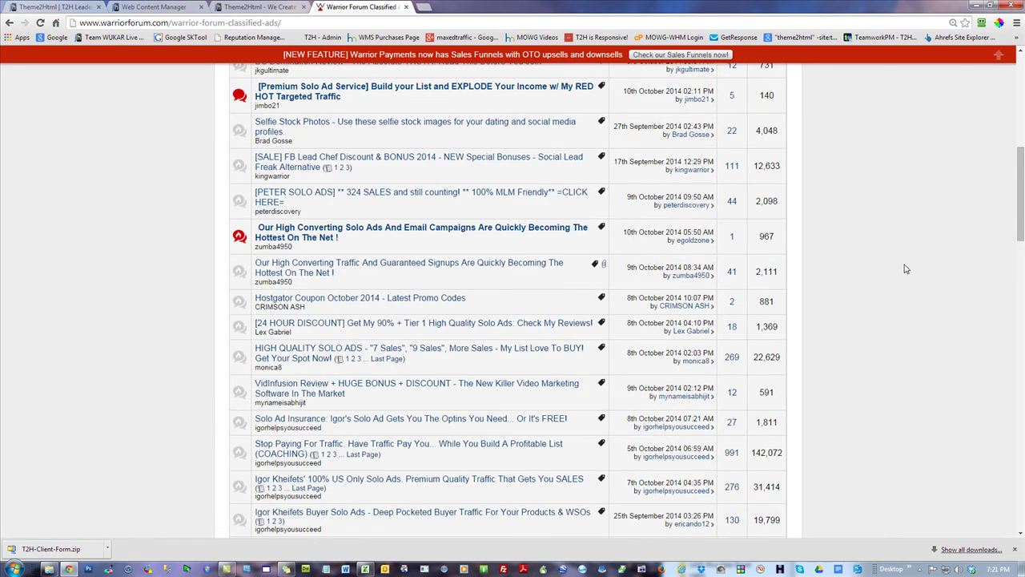
pyautogui.scroll(-2, 907, 267)
pyautogui.click(1016, 37)
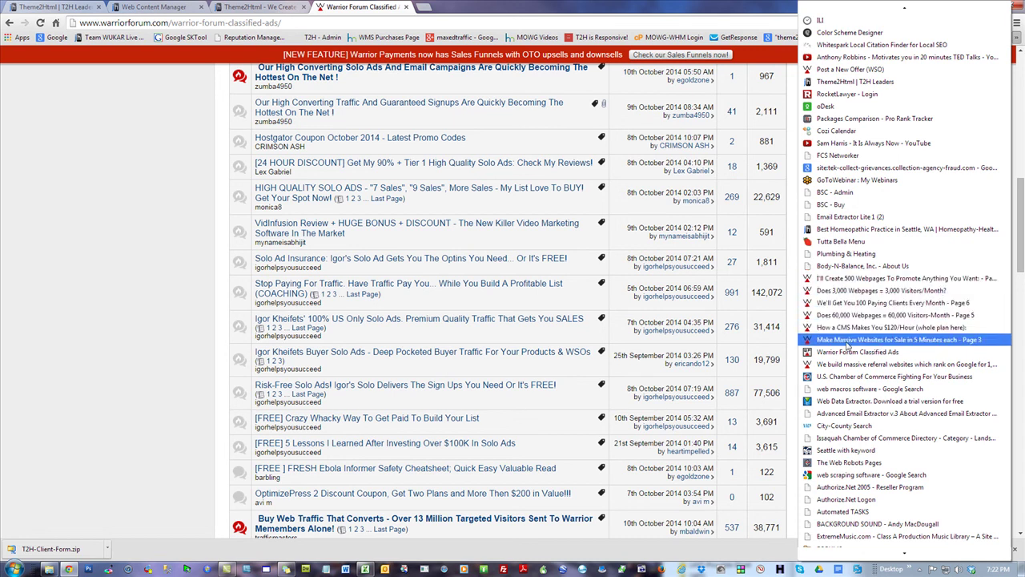
pyautogui.click(100, 118)
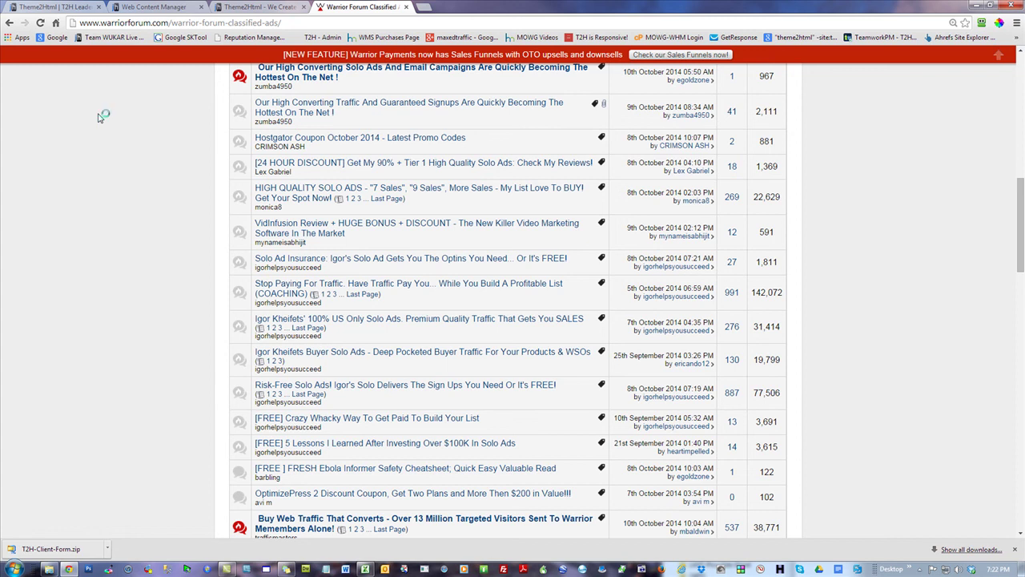
# - Compute 130 ÷ 20 = 6.5 in Calculator, then close it
pyautogui.click(840, 337)
pyautogui.click(830, 354)
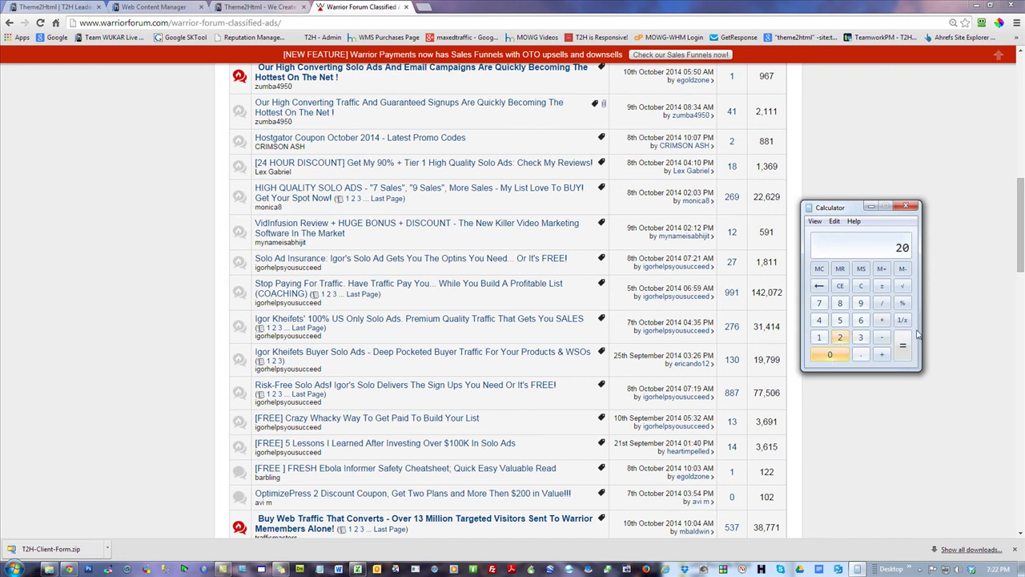
pyautogui.click(861, 287)
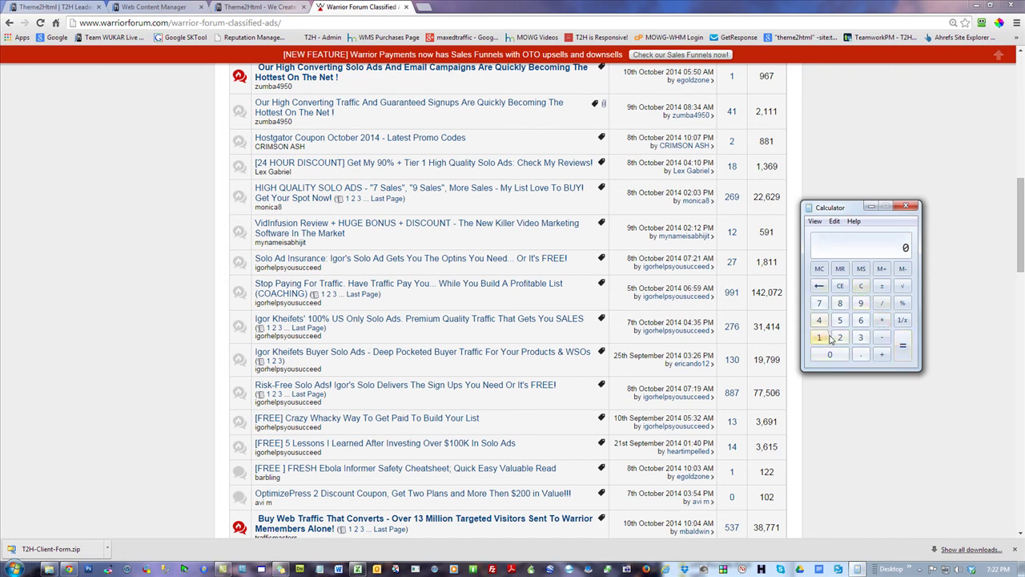
pyautogui.click(820, 337)
pyautogui.click(861, 337)
pyautogui.click(830, 355)
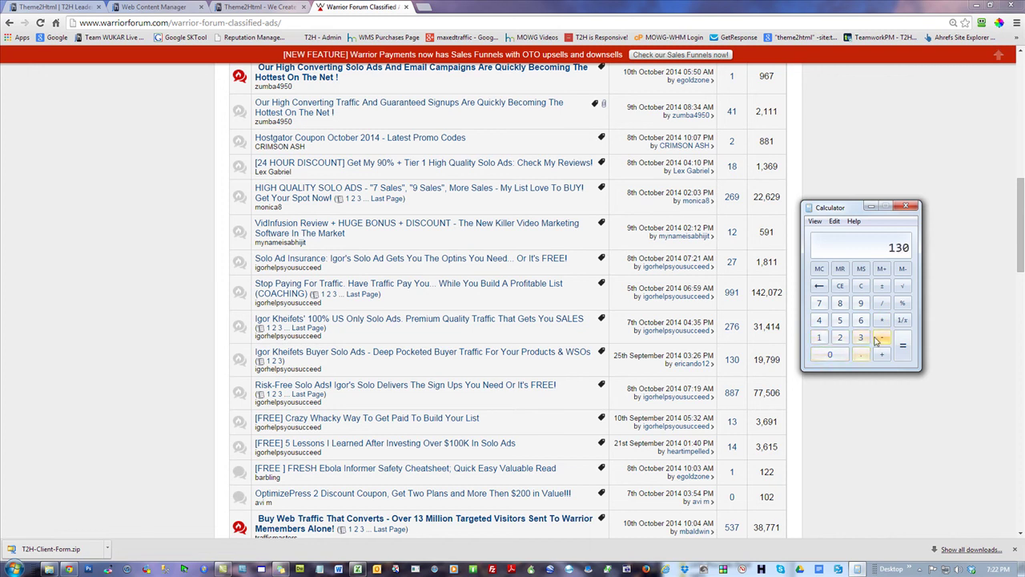
pyautogui.click(882, 303)
pyautogui.click(841, 337)
pyautogui.click(830, 354)
pyautogui.click(911, 343)
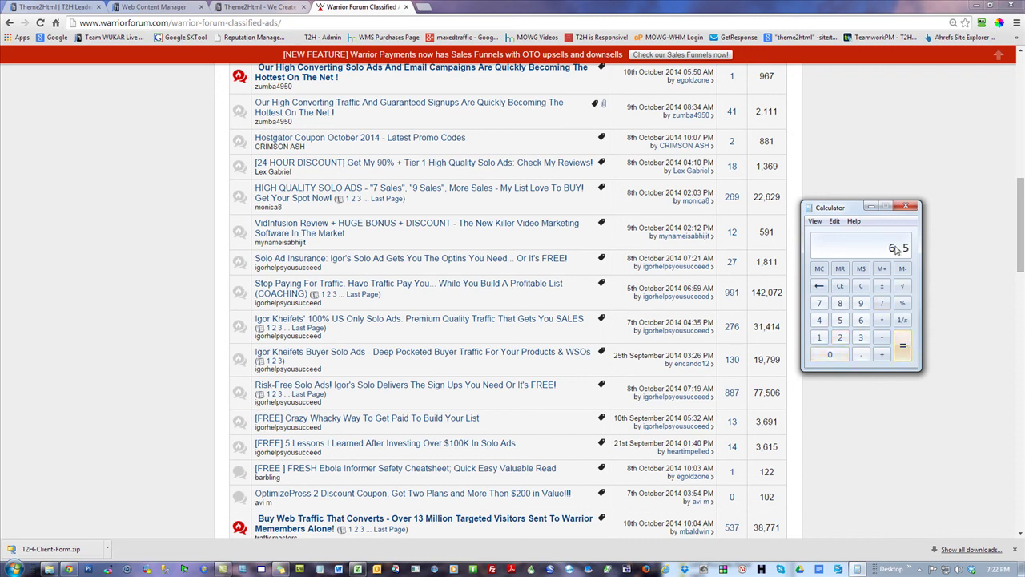
pyautogui.click(906, 206)
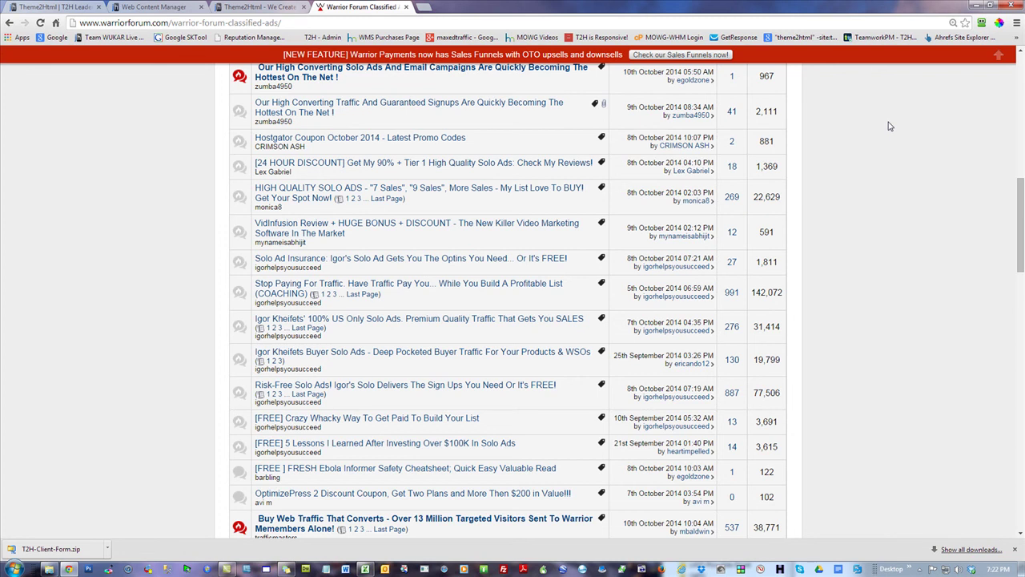
pyautogui.scroll(8, 886, 237)
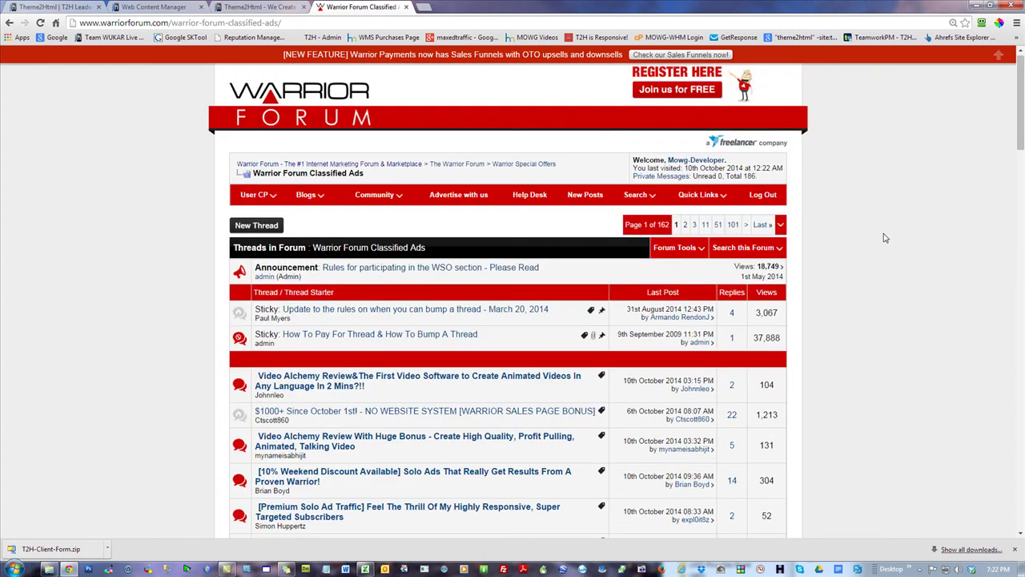
# - Browse the Warrior Forum home page sections, then close the Warrior Forum tab
pyautogui.click(271, 165)
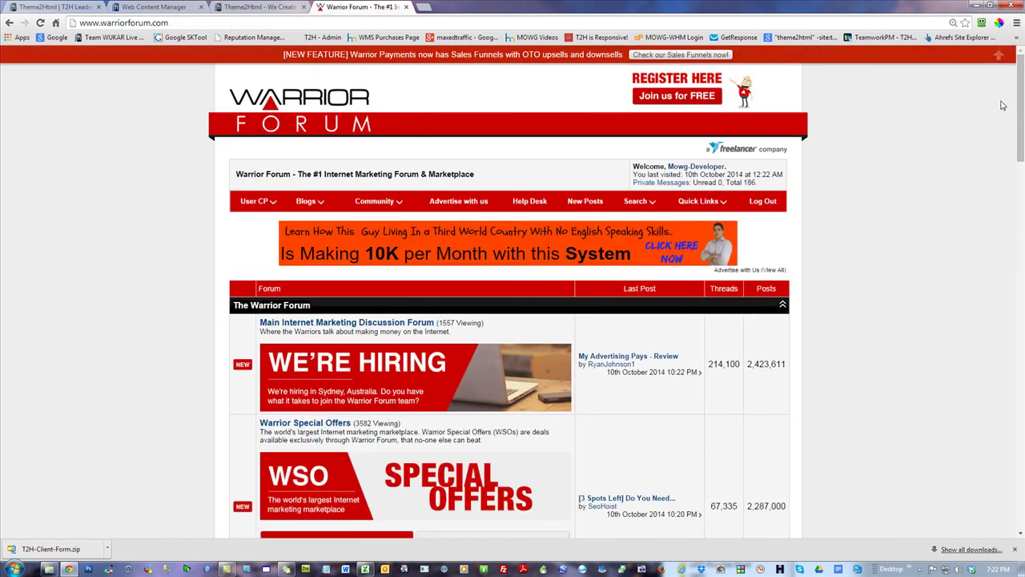
pyautogui.moveTo(1019, 112); pyautogui.dragTo(1020, 174)
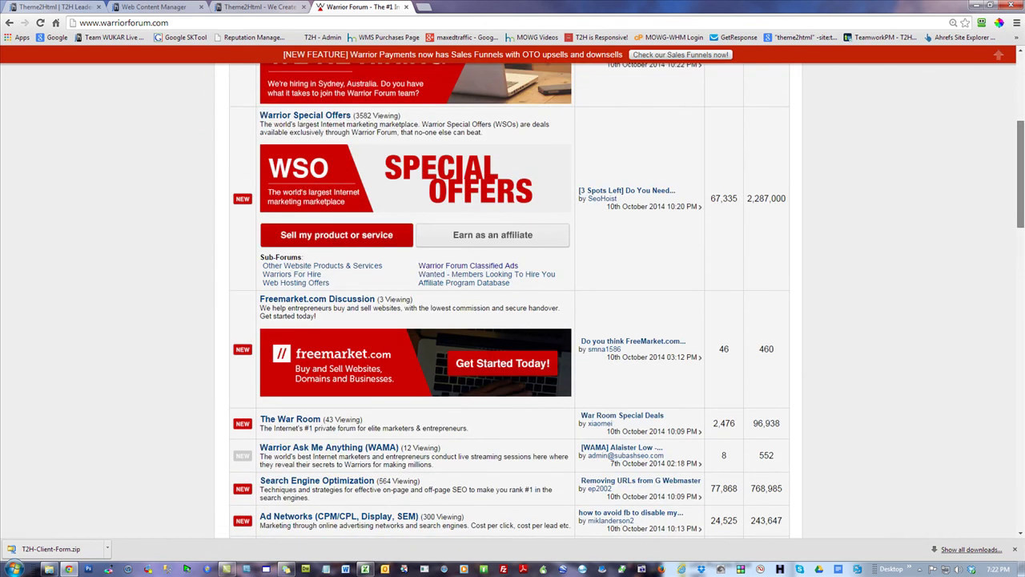
pyautogui.scroll(-5, 513, 304)
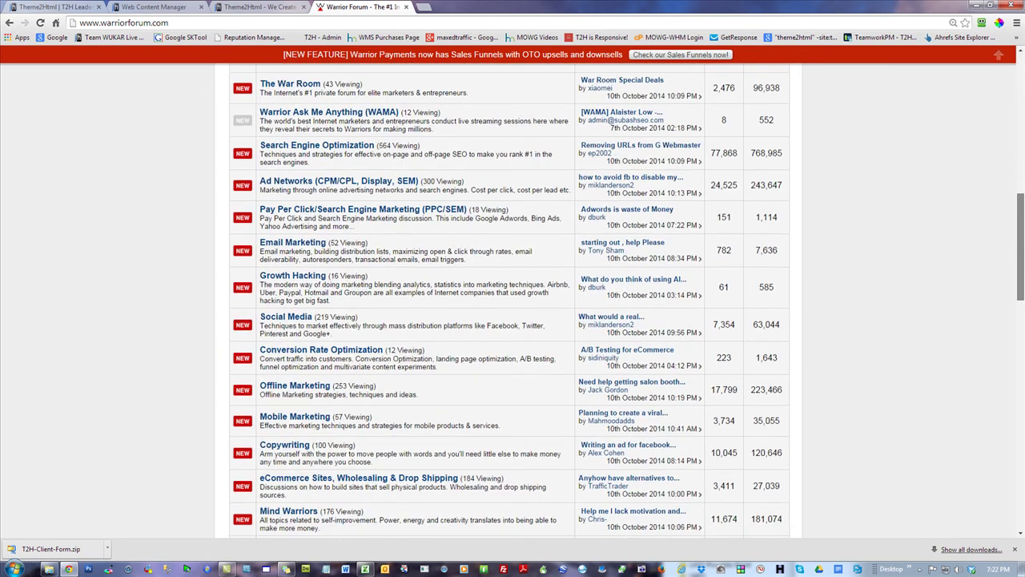
pyautogui.scroll(-5, 513, 305)
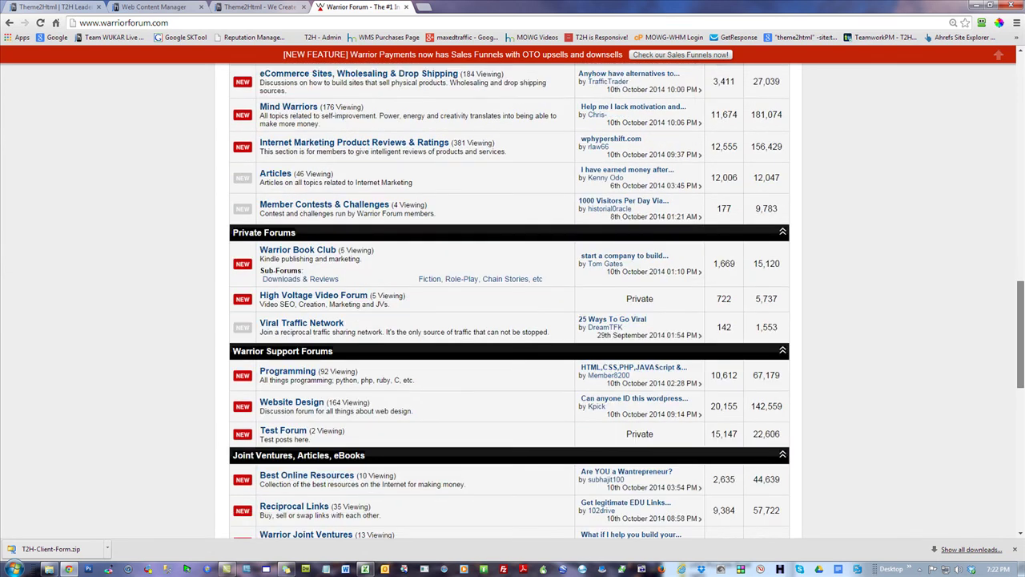
pyautogui.scroll(-3, 513, 305)
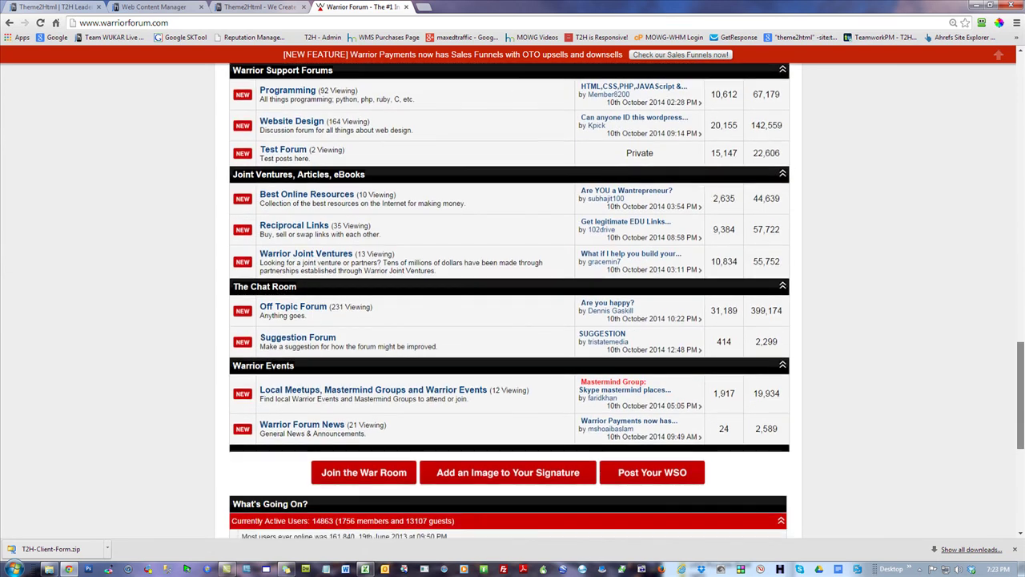
pyautogui.scroll(15, 513, 305)
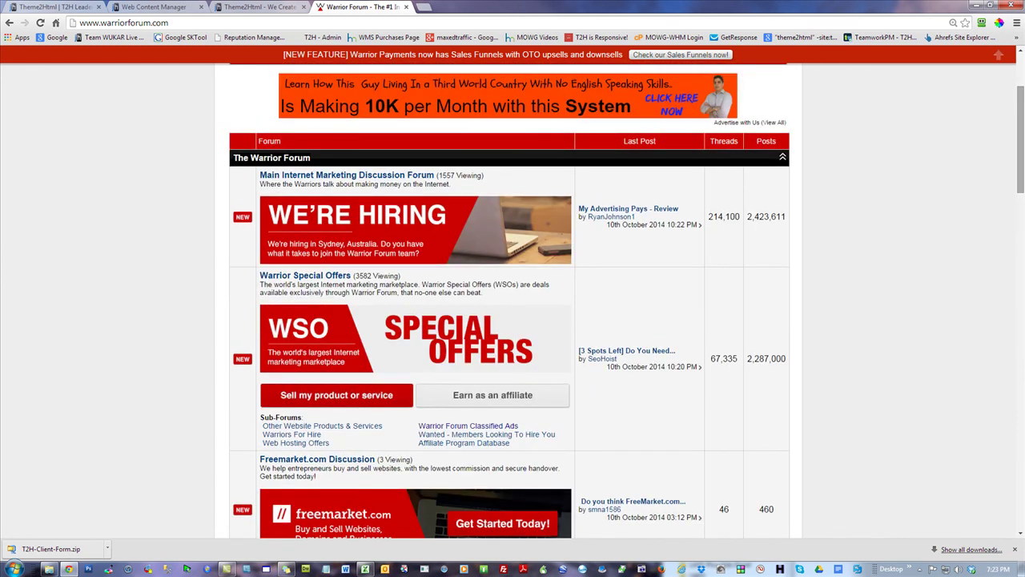
pyautogui.scroll(-1, 945, 264)
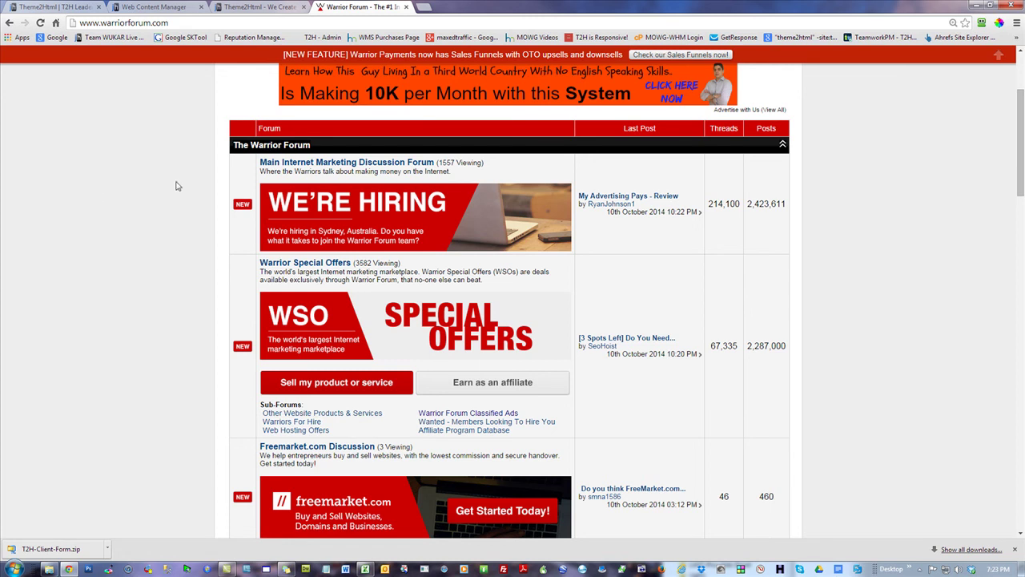
pyautogui.click(408, 8)
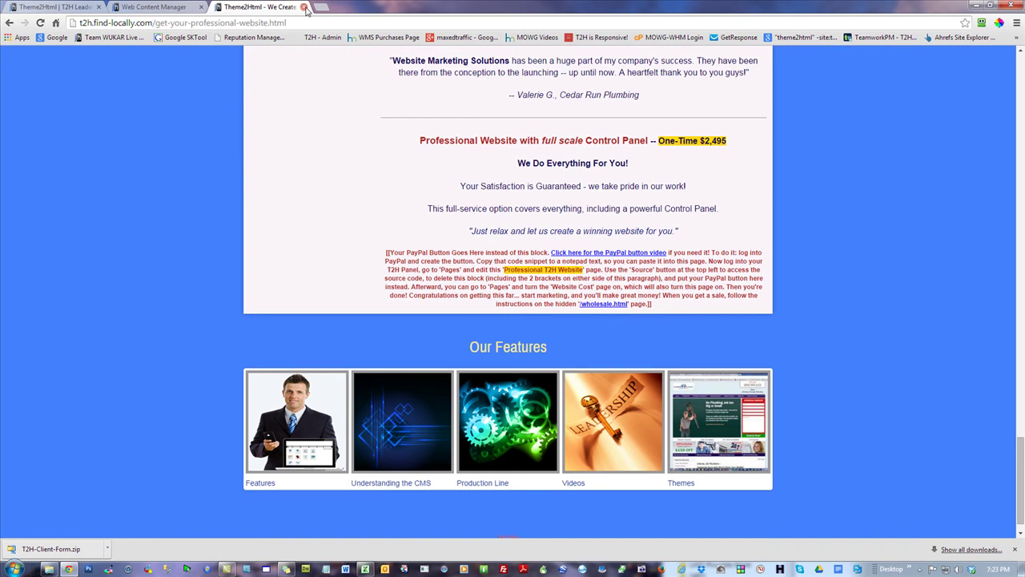
# - Close the professional website and Web Content Manager tabs and load theme2html.com
pyautogui.click(306, 9)
pyautogui.click(200, 6)
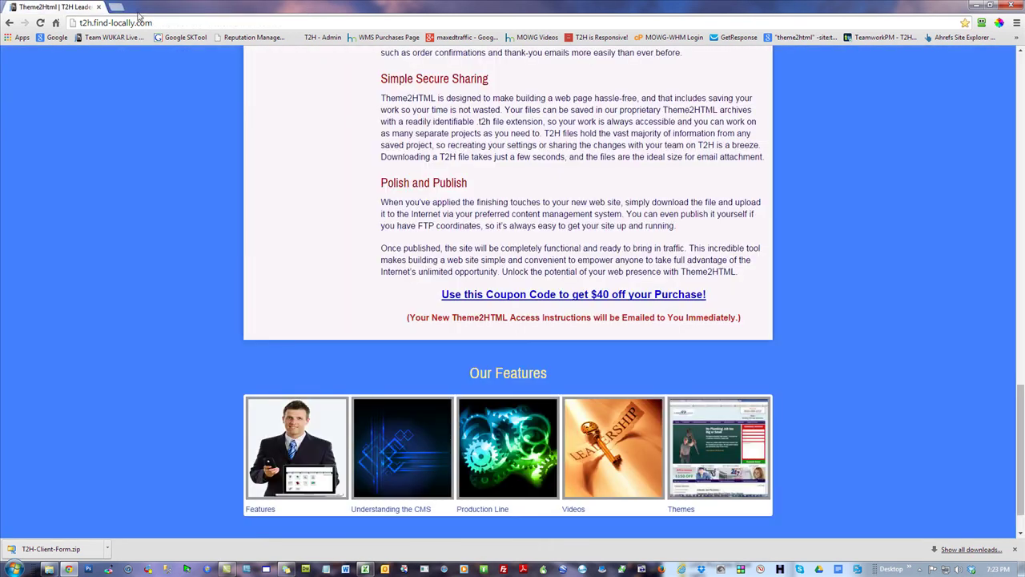
pyautogui.click(205, 23)
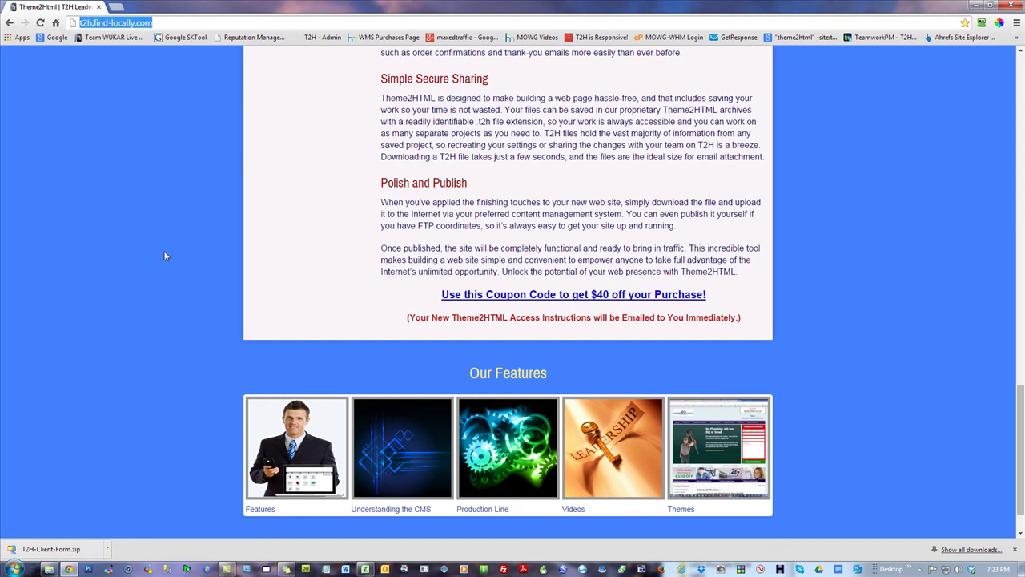
pyautogui.write('theme2html')
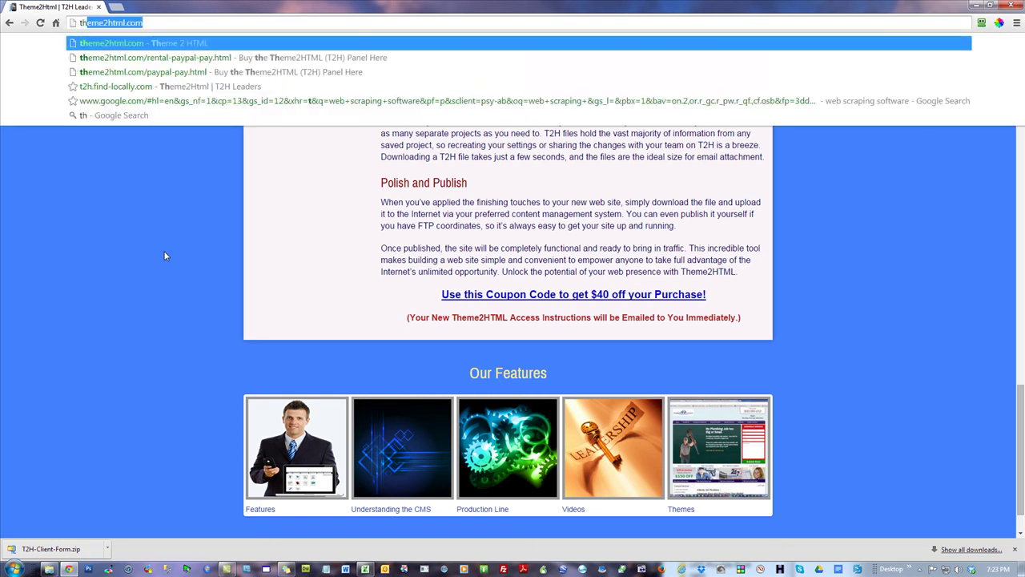
pyautogui.press('Return')
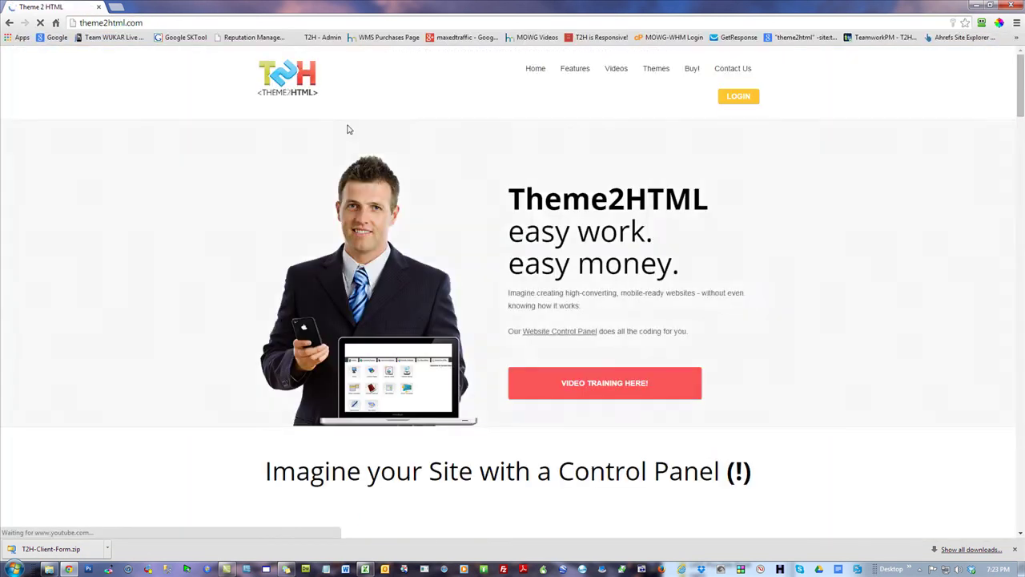
# - Open the T2H Training Video Series page and read it, including the Qualifying Leads for T2H heading
pyautogui.moveTo(641, 82)
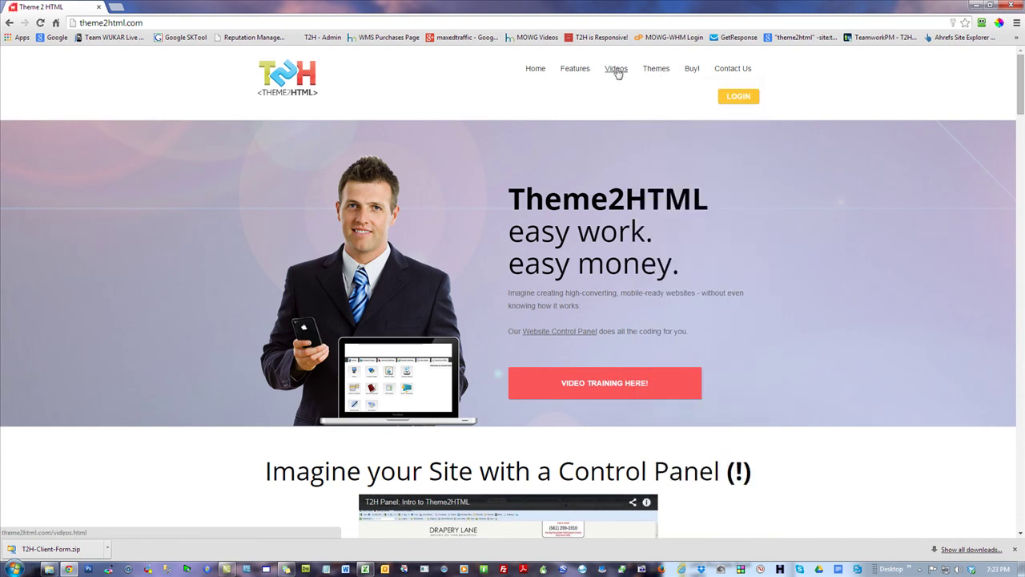
pyautogui.click(616, 69)
pyautogui.moveTo(1020, 96); pyautogui.dragTo(1021, 280)
pyautogui.scroll(-5, 799, 304)
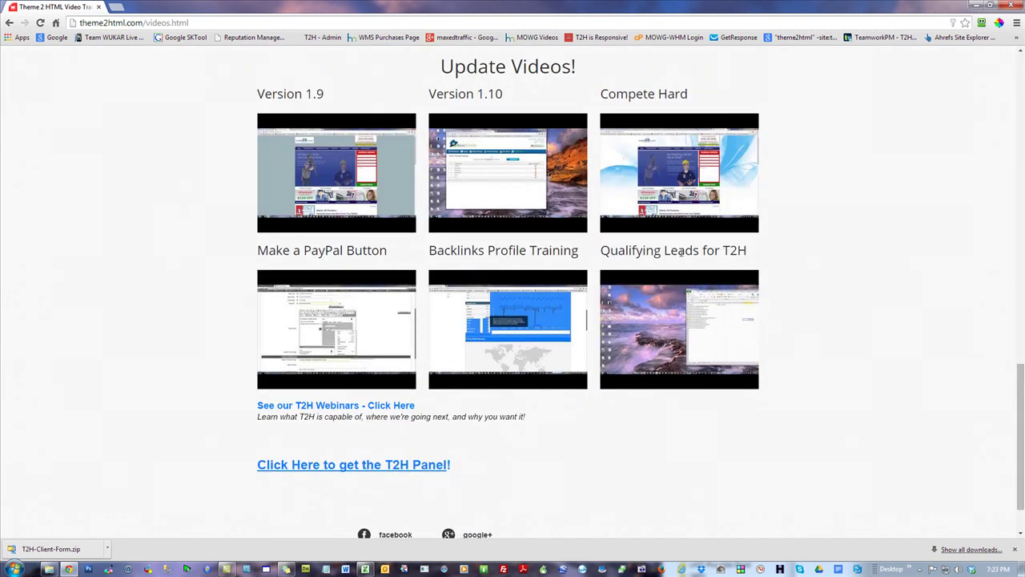
pyautogui.moveTo(750, 253); pyautogui.dragTo(598, 250)
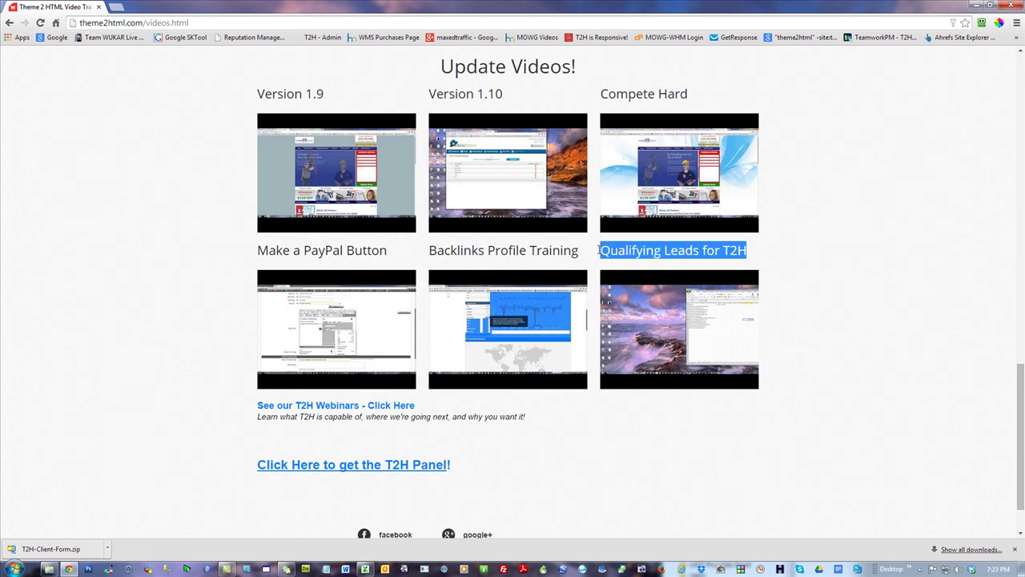
pyautogui.click(843, 222)
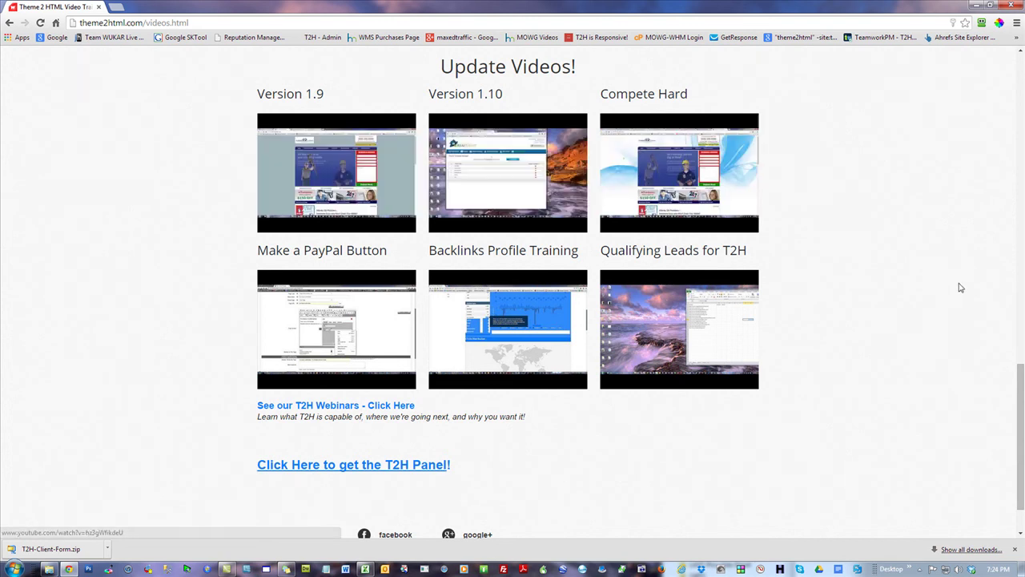
pyautogui.scroll(10, 953, 287)
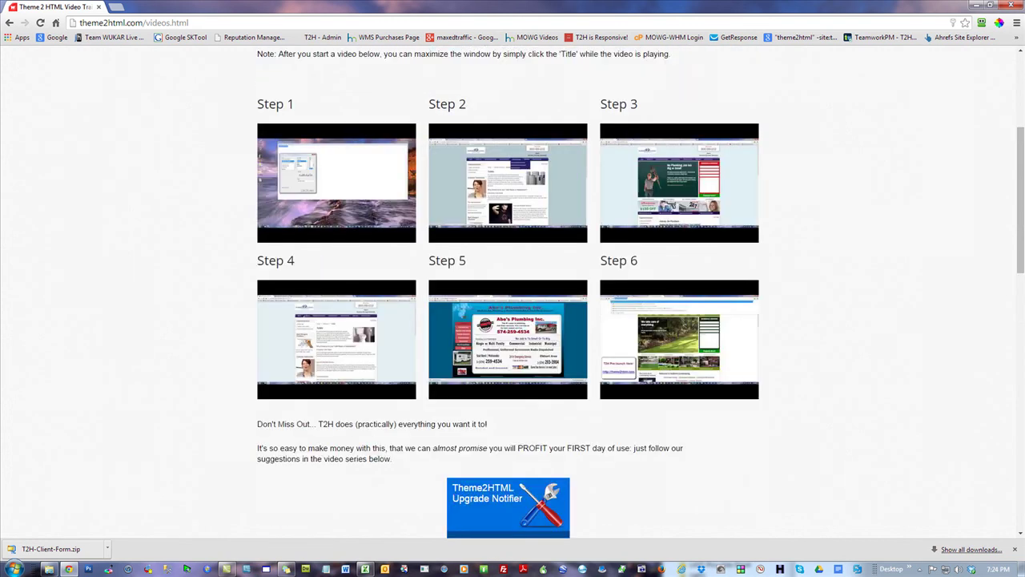
pyautogui.moveTo(1022, 176); pyautogui.dragTo(973, 51)
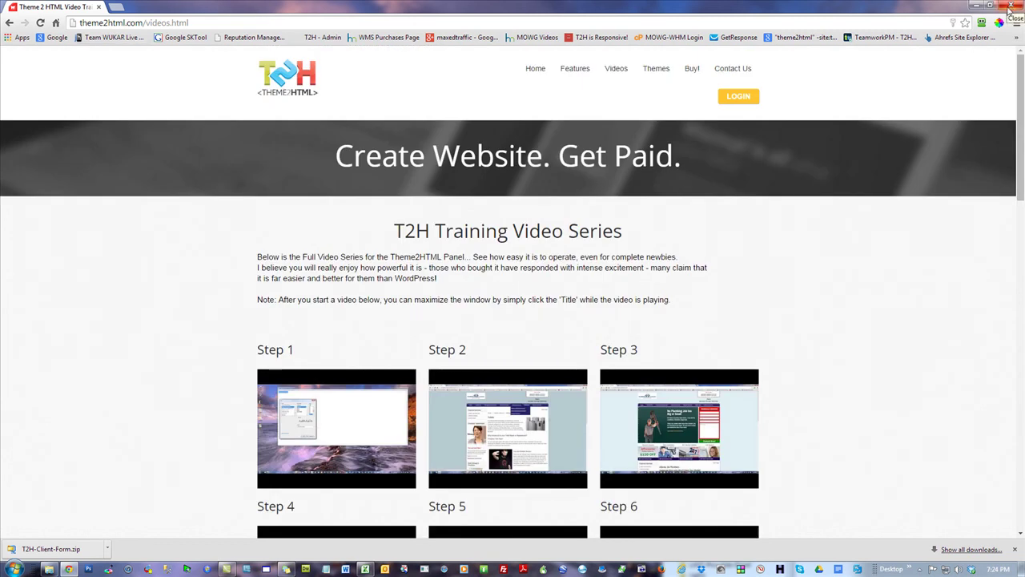
pyautogui.click(692, 70)
pyautogui.scroll(-5, 813, 173)
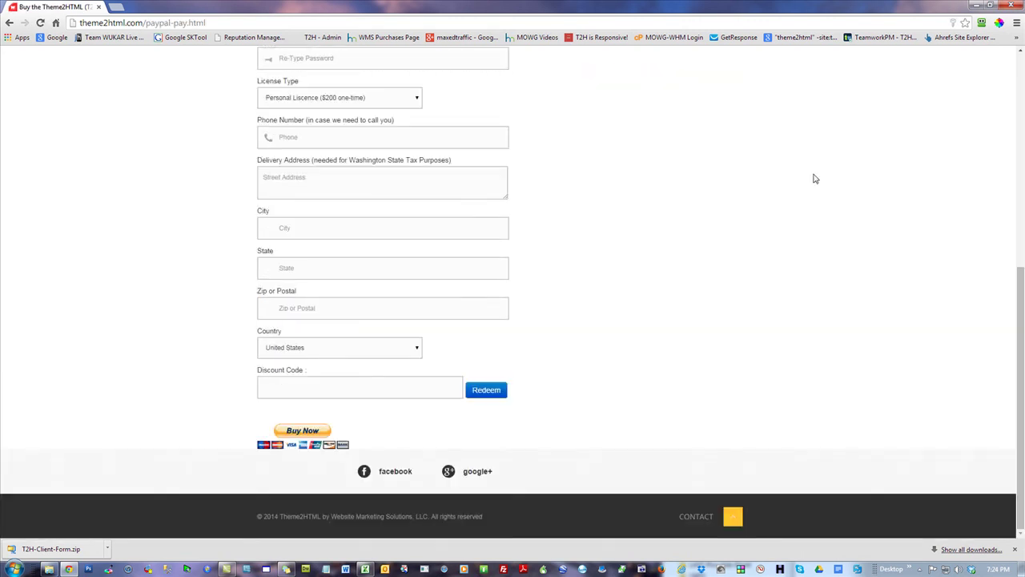
pyautogui.scroll(5, 707, 283)
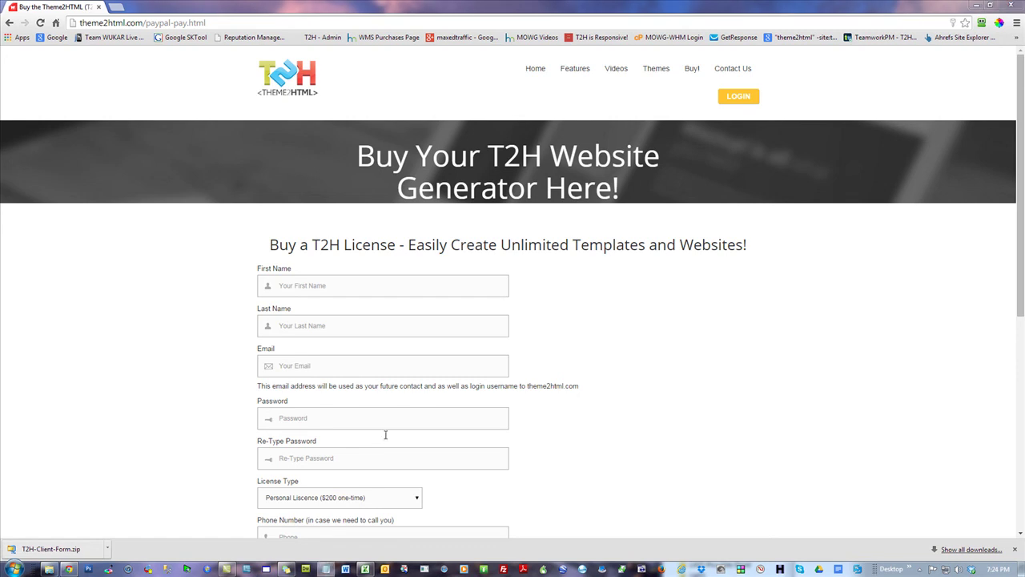
pyautogui.click(326, 569)
pyautogui.write('mowg-crew.com/t2h-affiliates.zip')
pyautogui.press('Return')
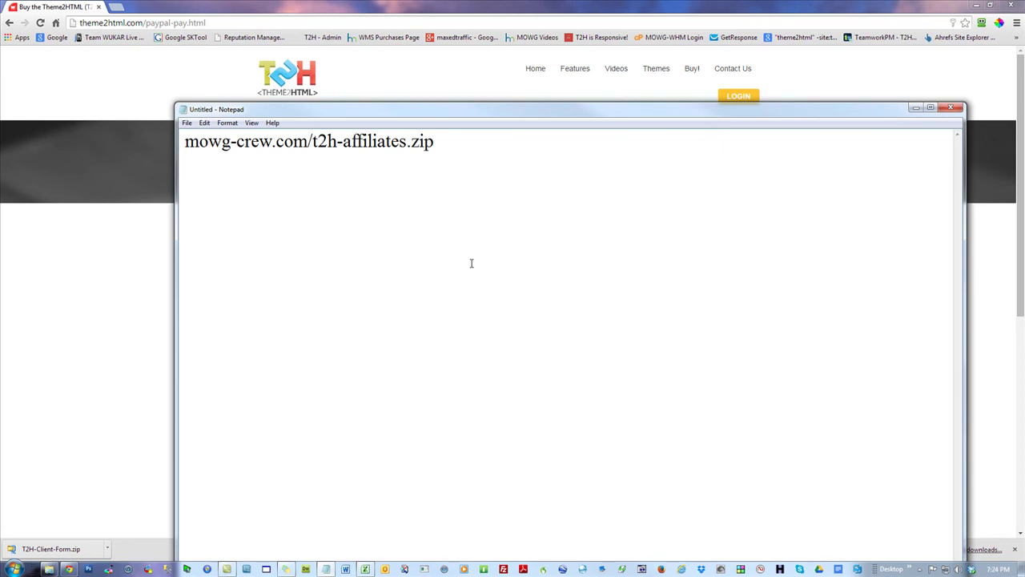
pyautogui.moveTo(454, 139); pyautogui.dragTo(160, 145)
pyautogui.click(483, 241)
pyautogui.click(955, 111)
pyautogui.click(525, 288)
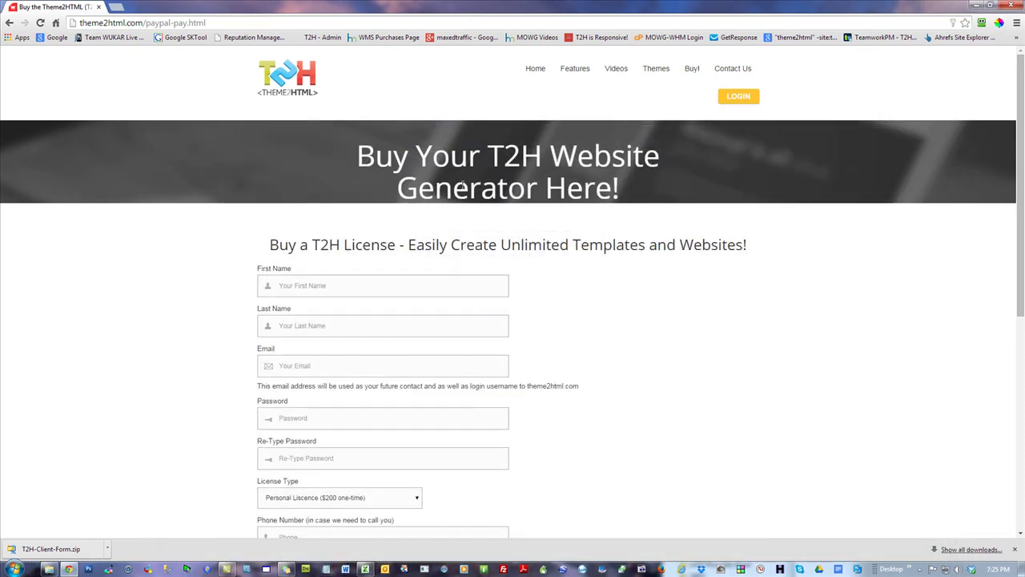
pyautogui.click(618, 70)
pyautogui.moveTo(1015, 78); pyautogui.dragTo(1015, 355)
pyautogui.moveTo(754, 353); pyautogui.dragTo(601, 352)
pyautogui.click(842, 175)
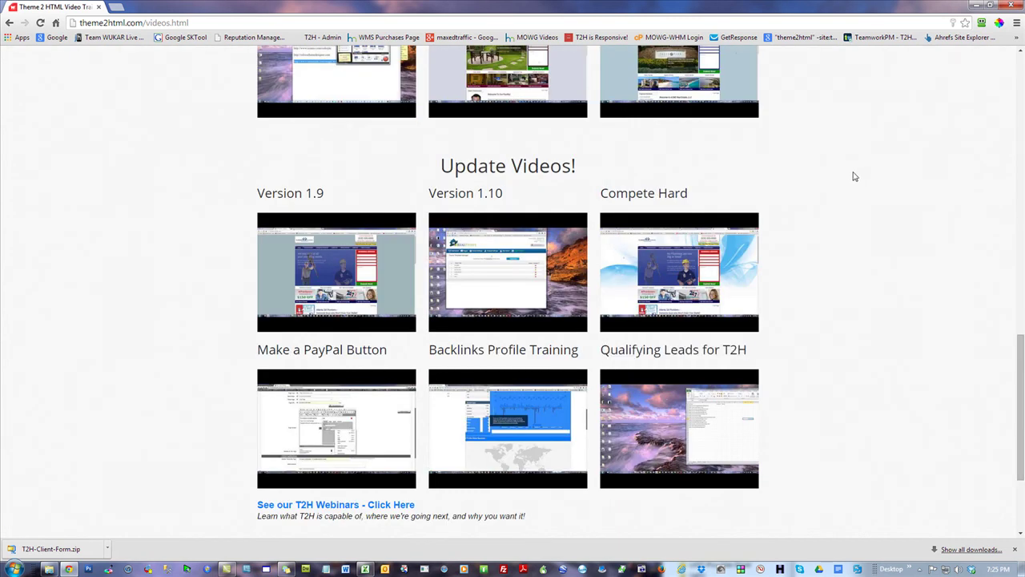